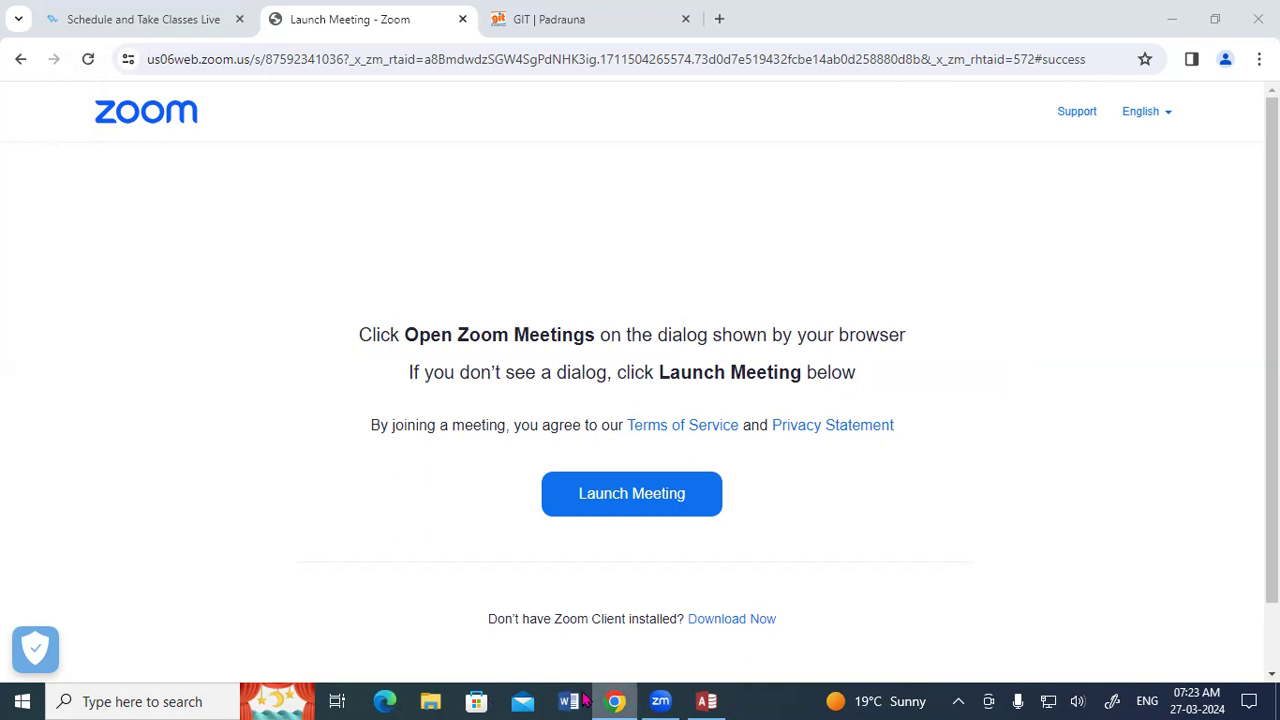
Switch to the open Append database in Access.
click(706, 701)
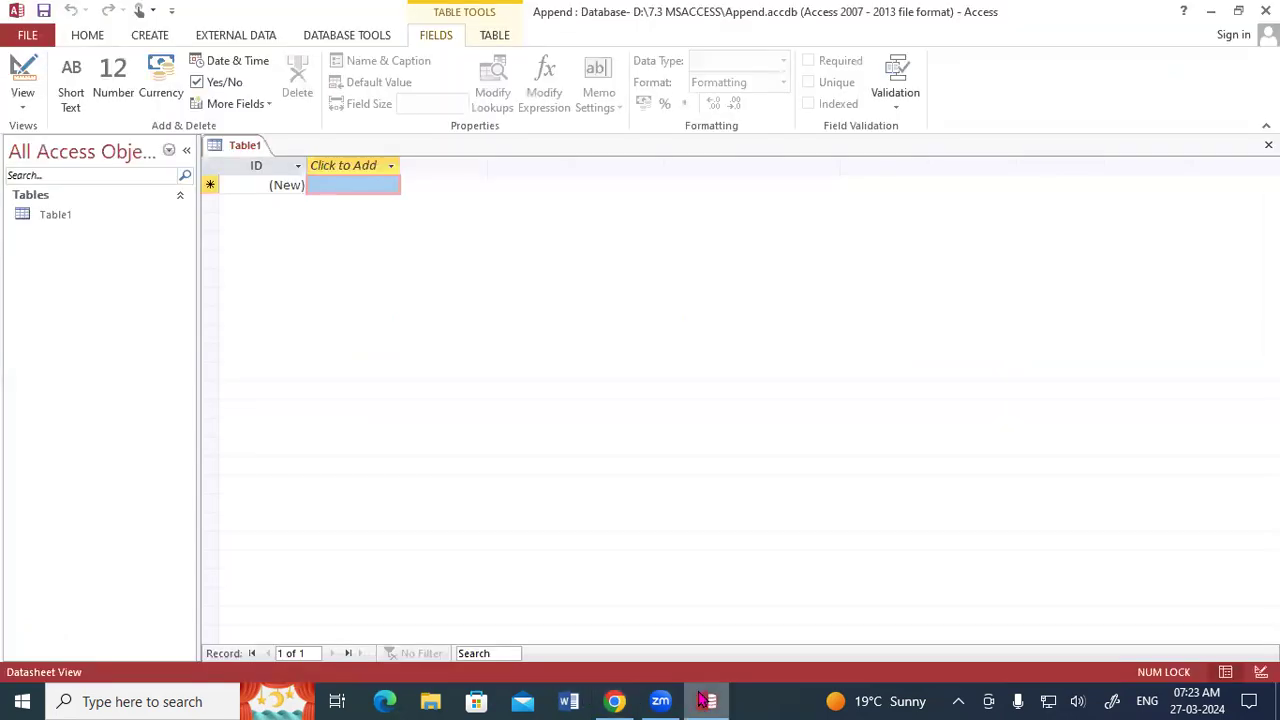
click(147, 37)
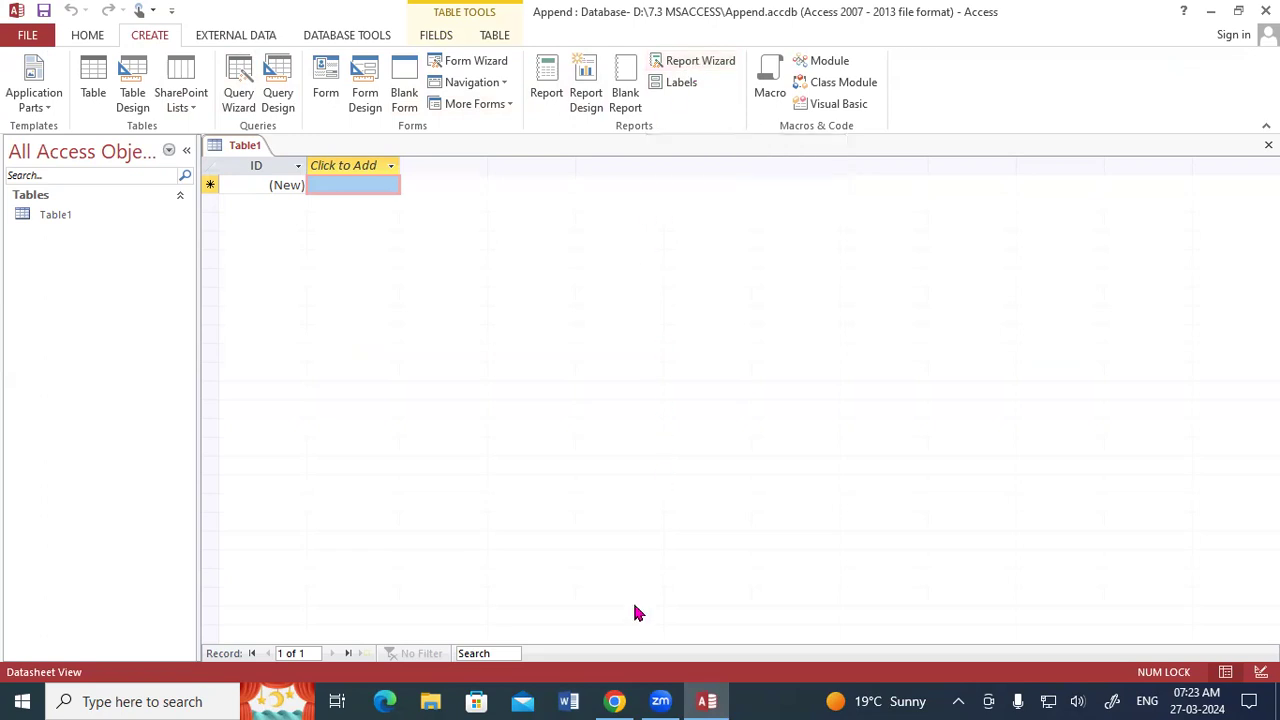
click(249, 241)
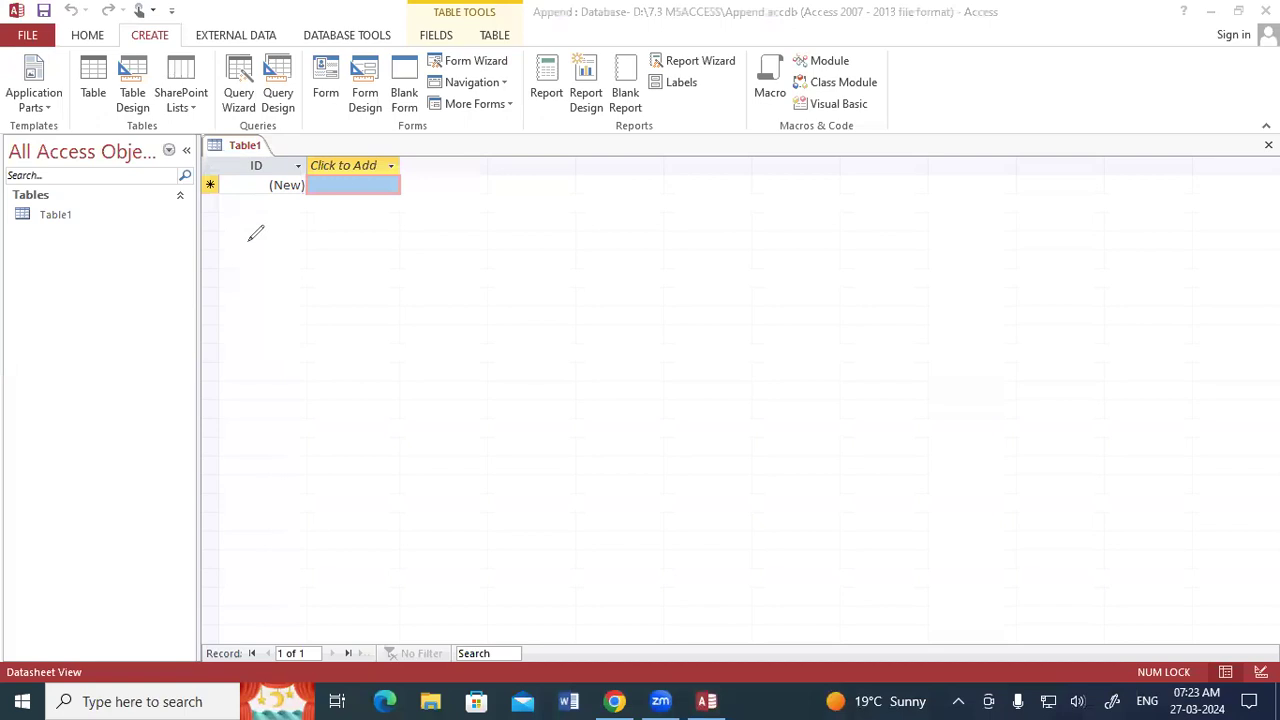
mouse_move(358, 280)
mouse_down()
mouse_move(385, 232)
mouse_move(392, 258)
mouse_up()
drag(393, 210, 408, 226)
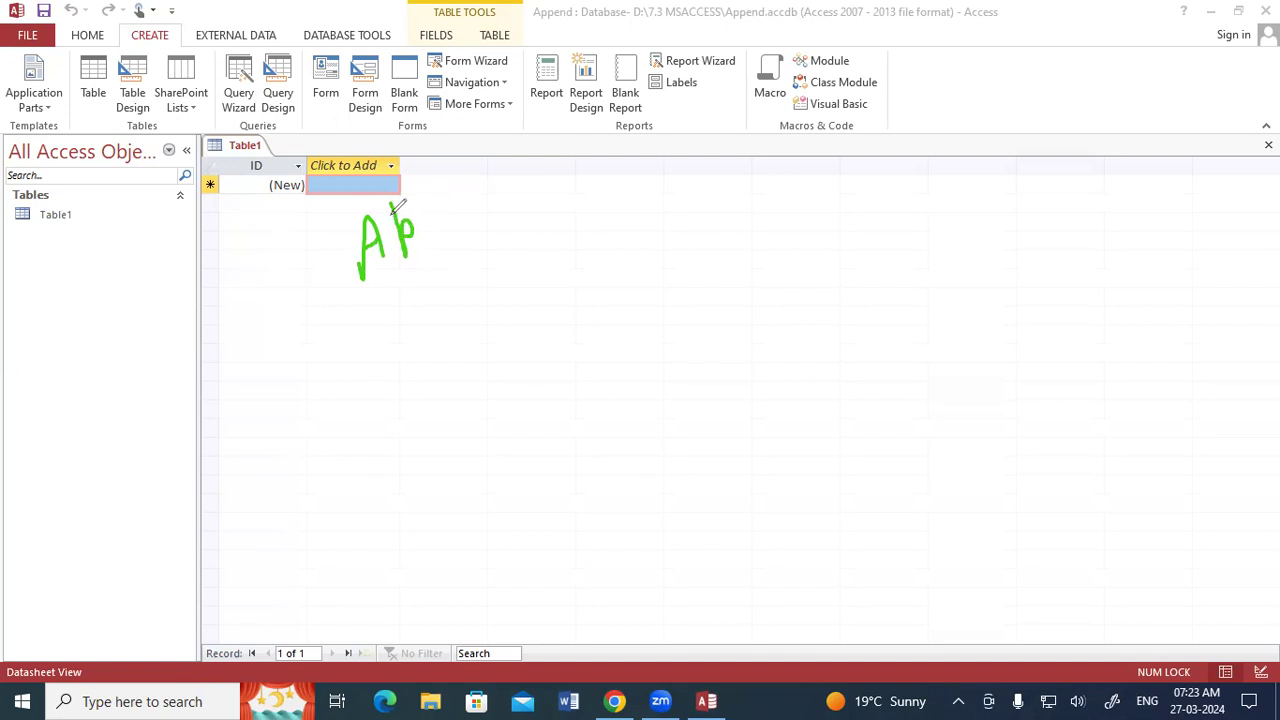
mouse_move(420, 203)
mouse_down()
mouse_move(432, 270)
mouse_move(438, 228)
mouse_move(512, 228)
mouse_move(533, 220)
mouse_move(525, 199)
mouse_up()
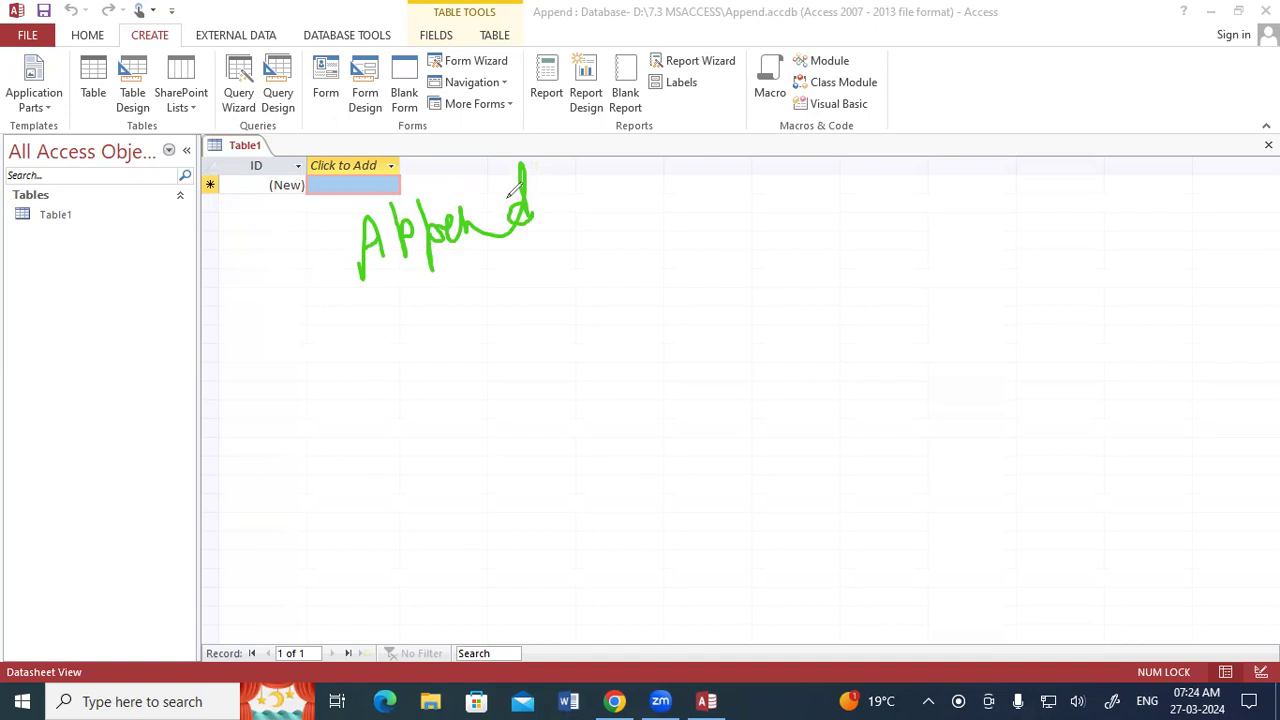
drag(358, 312, 548, 248)
mouse_move(648, 202)
mouse_down()
mouse_move(662, 196)
mouse_move(666, 214)
mouse_move(688, 216)
mouse_move(640, 232)
mouse_move(680, 177)
mouse_move(648, 182)
mouse_up()
mouse_move(750, 157)
mouse_down()
mouse_move(758, 196)
mouse_move(772, 188)
mouse_up()
mouse_move(776, 290)
mouse_down()
mouse_move(802, 320)
mouse_move(757, 305)
mouse_move(811, 278)
mouse_move(786, 284)
mouse_up()
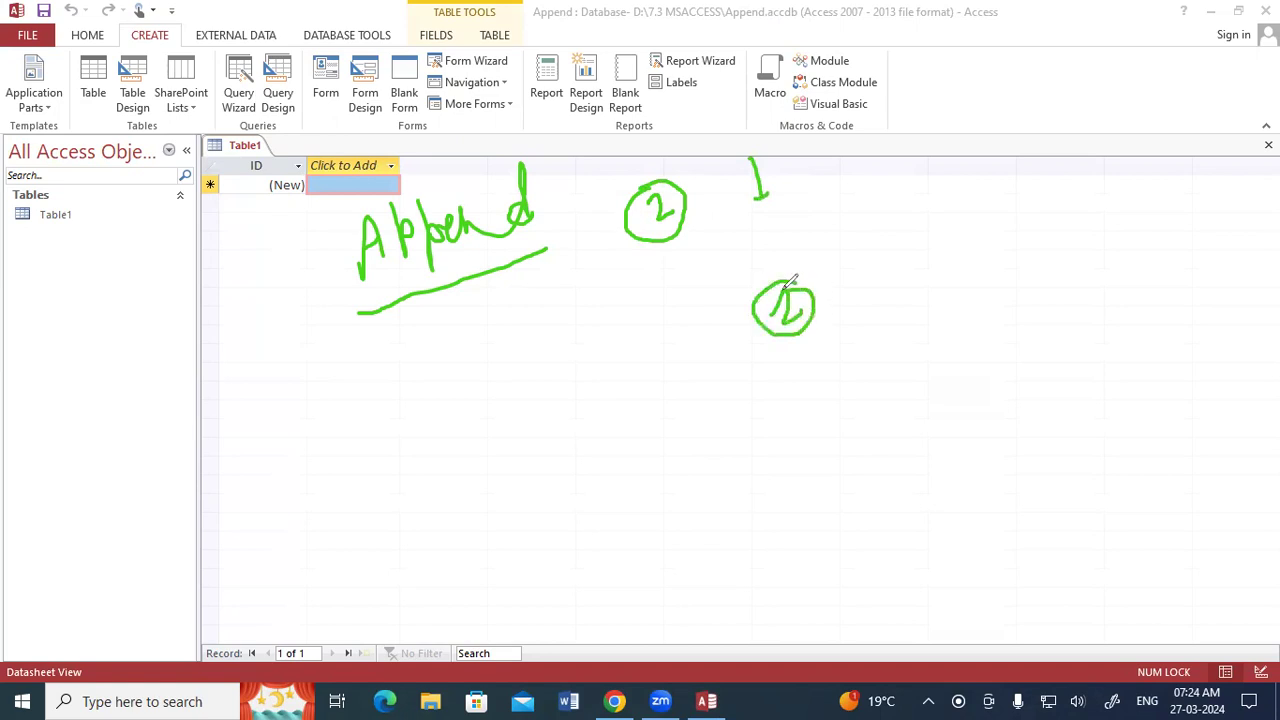
mouse_move(768, 178)
mouse_down()
mouse_move(792, 176)
mouse_move(822, 205)
mouse_move(819, 296)
mouse_move(834, 283)
mouse_up()
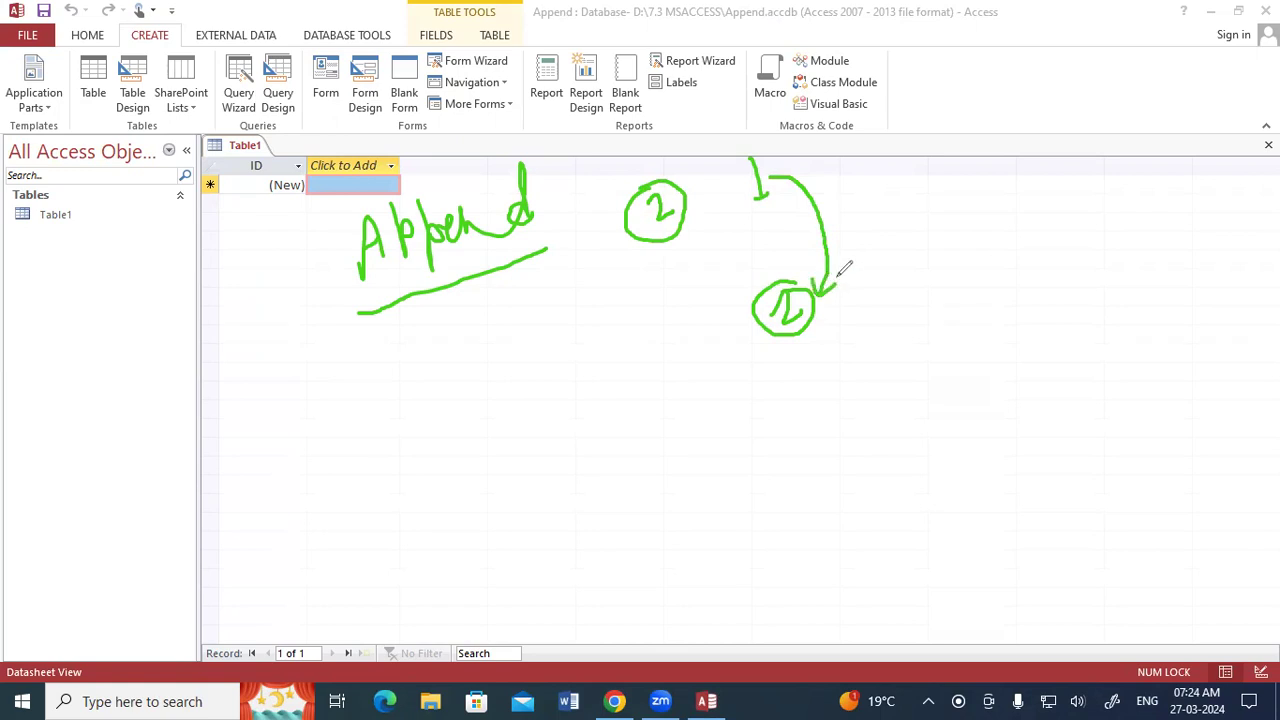
drag(743, 220, 776, 205)
mouse_move(888, 158)
mouse_down()
mouse_move(889, 186)
mouse_move(906, 178)
mouse_move(893, 207)
mouse_up()
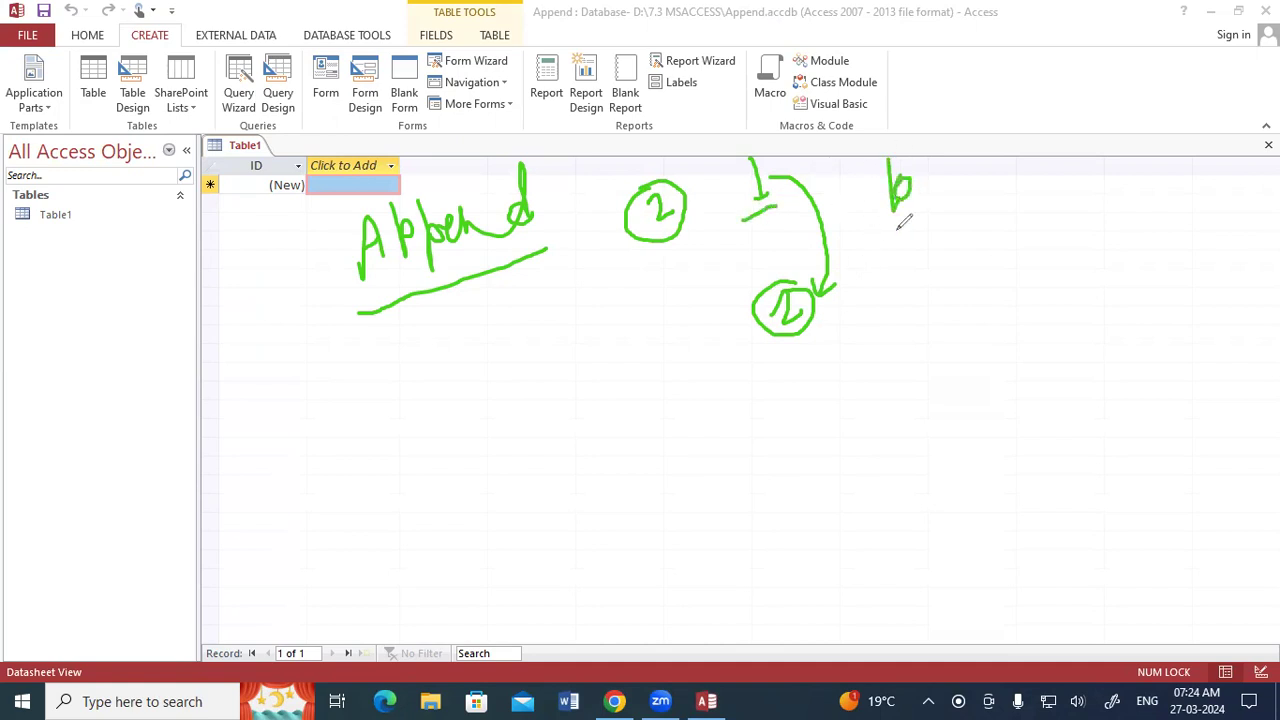
click(760, 355)
drag(781, 346, 822, 326)
drag(910, 258, 921, 290)
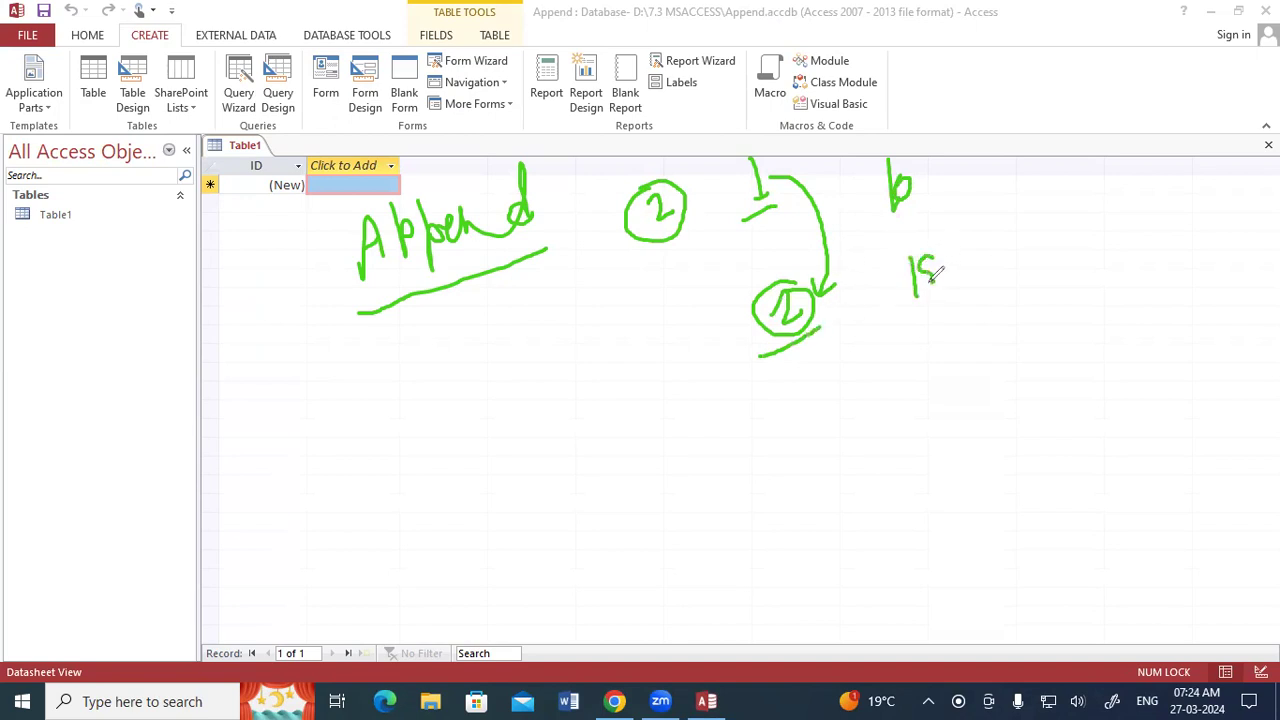
mouse_move(918, 188)
mouse_down()
mouse_move(951, 211)
mouse_move(962, 280)
mouse_move(978, 268)
mouse_up()
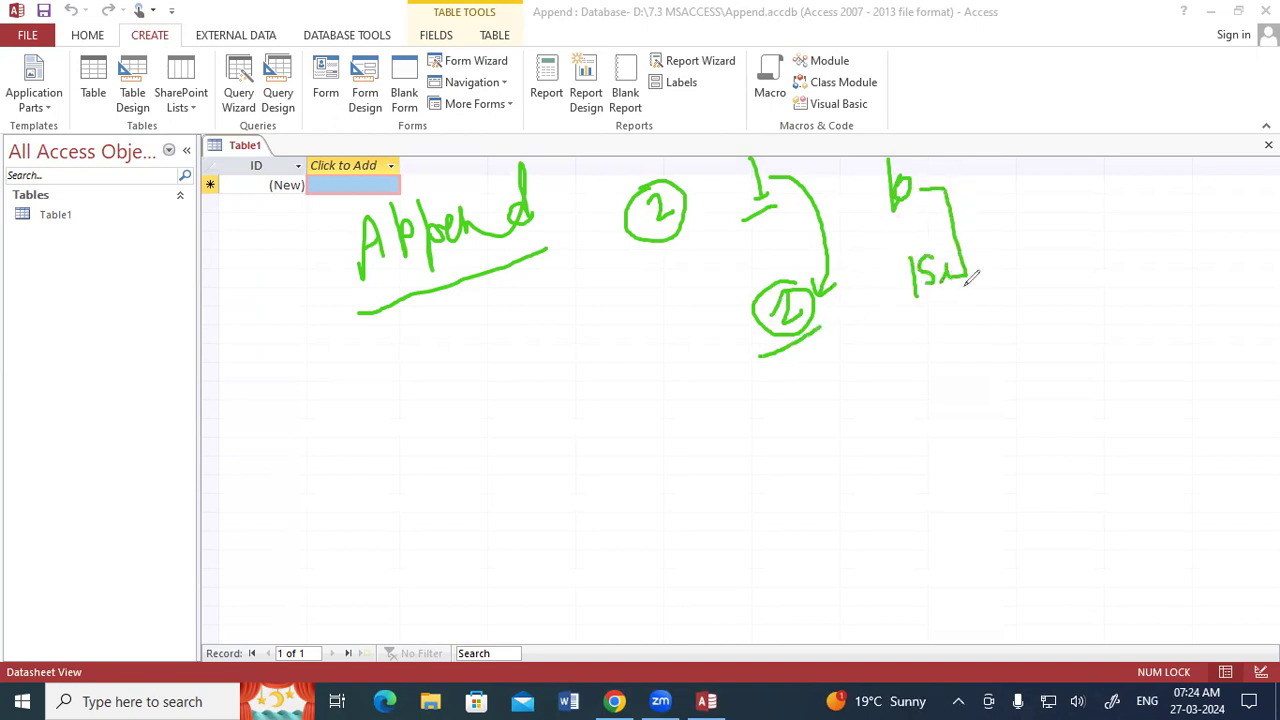
drag(1014, 192, 1050, 211)
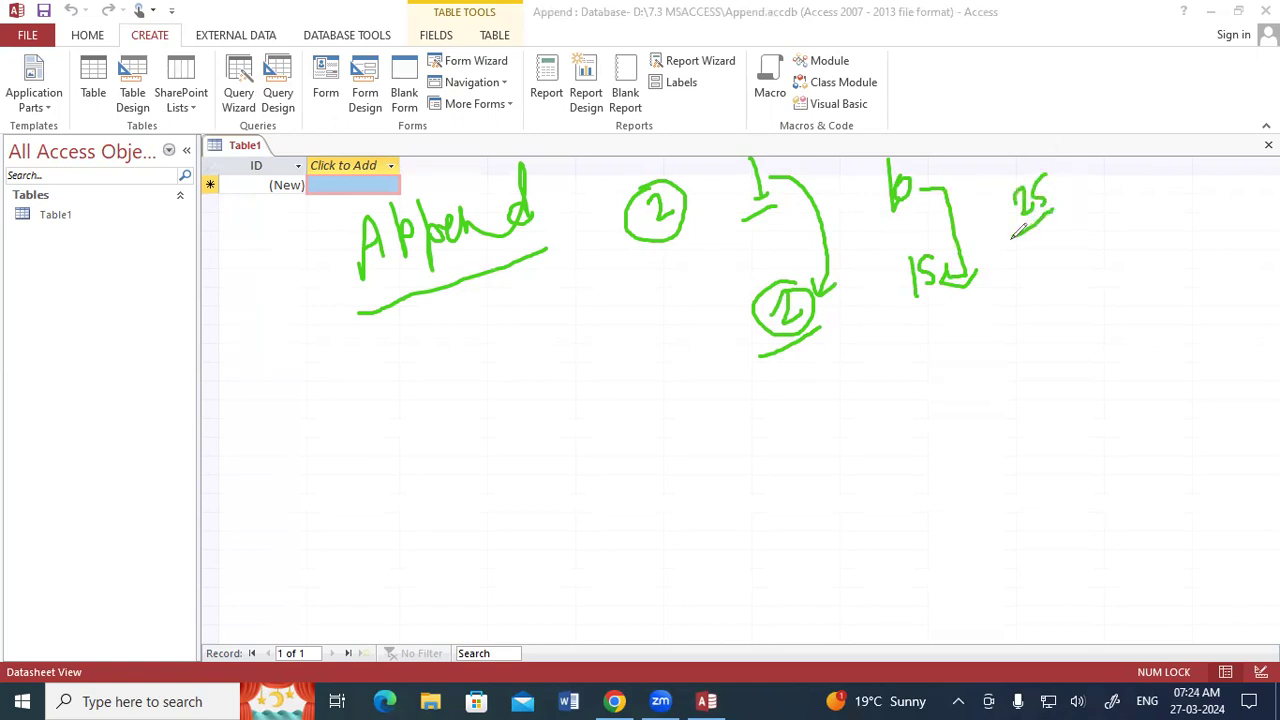
mouse_move(1022, 146)
mouse_down()
mouse_move(1014, 222)
mouse_move(1068, 170)
mouse_move(1014, 150)
mouse_up()
drag(366, 306, 490, 254)
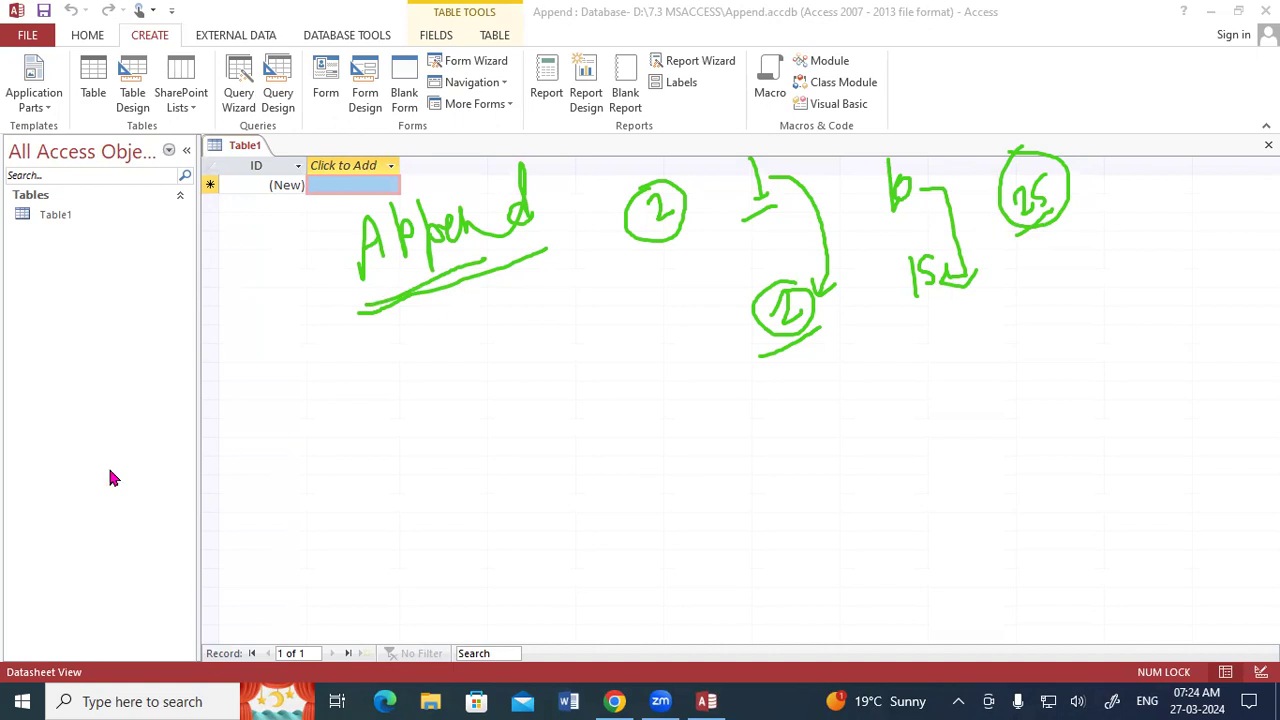
Open Table1 in Design View, saving it under the name Table1.
right_click(246, 149)
click(280, 233)
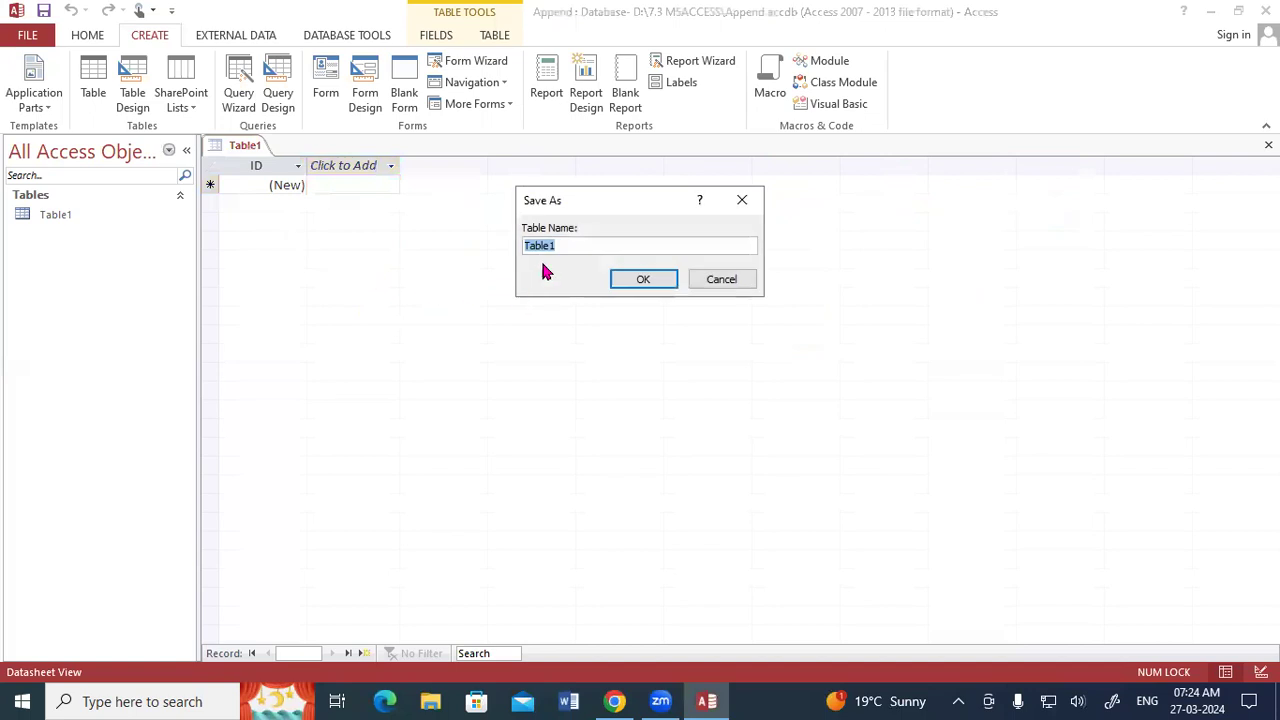
click(578, 243)
click(629, 280)
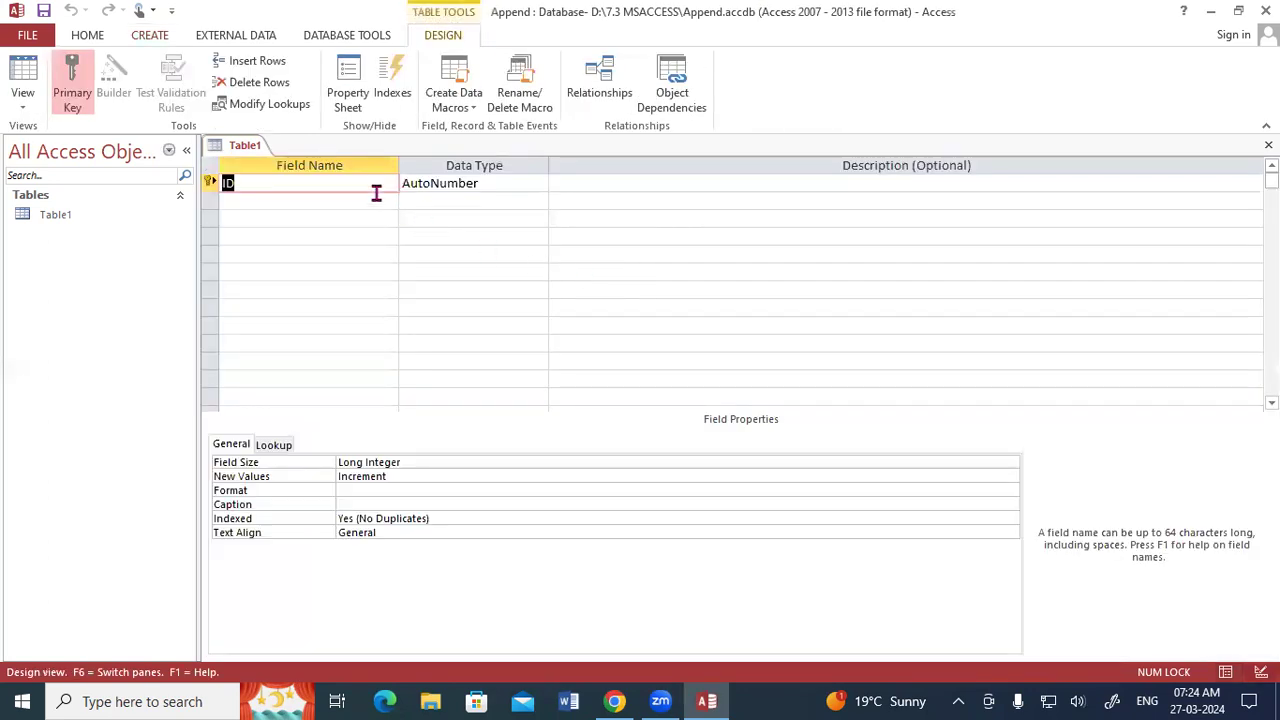
Rename the primary key field as Reg No and set its data type to Number.
text(Reg No)
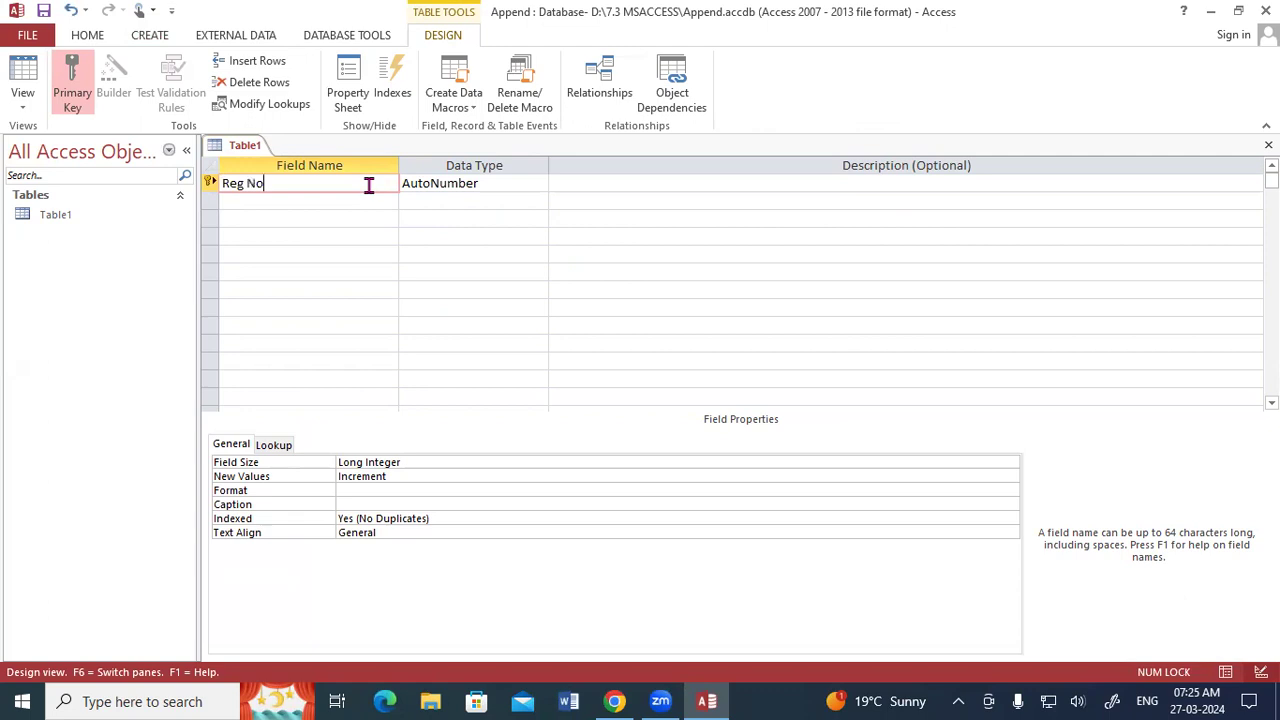
key(Tab)
text(Nu)
key(Tab)
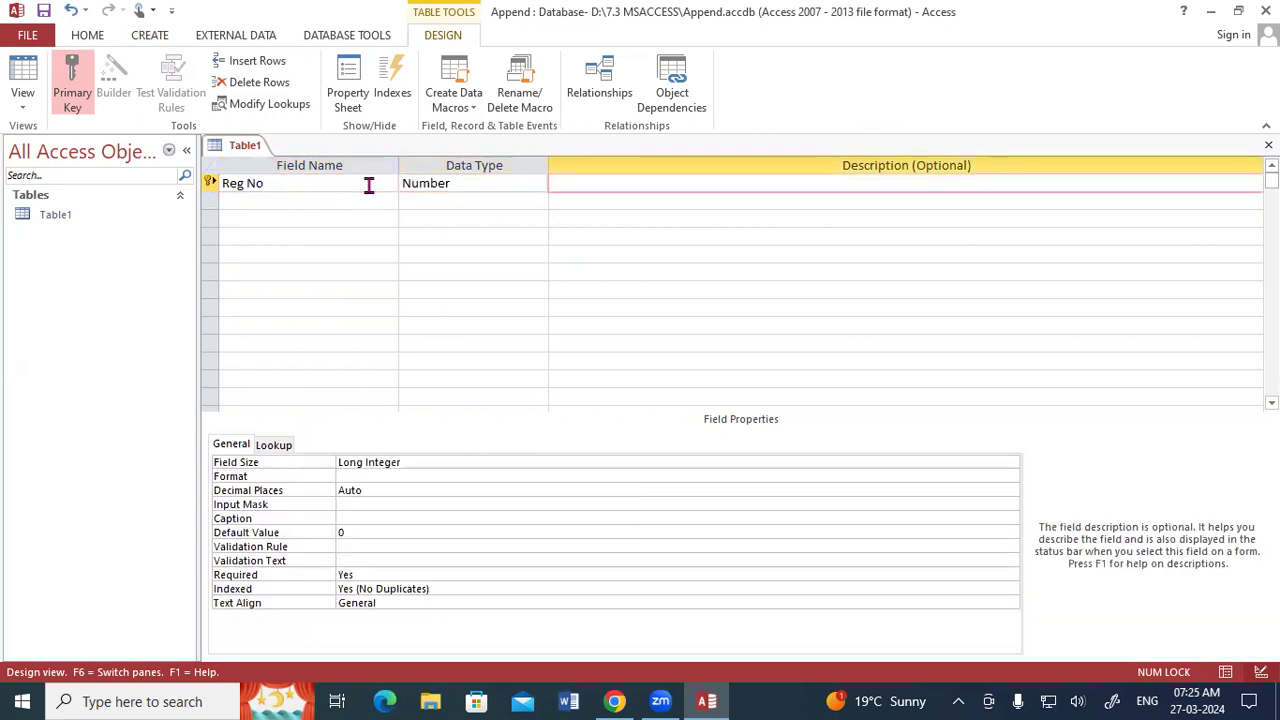
Add a second field named STD Name with the Short Text data type.
key(Tab)
text(STD Name)
key(Tab)
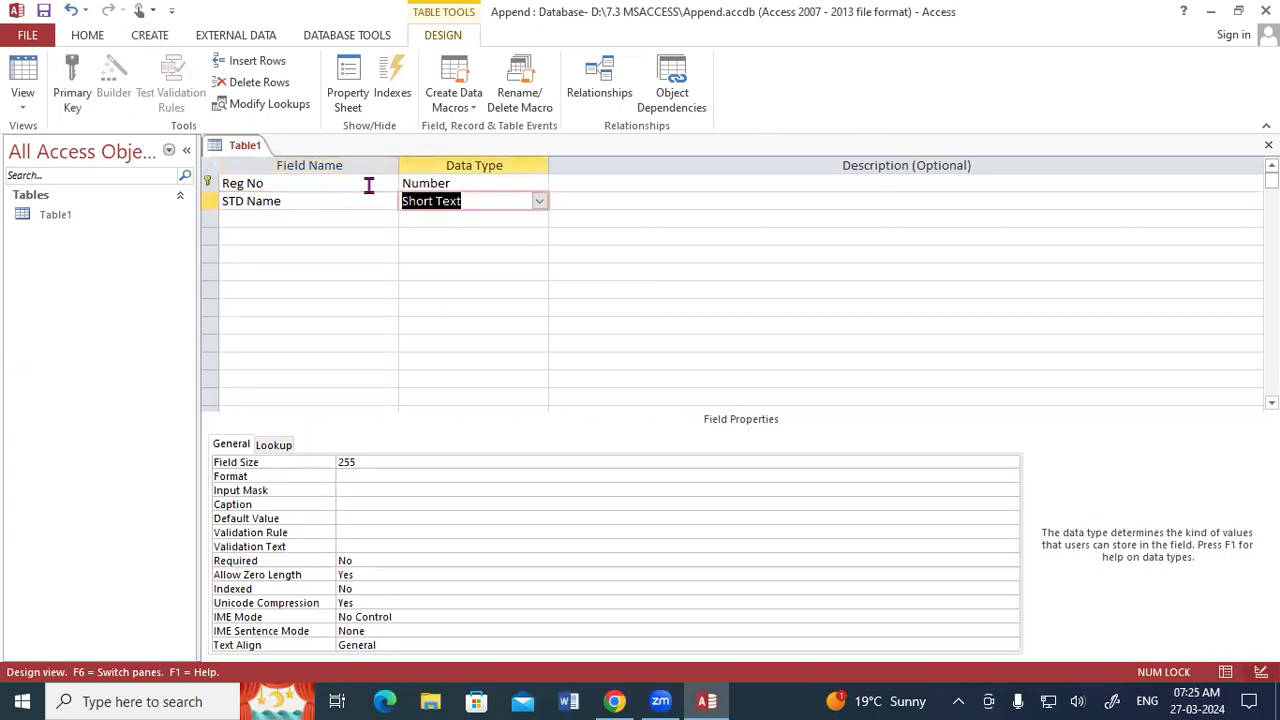
key(Tab)
key(Tab)
Add an Address field with the Long Text data type below STD Name.
text(Address)
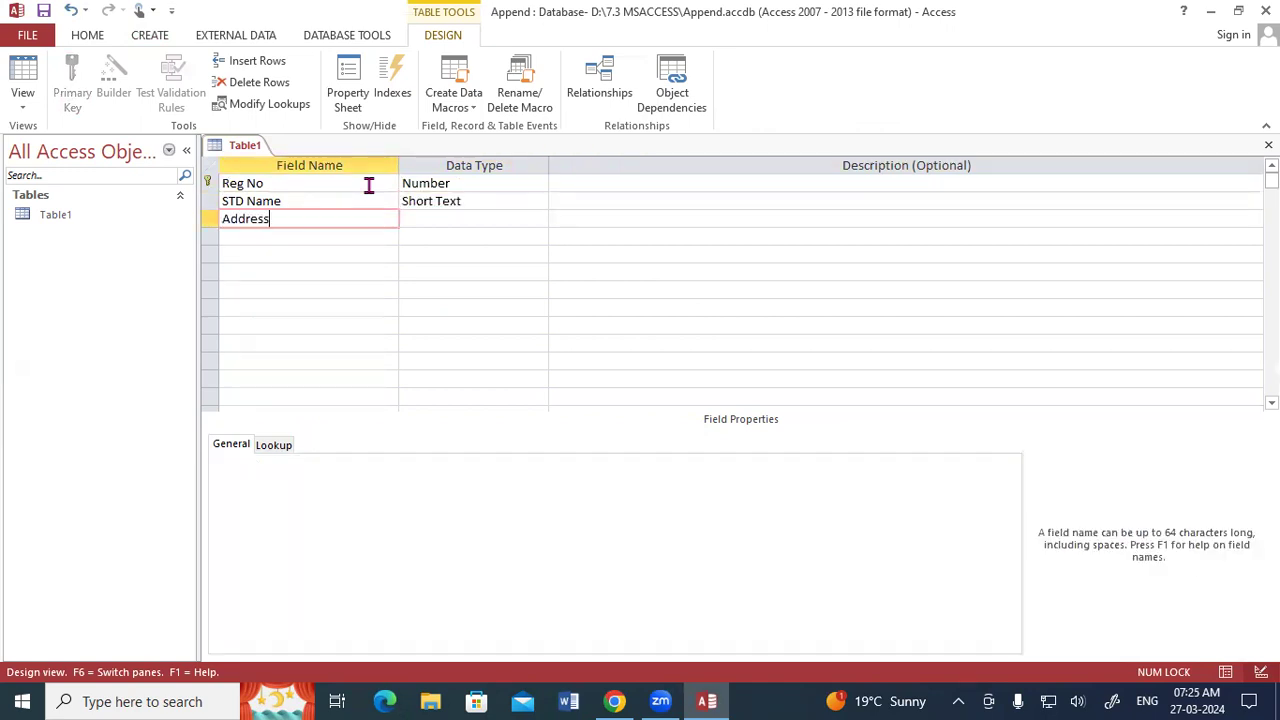
key(Tab)
text(lo)
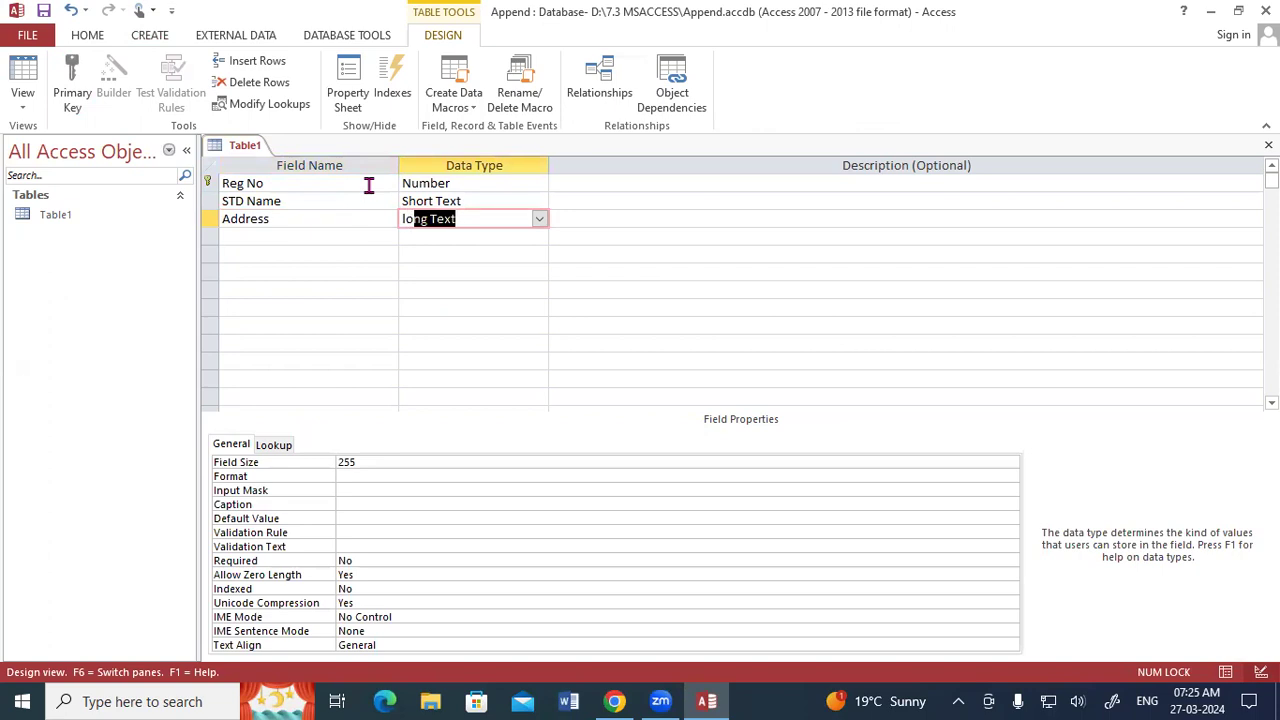
key(Tab)
Add a Course field as a Lookup Wizard field whose values are typed in manually.
key(Tab)
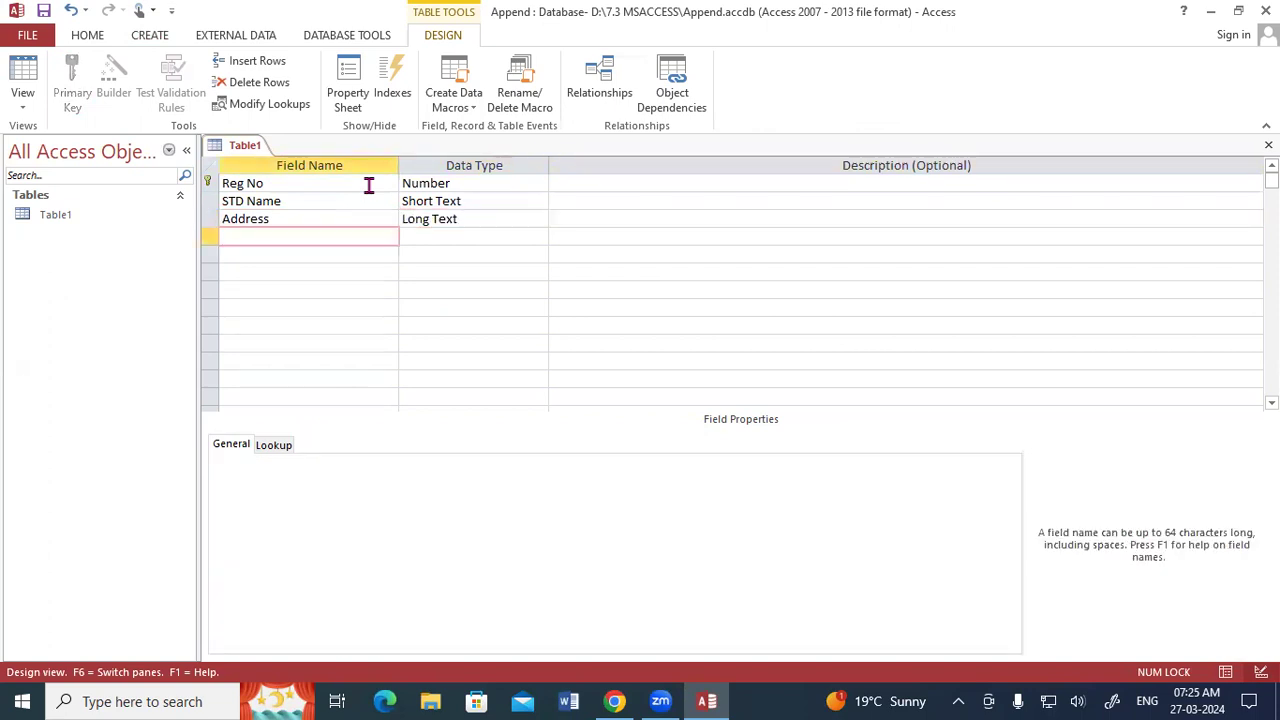
text(Course)
key(Tab)
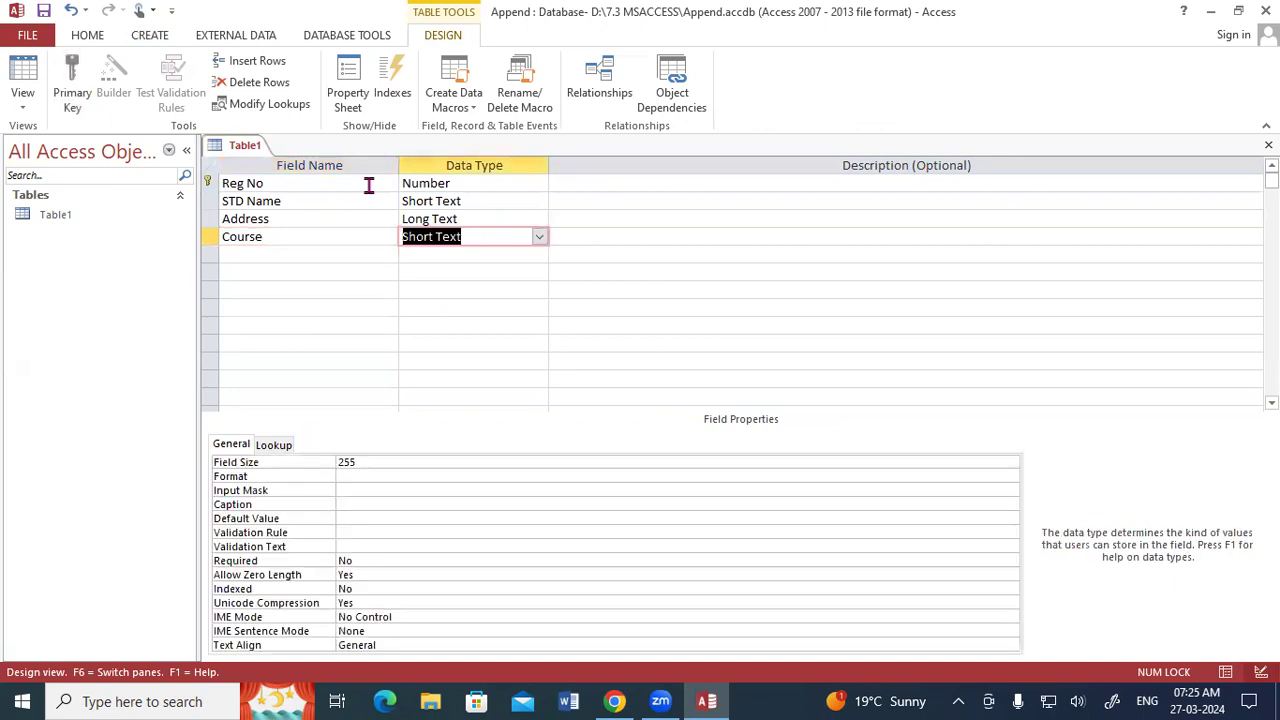
text(loo)
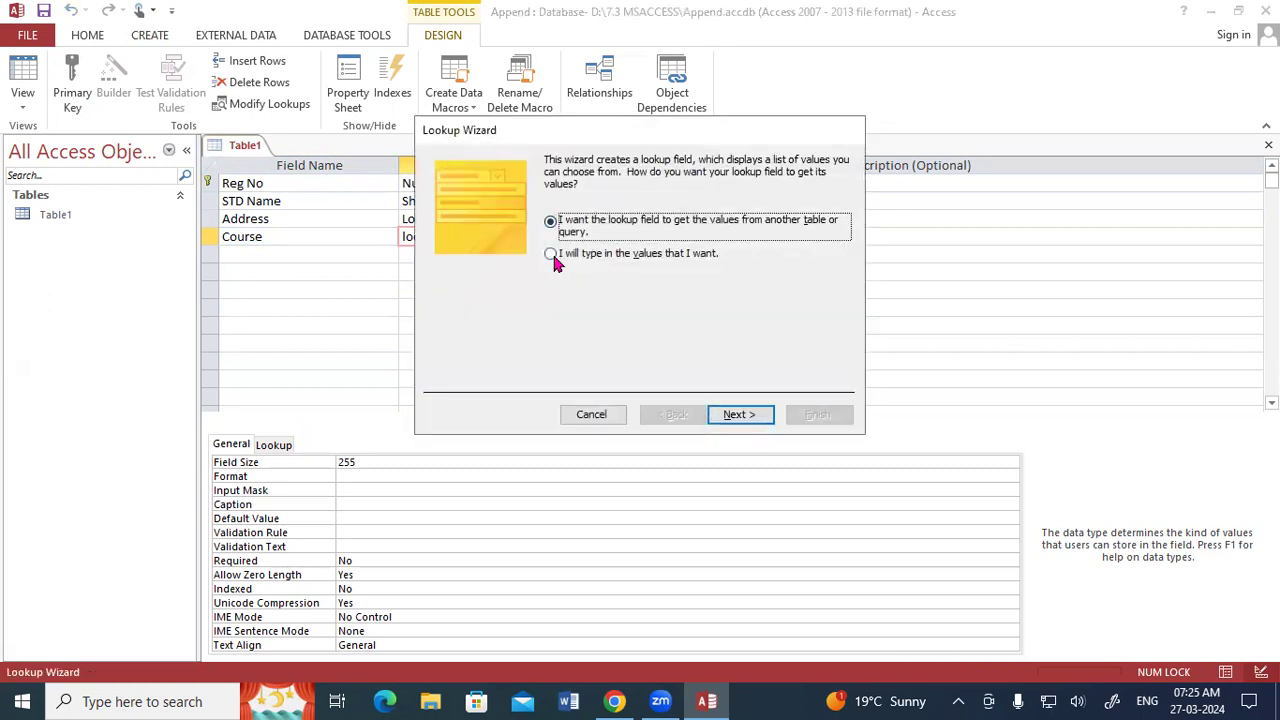
click(551, 255)
click(737, 414)
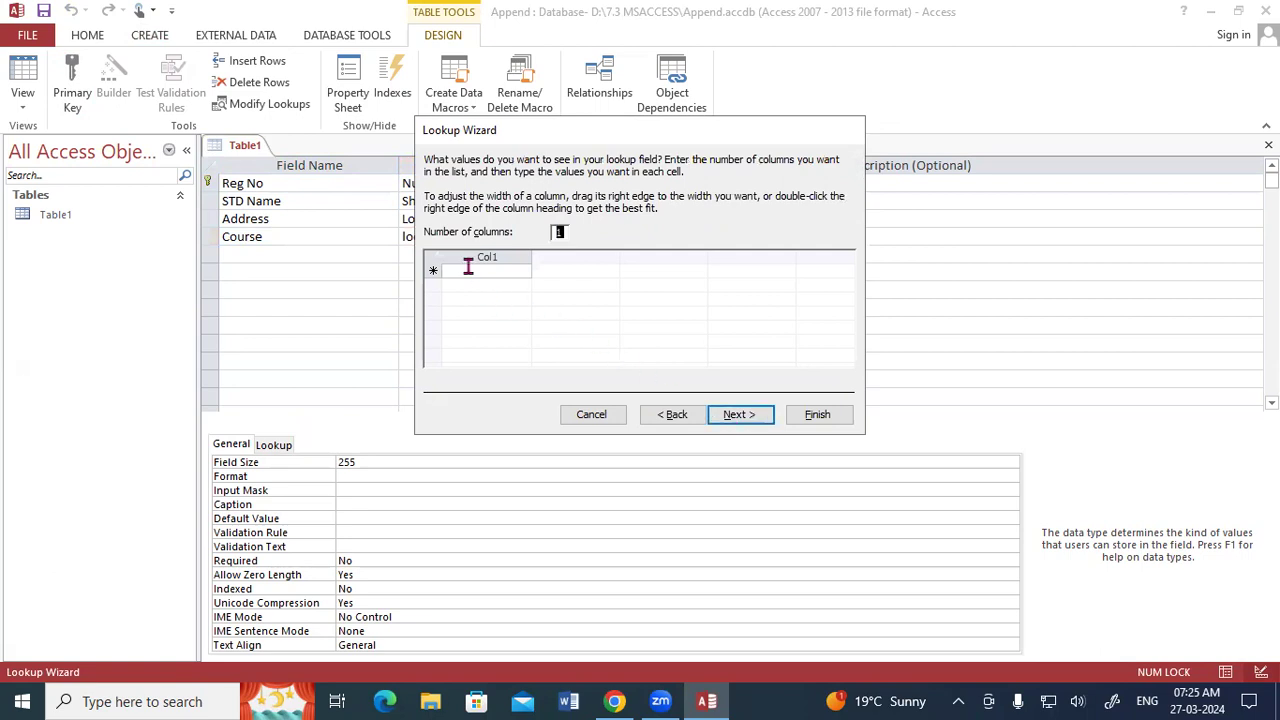
Enter ADCA, DCA, DFA, ADFA and CCC as the Course lookup values and finish the wizard.
click(468, 267)
key(Caps_Lock)
text(ADC)
key(Return)
text(DCA)
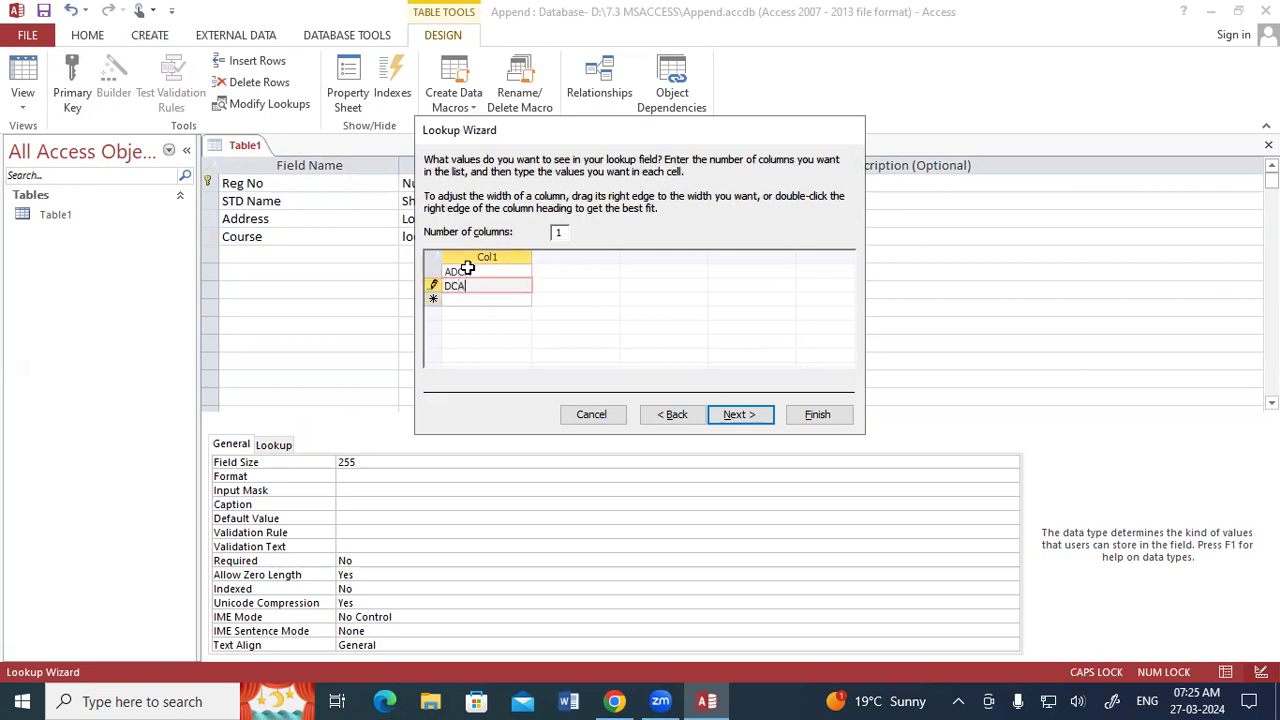
key(Return)
text(DFA)
key(Return)
text(ADFA)
key(Return)
text(CCC)
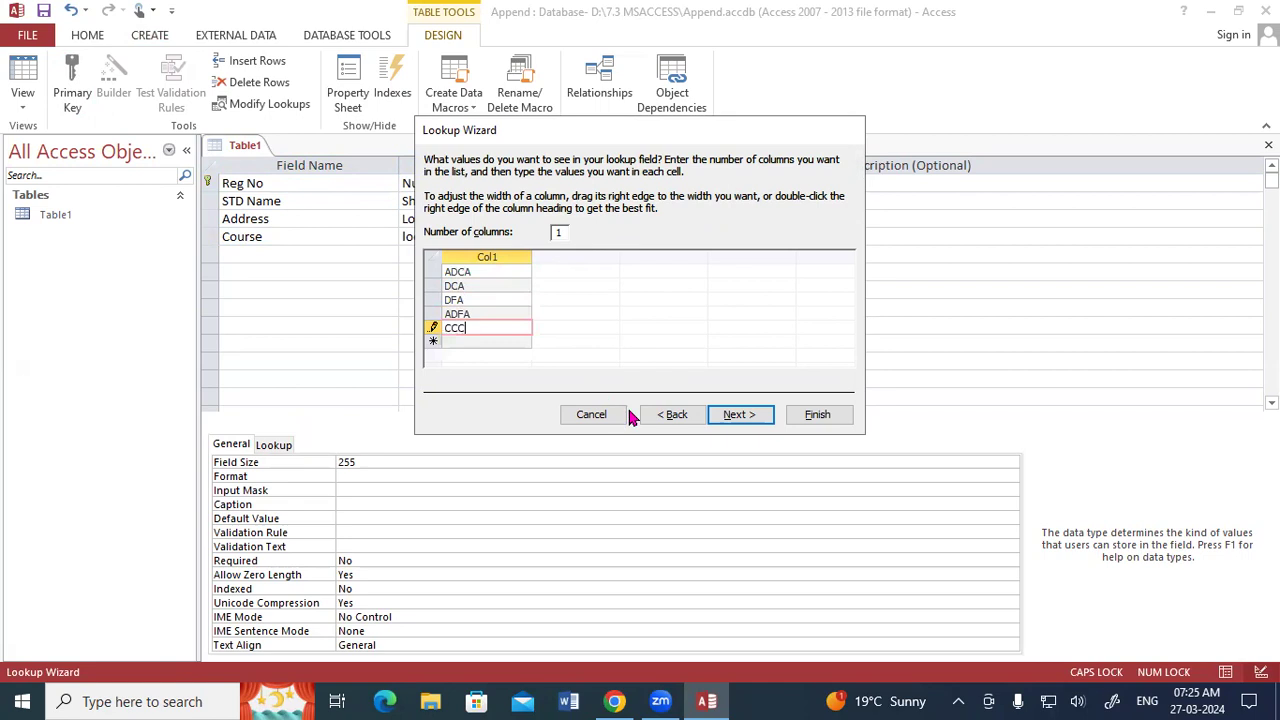
click(722, 415)
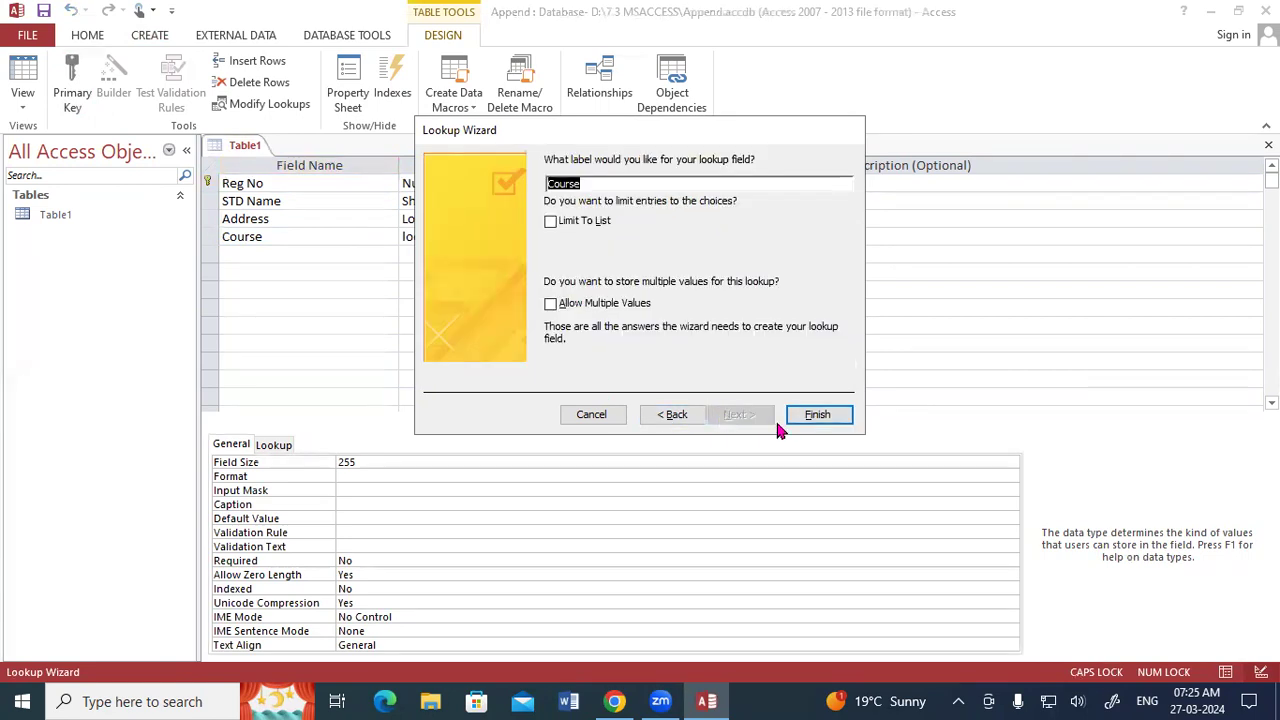
click(820, 424)
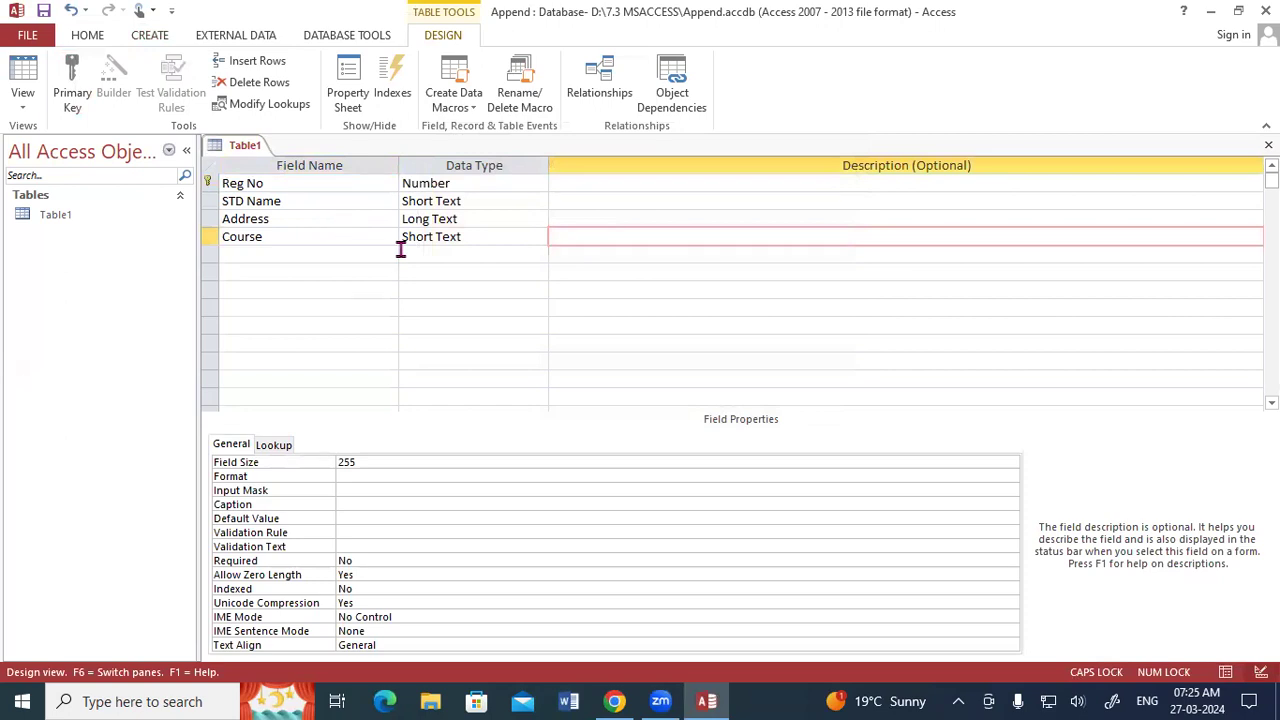
Add a Fee field with the Number data type below Course.
key(Tab)
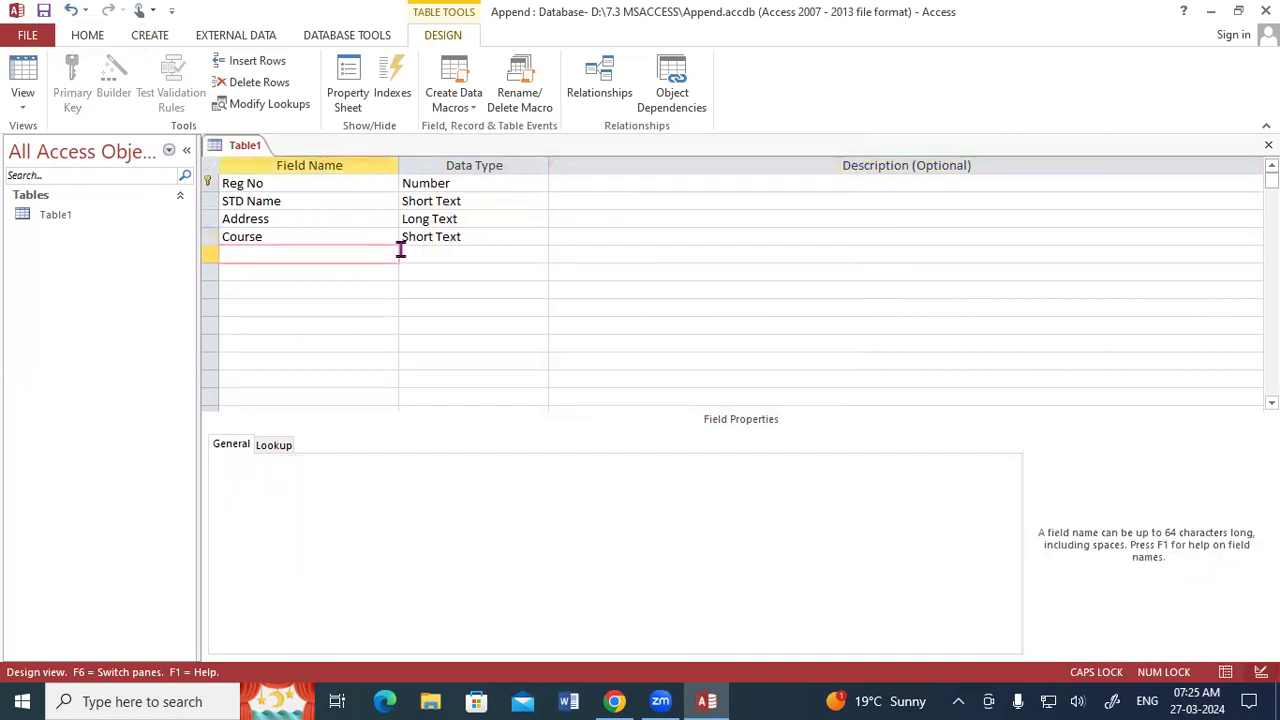
key(Caps_Lock)
text(Fee)
key(Tab)
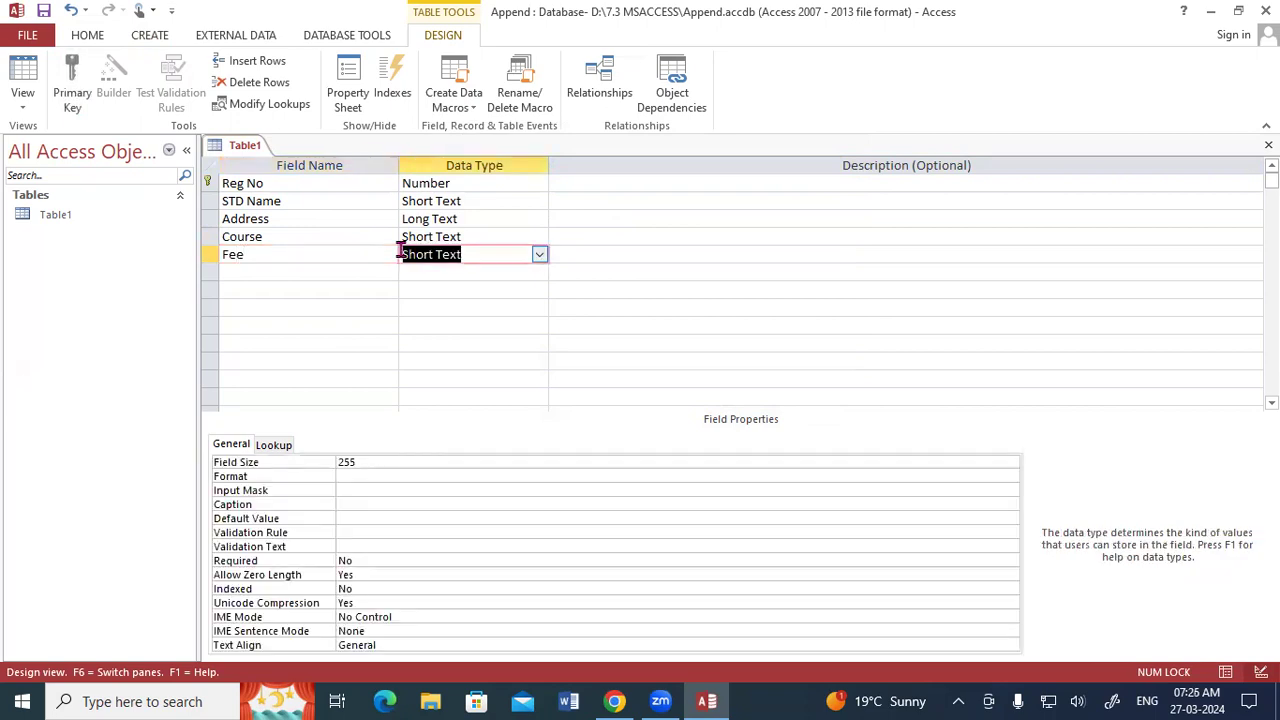
text(n)
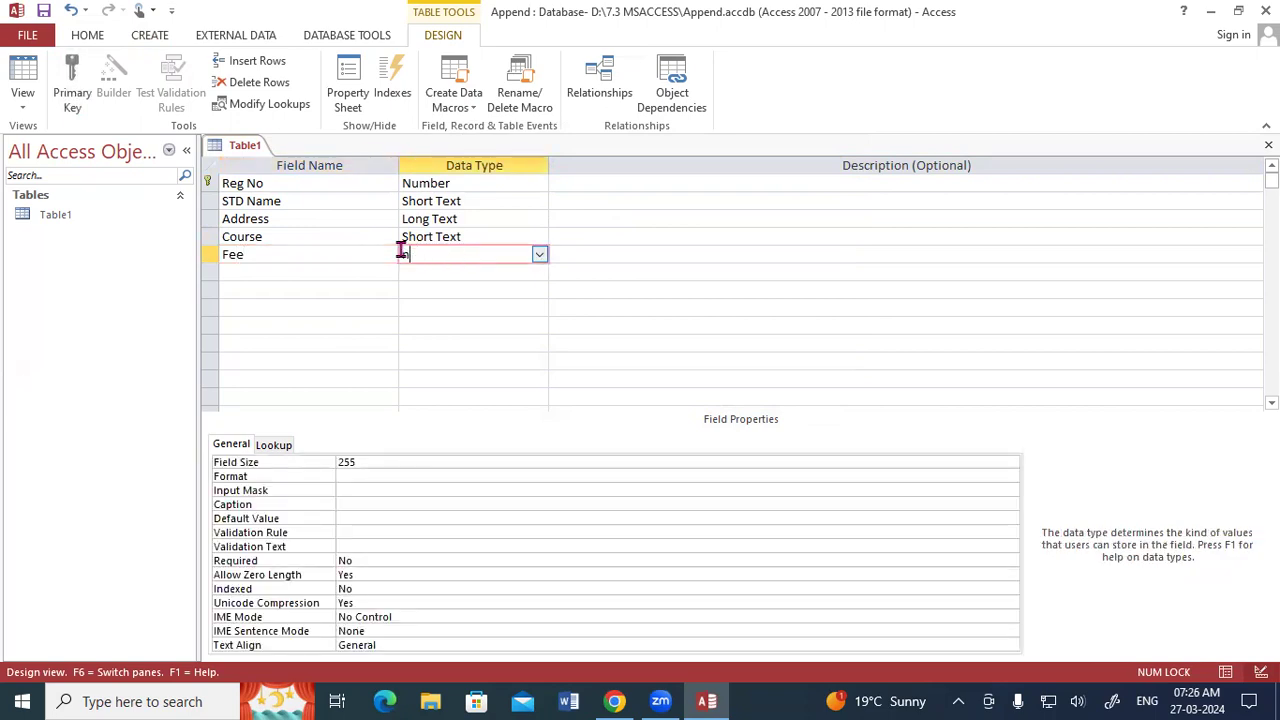
key(Tab)
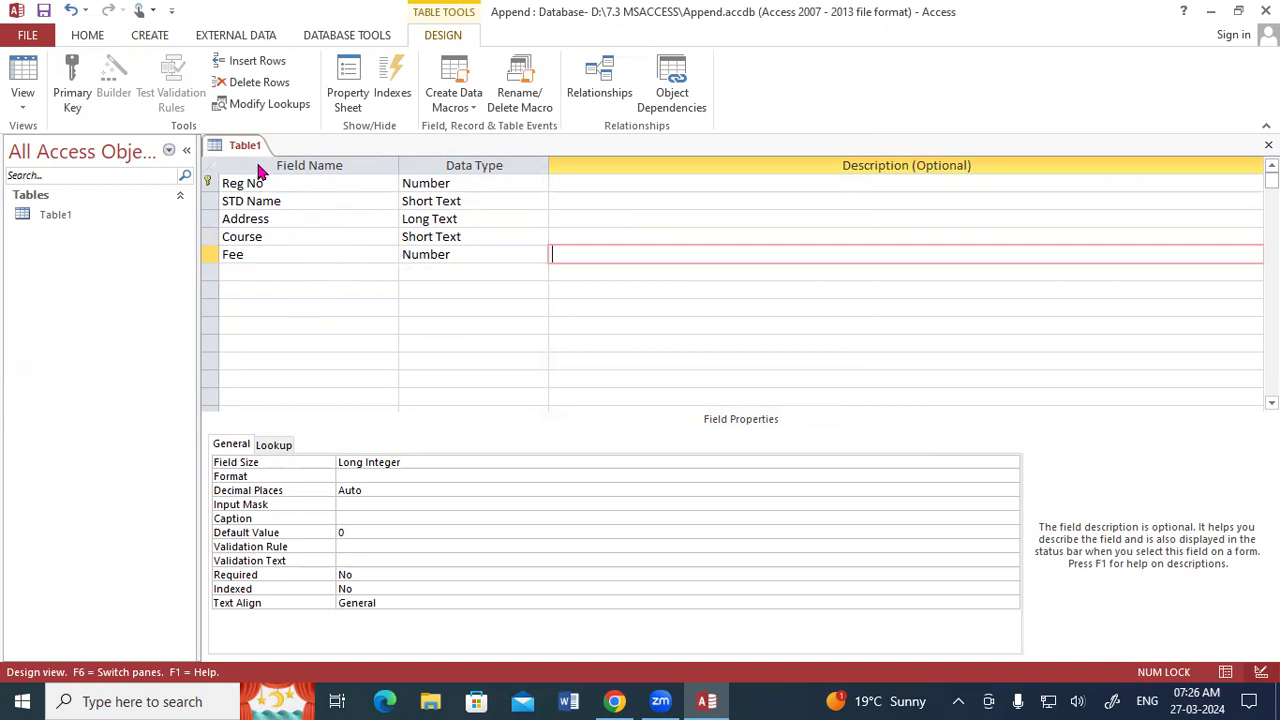
Add a Photo field with the Attachment data type below Fee.
key(Tab)
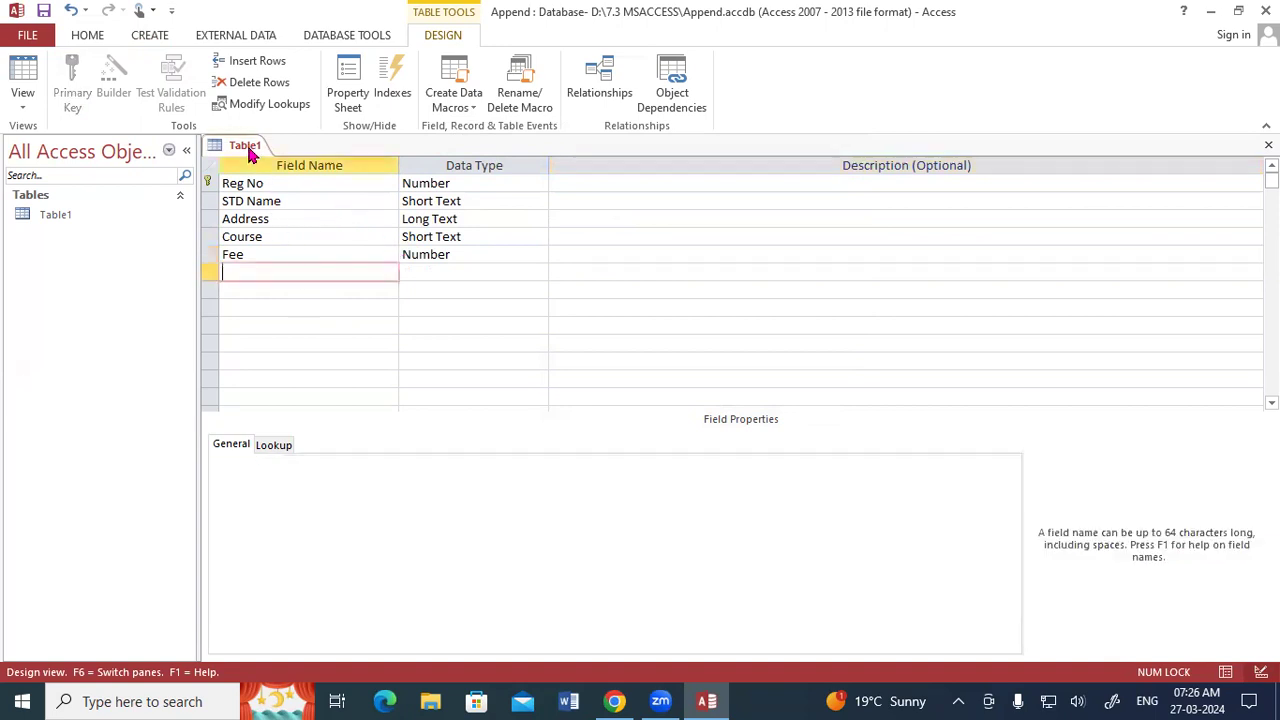
text(P)
key(BackSpace)
text(Photo)
key(Tab)
text(arr)
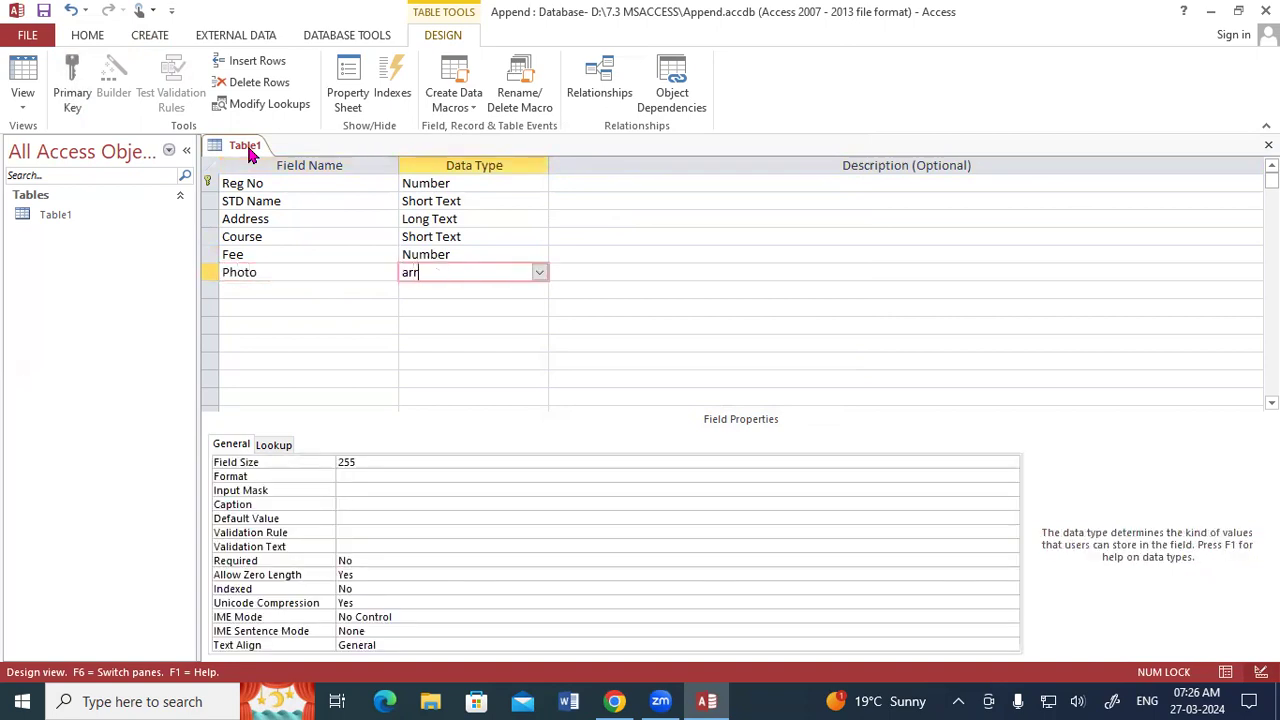
key(BackSpace)
key(BackSpace)
text(tt)
key(Tab)
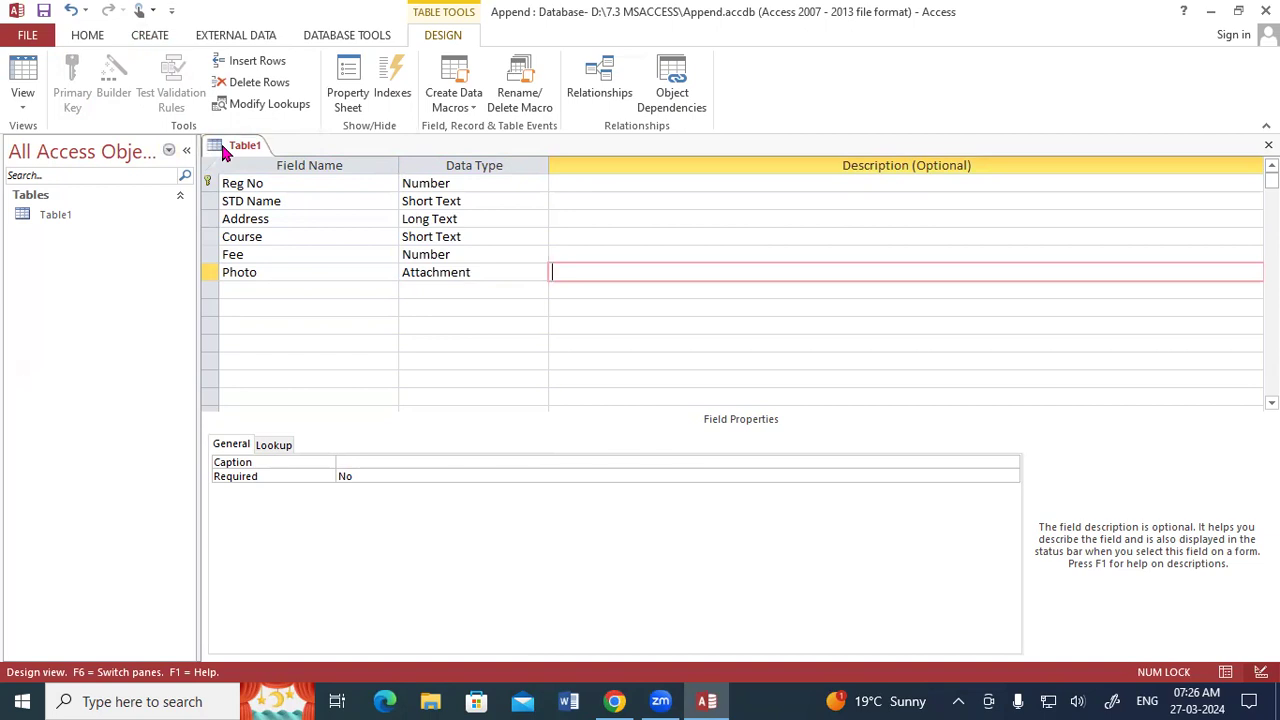
Save the Table1 design and switch the table to Datasheet View.
right_click(226, 149)
click(240, 144)
right_click(232, 145)
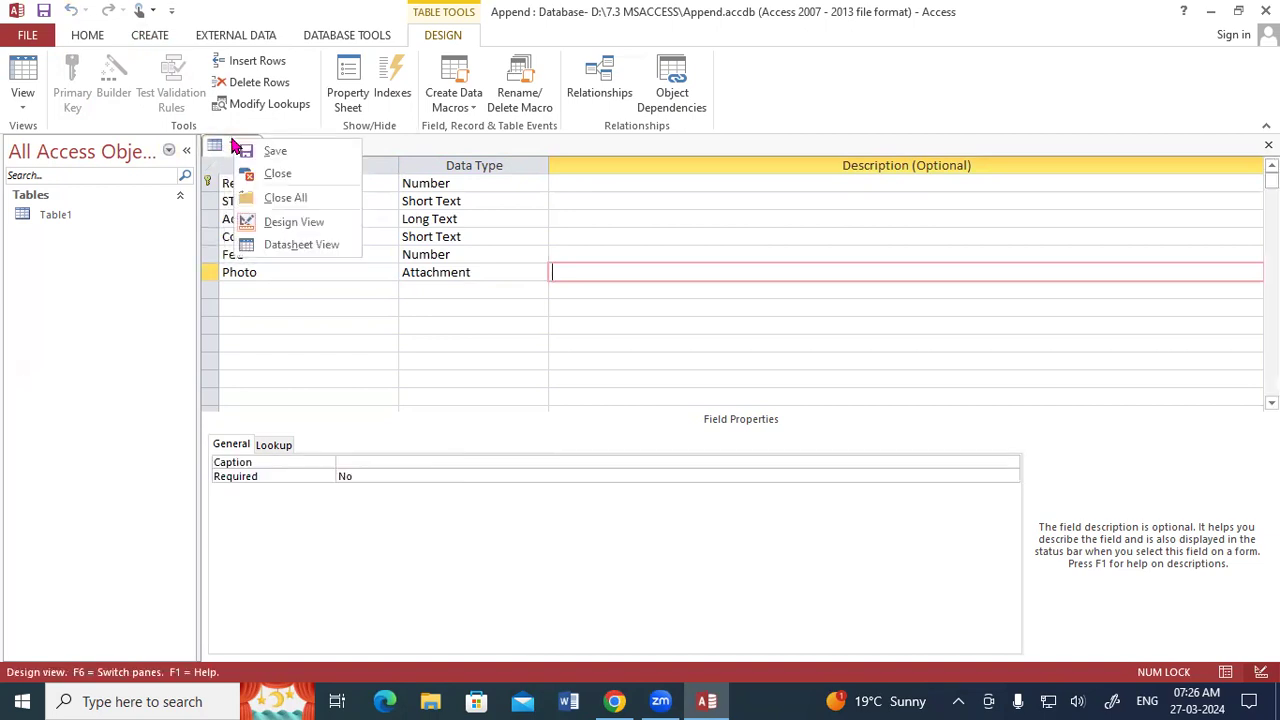
click(268, 247)
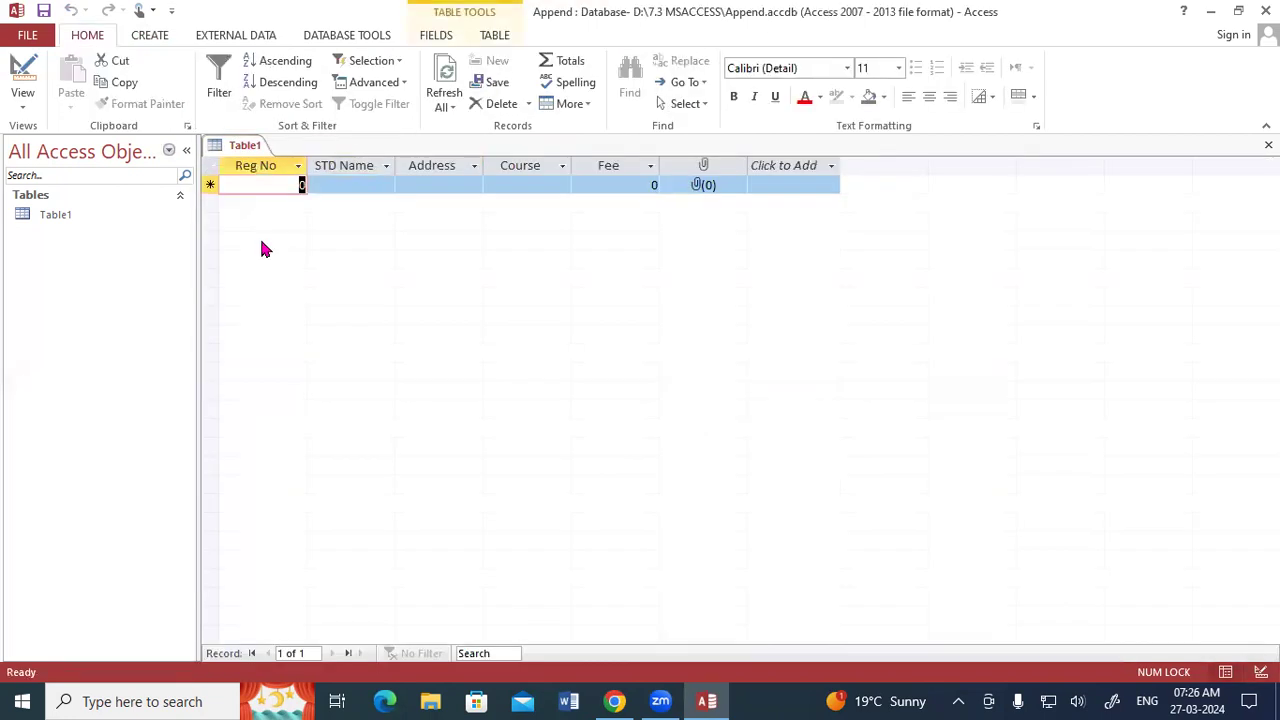
Start the first record with Reg No 1, the student's name and the student's address.
text(1)
key(Tab)
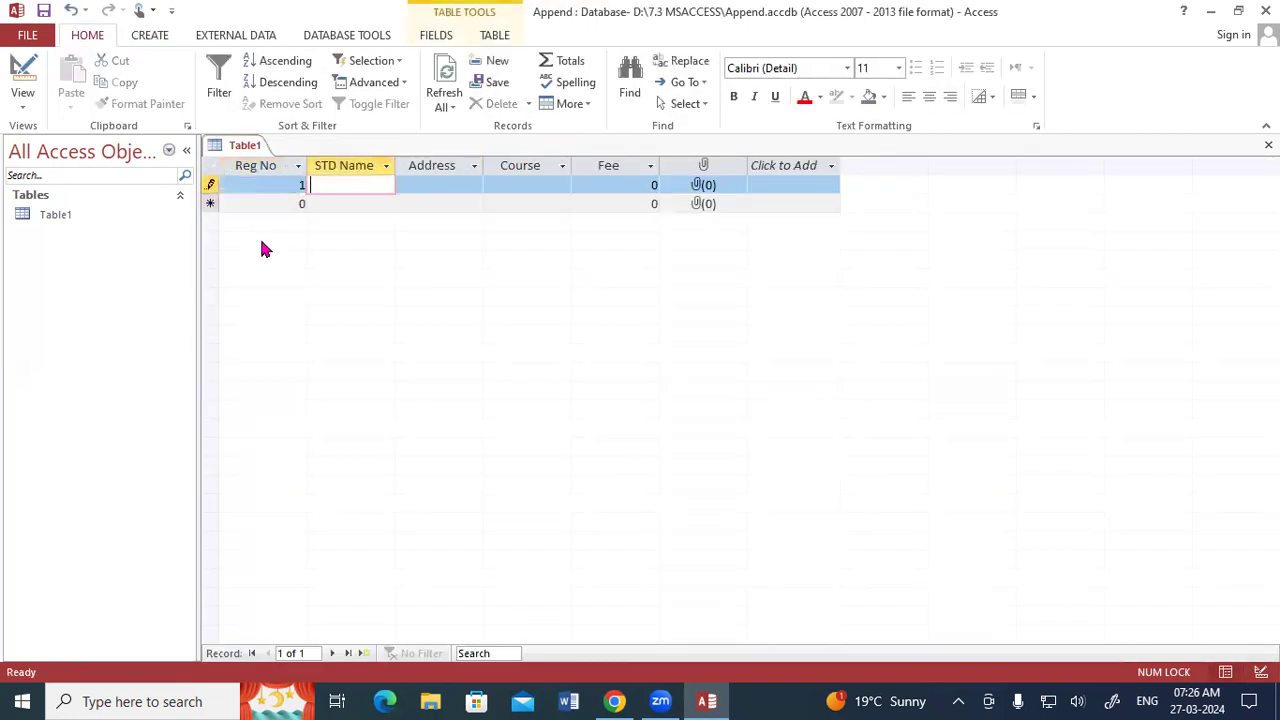
text(Rahul)
key(Tab)
text(Padrauna)
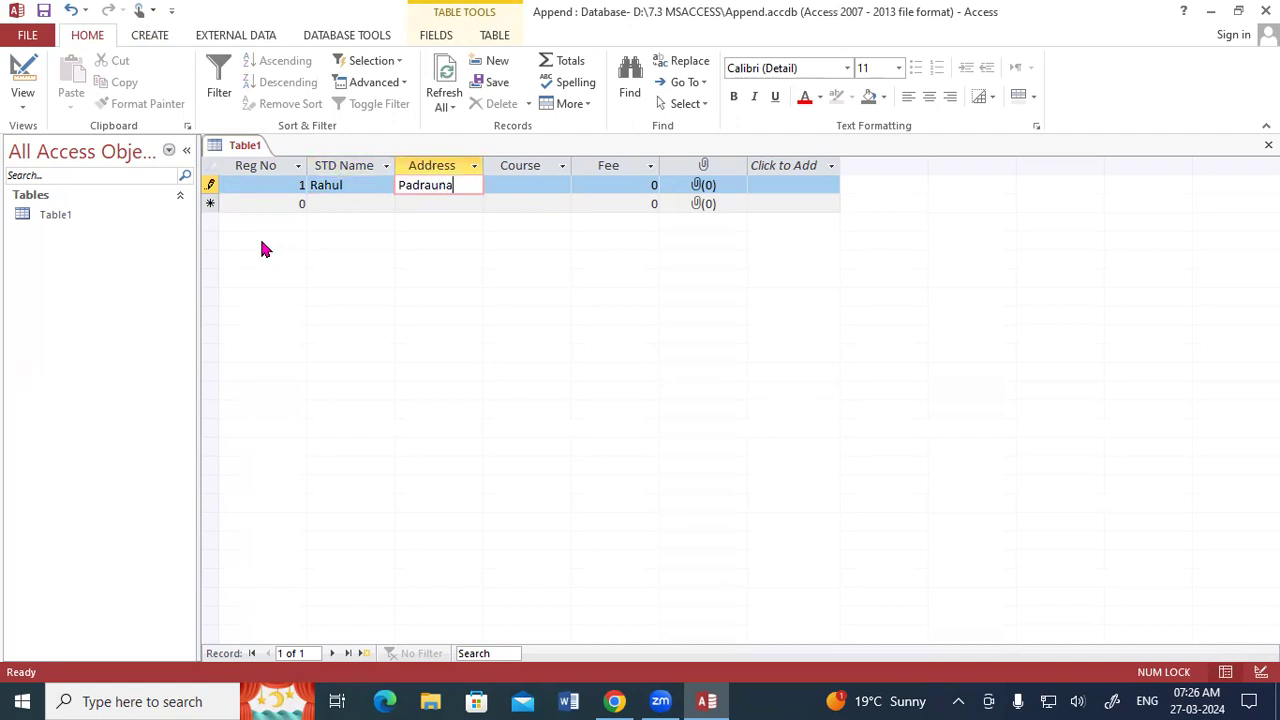
key(Tab)
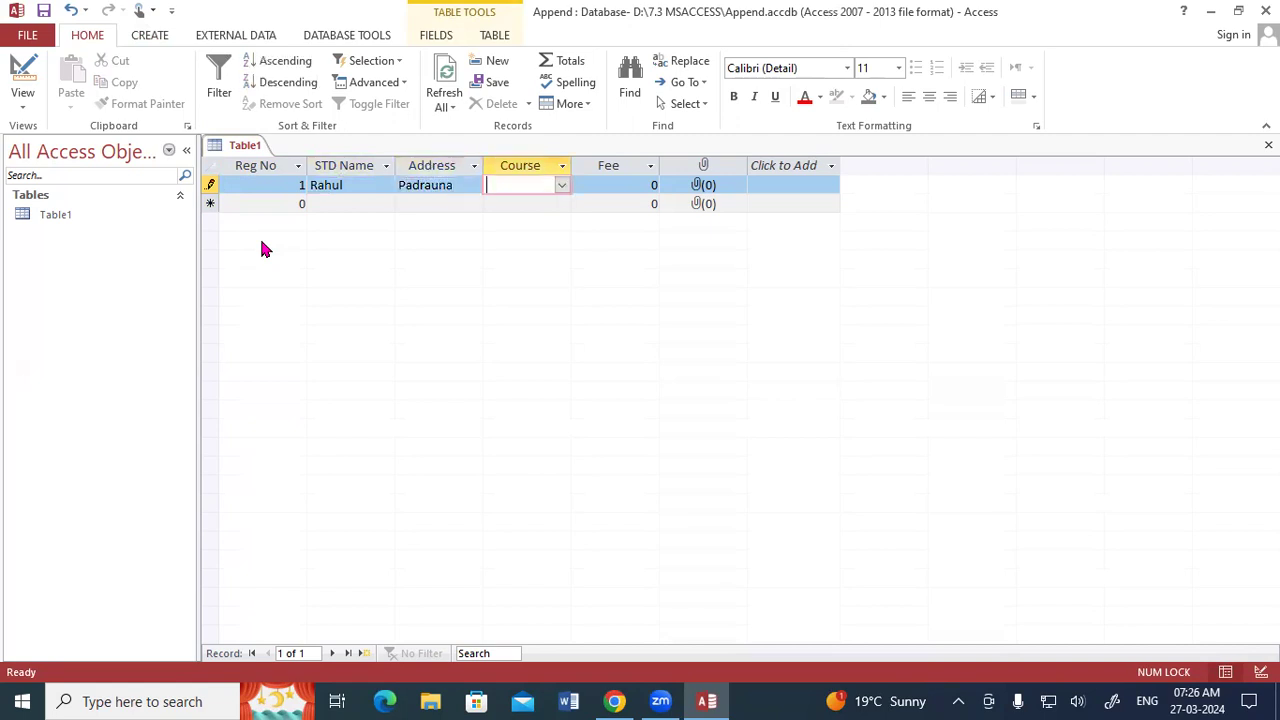
Complete the first record with course DCA and a fee of 13500, leaving the photo empty.
click(561, 185)
click(547, 221)
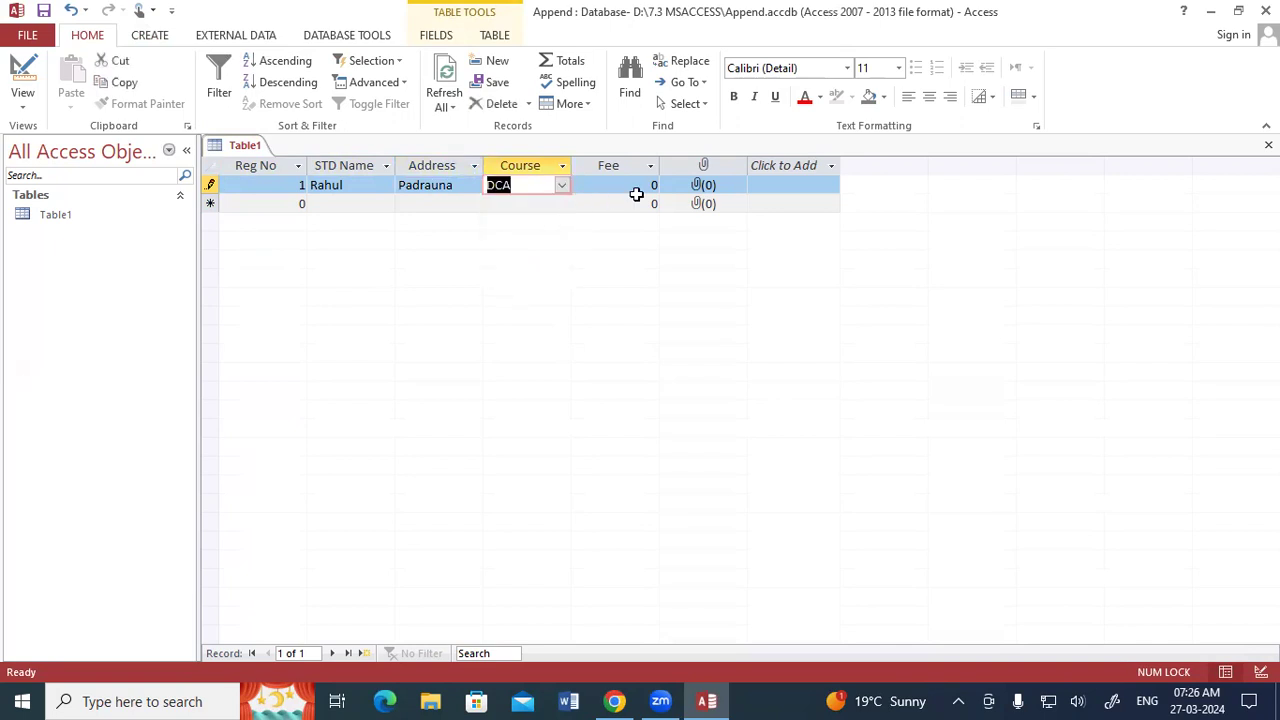
key(Tab)
text(13500)
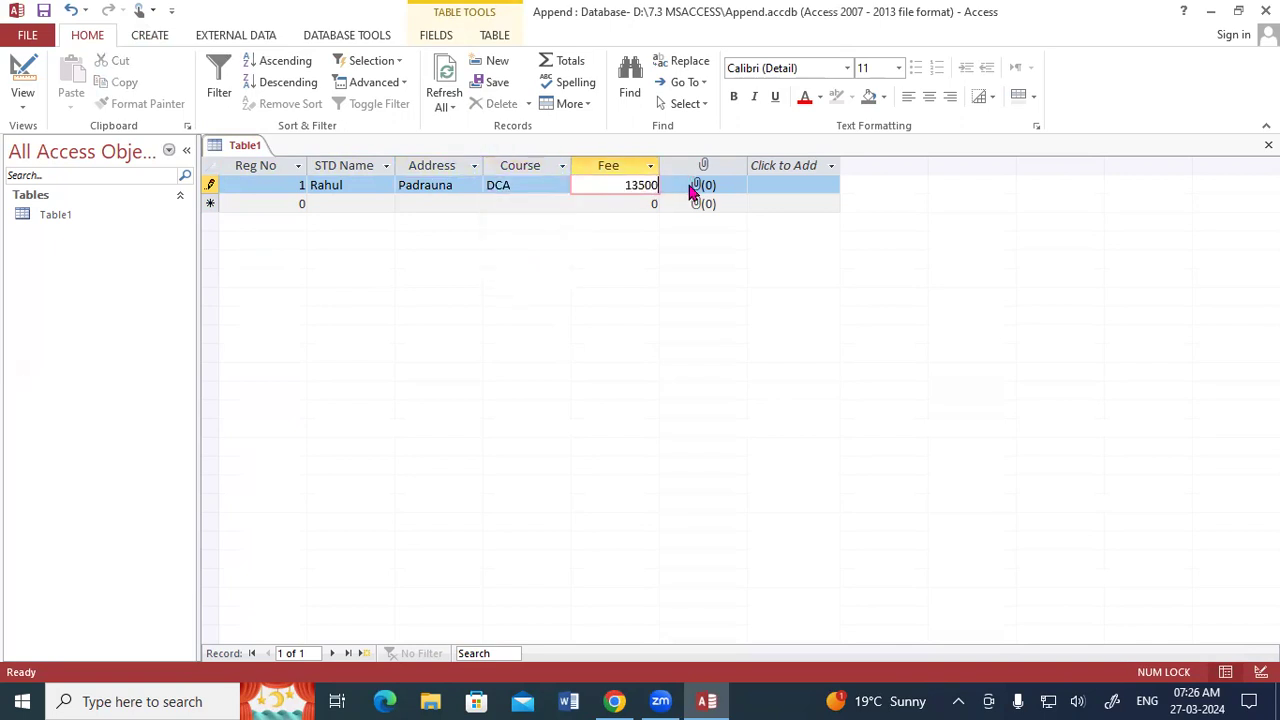
key(Tab)
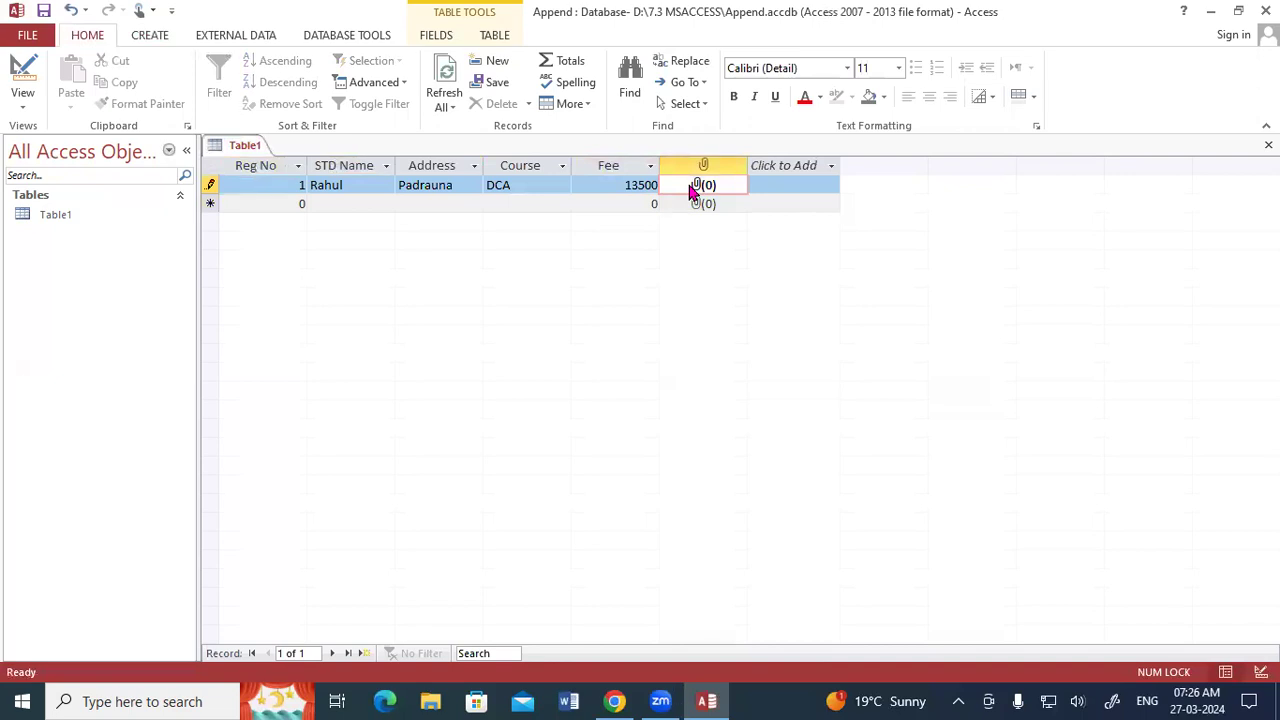
key(Tab)
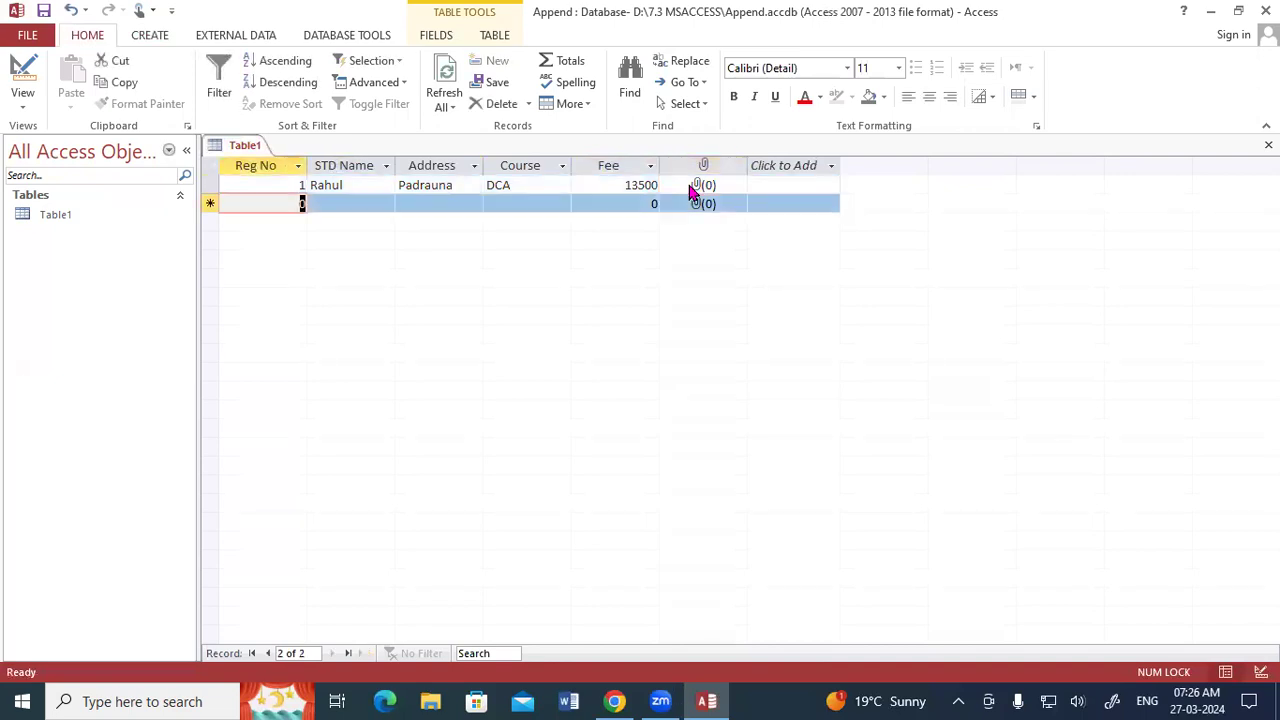
Start the second record with Reg No 2, the student's name and the student's address.
text(2)
key(Tab)
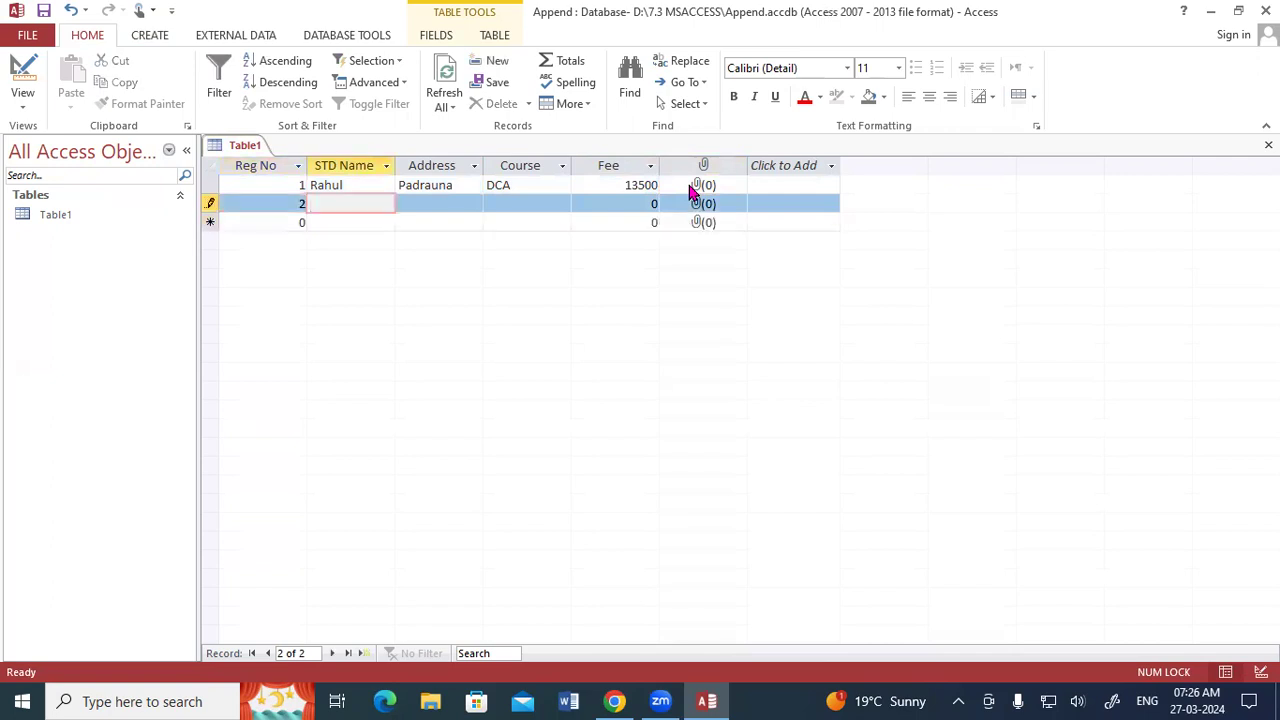
text(Mukesh)
key(Tab)
text(Ramko)
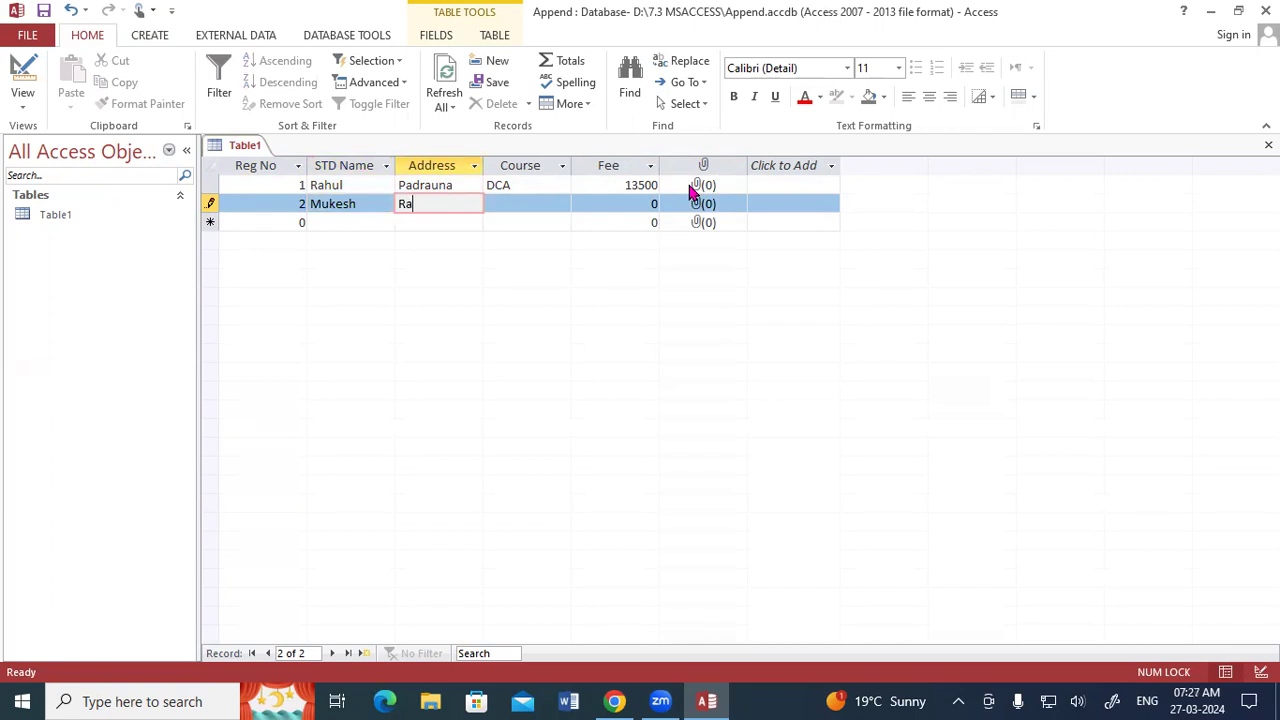
text(la)
key(Tab)
Complete the second record with course ADCA and a fee of 15000, leaving the photo empty.
click(288, 700)
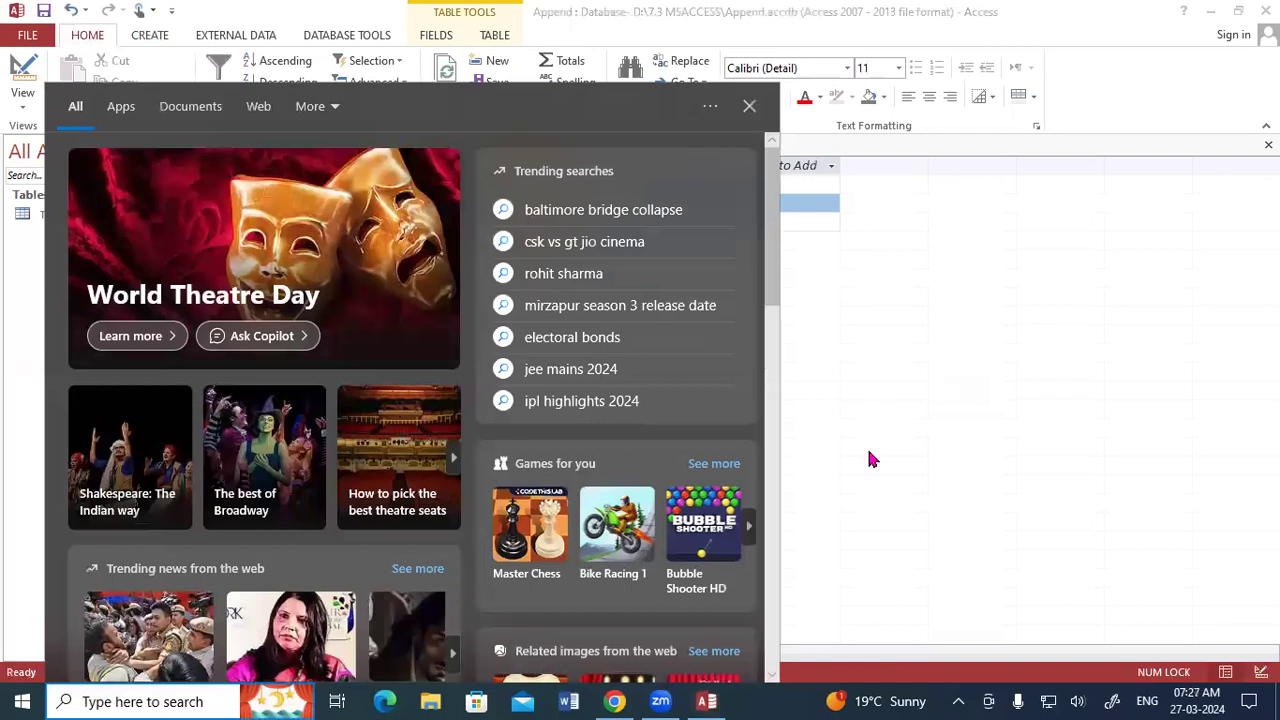
click(868, 458)
text(adca)
key(Tab)
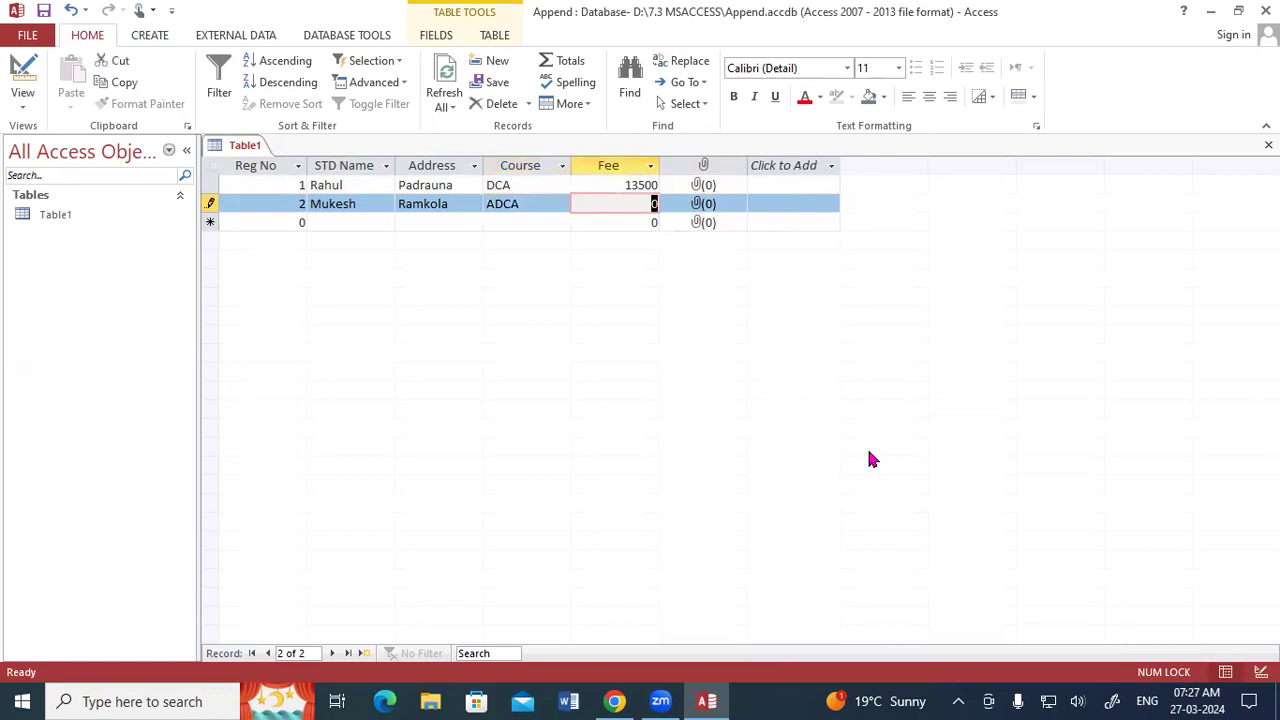
text(15000)
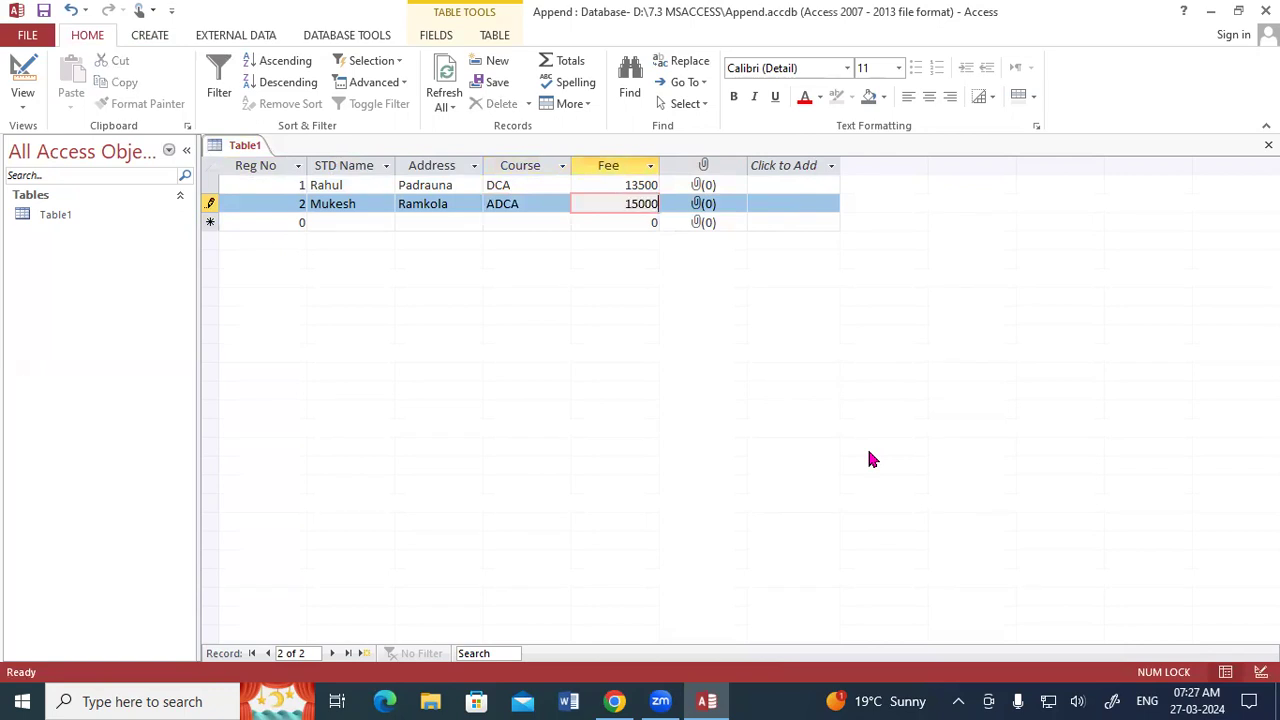
key(Tab)
Start the third record with Reg No 3, the student's name and the student's address.
key(Tab)
text(3)
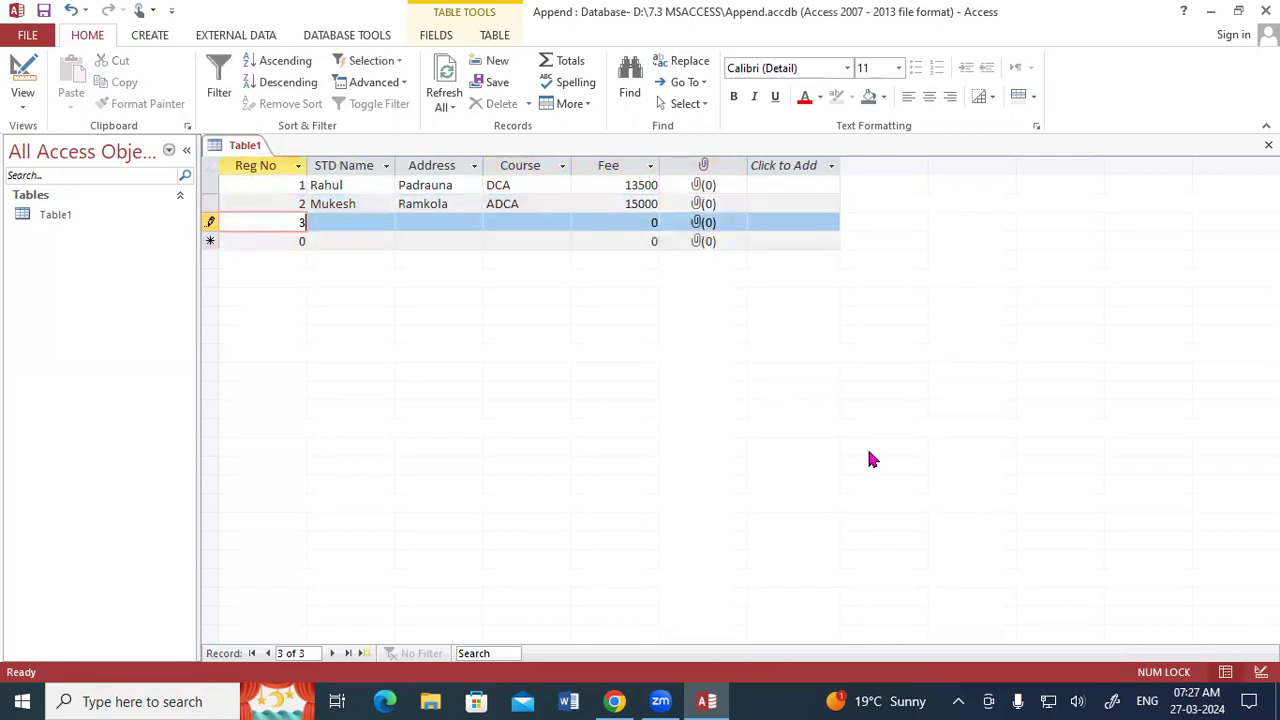
key(Tab)
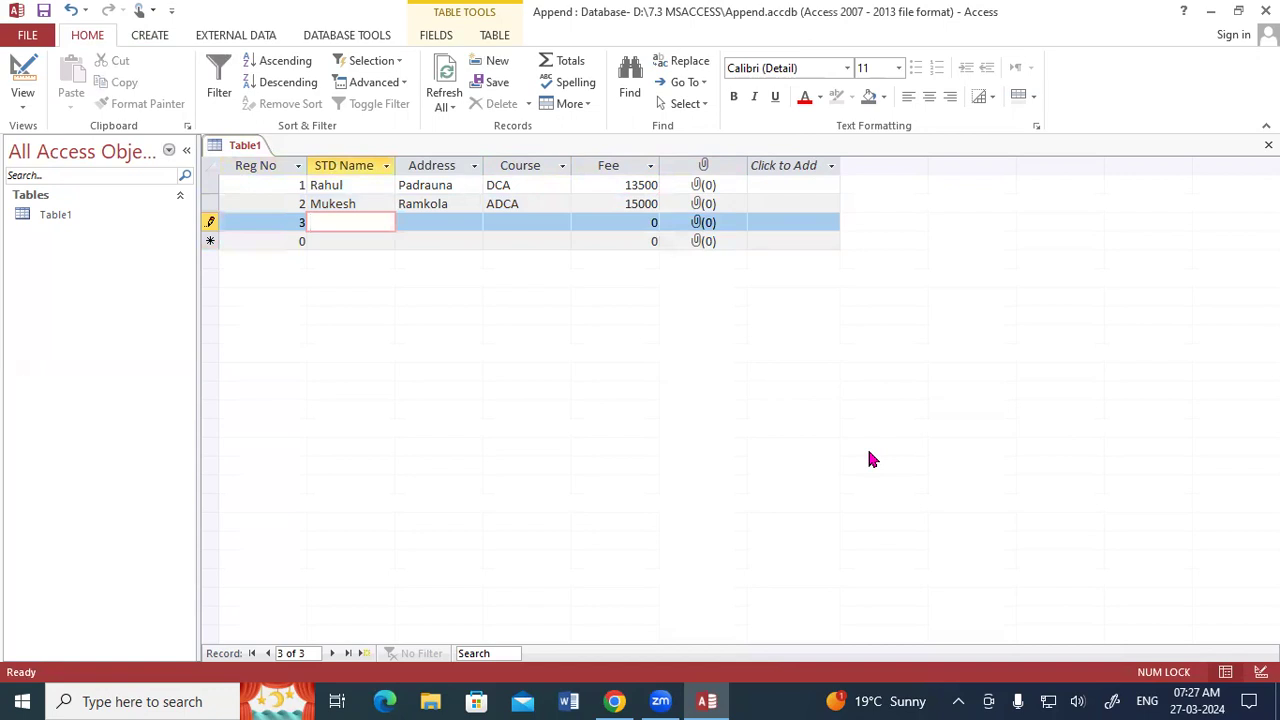
text(Suresh)
key(Tab)
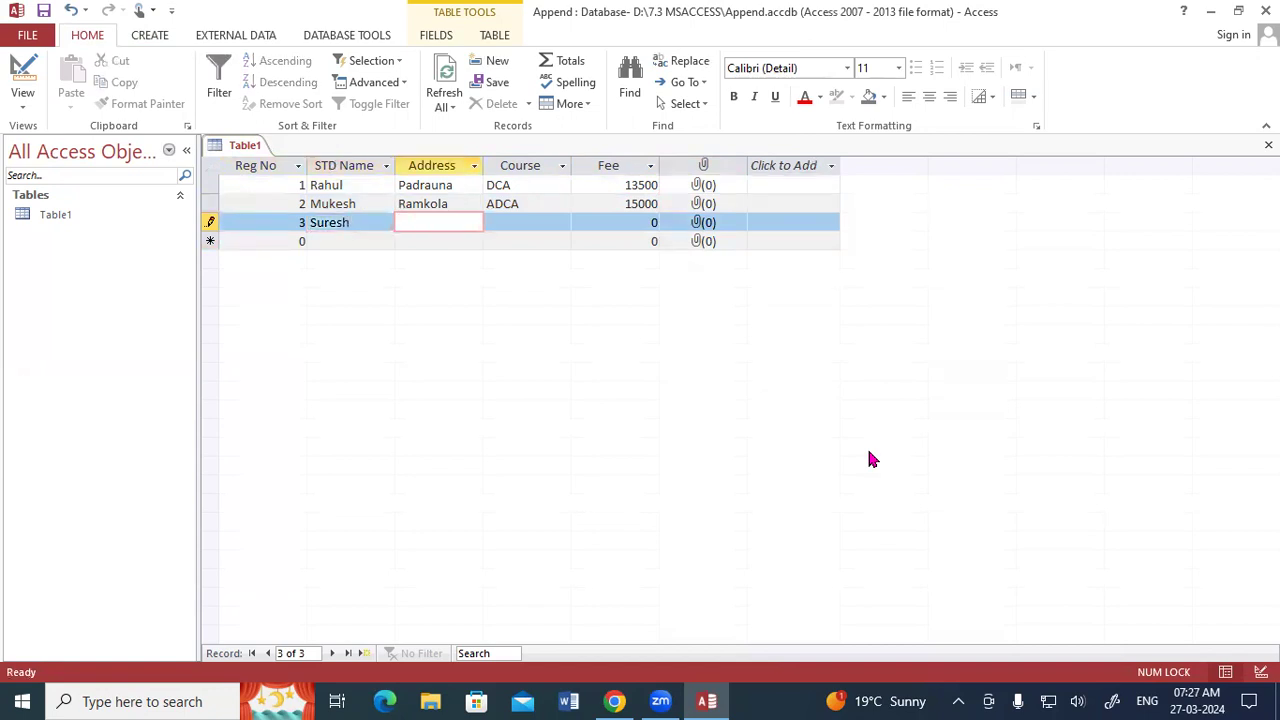
text(Kushinagar)
key(Tab)
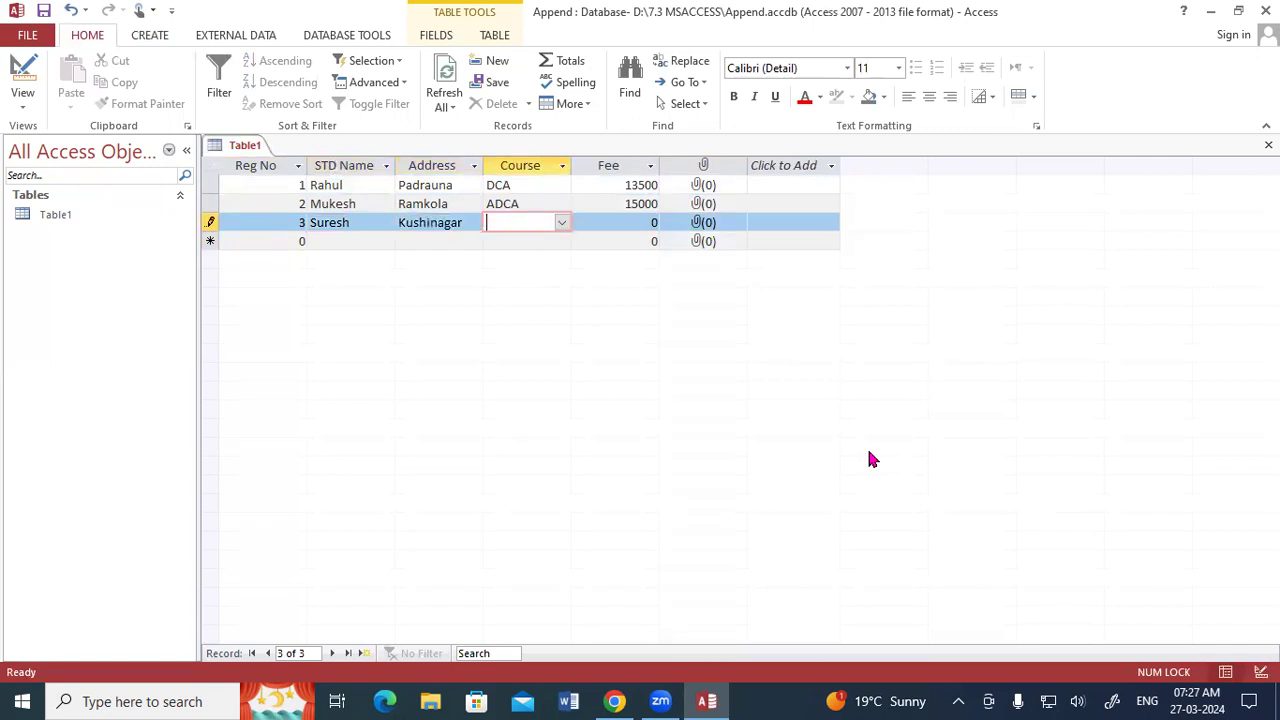
Complete the third record with course DFA and a fee of 9000, leaving the photo empty.
text(DFA)
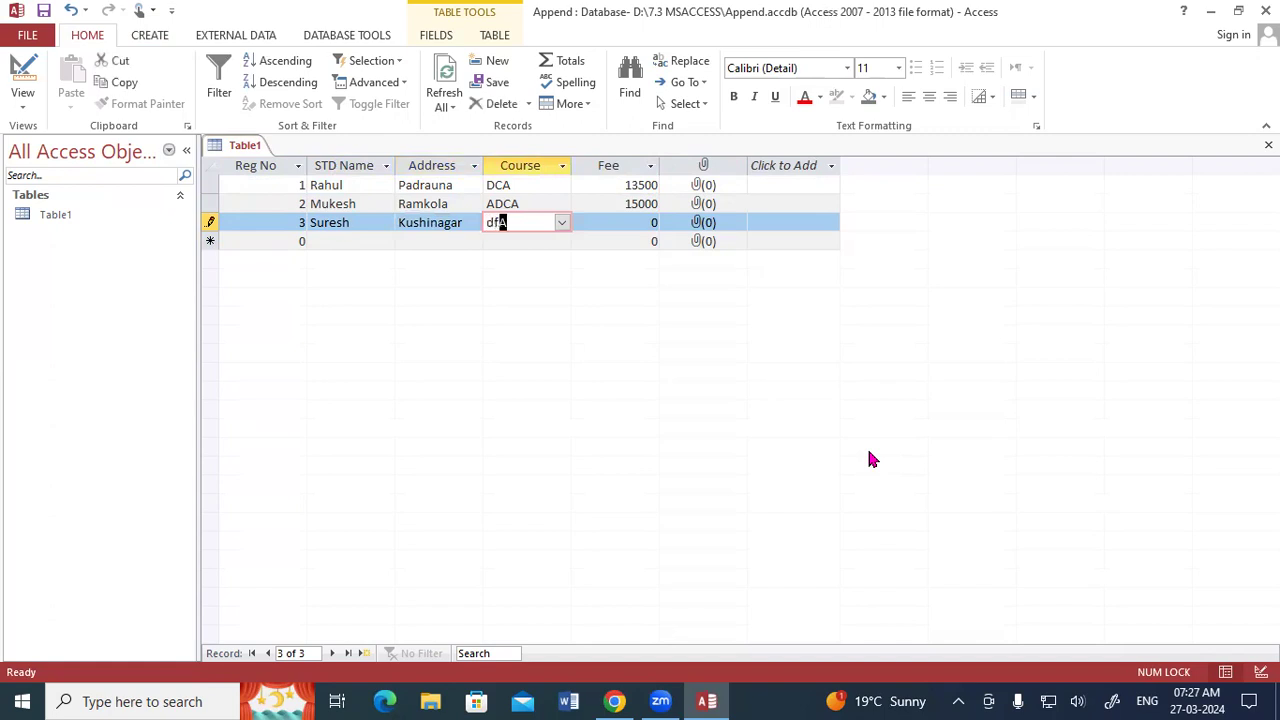
key(Tab)
text(9000)
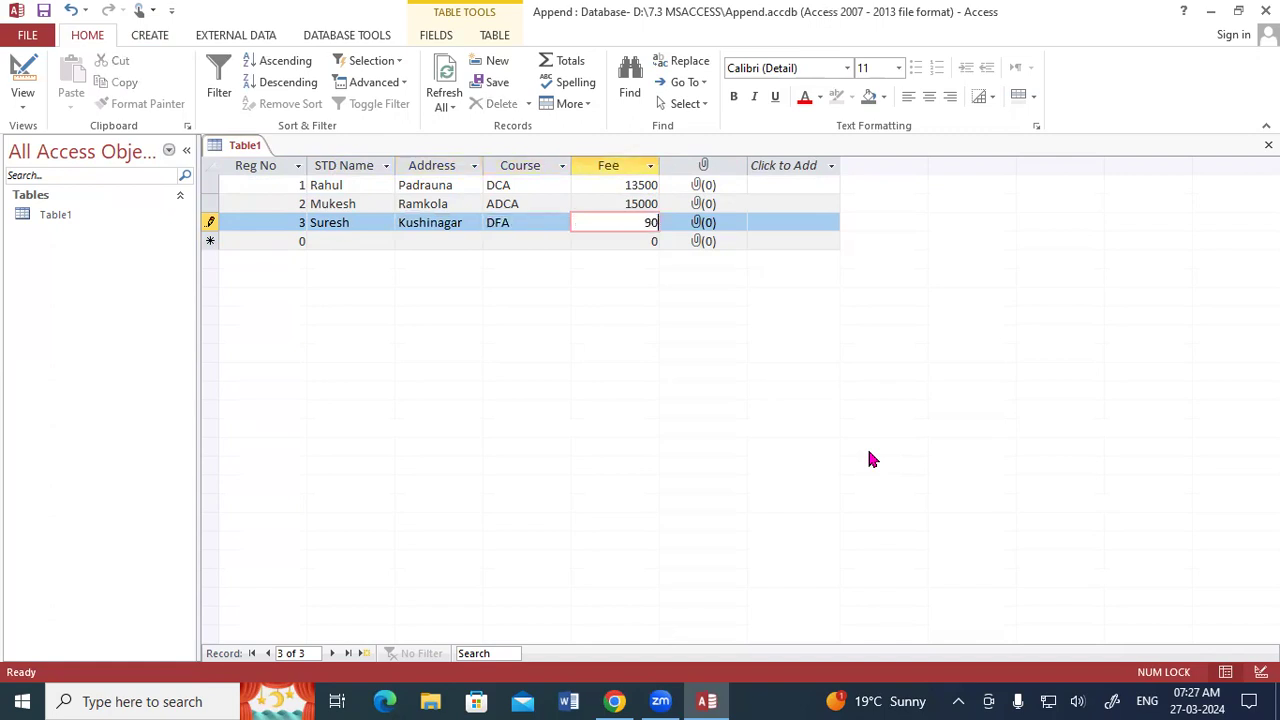
key(Tab)
Start the fourth record with Reg No 4, the student's name and the student's address.
key(Tab)
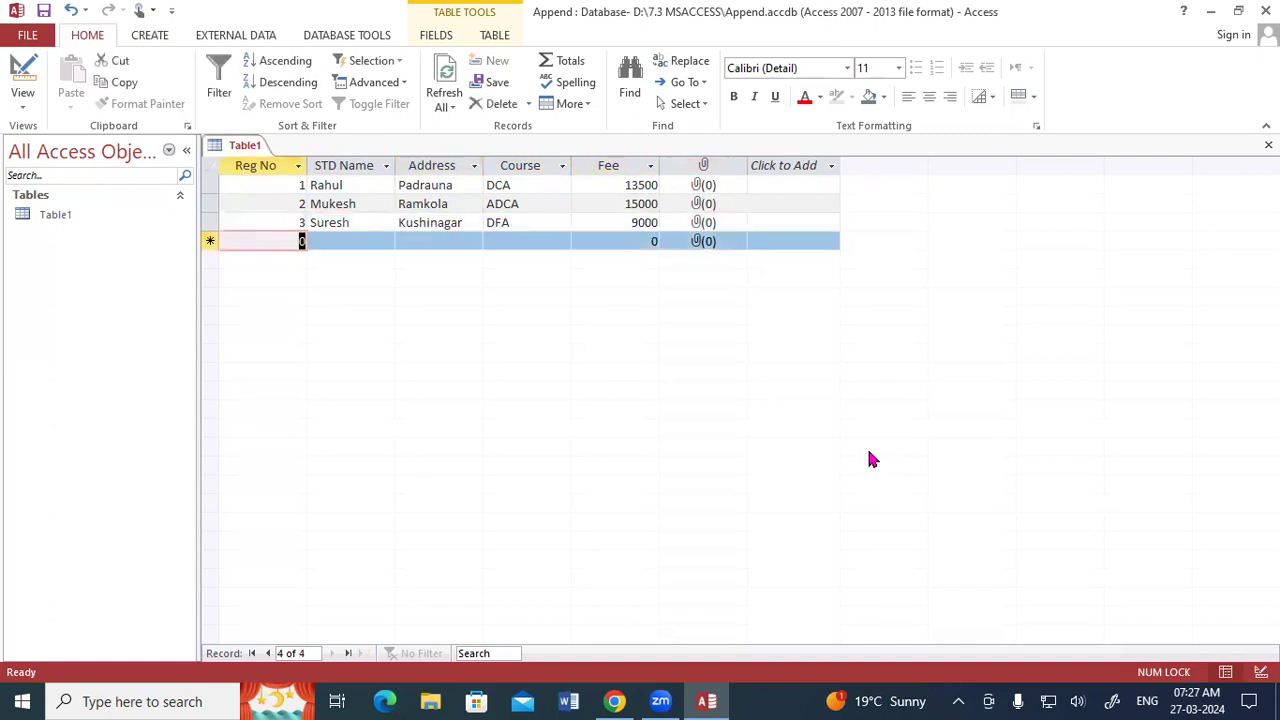
text(4)
key(Tab)
text(Suraj)
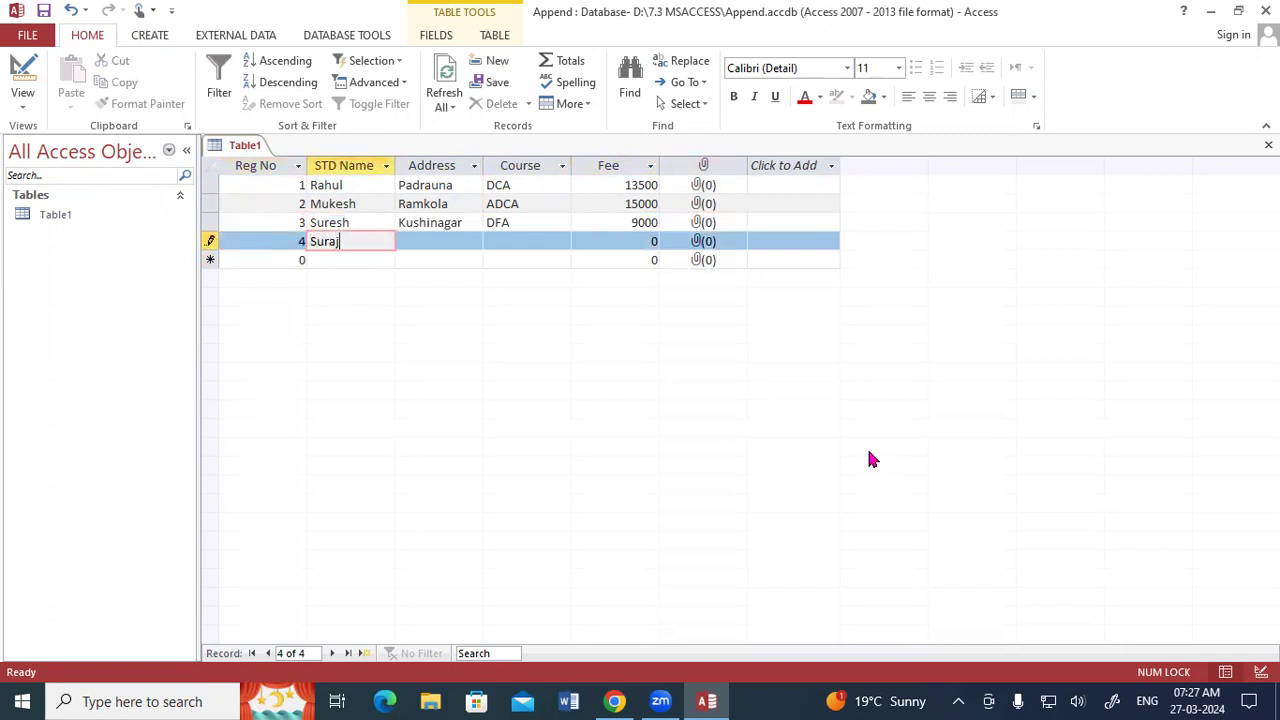
key(Tab)
click(106, 700)
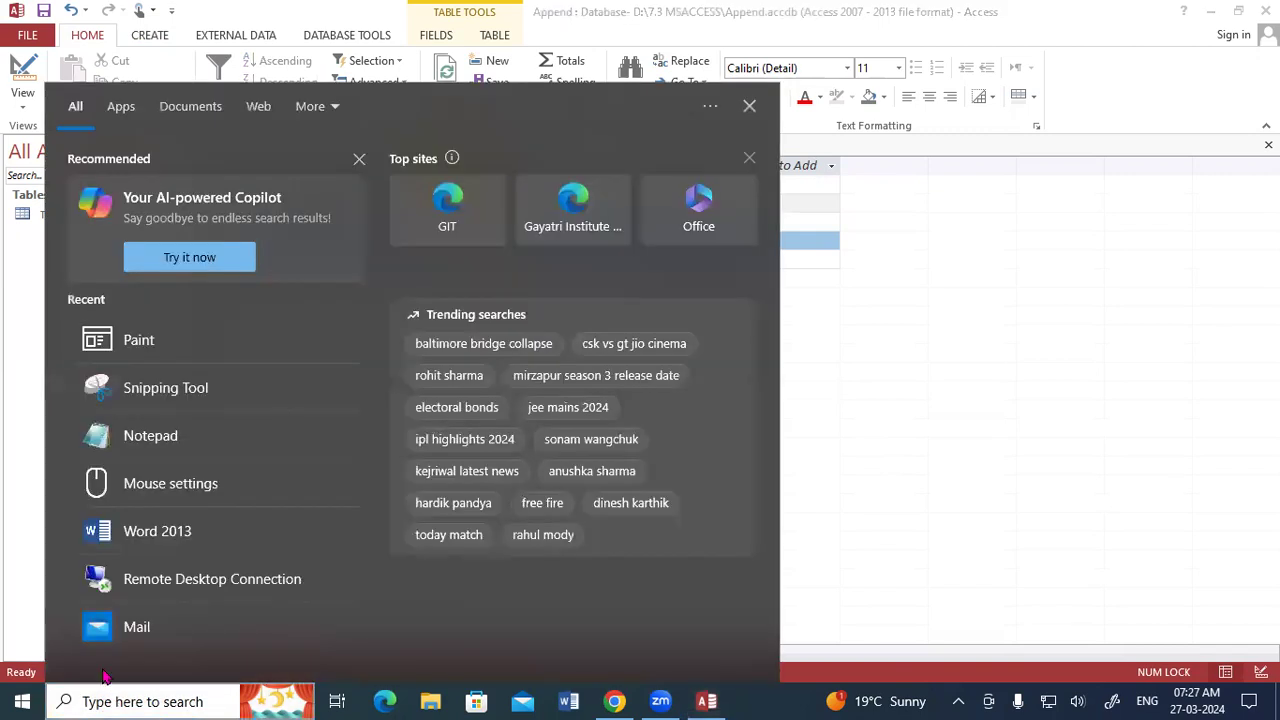
click(826, 604)
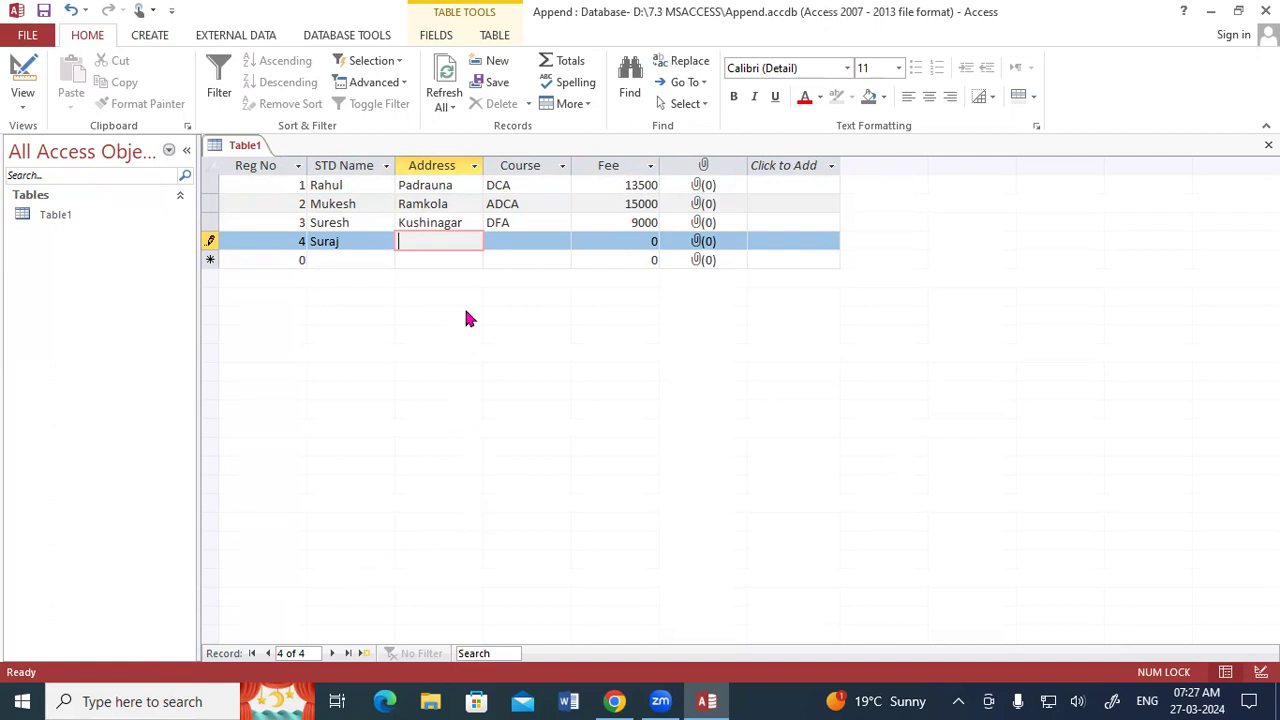
text(Padrauna)
key(Tab)
Set the fourth record's course to ADFA and its fee to 15000.
text(adfa)
key(Tab)
text(15000)
key(Tab)
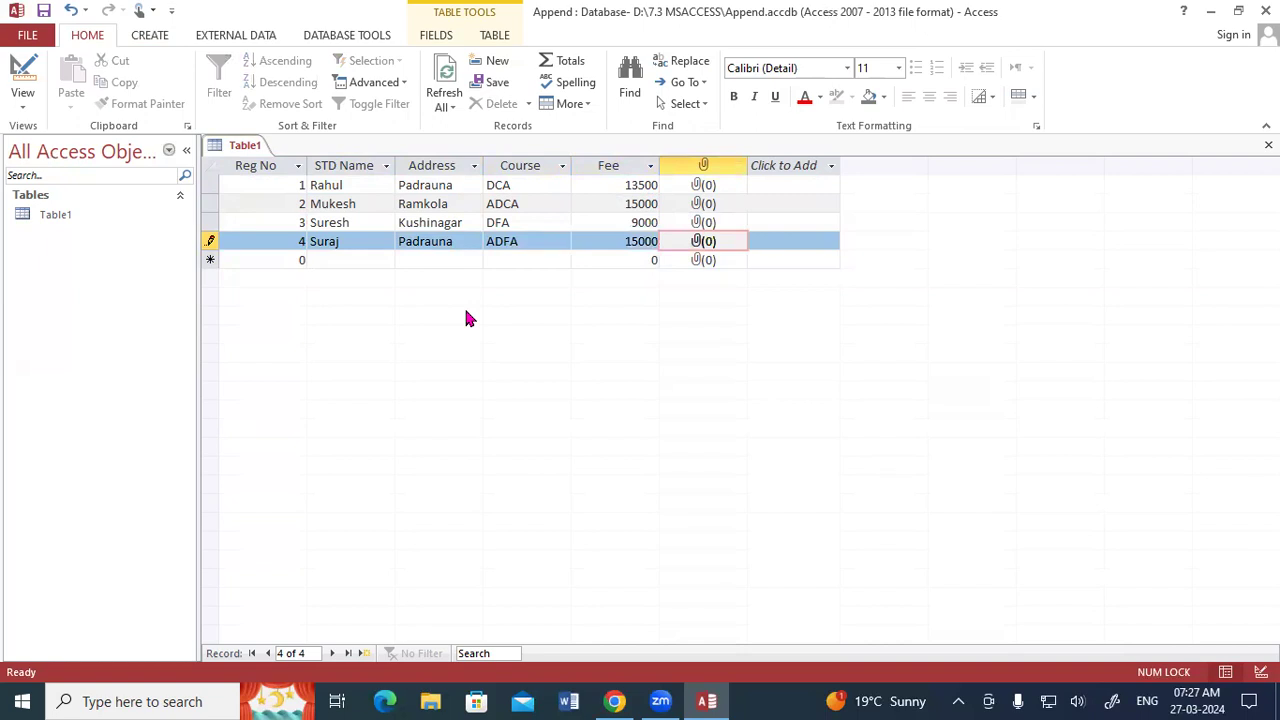
Save Table1 with its student records and close it.
right_click(241, 148)
click(264, 158)
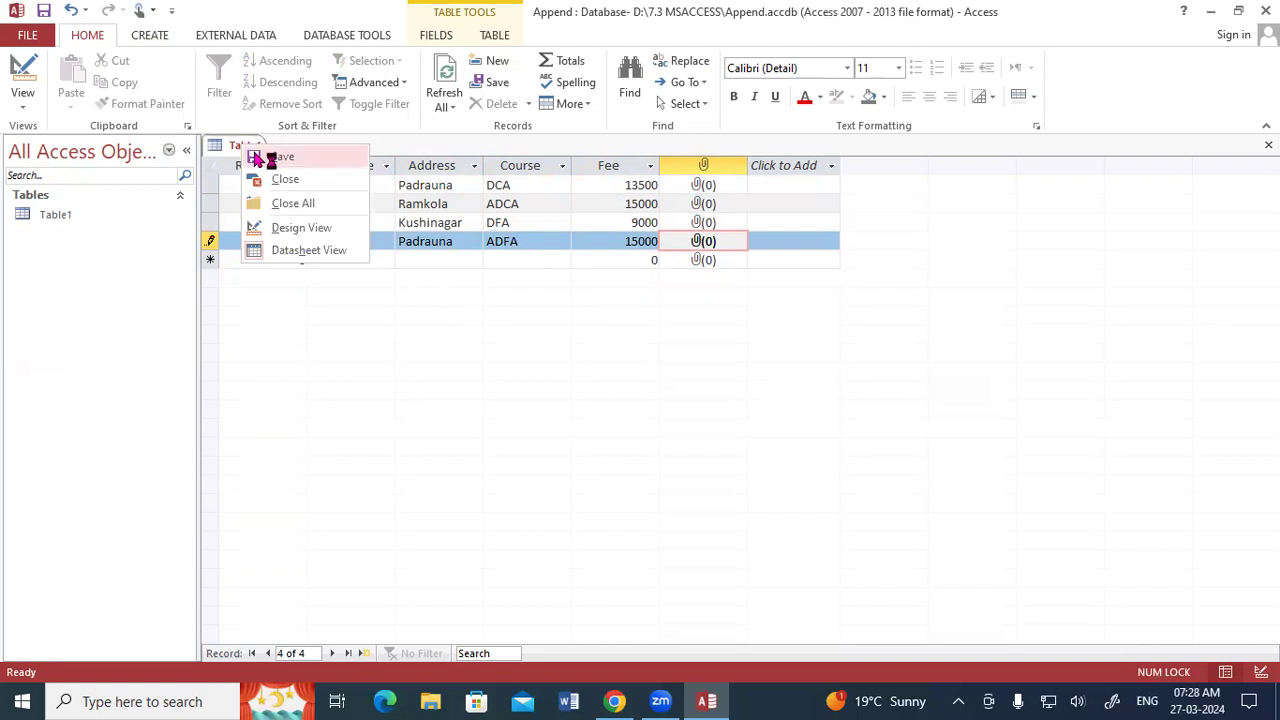
right_click(230, 149)
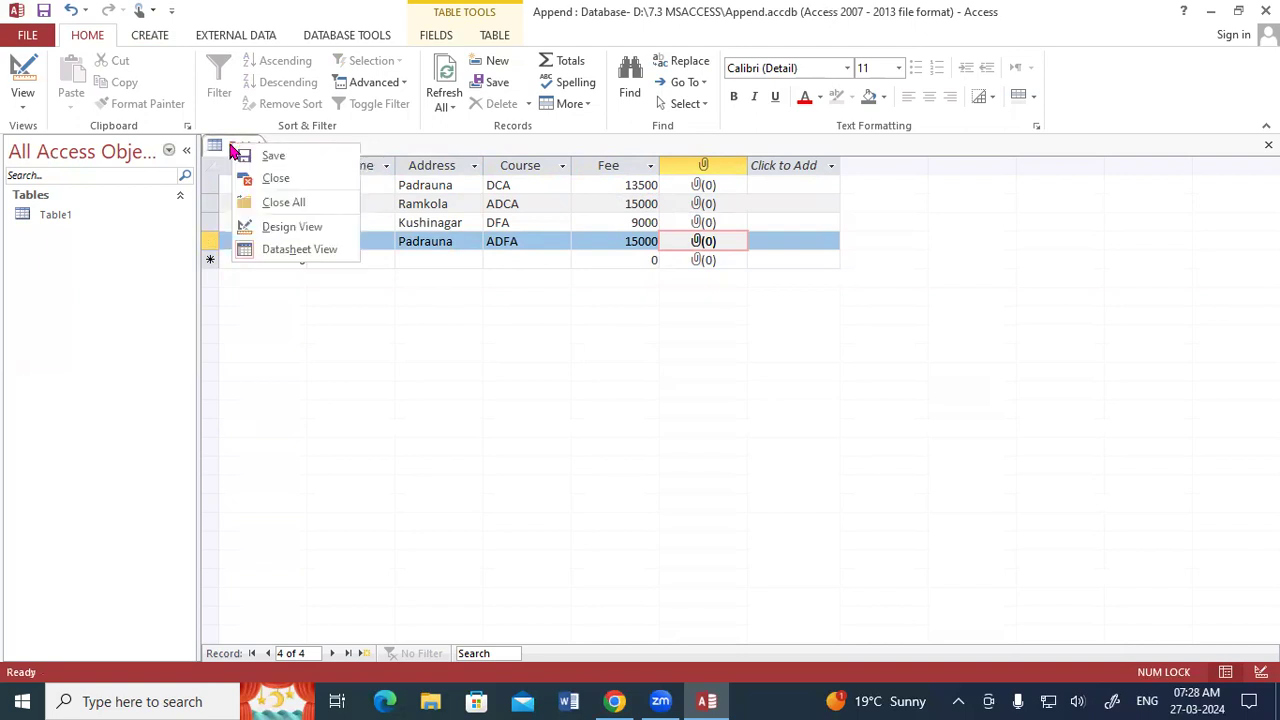
click(262, 177)
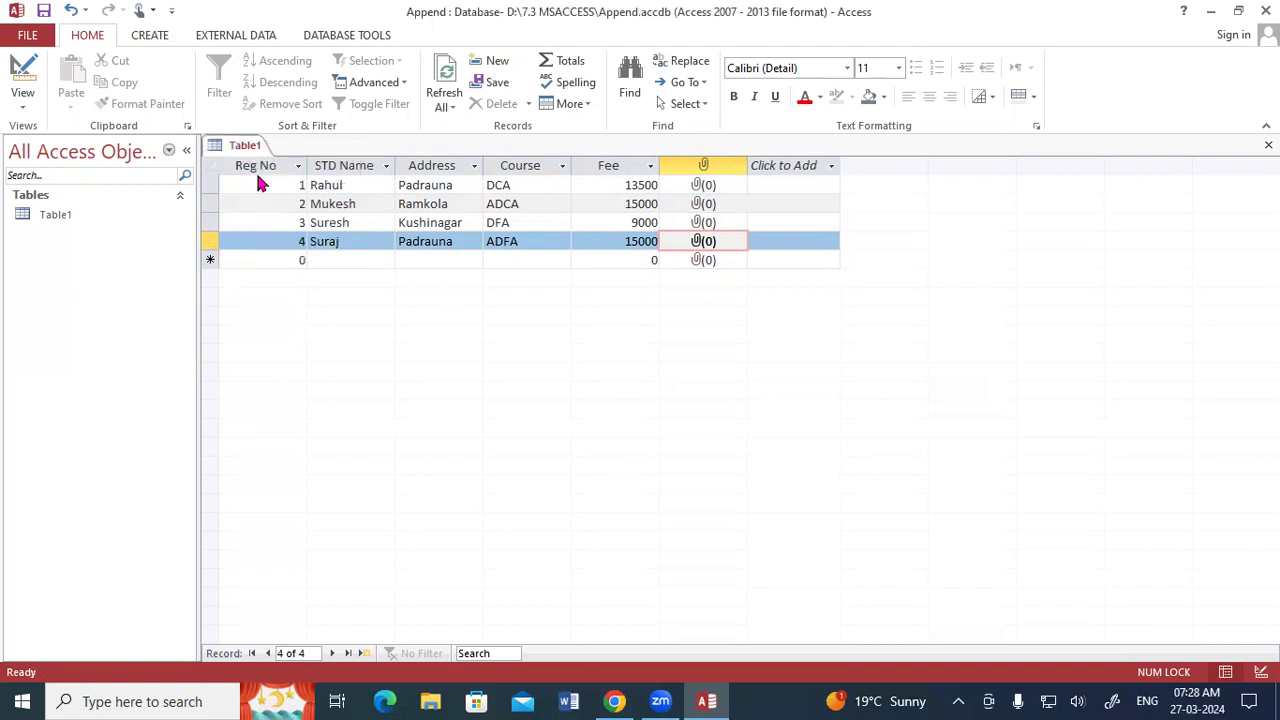
Reopen Table1 to review the saved student records and close it again.
double_click(74, 218)
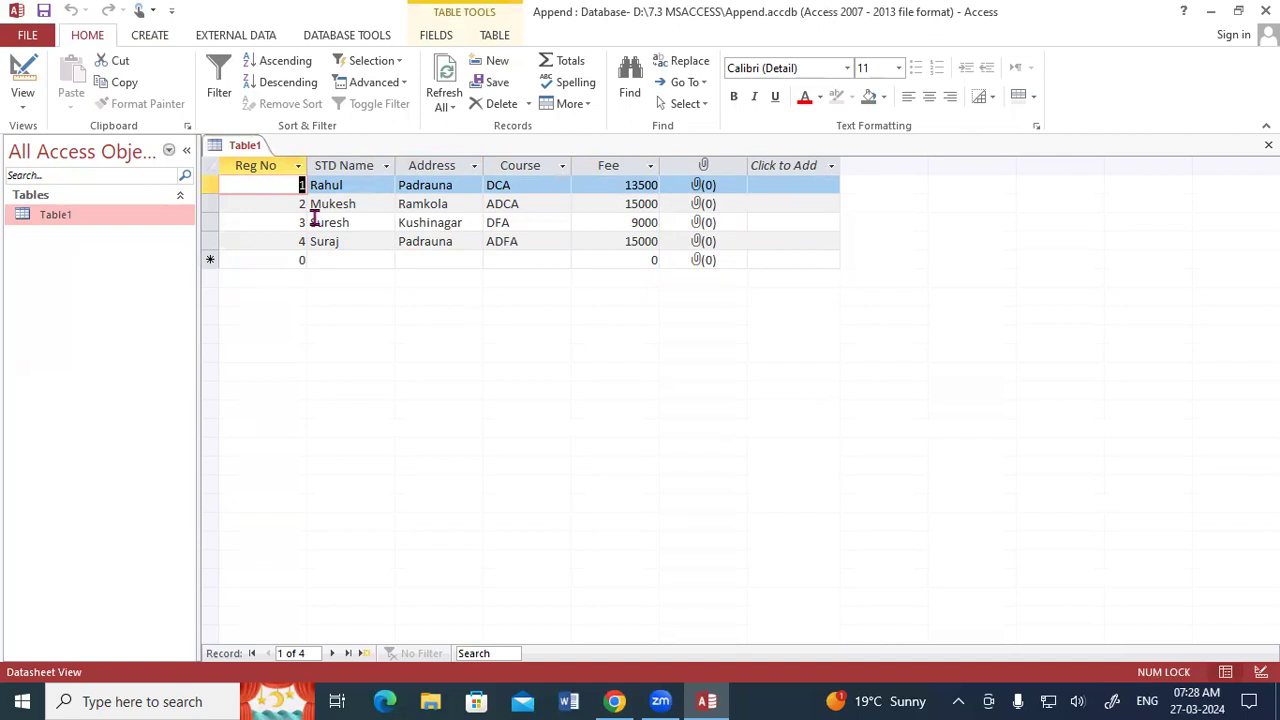
right_click(238, 147)
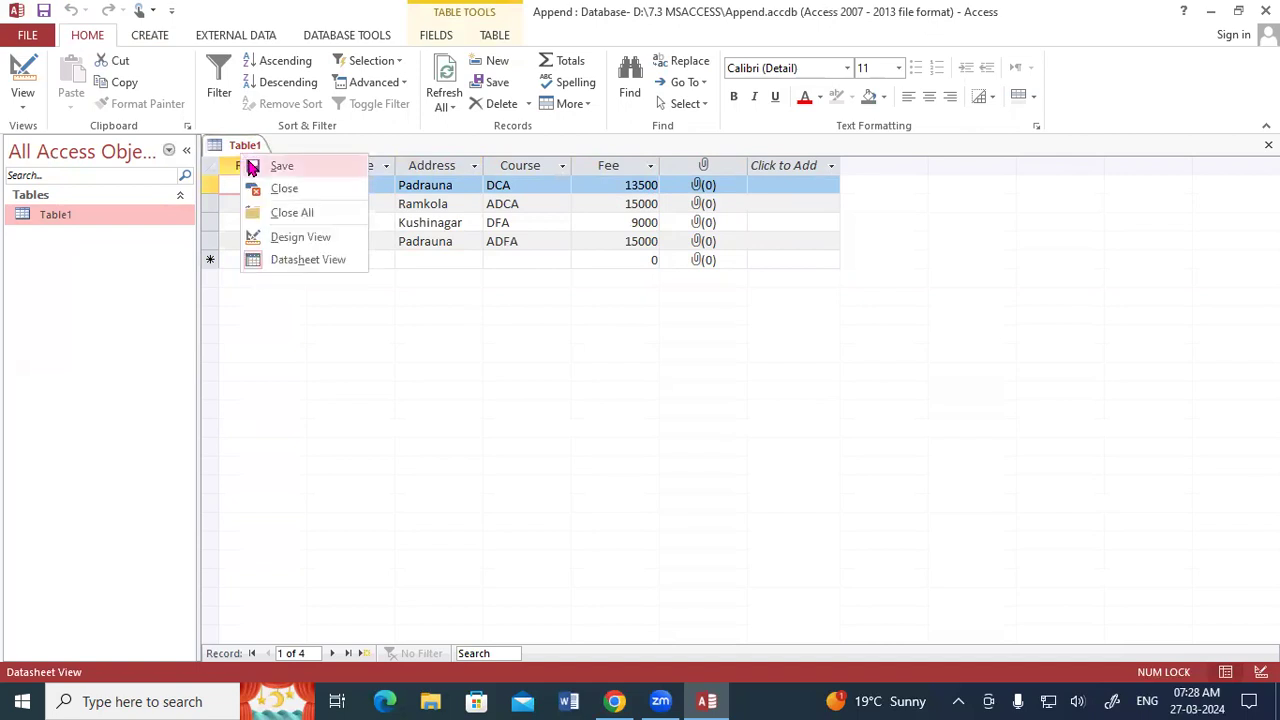
click(283, 189)
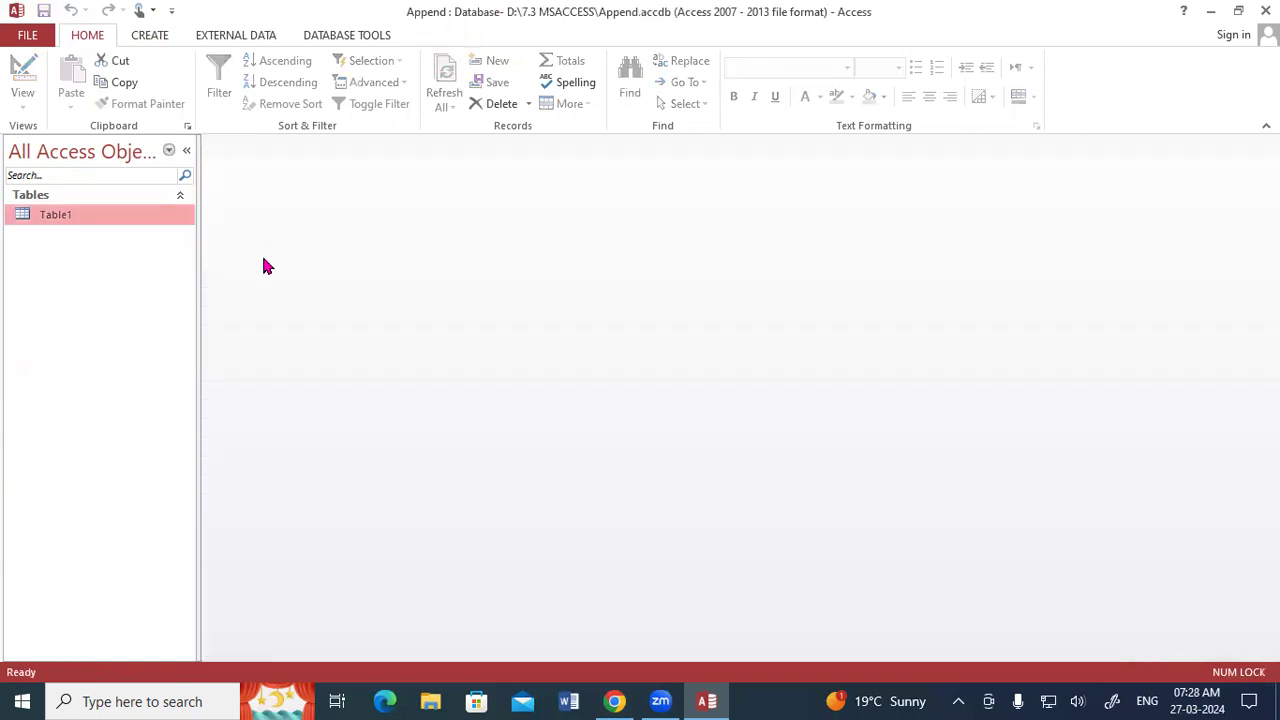
Create a new table, save it as Table2 and open it in Design View.
click(150, 37)
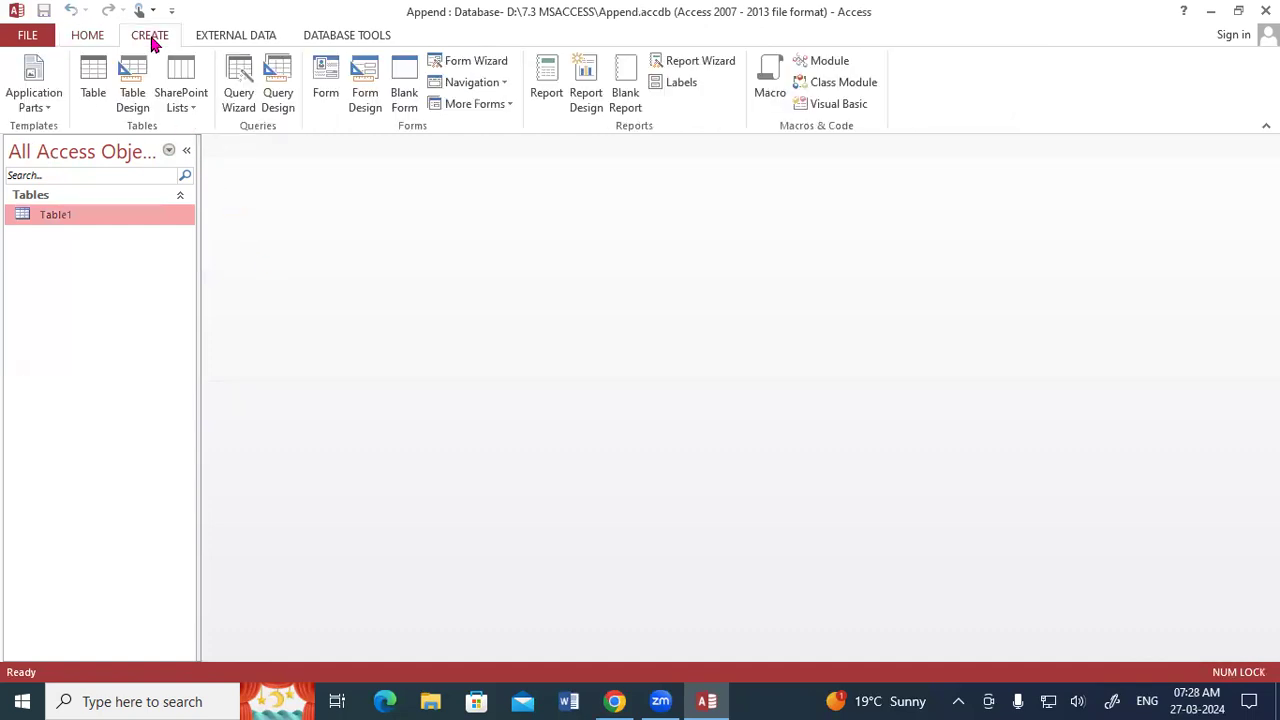
click(100, 86)
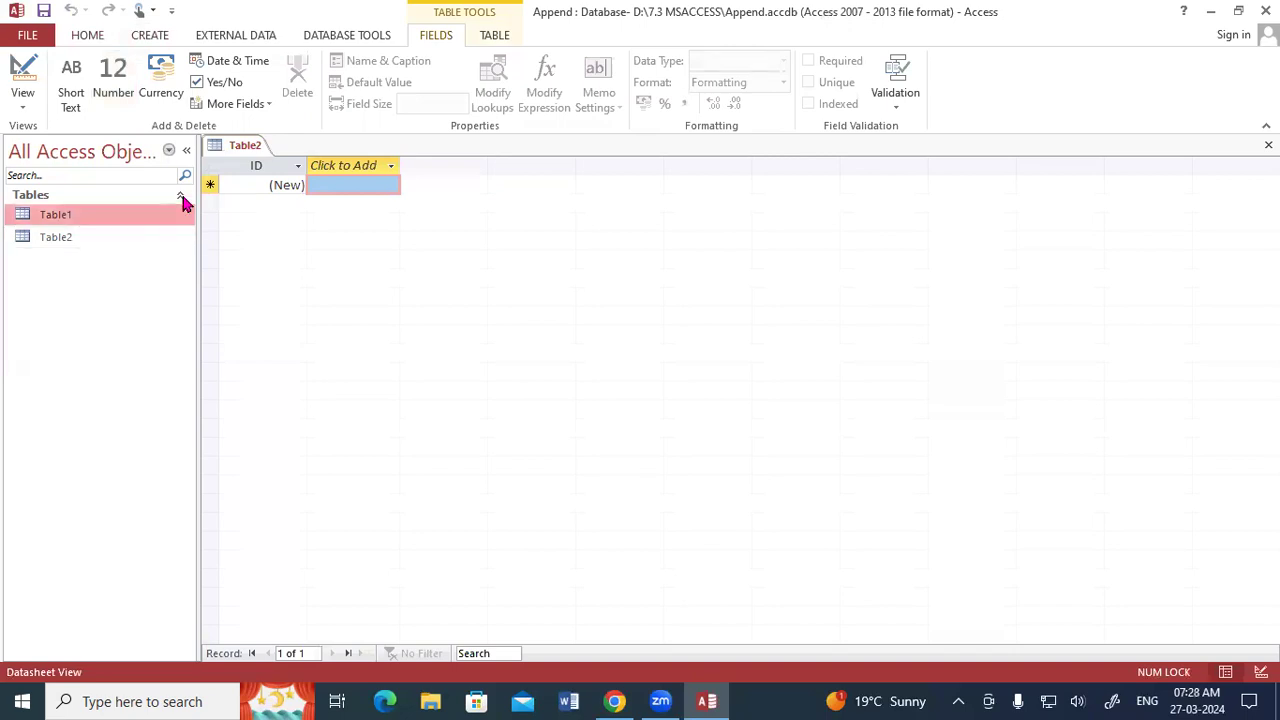
right_click(229, 147)
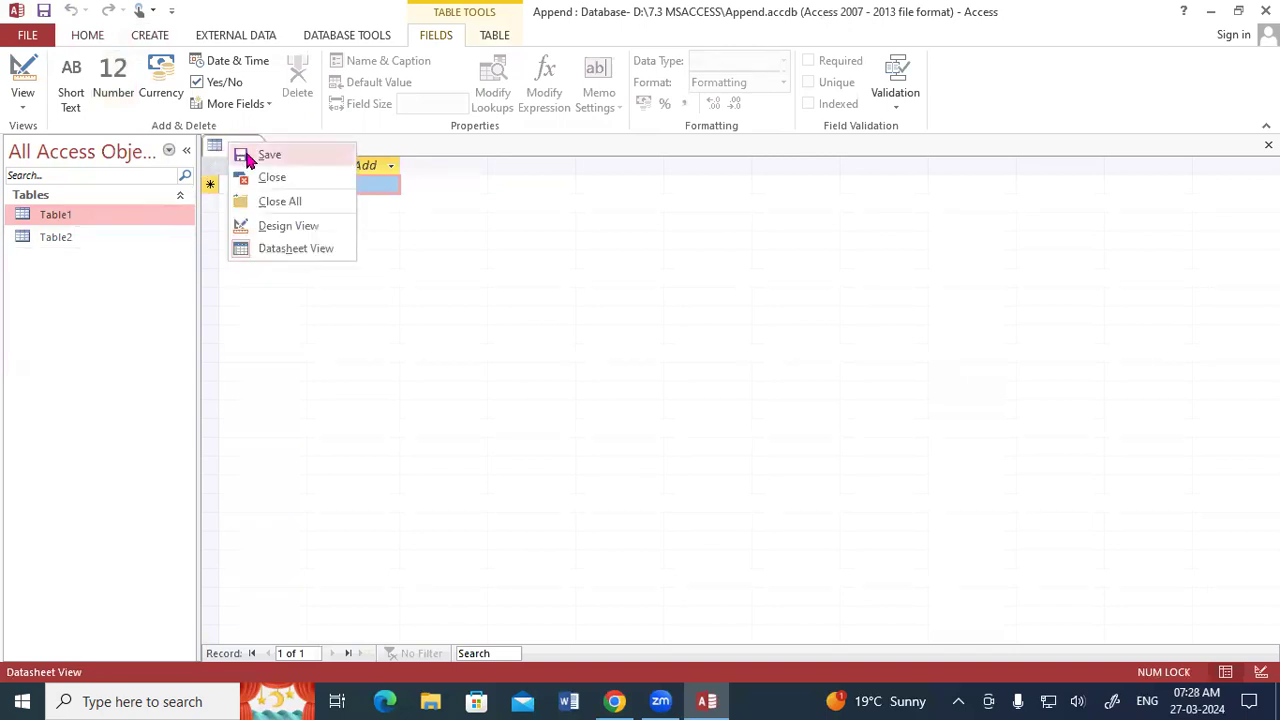
click(265, 227)
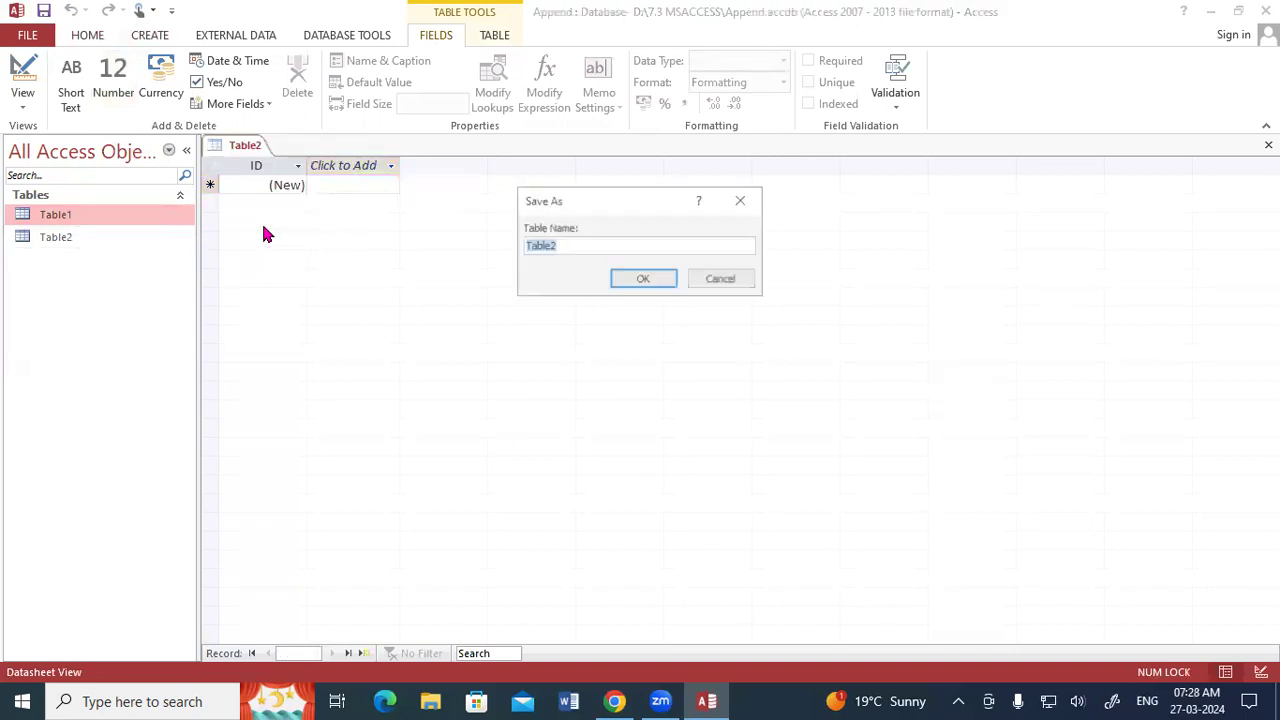
click(621, 280)
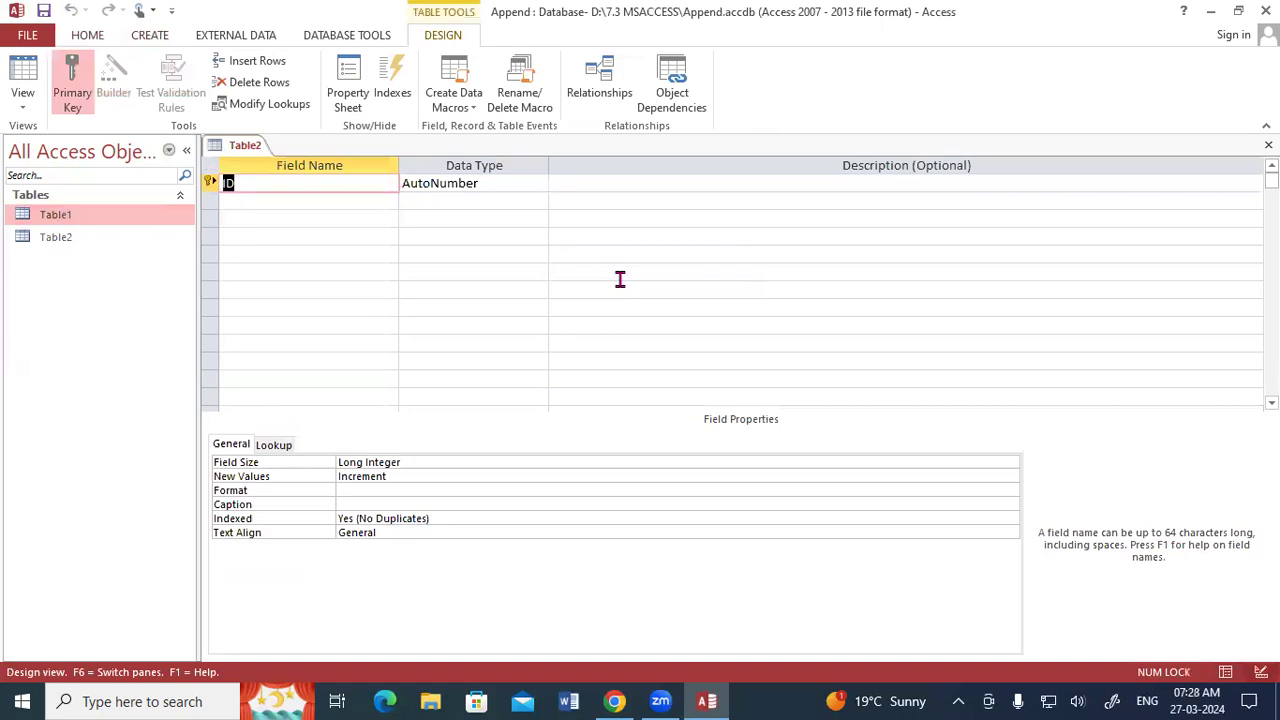
Review the records in Table1, then return to Table2's design.
double_click(80, 214)
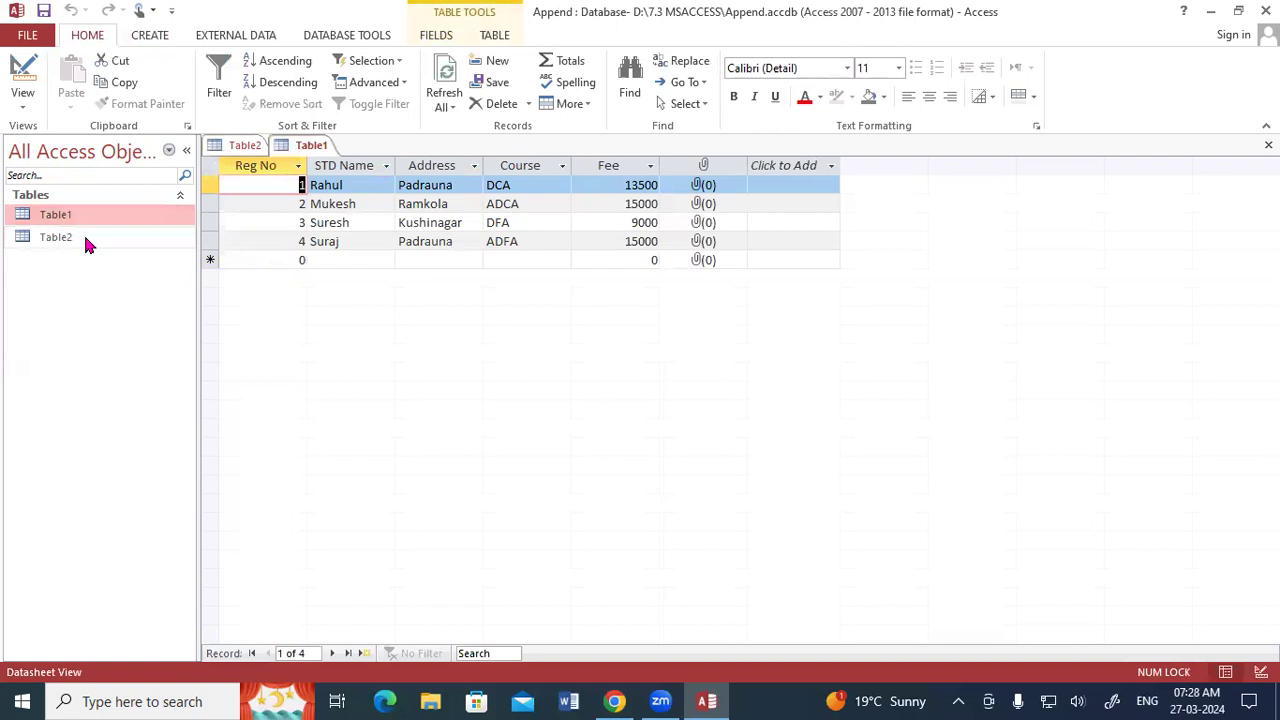
double_click(86, 240)
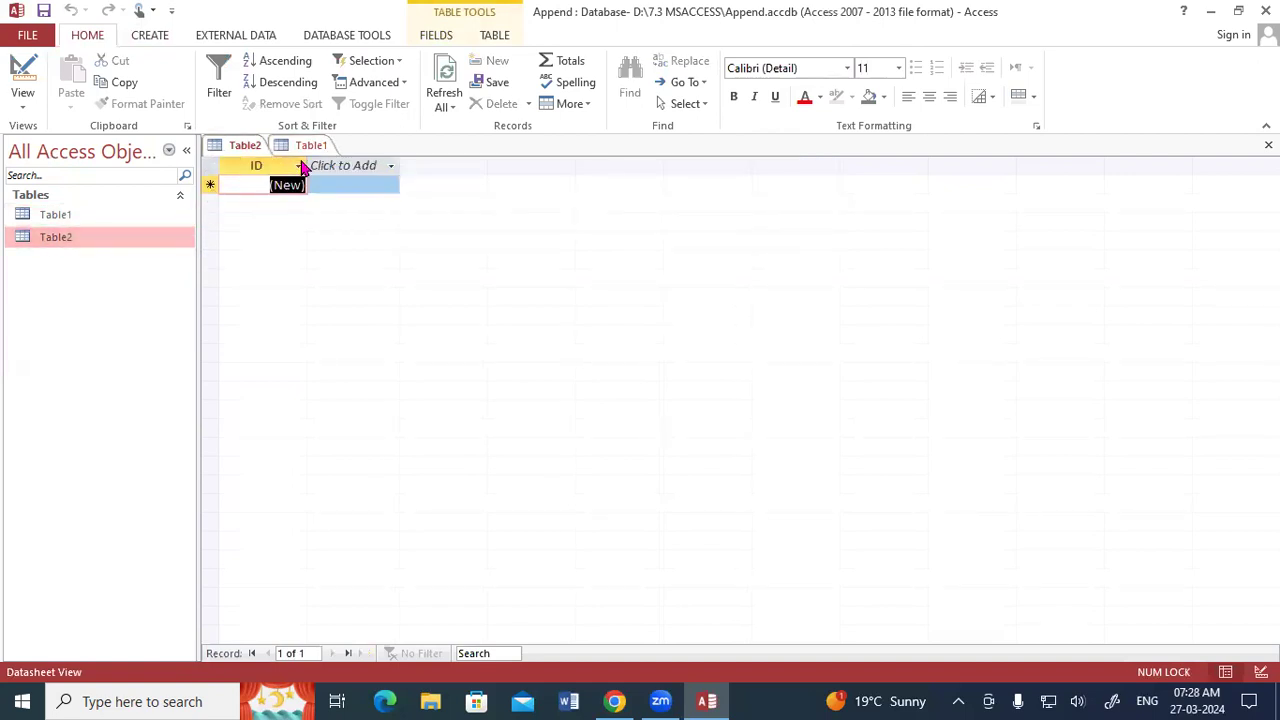
right_click(258, 153)
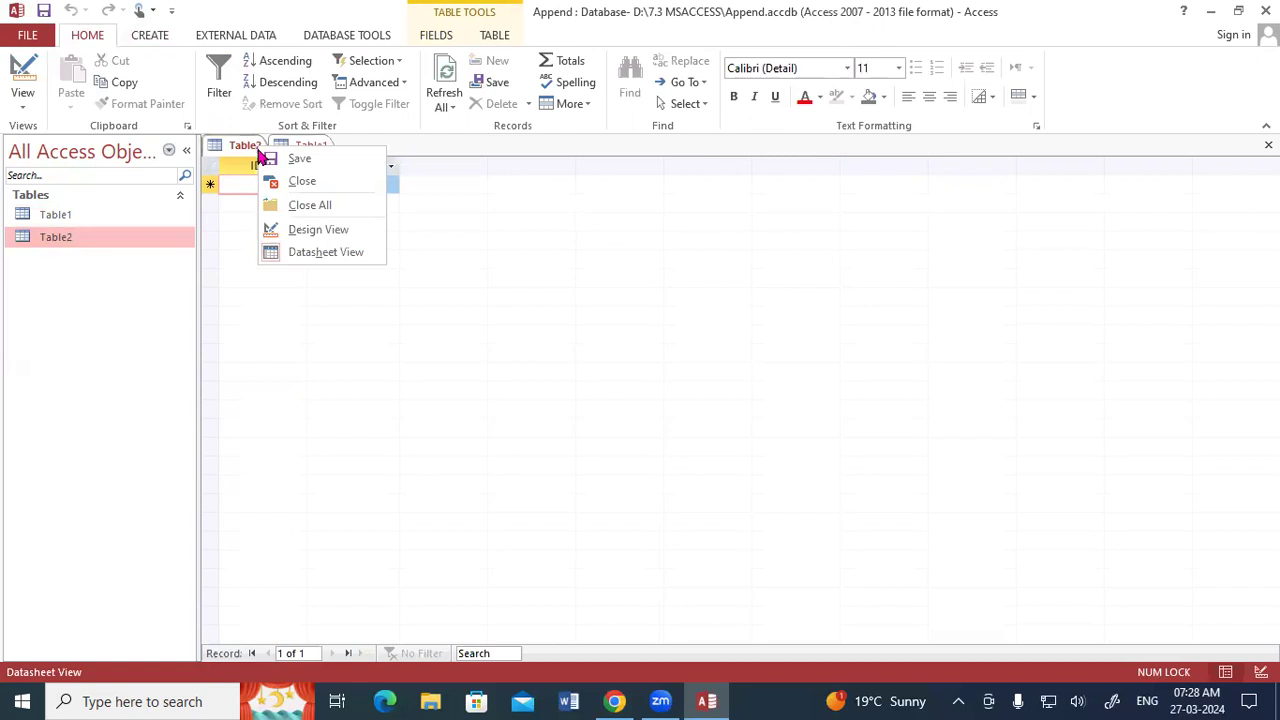
click(286, 229)
Rename Table2's primary key field to Reg No and set its data type to Number.
text(Reg No)
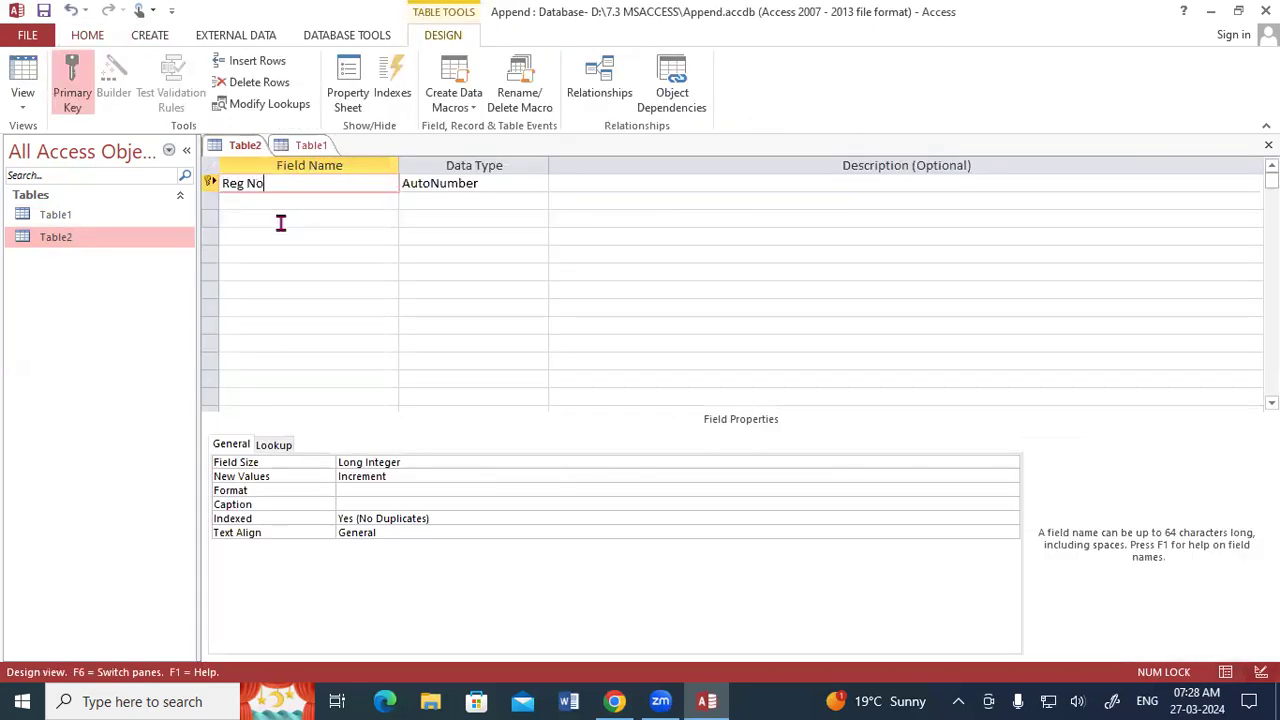
key(Tab)
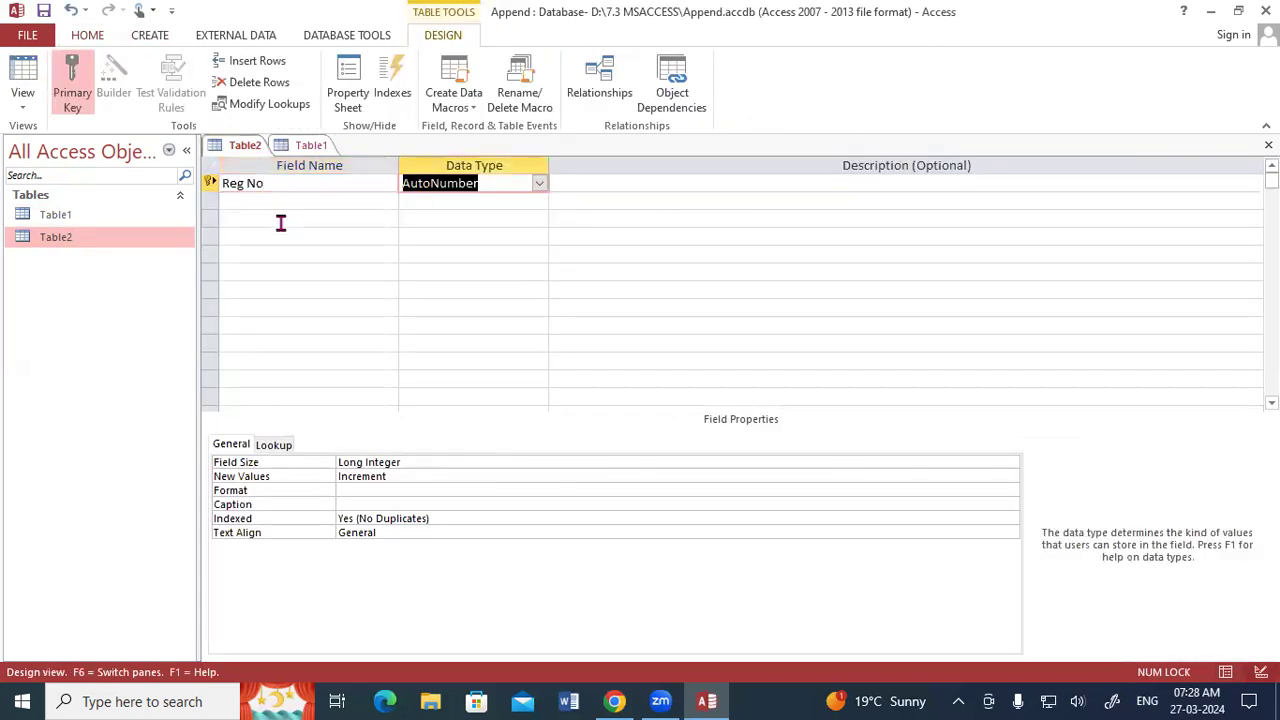
text(nu)
key(Tab)
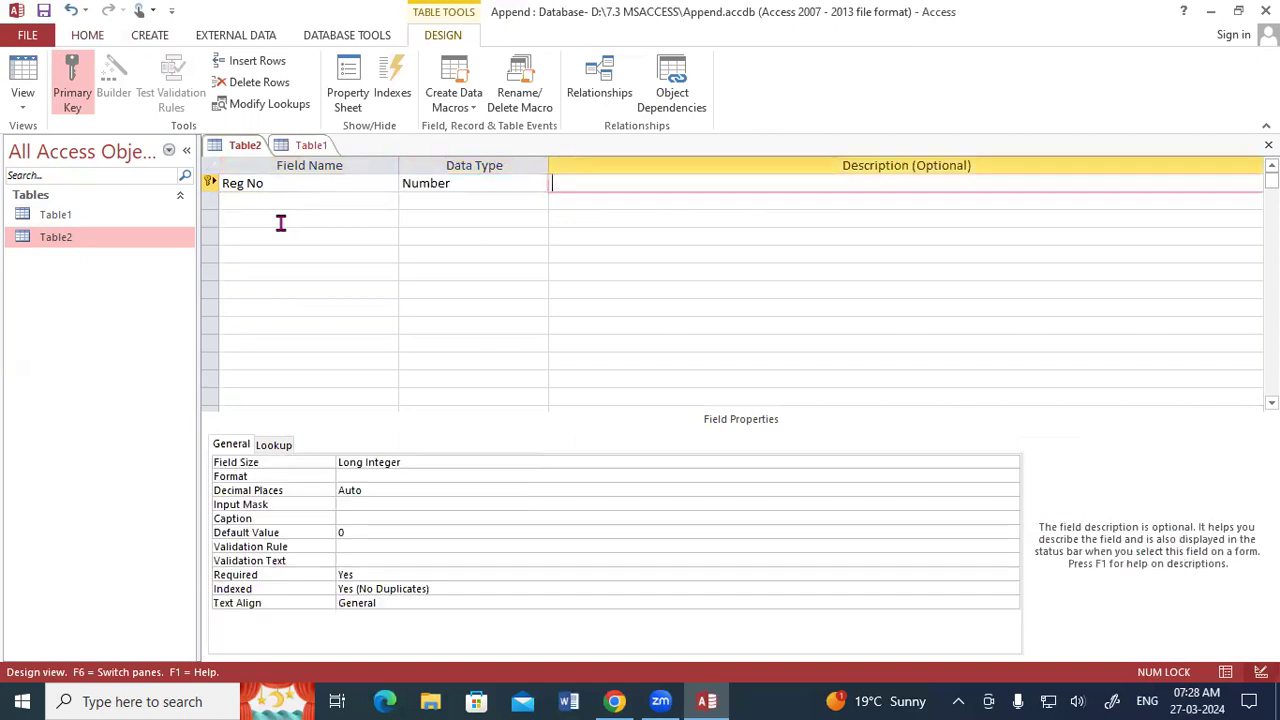
key(Tab)
Add an STD Name field with the Short Text data type to Table2.
text(STD Name)
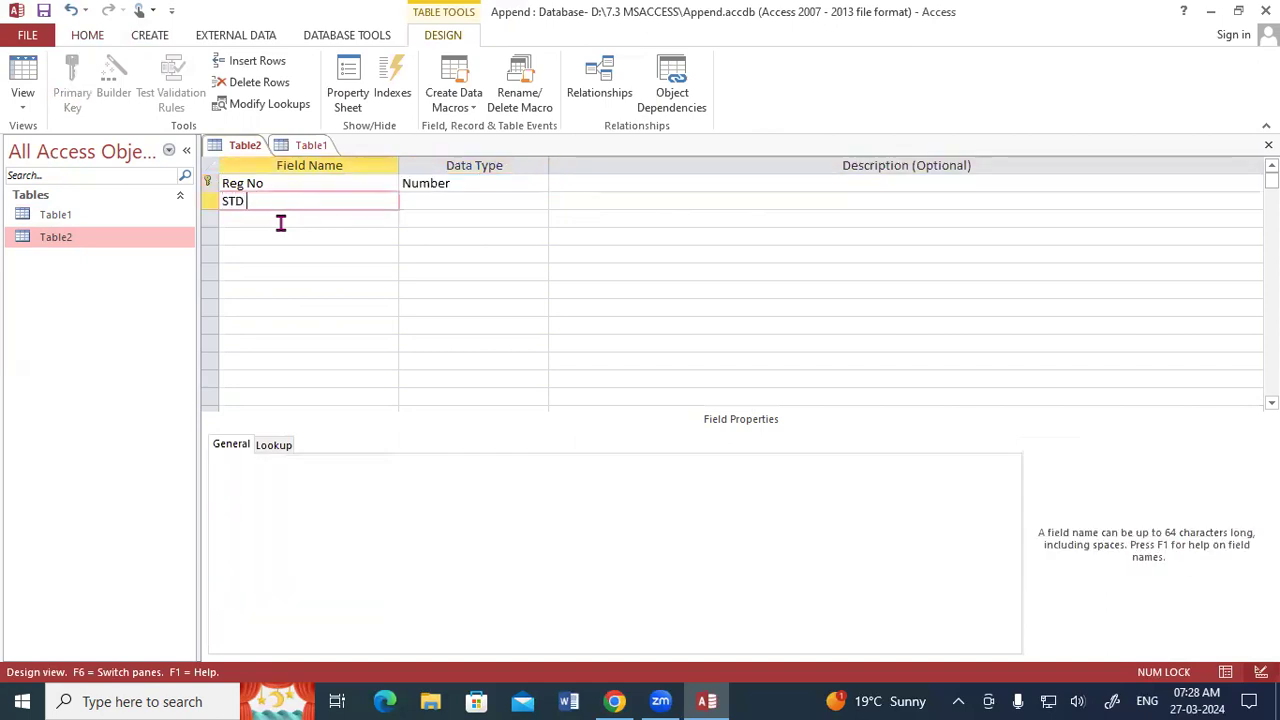
key(Tab)
key(Tab)
key(Tab)
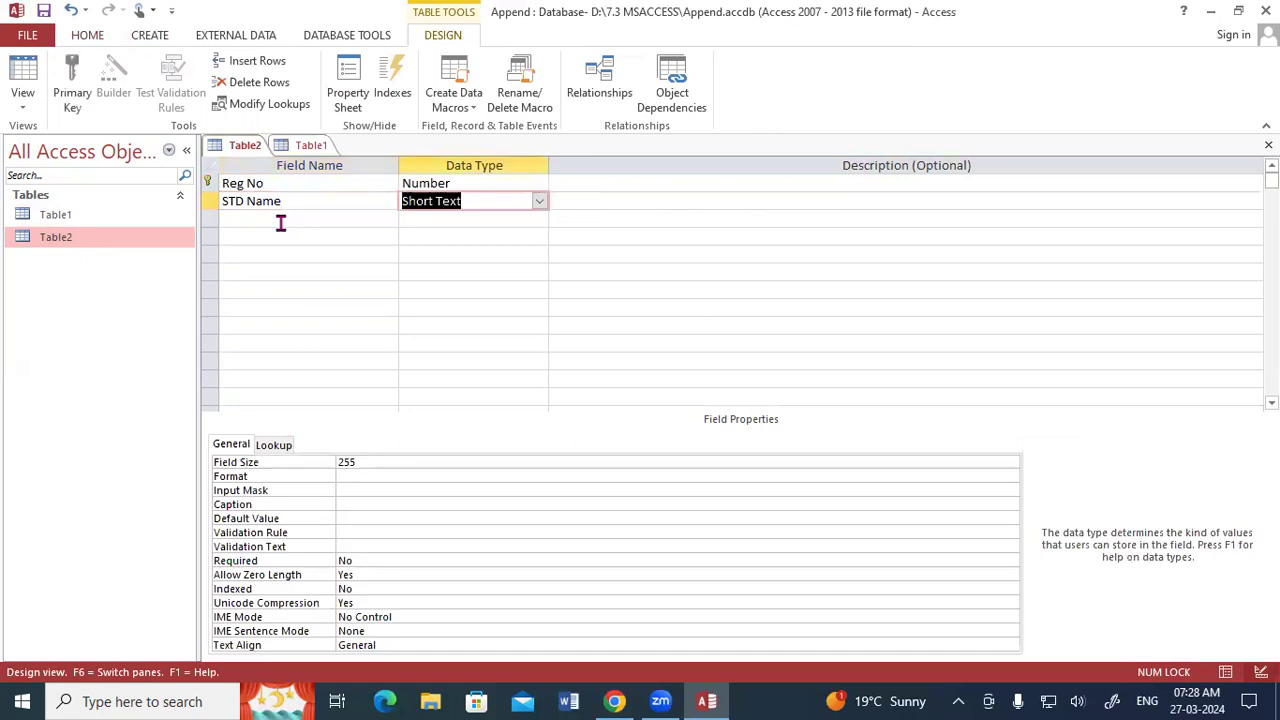
Add an Address field with the Long Text data type below STD Name.
text(Address)
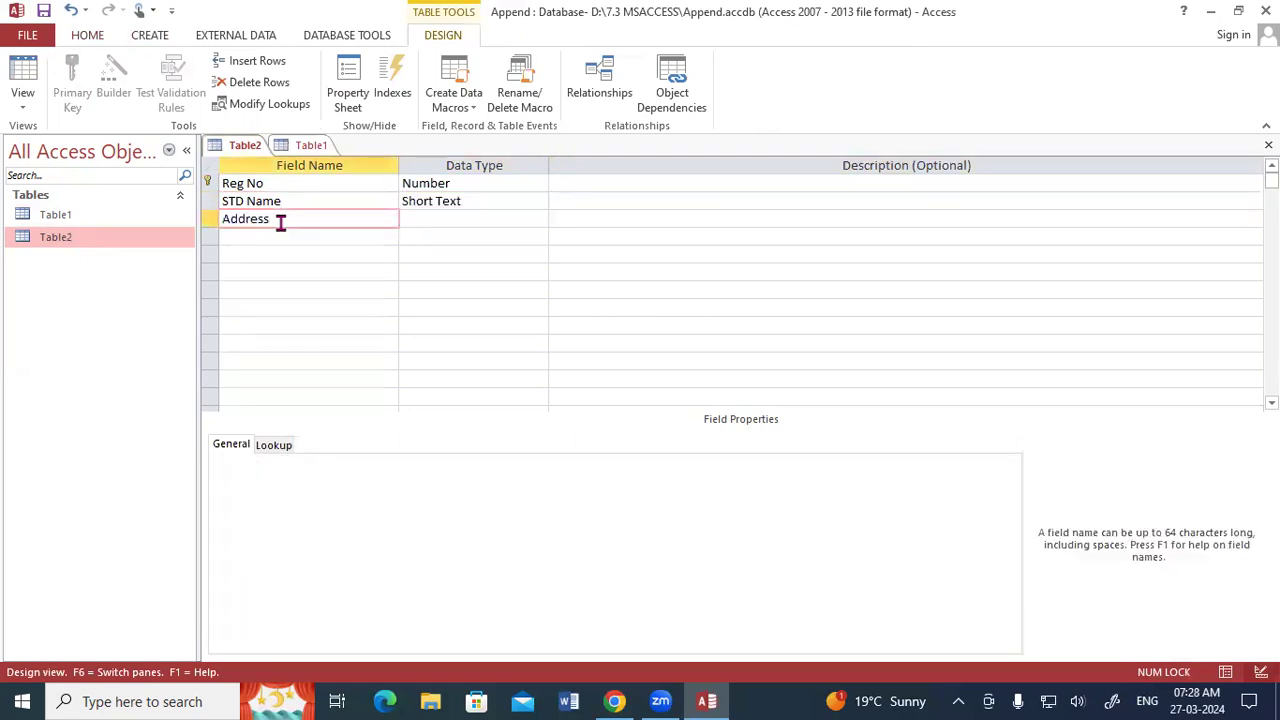
key(Tab)
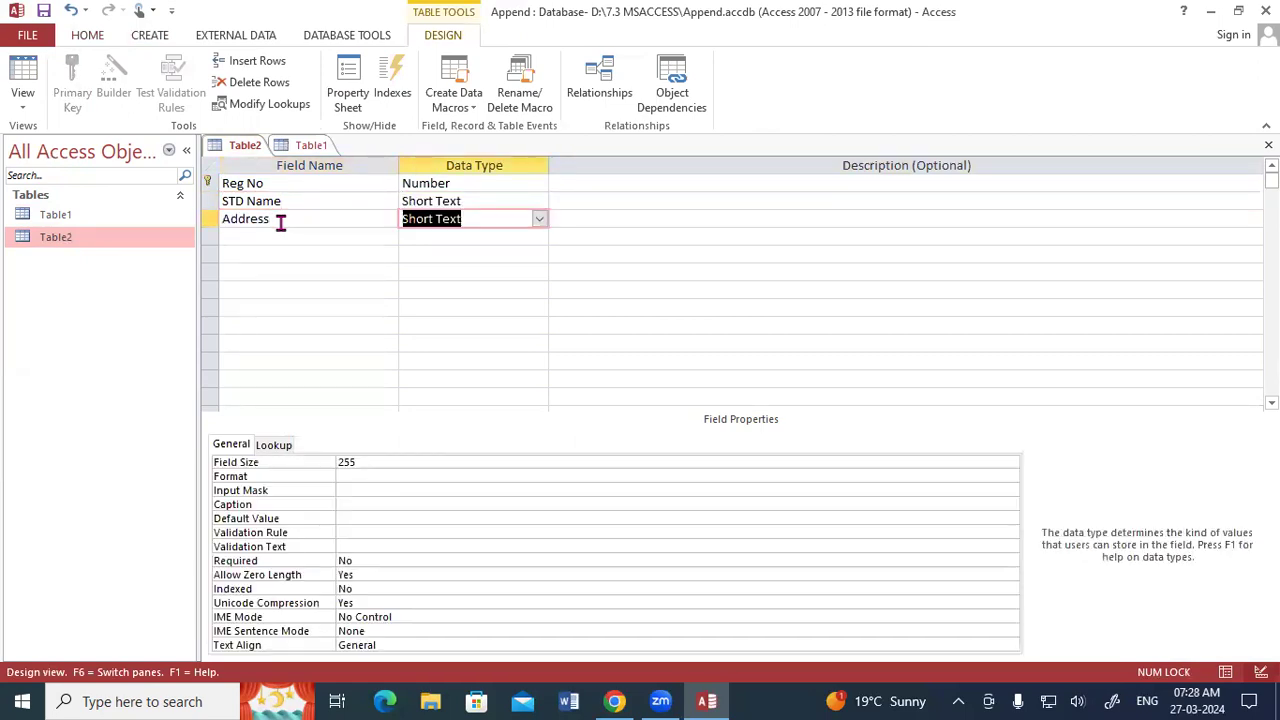
text(Lo)
key(Tab)
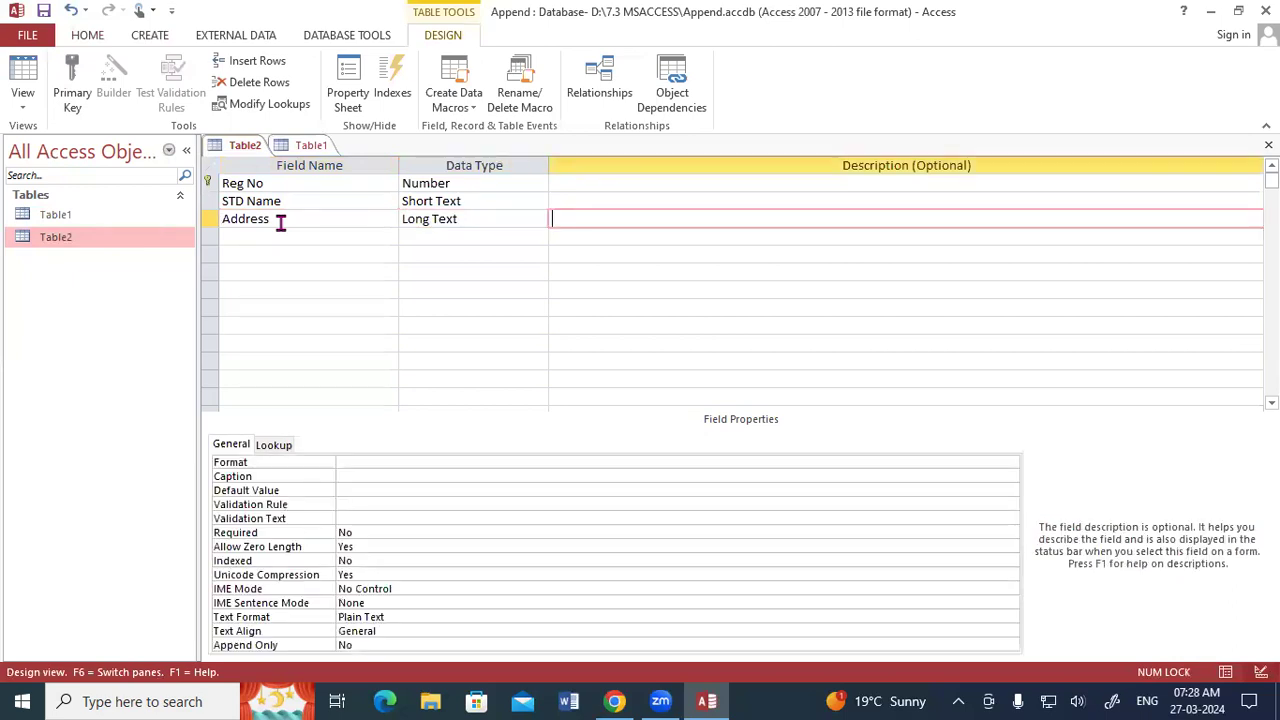
key(Tab)
Add a Course field using the Lookup Wizard, choosing to type in the list values manually.
text(Course)
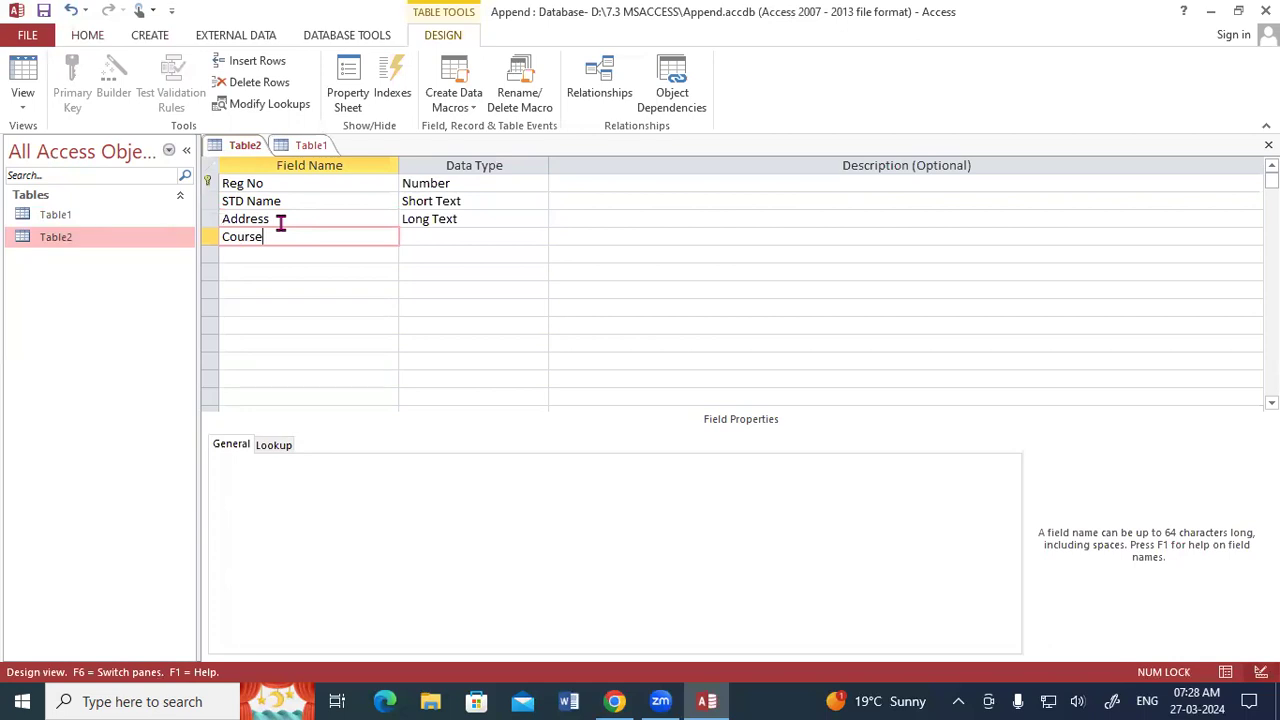
key(Tab)
text(loo)
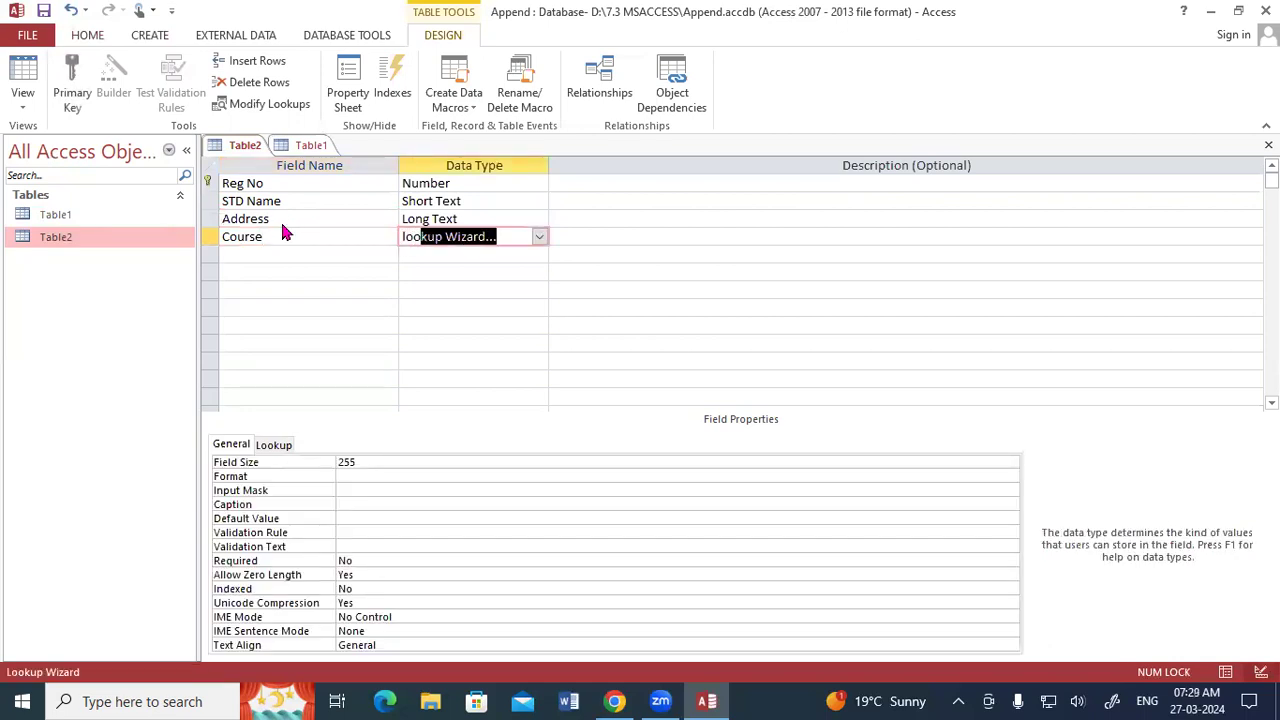
key(Tab)
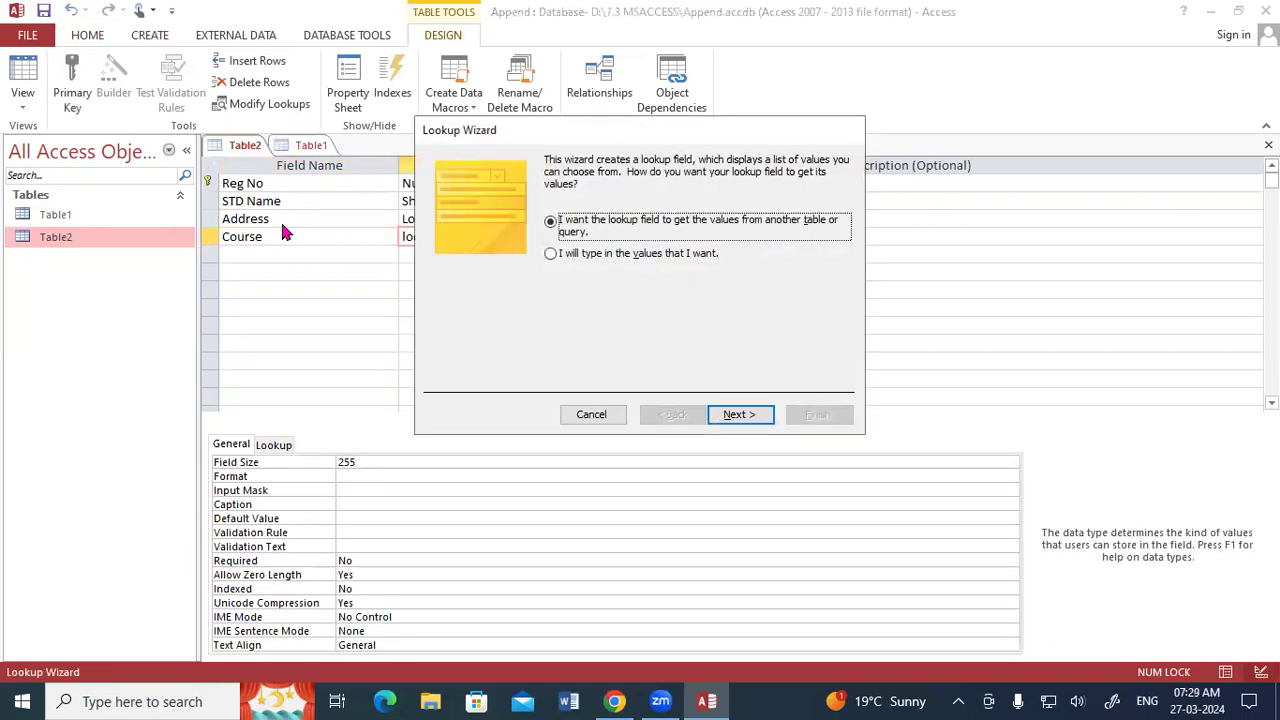
click(552, 256)
click(729, 414)
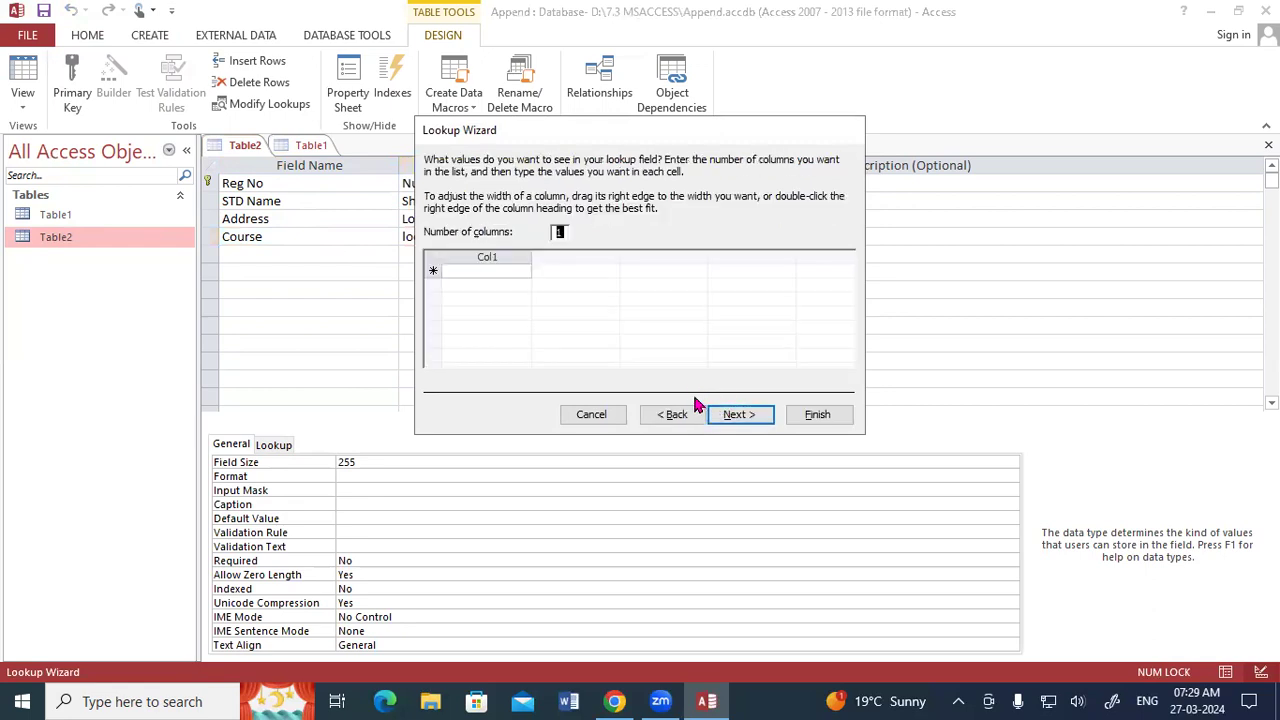
Fill the Course lookup list with DFA, ADFA, DCA, ADCA and CCC, and finish the wizard.
click(490, 270)
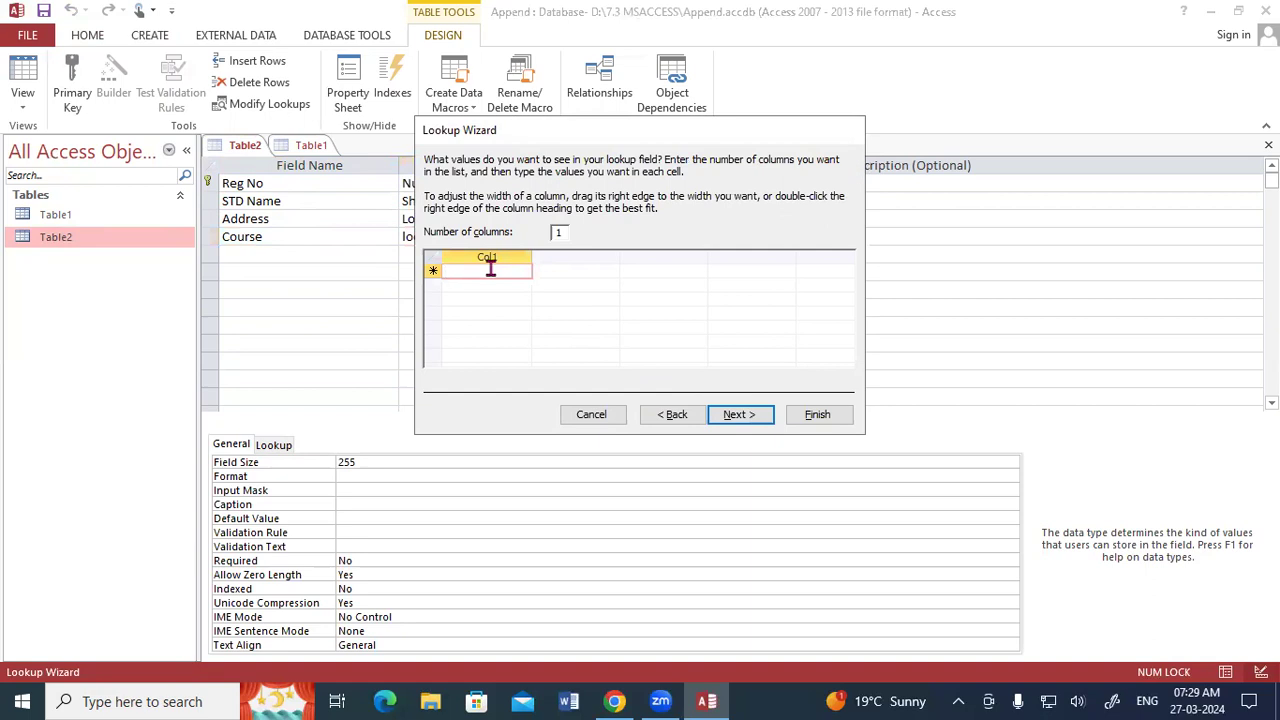
text(DFA)
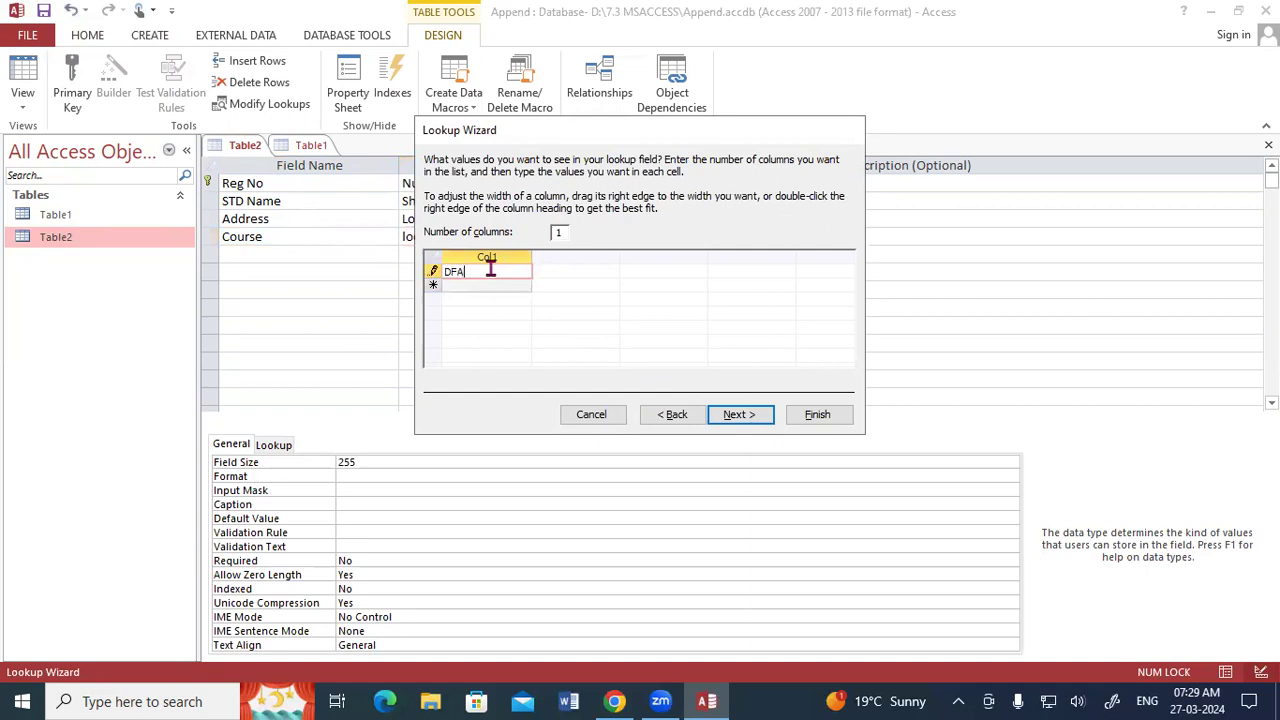
key(Return)
text(ADFA)
key(Return)
text(DCA)
key(Return)
text(ADCA)
key(Return)
text(CCC)
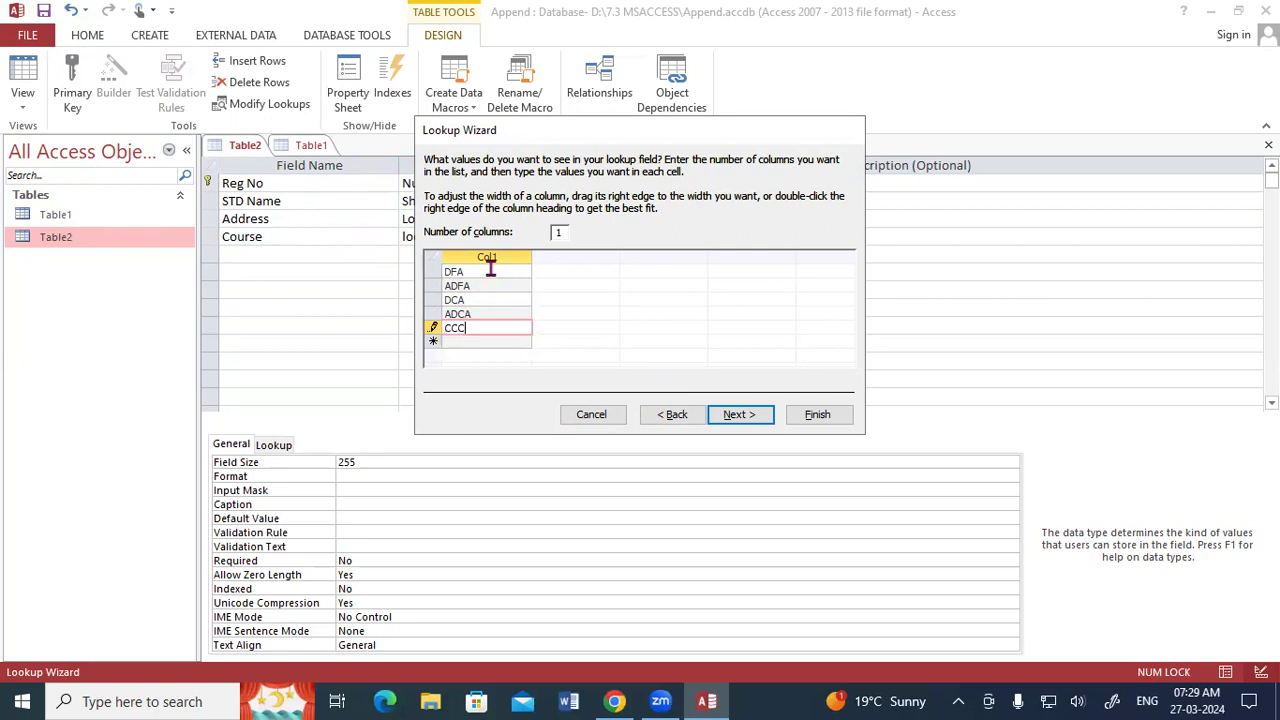
key(Return)
key(Return)
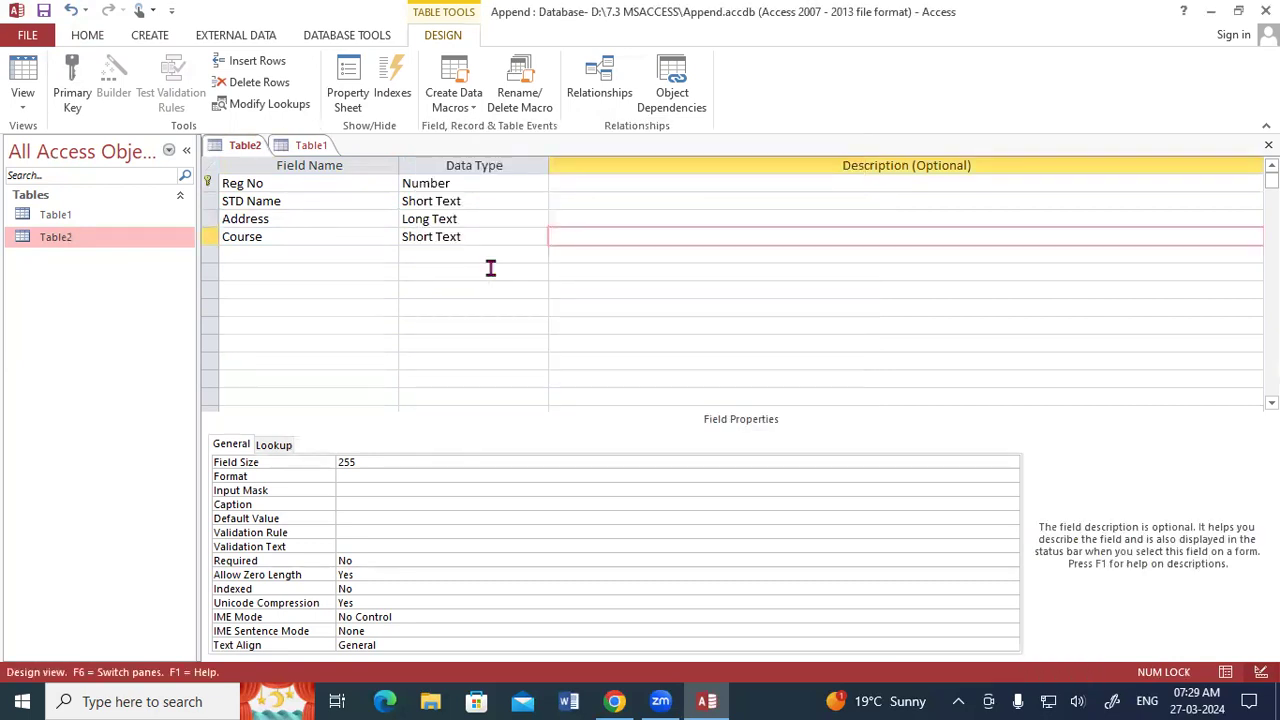
Add a Fee field with the Number data type below Course.
click(348, 255)
text(Fee)
key(Tab)
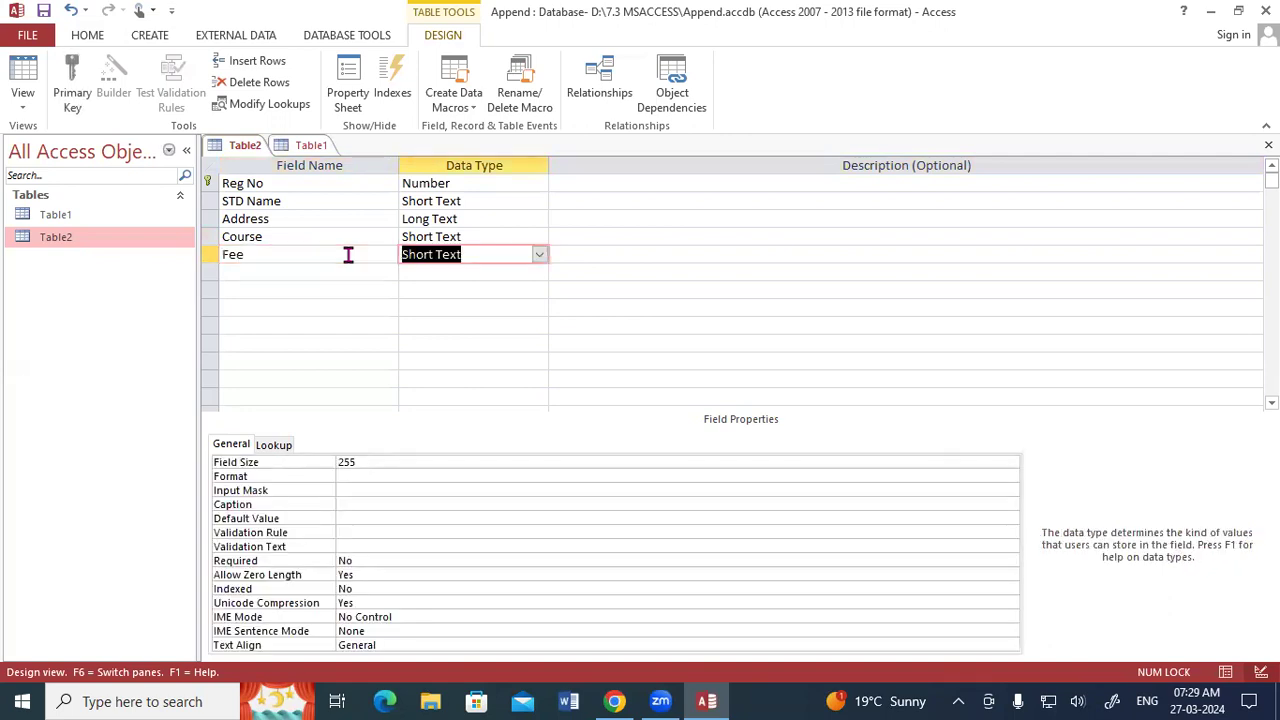
text(Nu)
key(Tab)
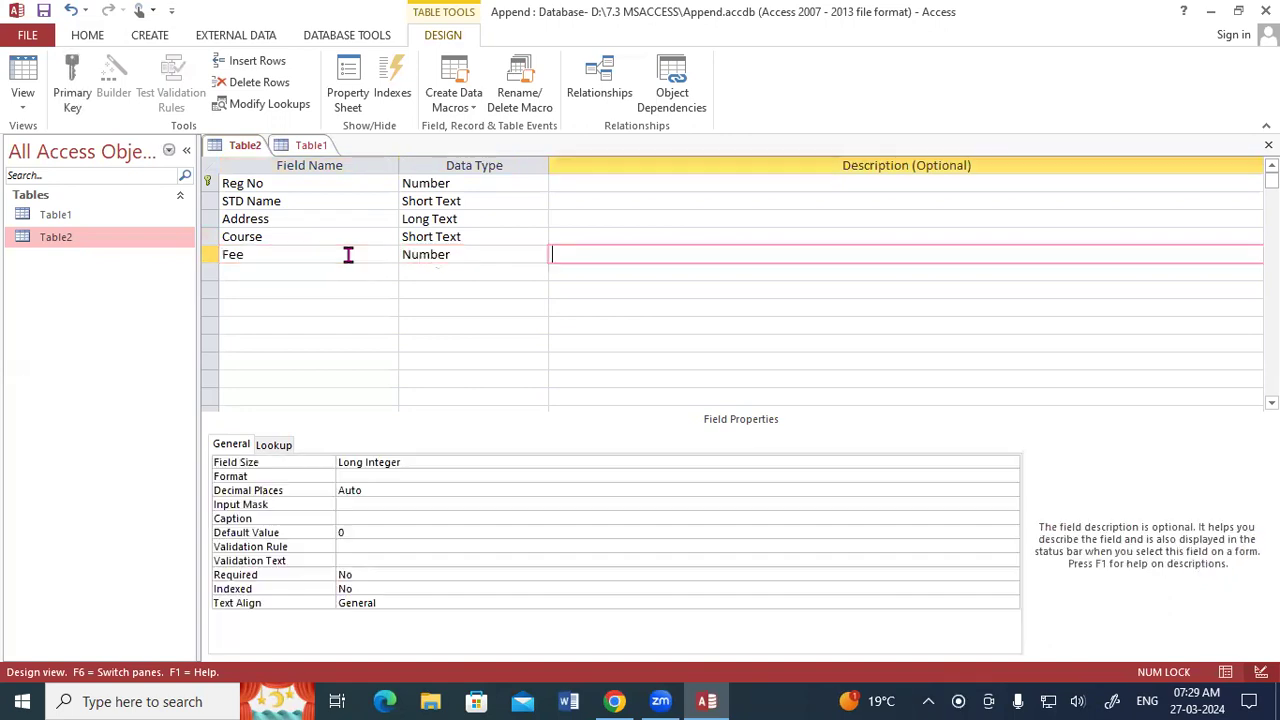
key(Tab)
Add a Photo field with the Attachment data type below Fee.
text(Photo)
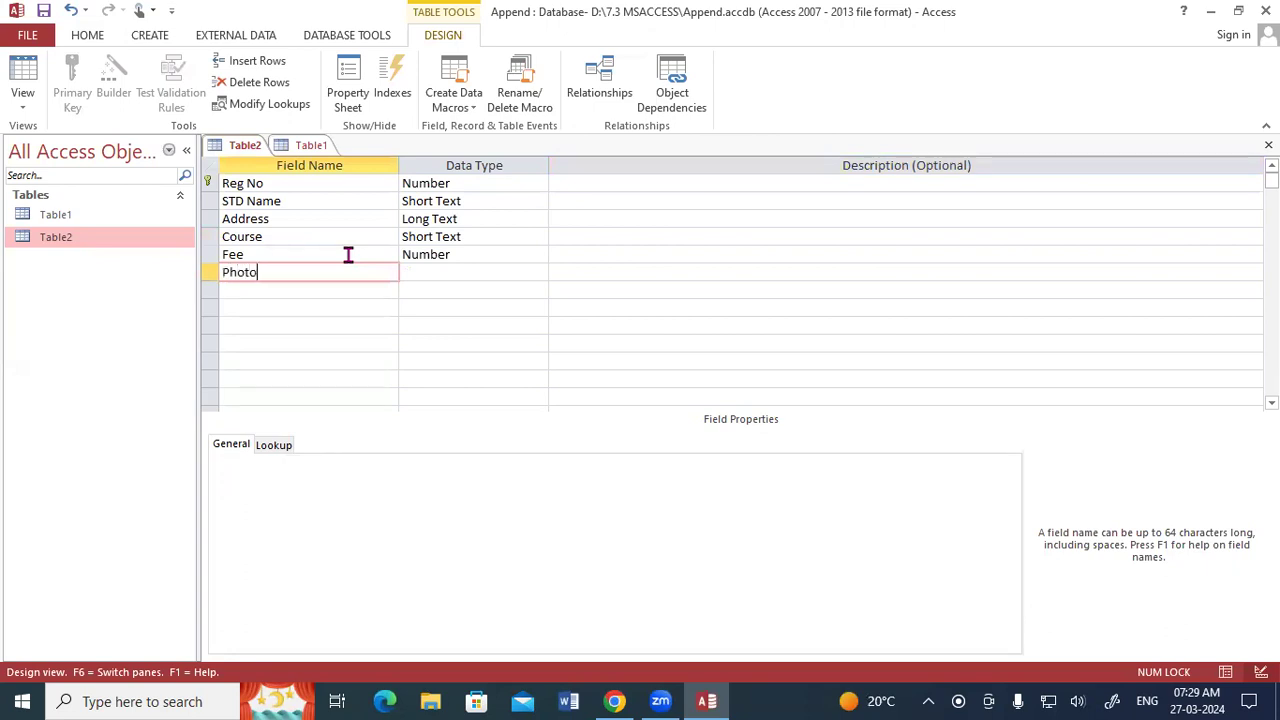
key(Tab)
text(Att)
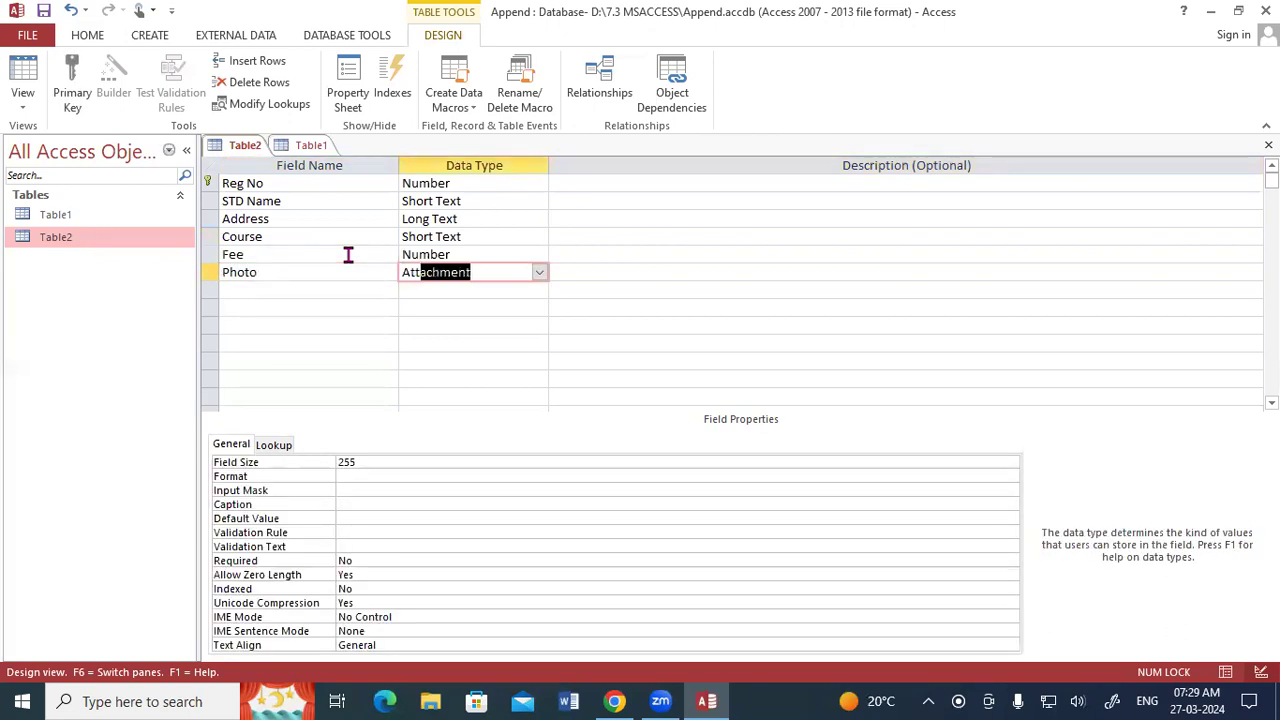
key(Tab)
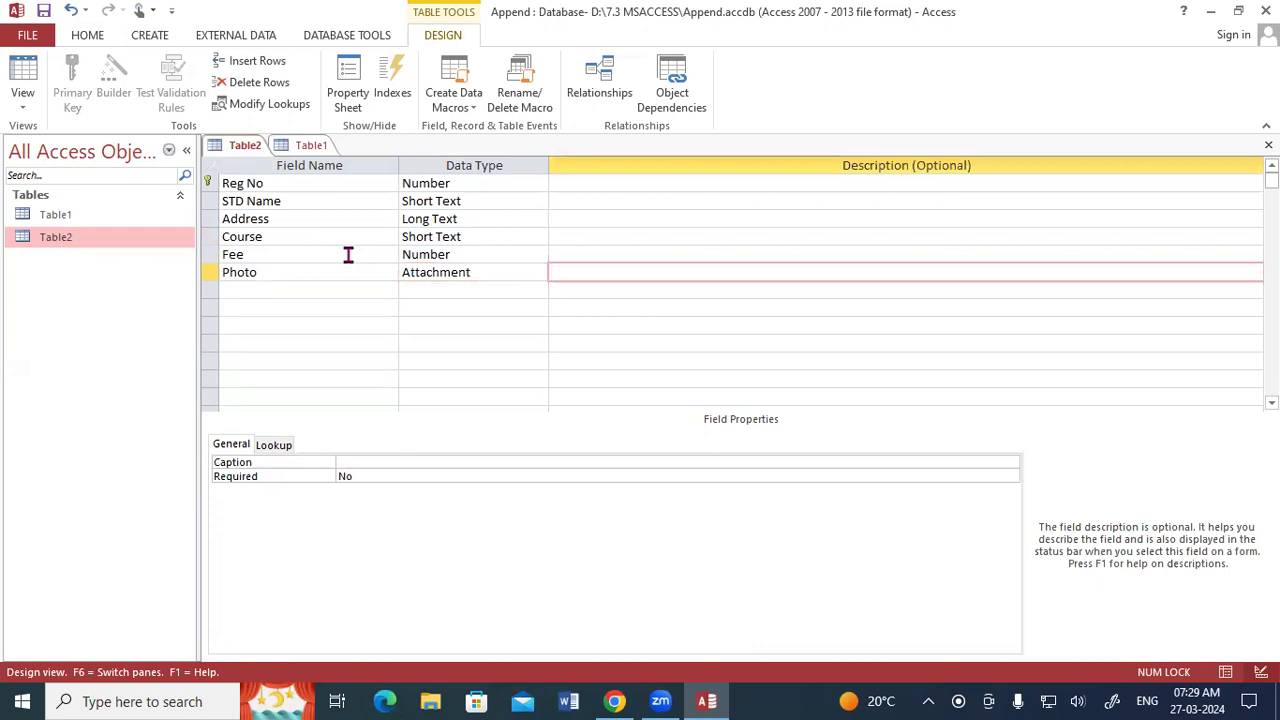
Save Table2's design and switch it to Datasheet View.
right_click(258, 150)
click(260, 156)
right_click(253, 152)
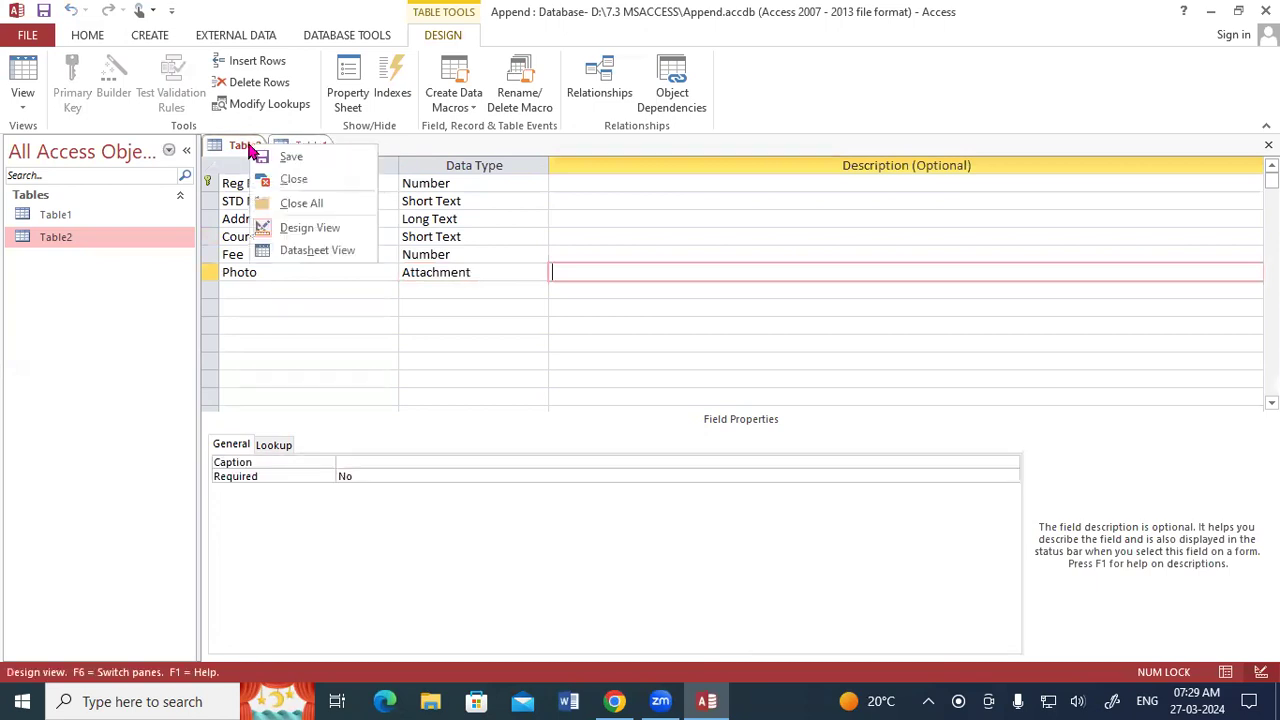
click(300, 251)
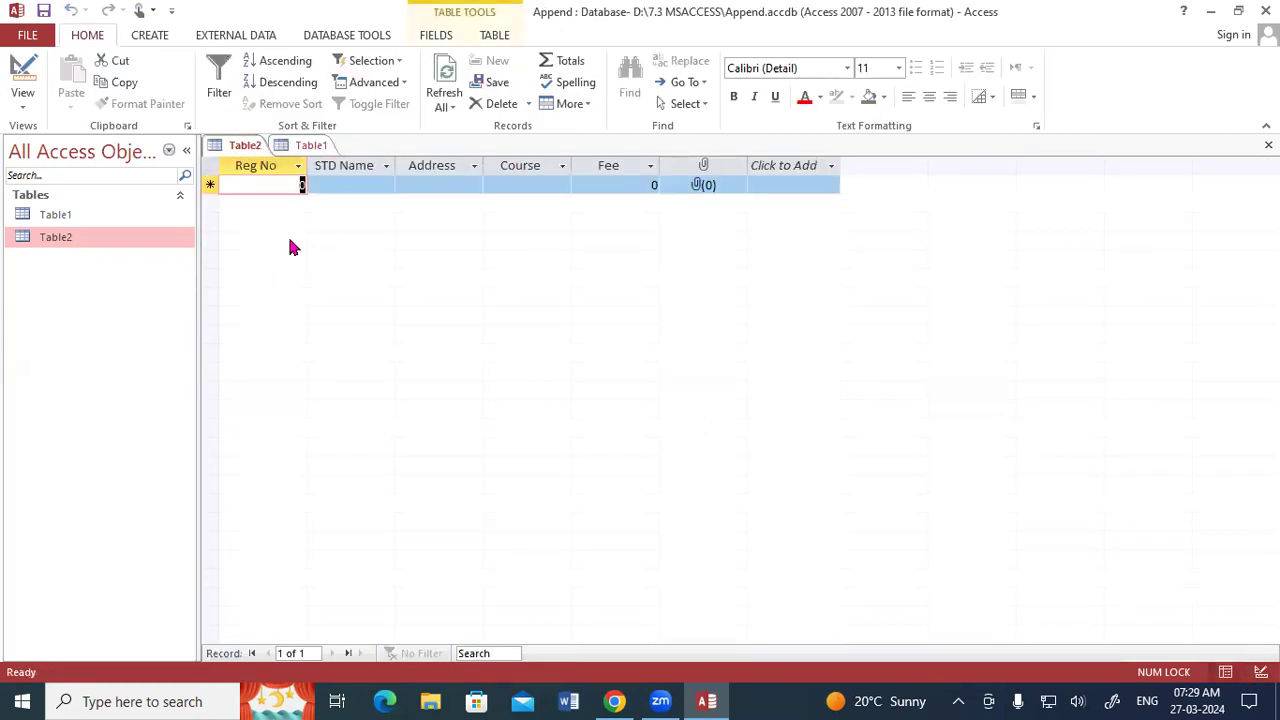
Start Table2's first record with Reg No 5, the student's name and the address.
text(5)
key(Tab)
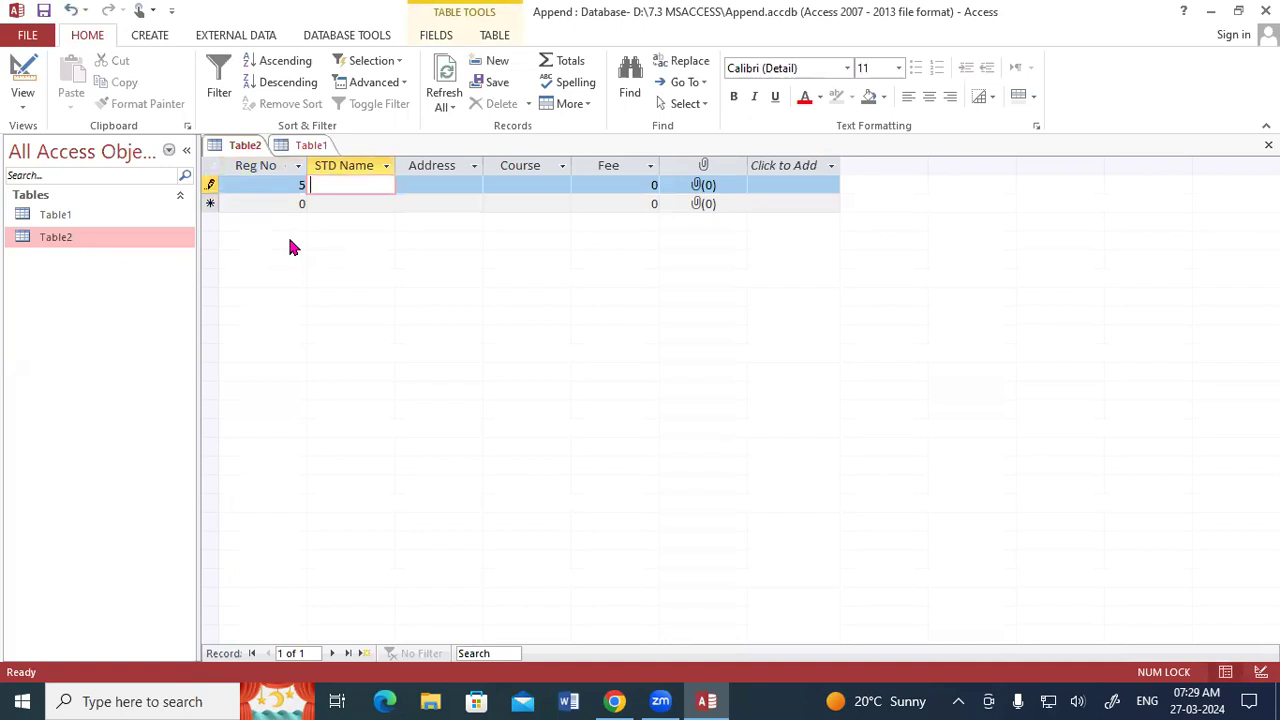
double_click(60, 217)
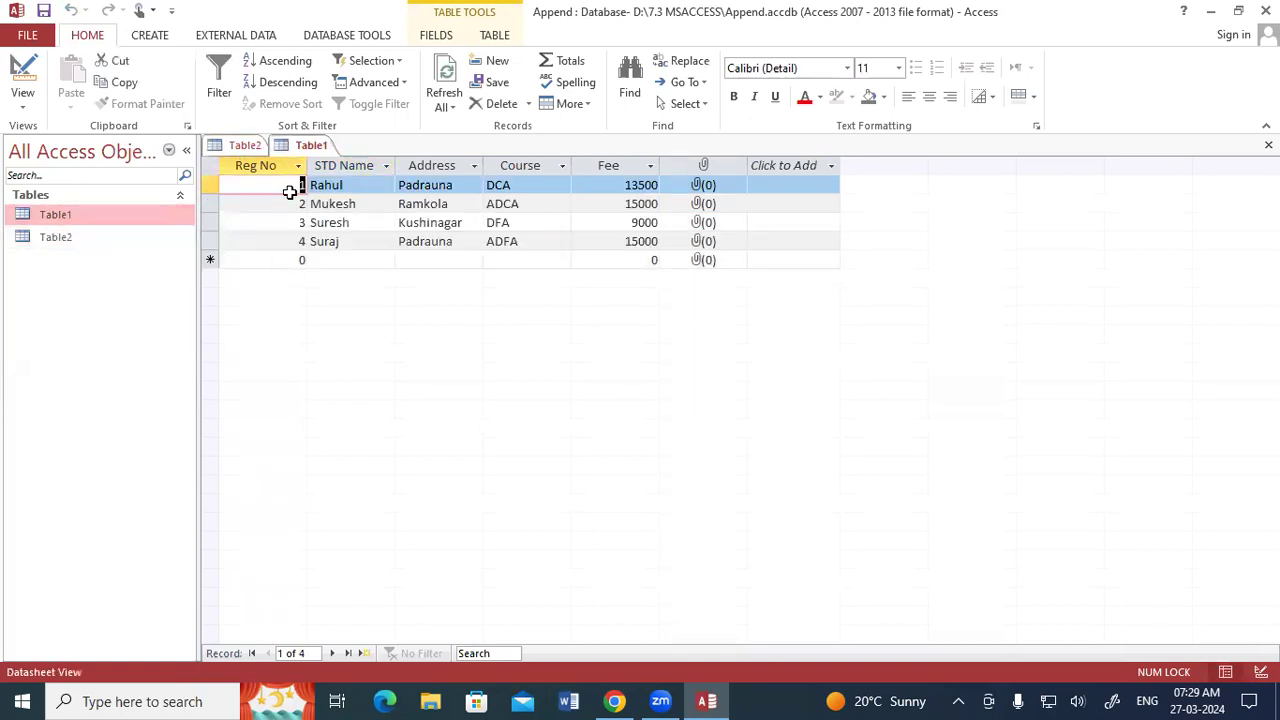
click(233, 146)
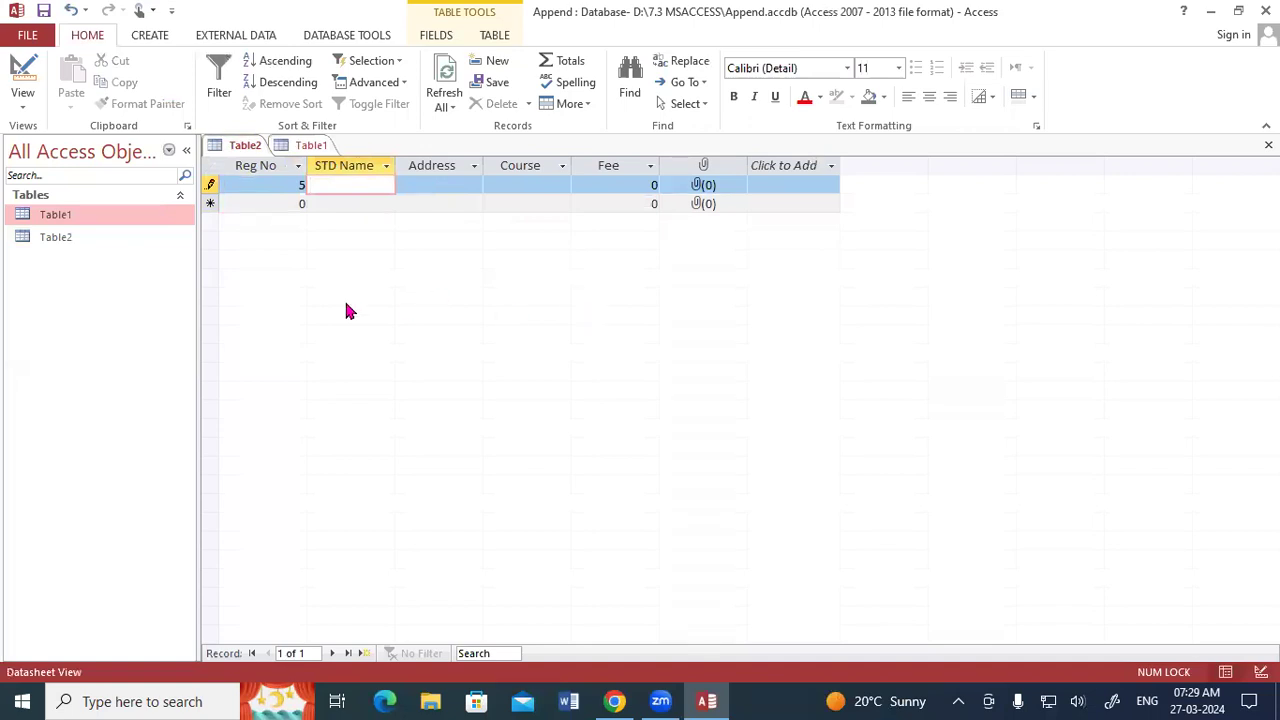
text(Rohan)
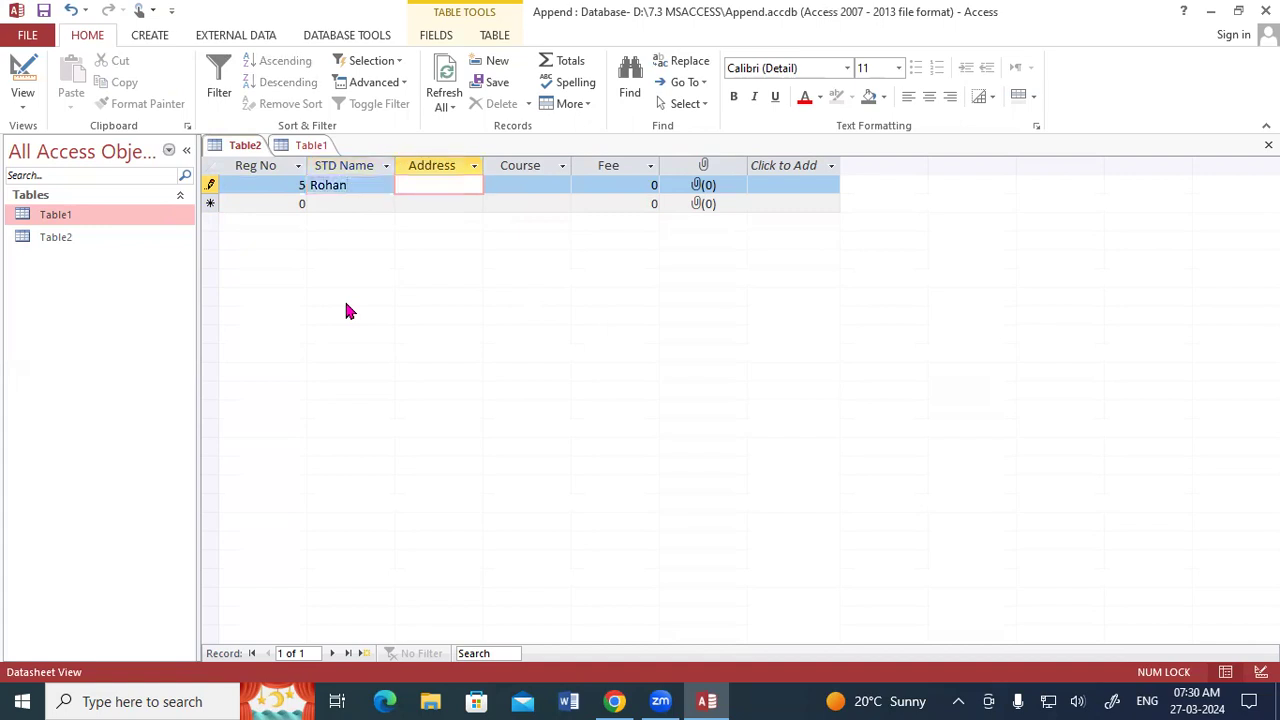
text(Kushinagar)
key(Tab)
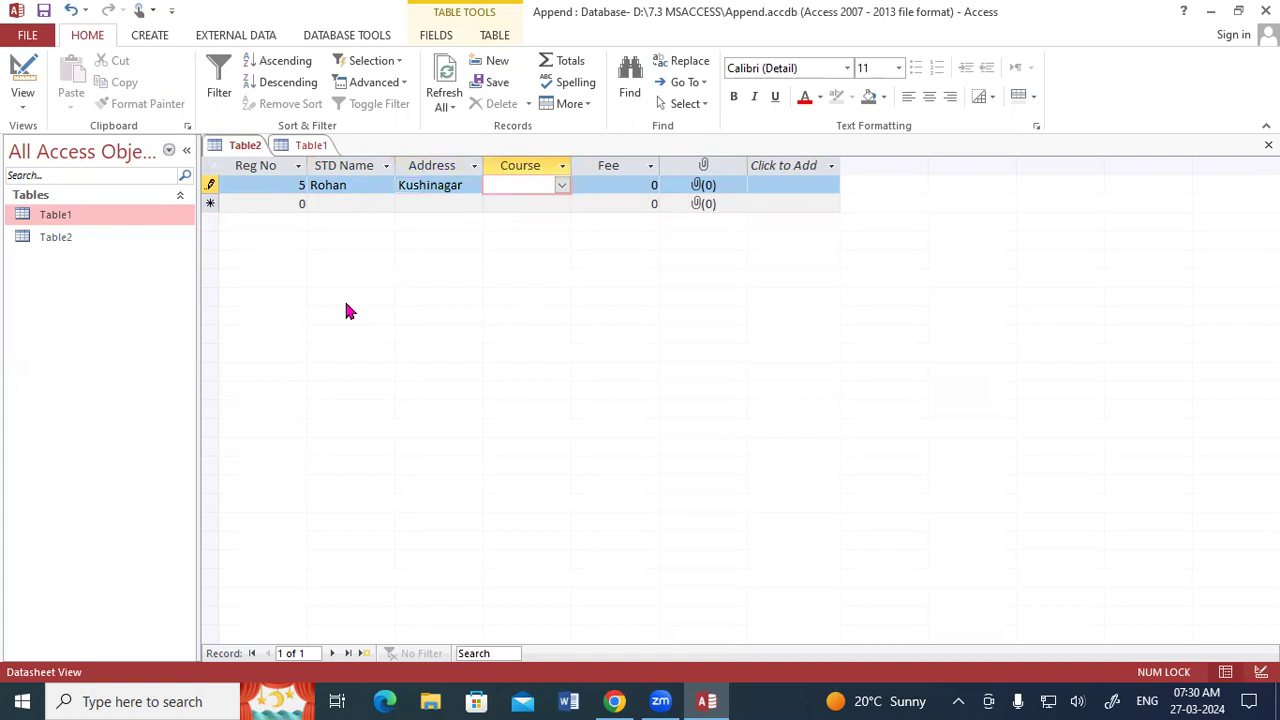
Set the course to DCA and the fee to 13500 for Reg No 5.
click(562, 185)
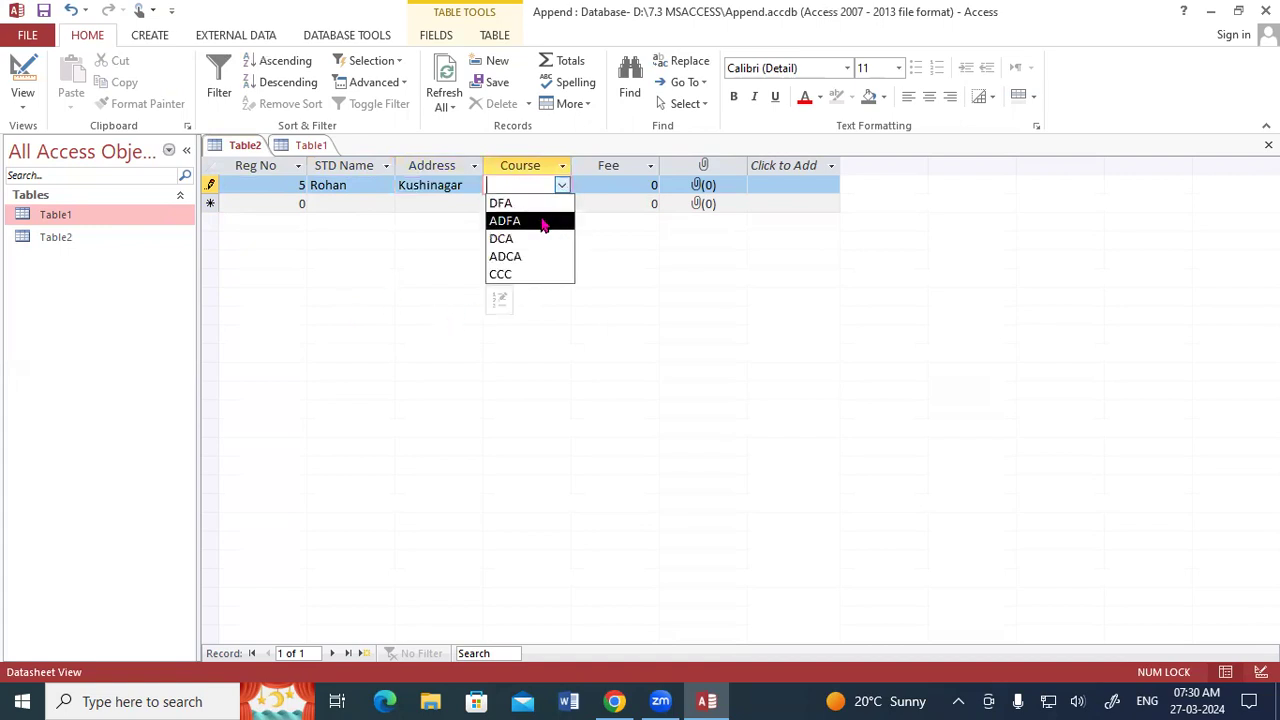
click(515, 240)
key(Tab)
text(13500)
key(Tab)
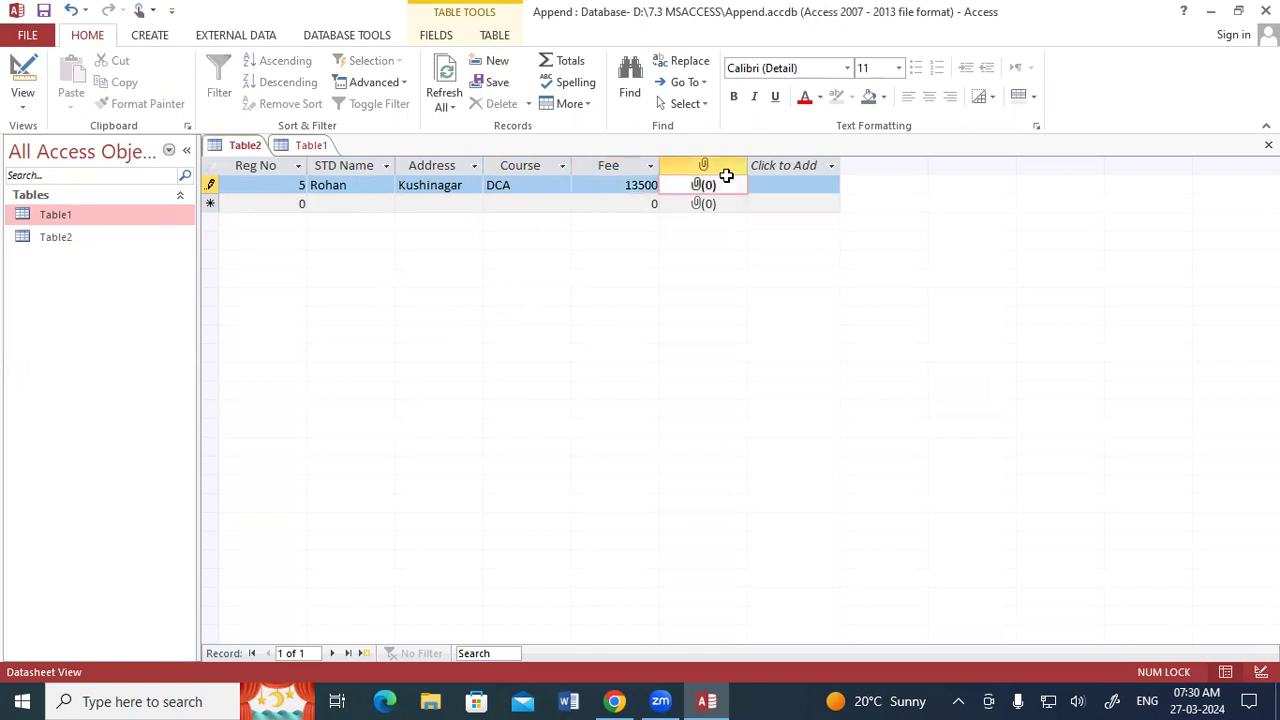
Add a record with Reg No 6, the student's name and address, course ADFA and fee 15000.
key(Tab)
text(6)
key(Tab)
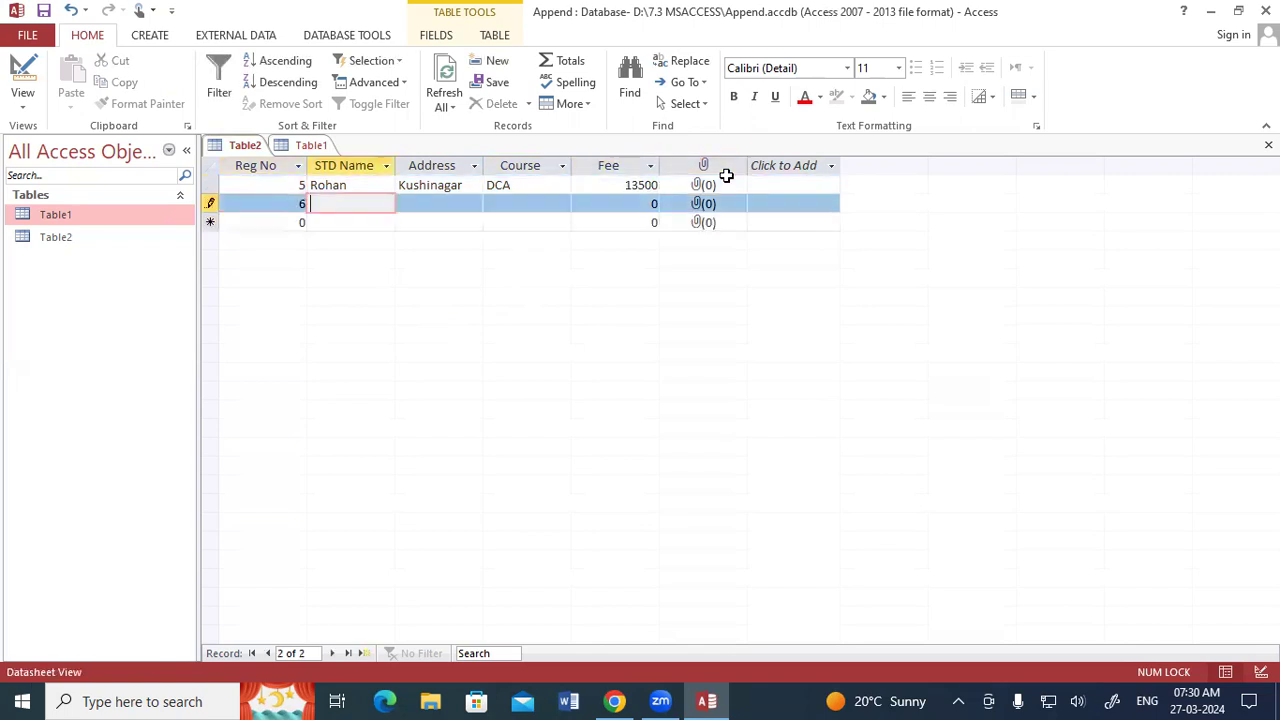
text(Rakesh)
key(Tab)
text(Padrauna)
key(Tab)
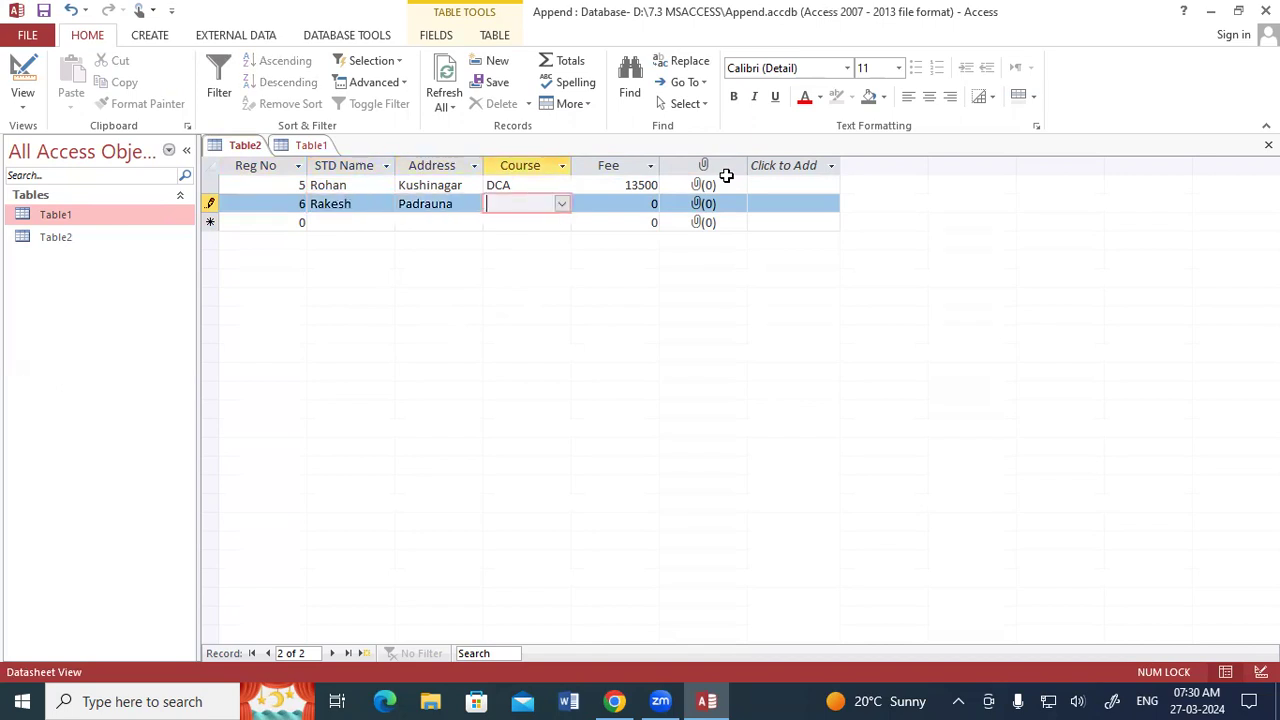
text(ADFA)
key(Tab)
text(15000)
key(Tab)
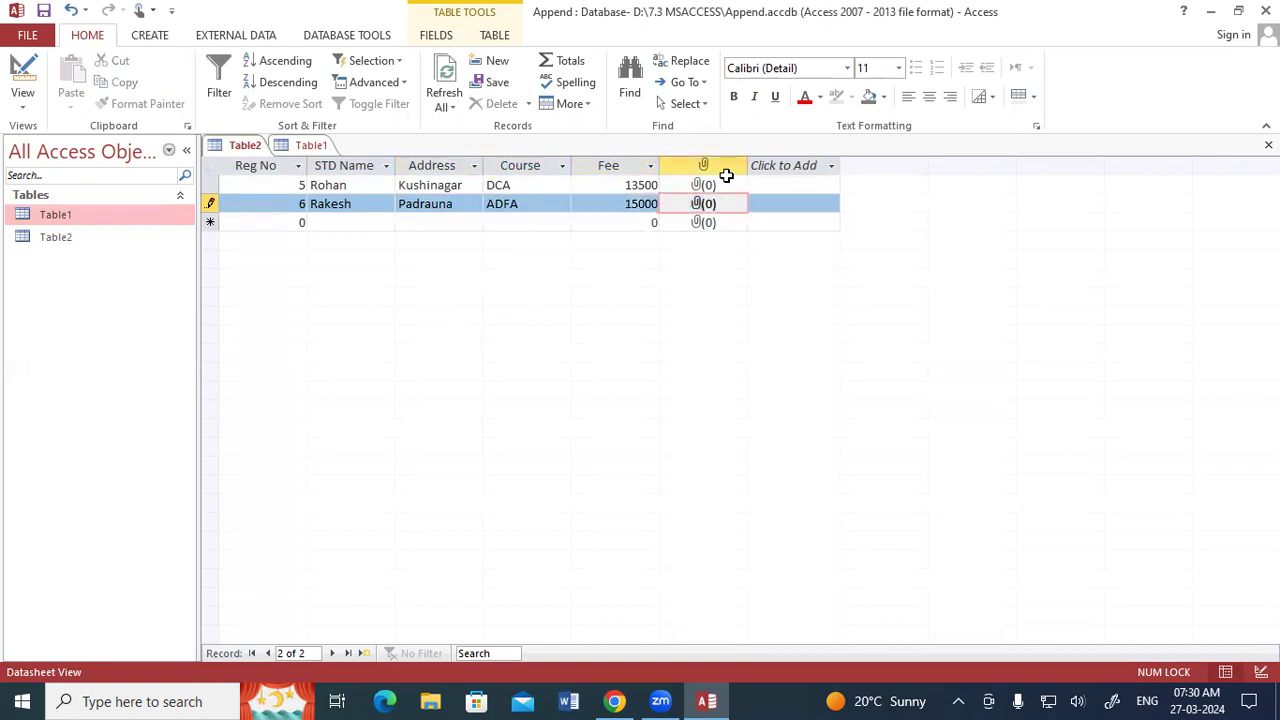
Start a third record with Reg No 7, the student's name and the address.
key(Tab)
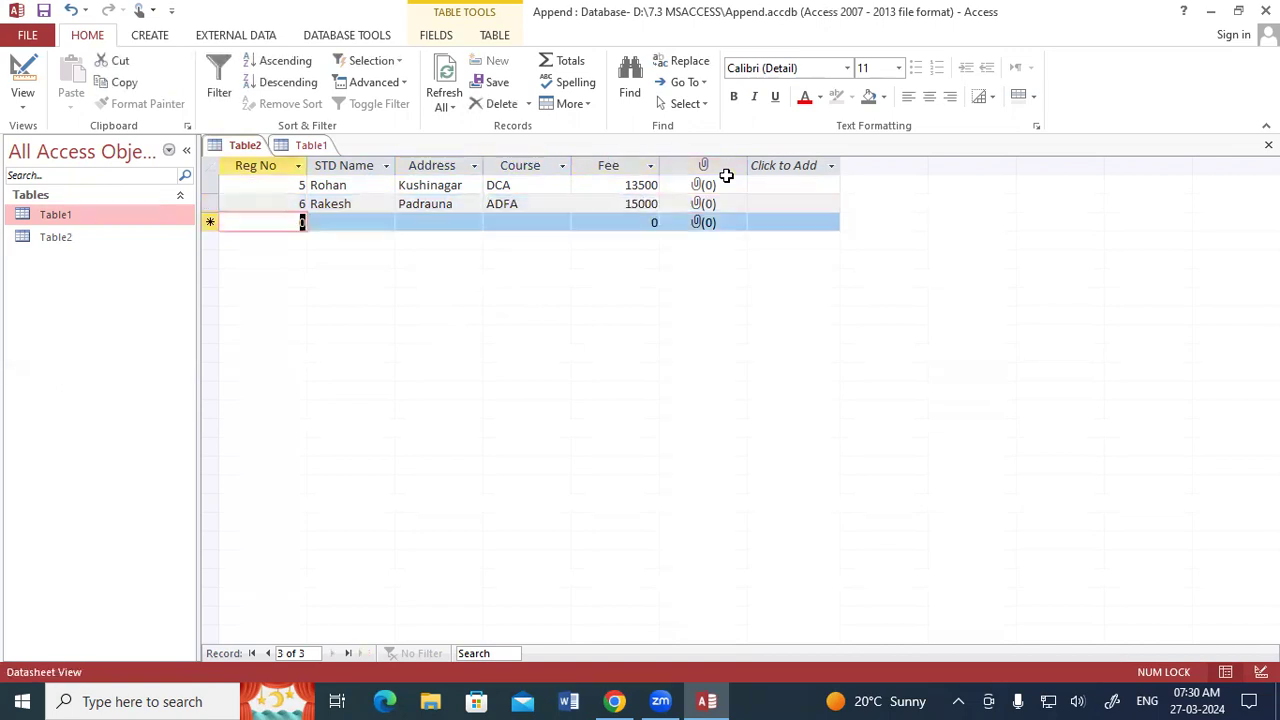
text(7)
key(Tab)
text(Ch)
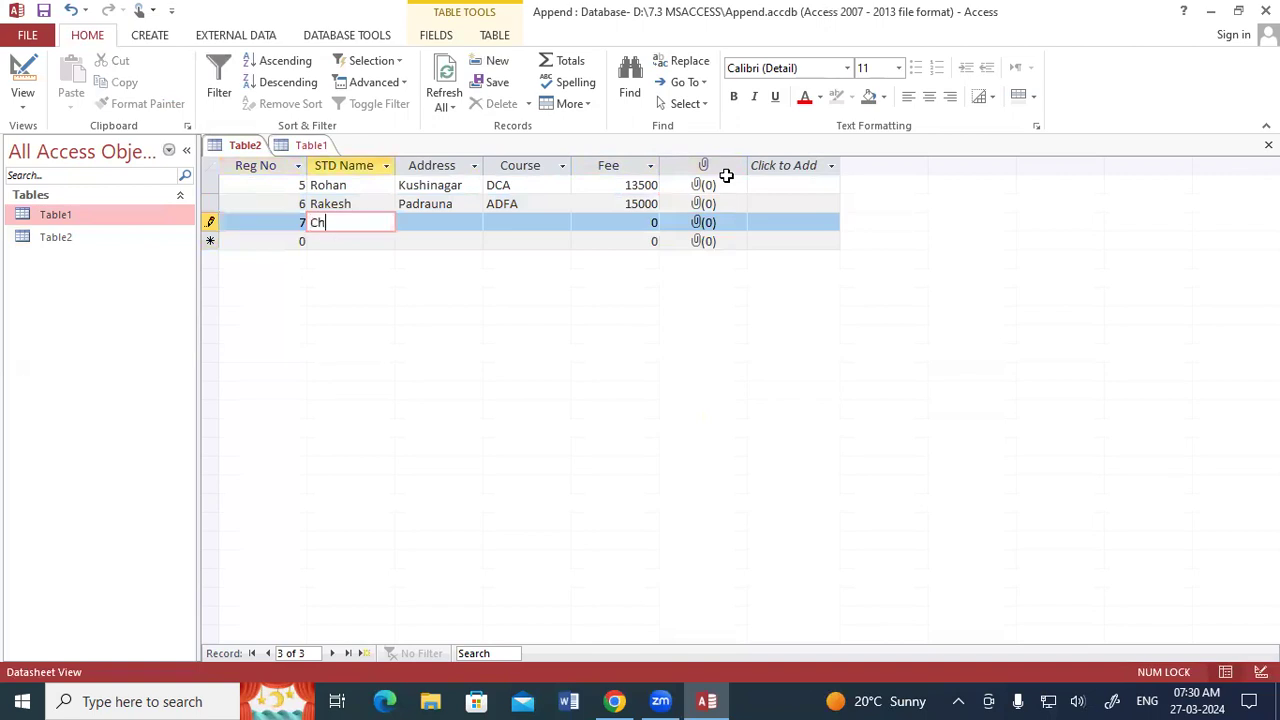
text(andan)
key(Tab)
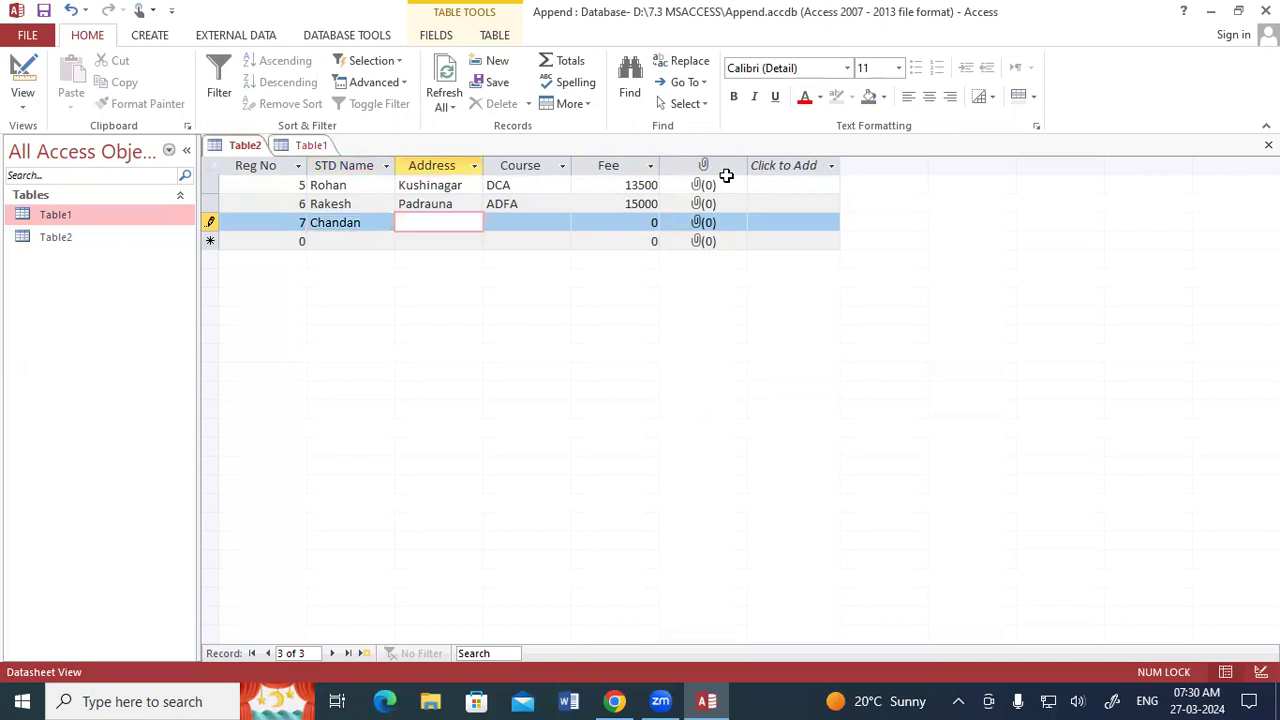
text(Ramkola)
key(Tab)
Complete the Reg No 7 record with course DCA and fee 13500.
text(DCA)
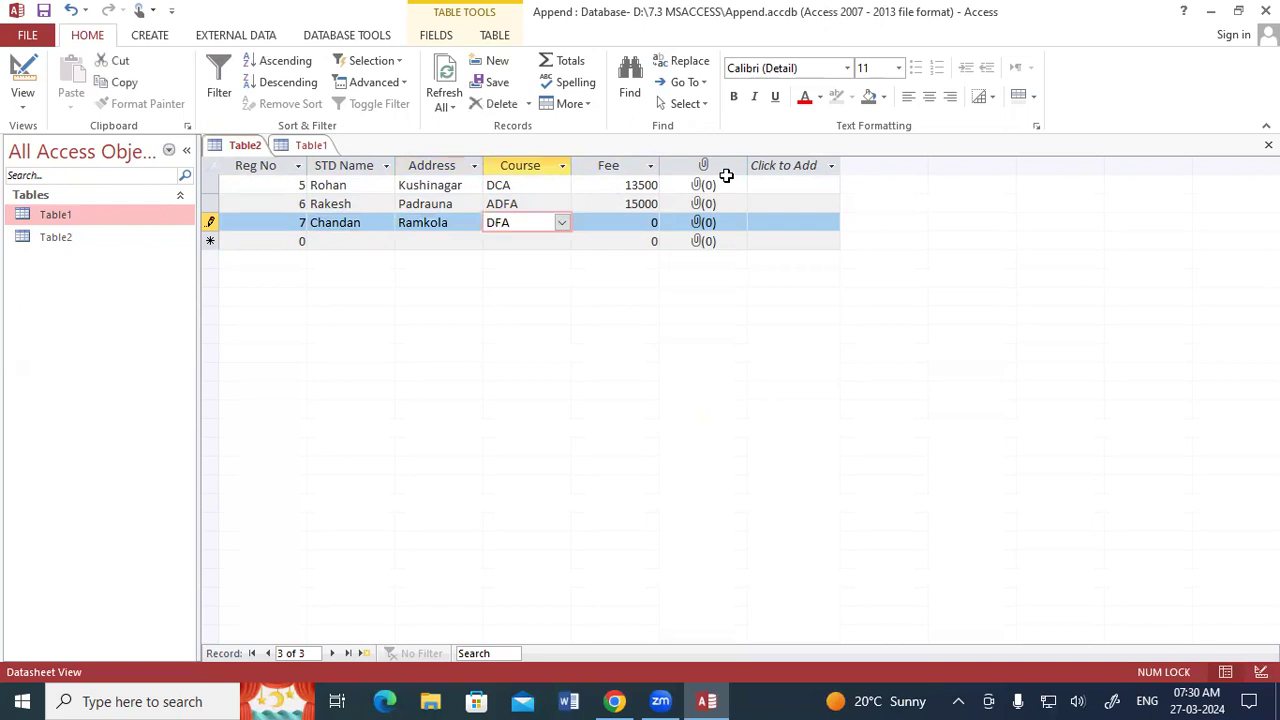
key(Tab)
text(1355)
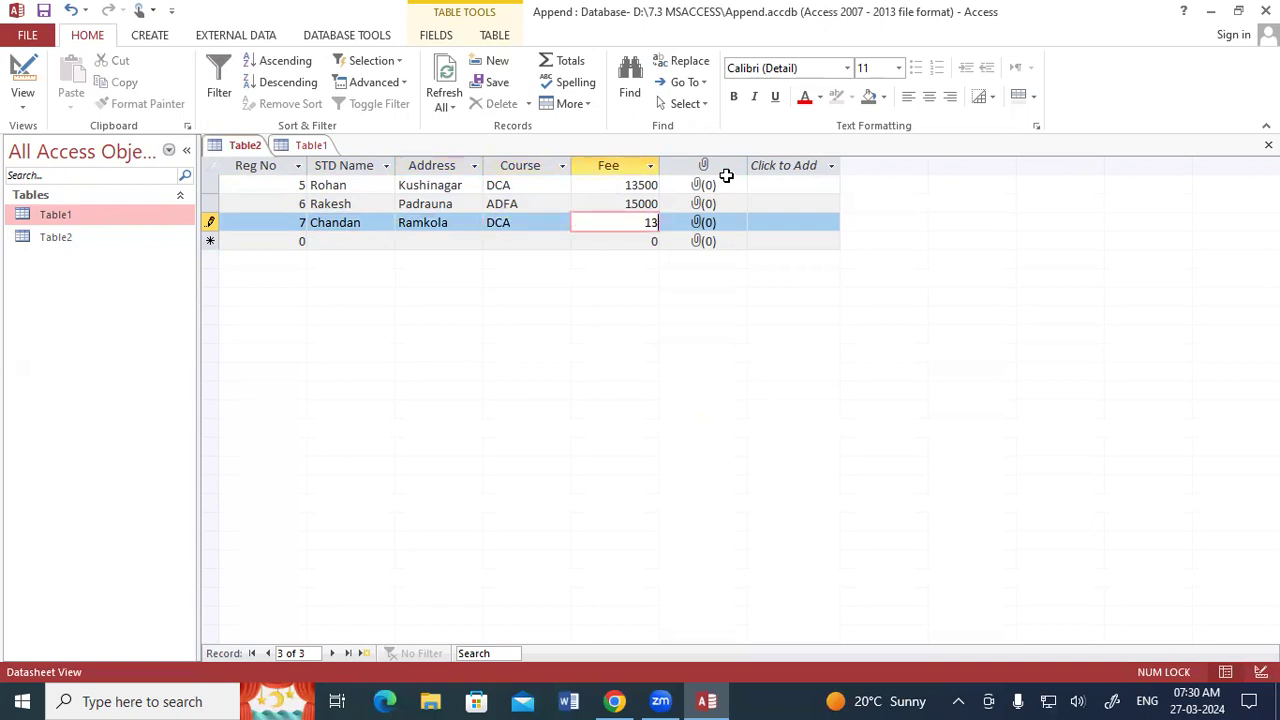
key(BackSpace)
text(00)
key(Tab)
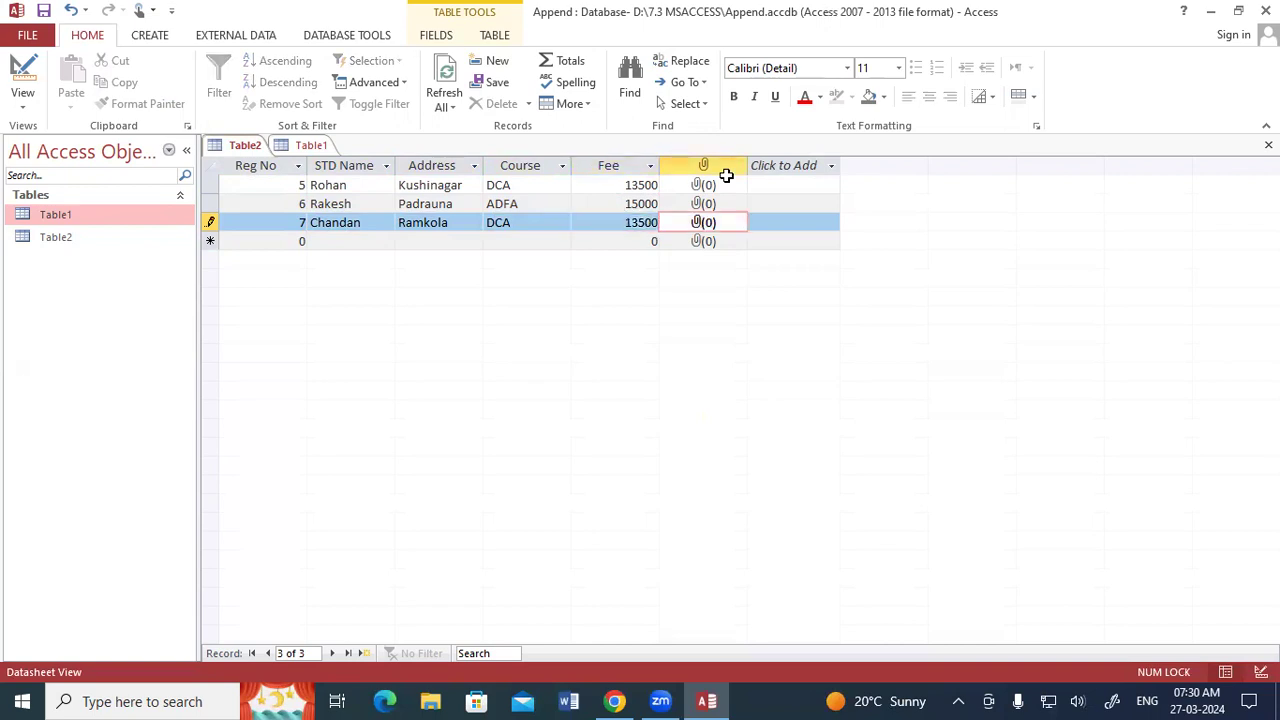
Start a fourth record with Reg No 8, the student's name and the address.
key(Tab)
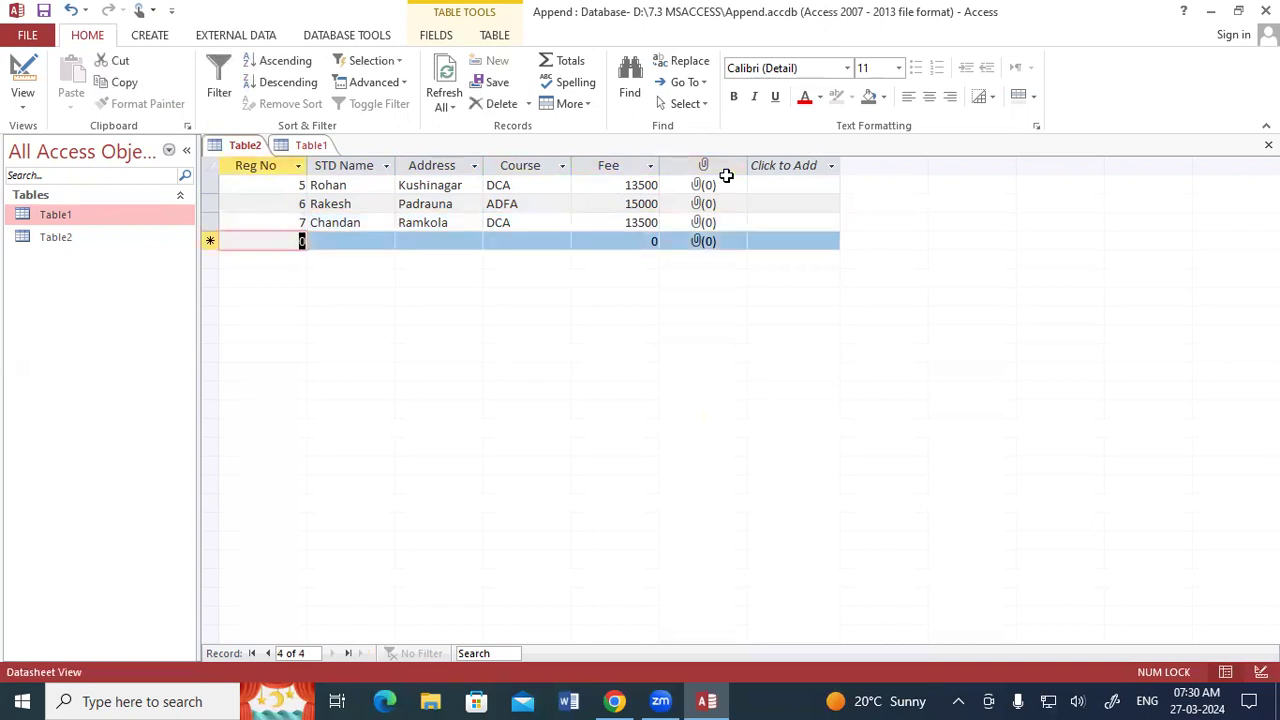
text(9)
key(Tab)
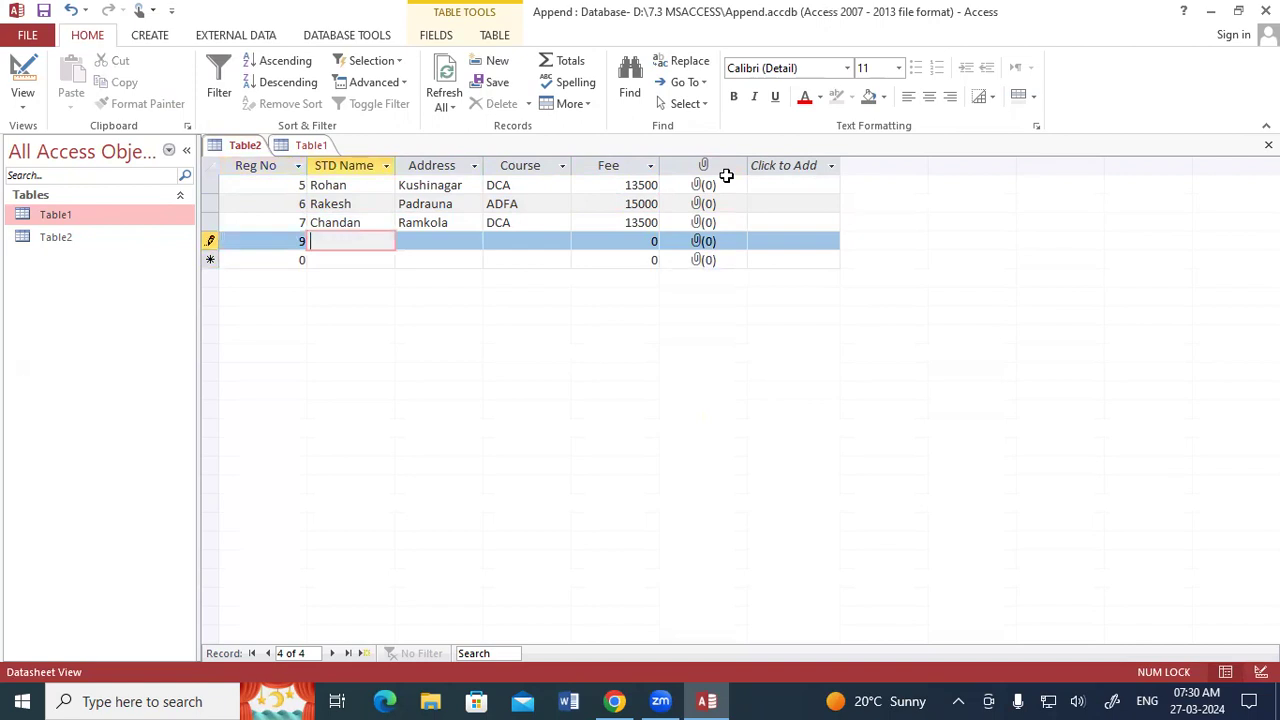
key(shift+Tab)
text(8)
key(Tab)
text(Pawan)
key(Tab)
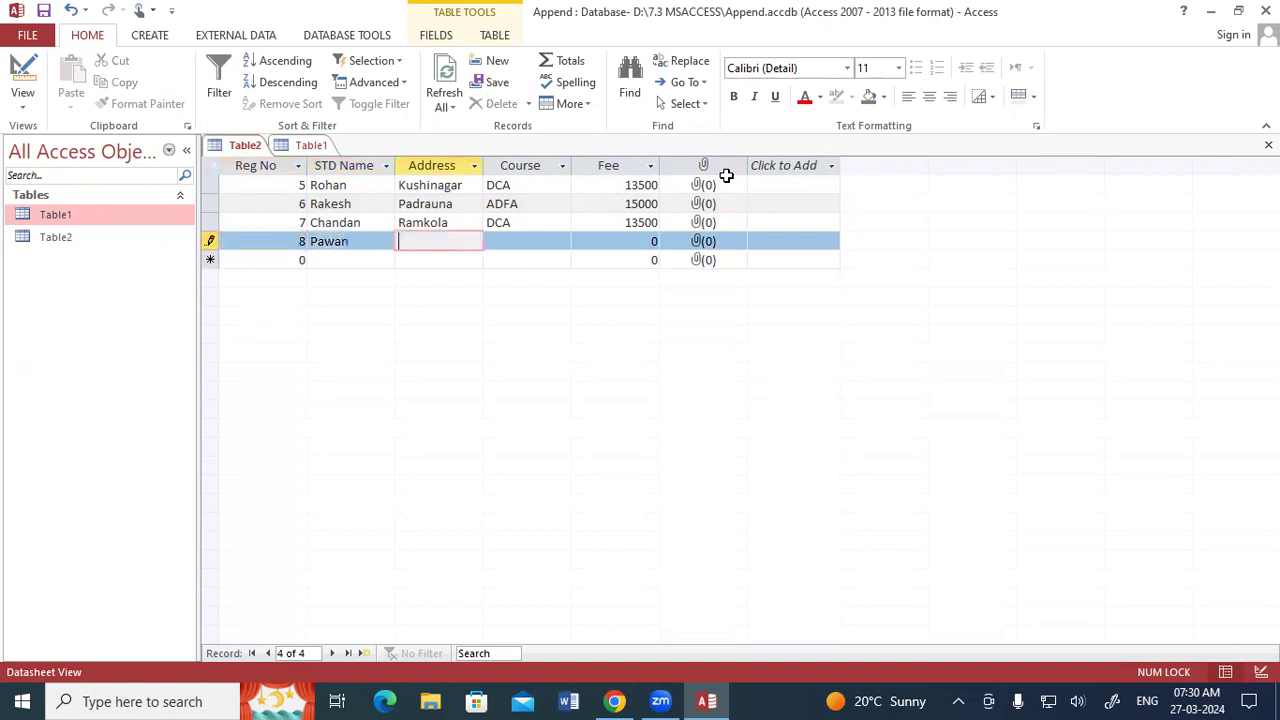
text(Padra)
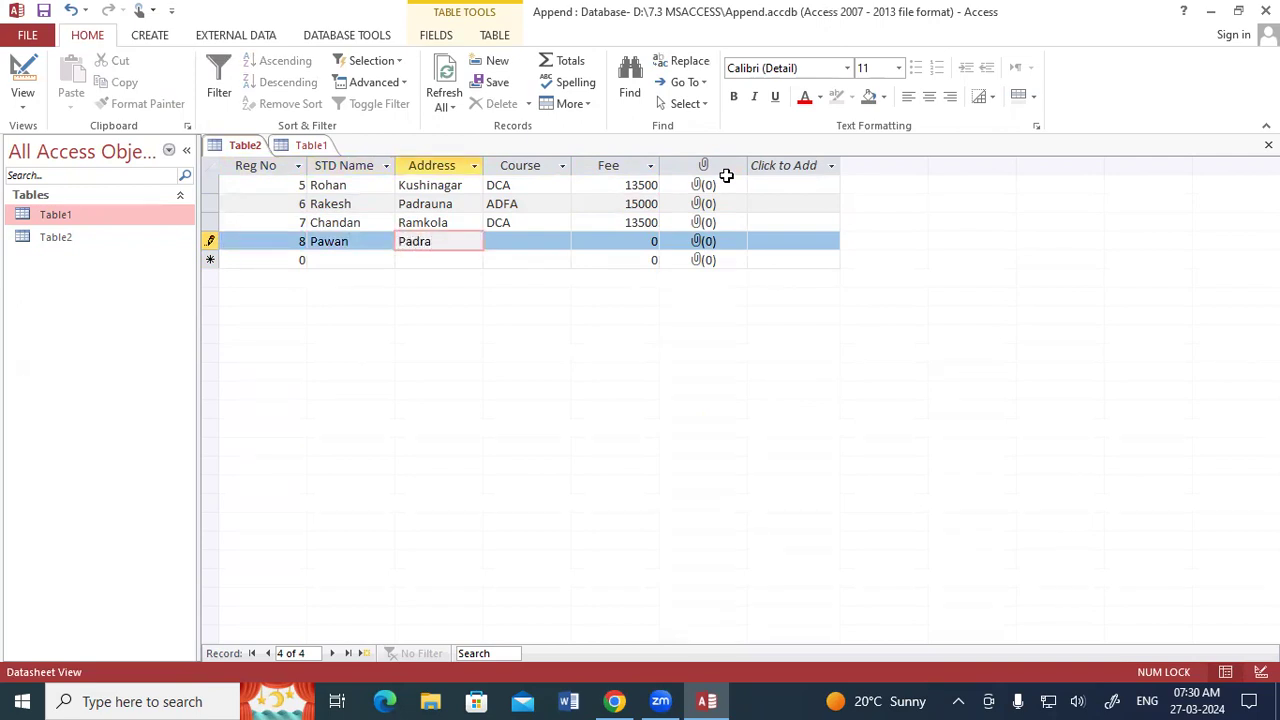
text(una)
key(Tab)
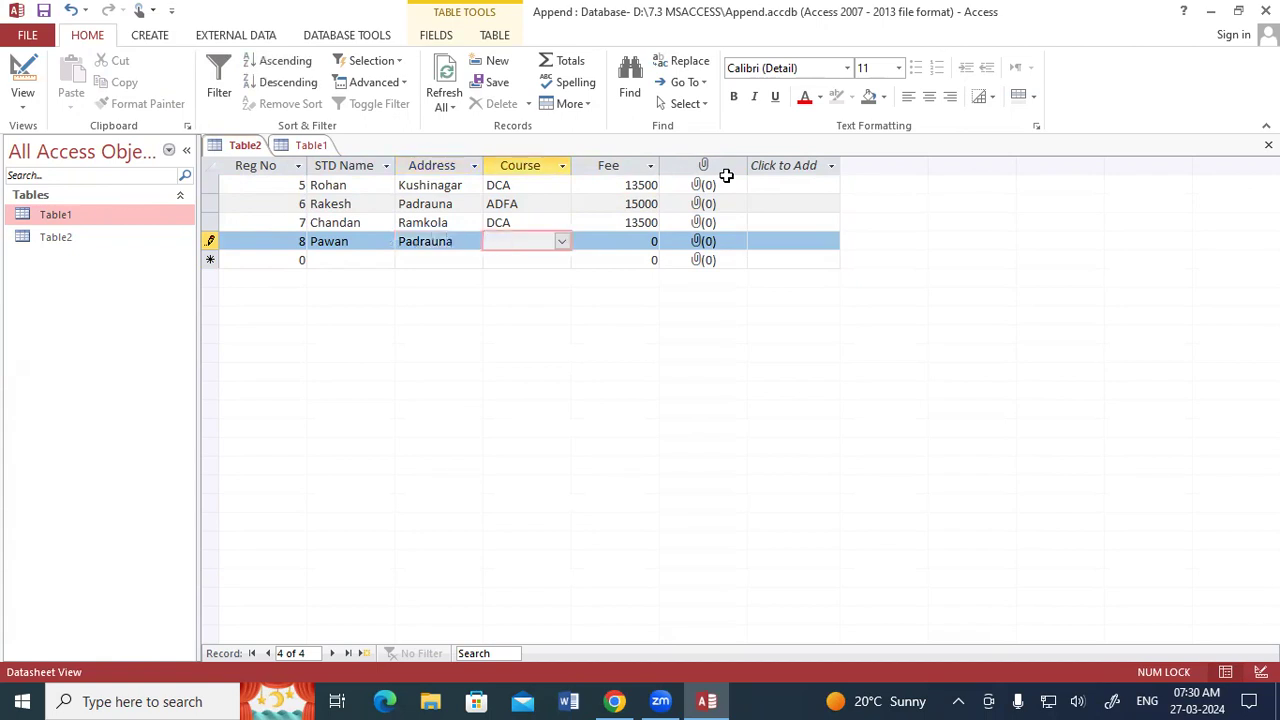
Enter CCC as the course and 5000 as the fee for Reg No 8.
text(CCC)
key(Tab)
text(5000)
key(Tab)
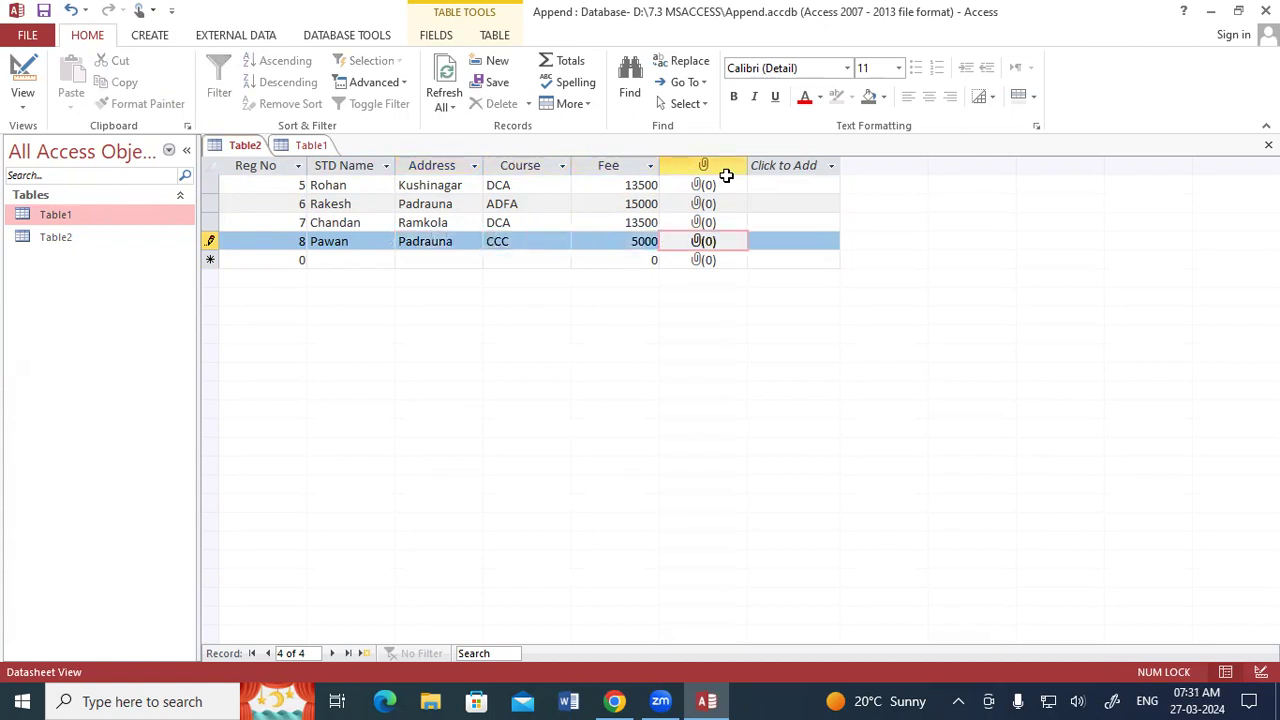
Start a fifth record with Reg No 9, the student's name and the address.
key(Tab)
text(9)
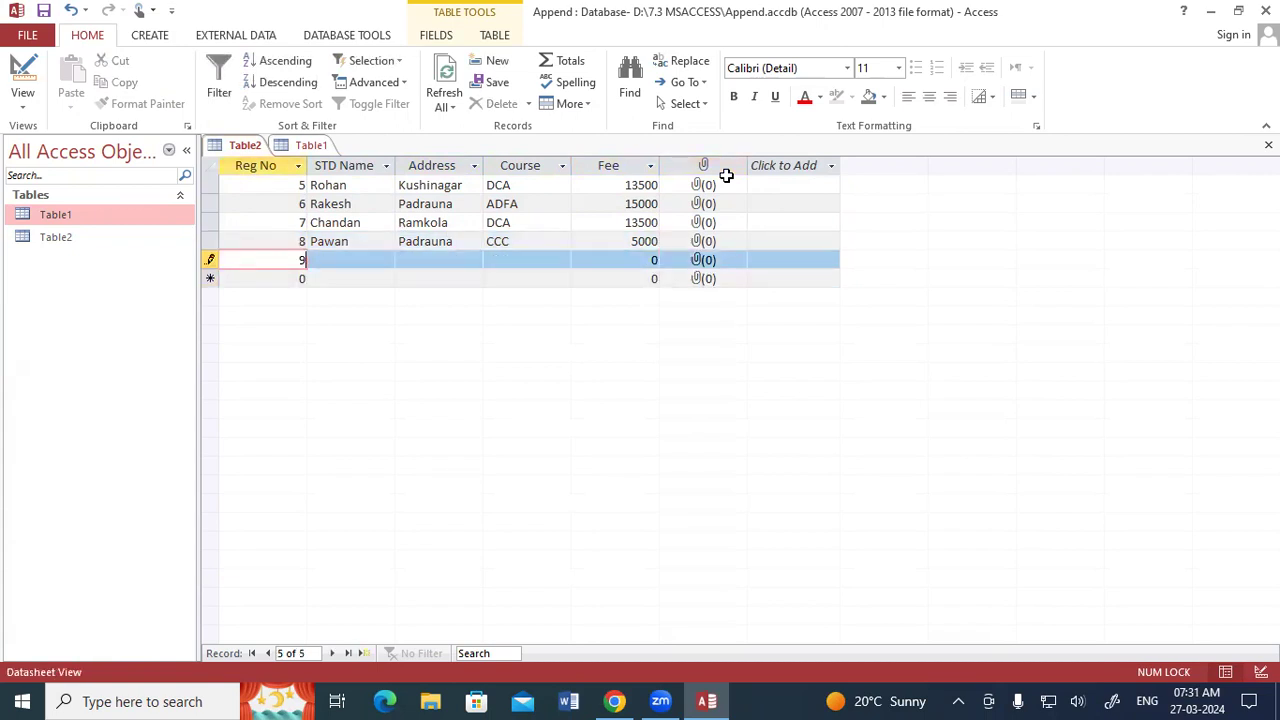
key(Tab)
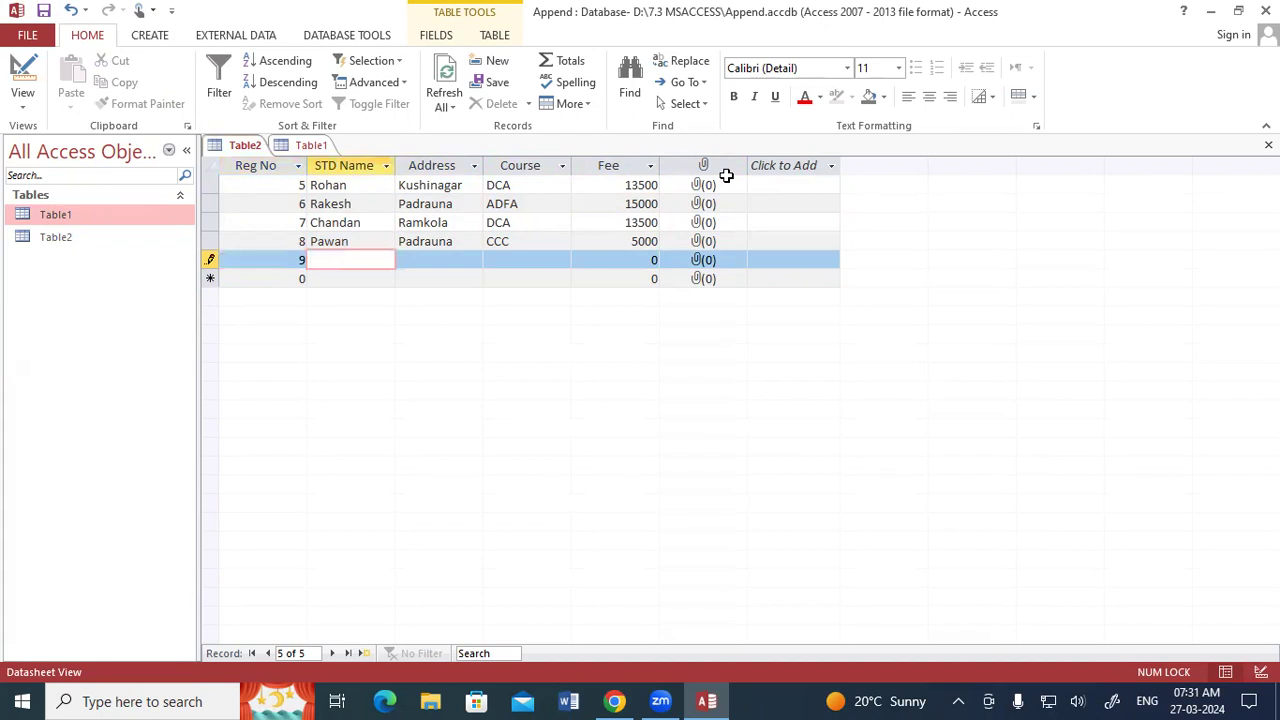
text(Ramesh)
key(Tab)
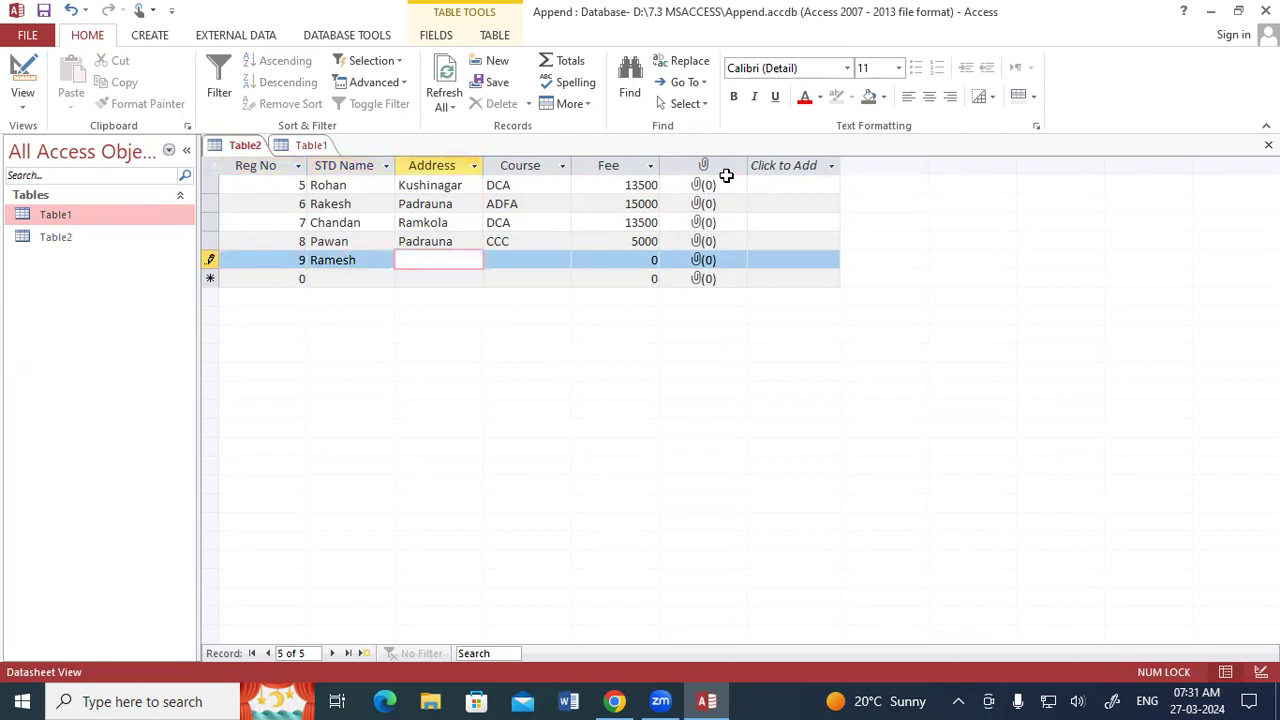
text(Ramkola)
key(Tab)
Complete the Reg No 9 record with DFA from the course list and a fee of 9000.
text(Dfa)
key(Tab)
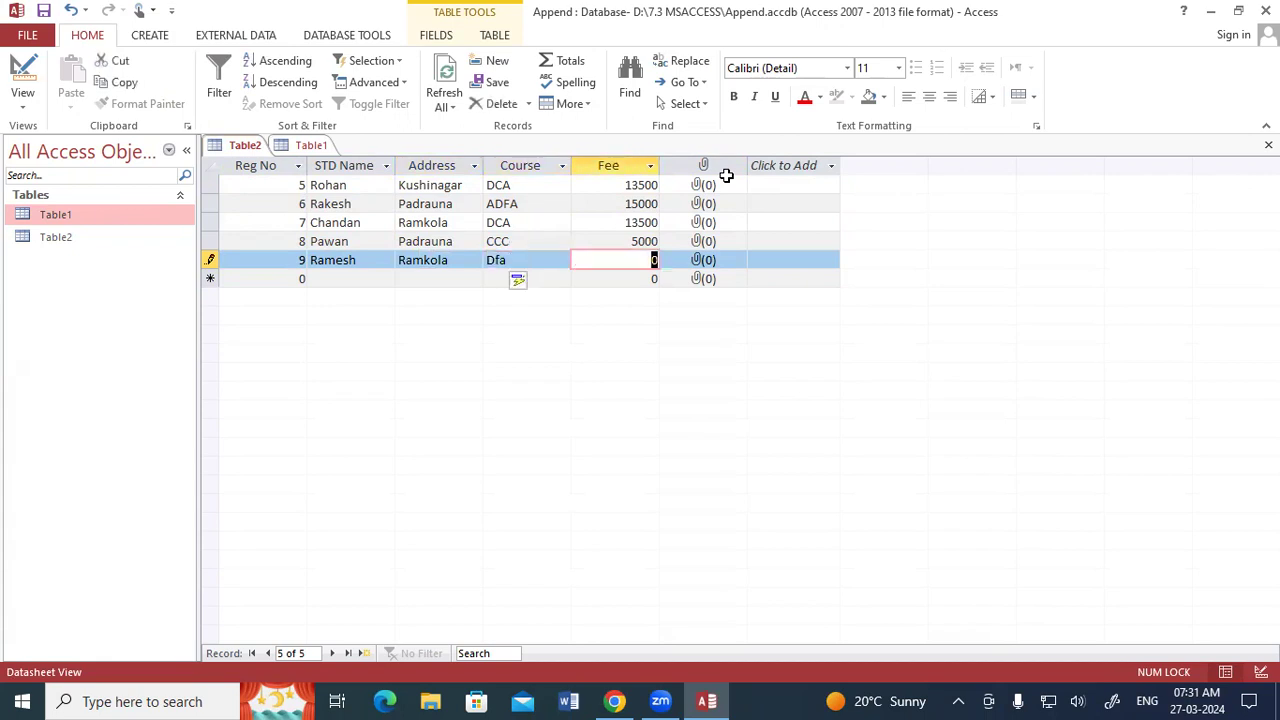
click(560, 258)
click(561, 259)
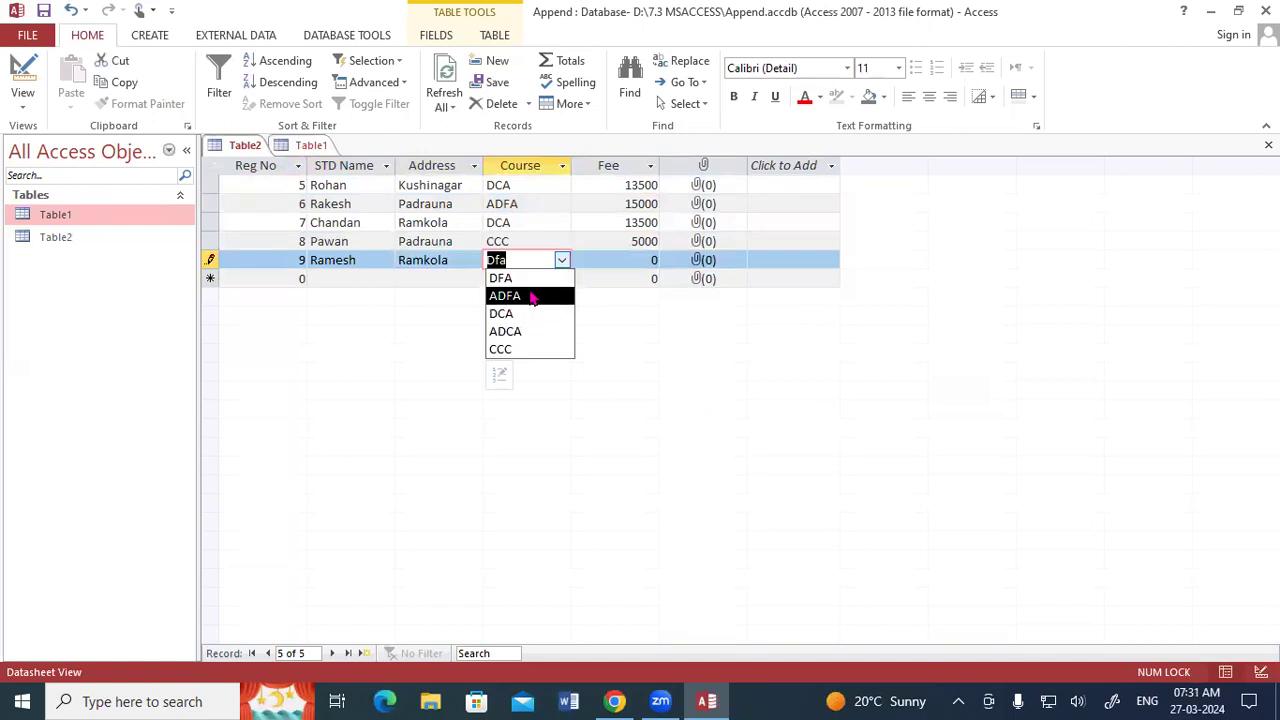
click(528, 279)
click(648, 260)
key(BackSpace)
text(9000)
key(Tab)
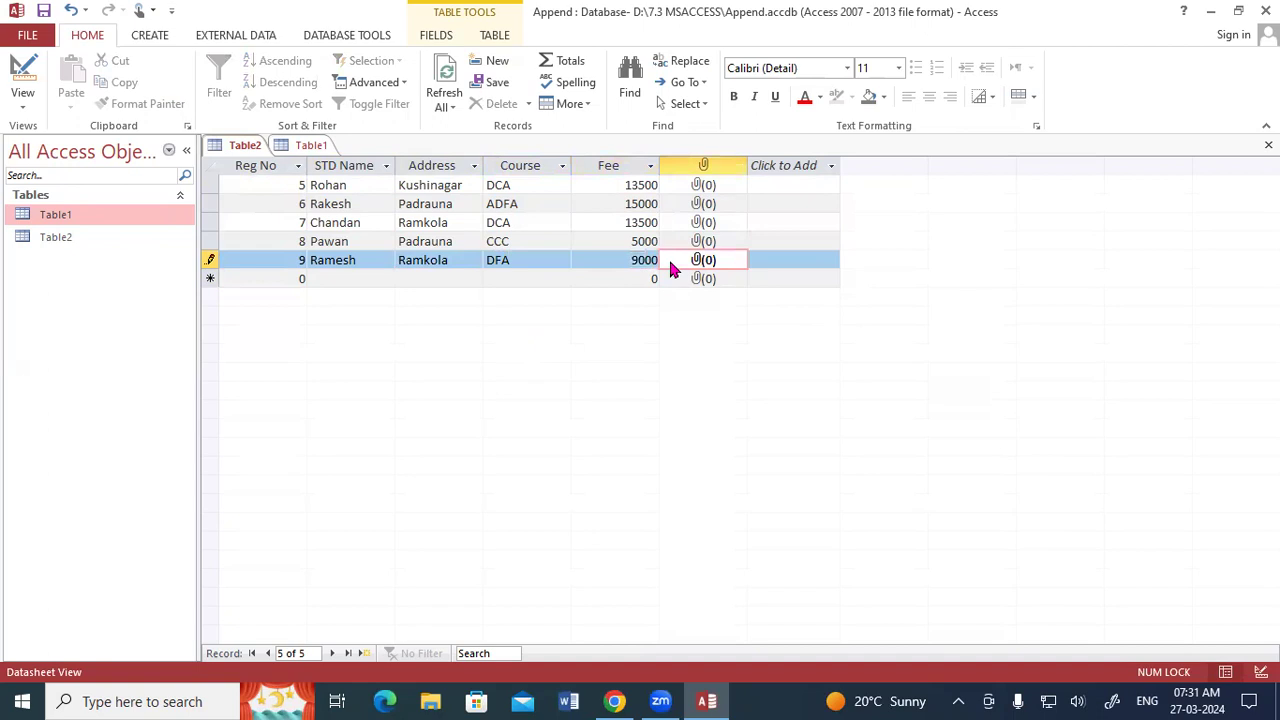
Save Table2 with its new records and close both open tables.
right_click(240, 148)
click(280, 156)
click(300, 147)
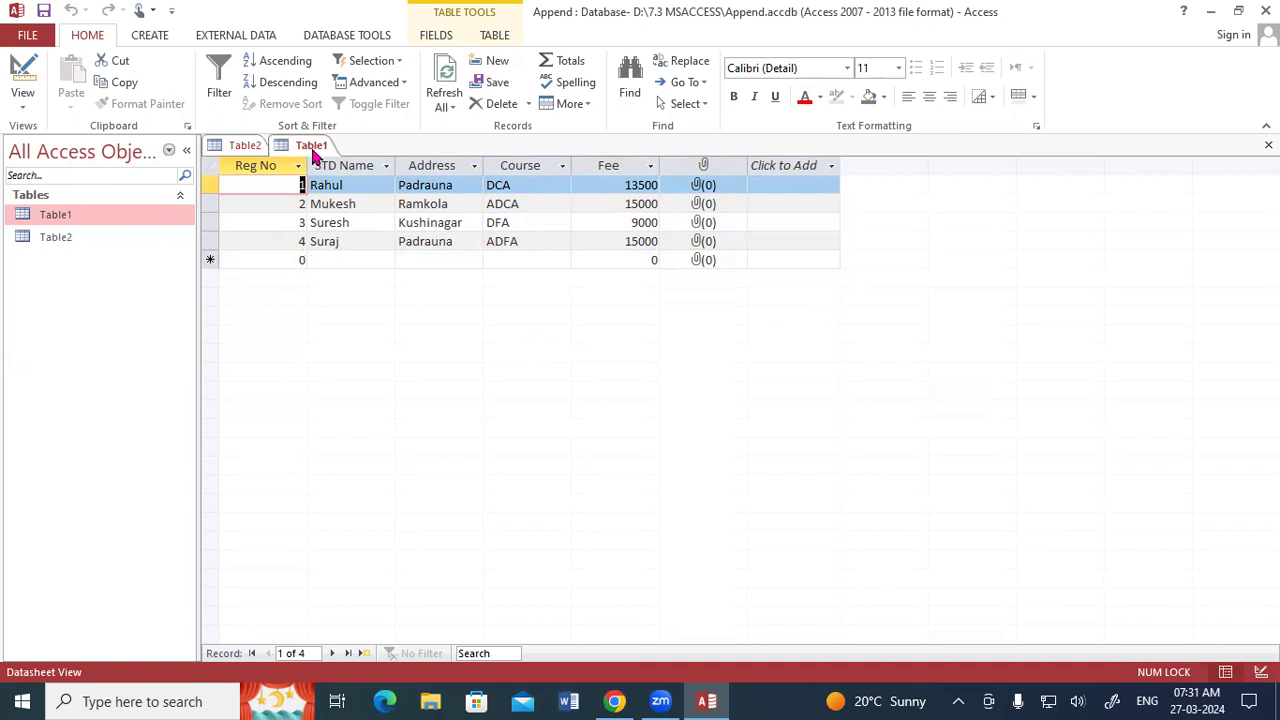
click(240, 146)
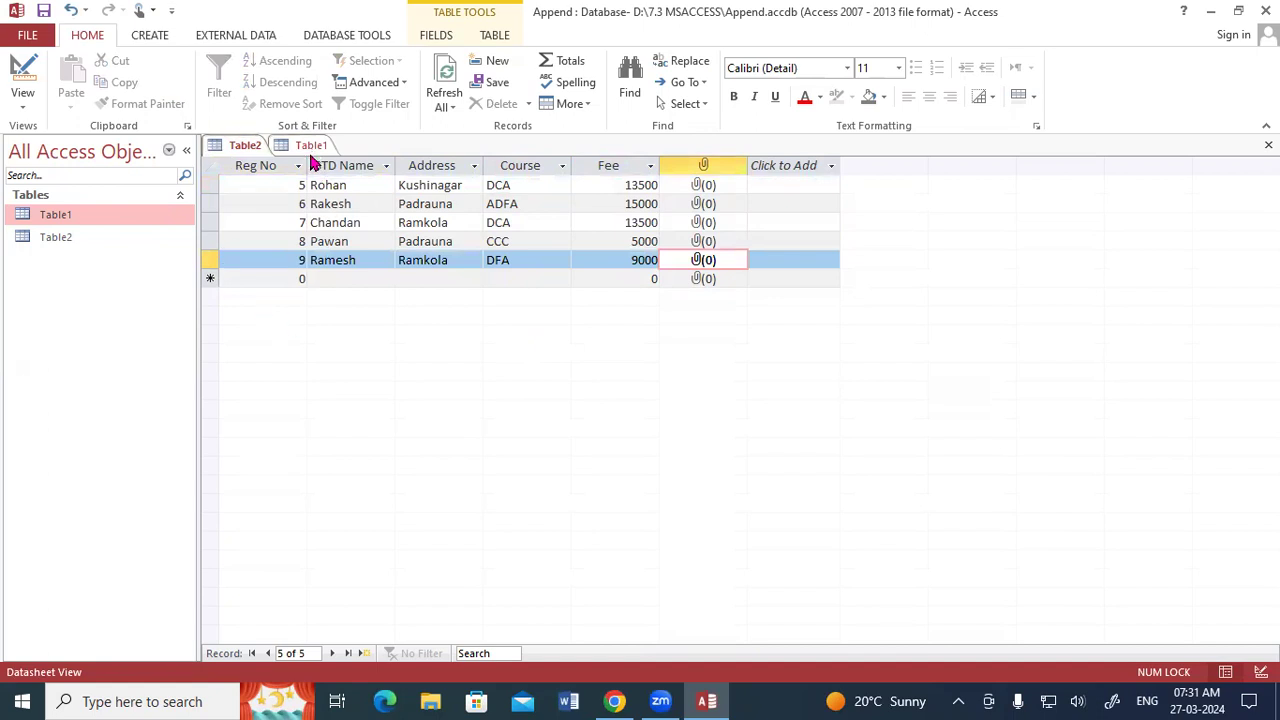
right_click(237, 147)
click(252, 158)
right_click(246, 147)
click(262, 182)
right_click(242, 147)
click(255, 158)
right_click(250, 148)
click(278, 178)
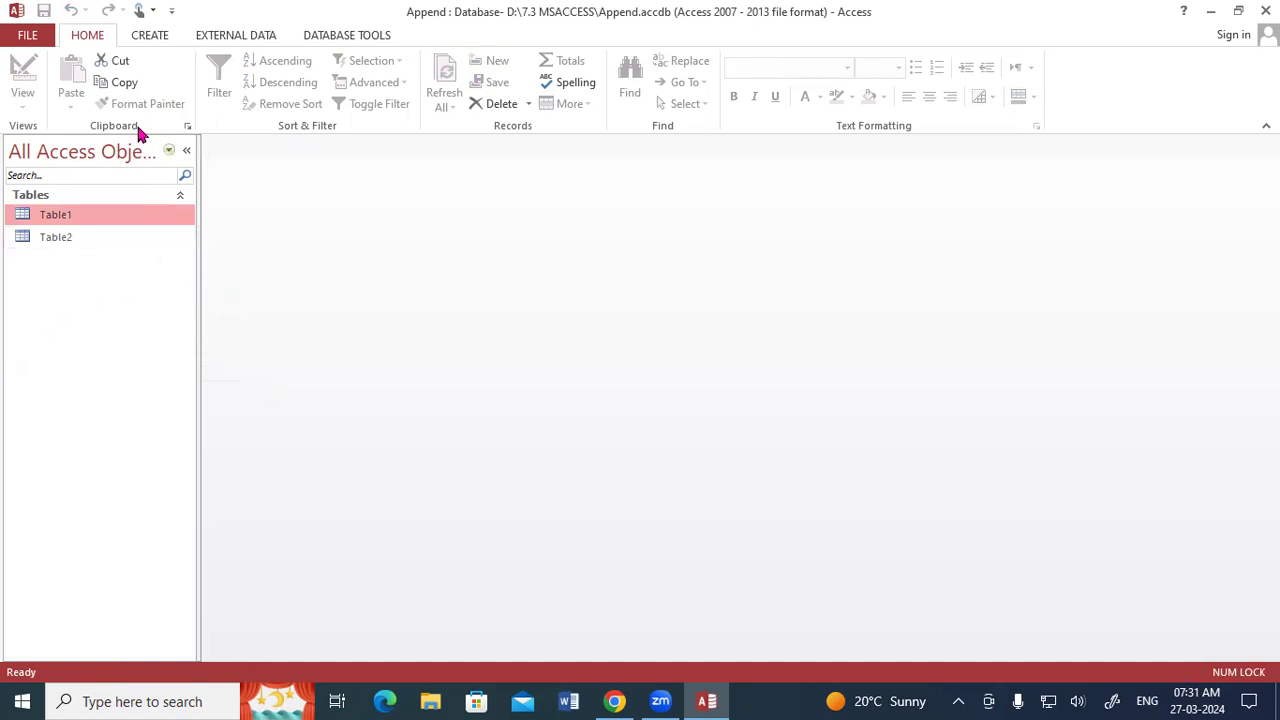
Create a new query in Design View and add Table1 to it.
click(148, 39)
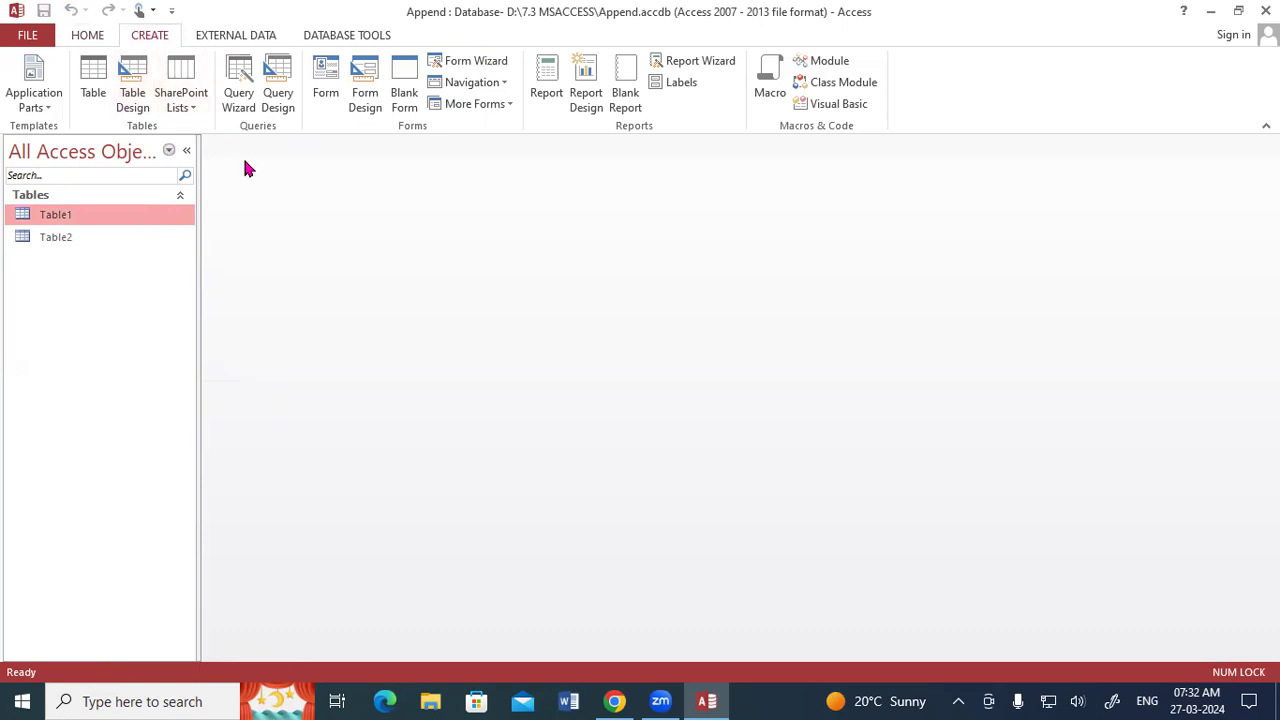
click(279, 100)
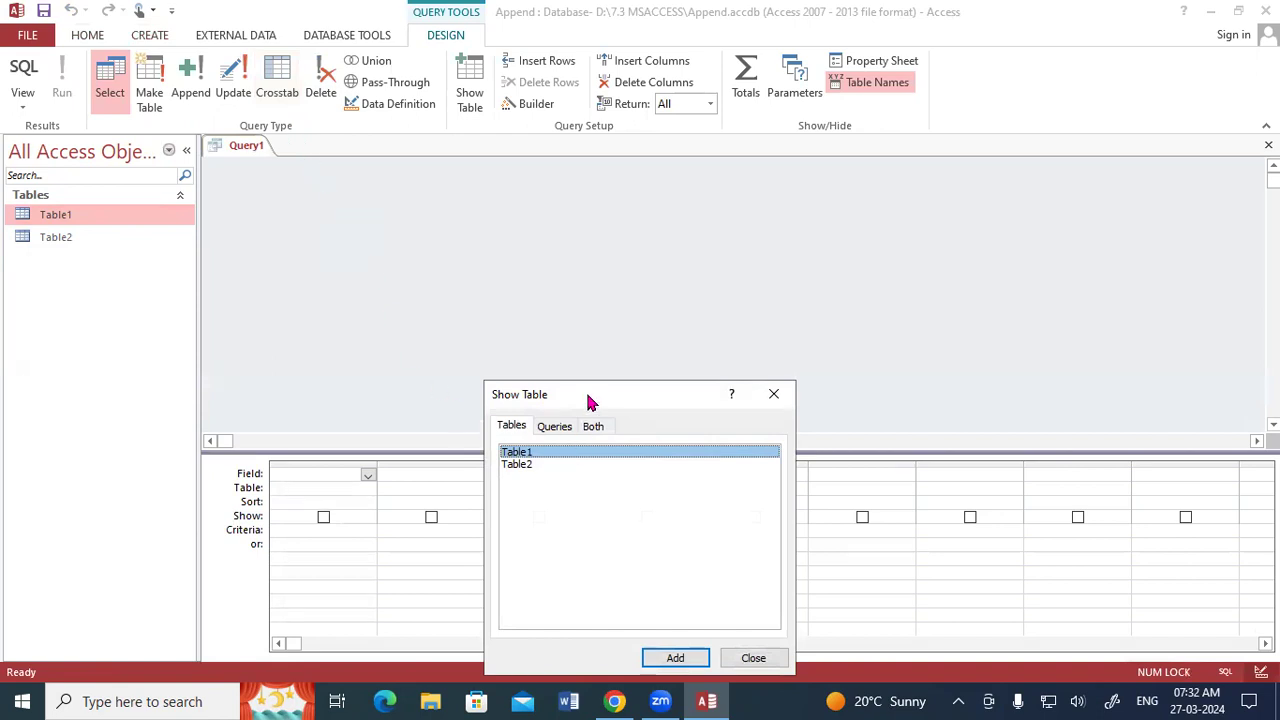
drag(590, 401, 583, 125)
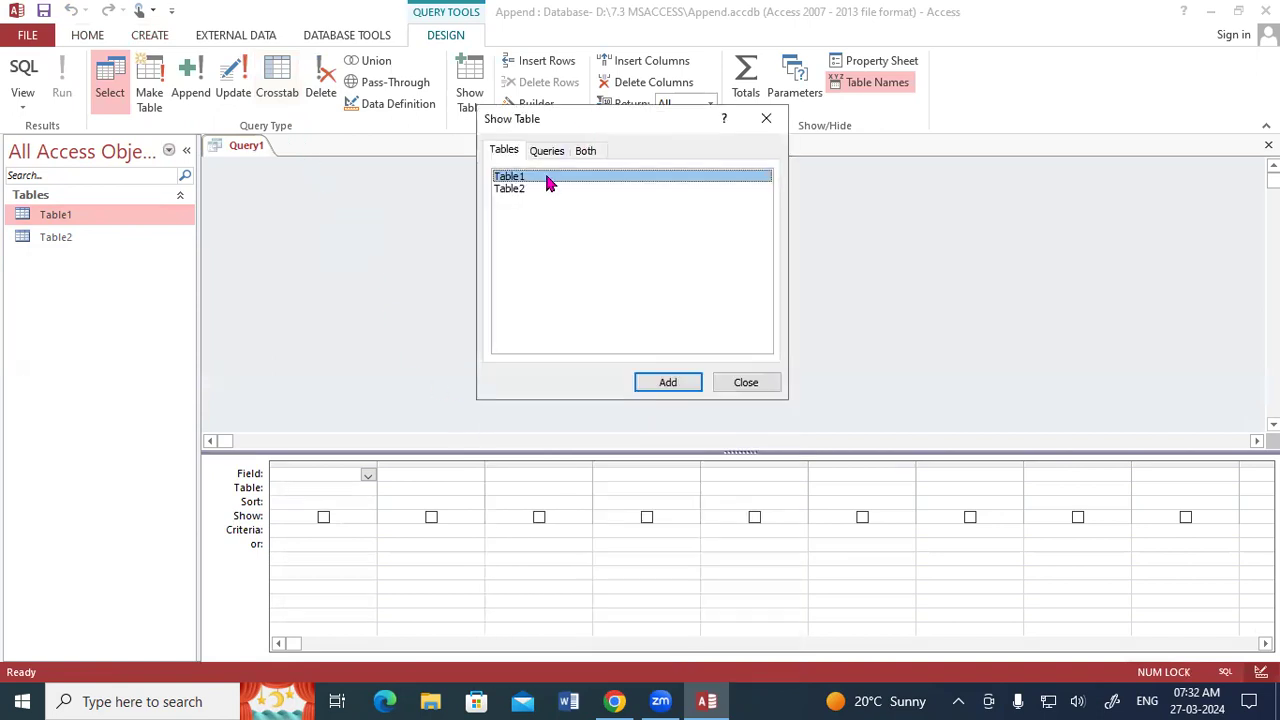
click(657, 385)
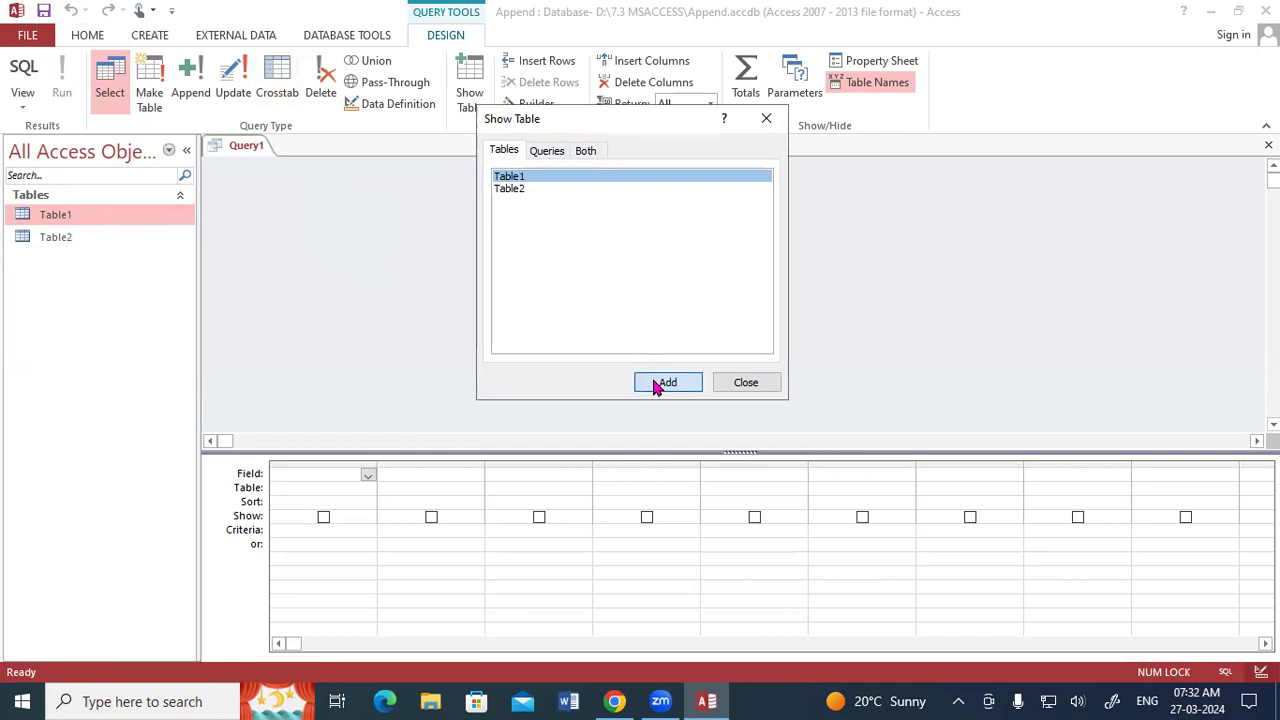
Discard the new query containing Table1 without saving its design.
click(746, 384)
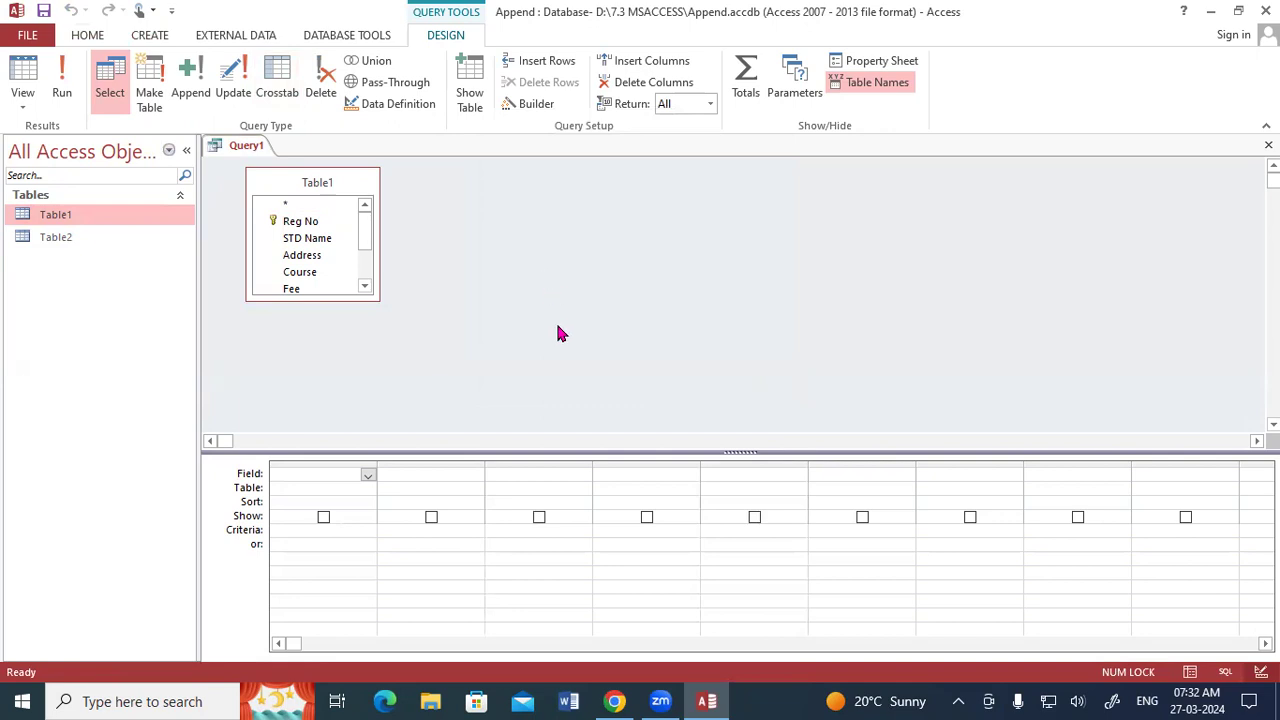
click(469, 92)
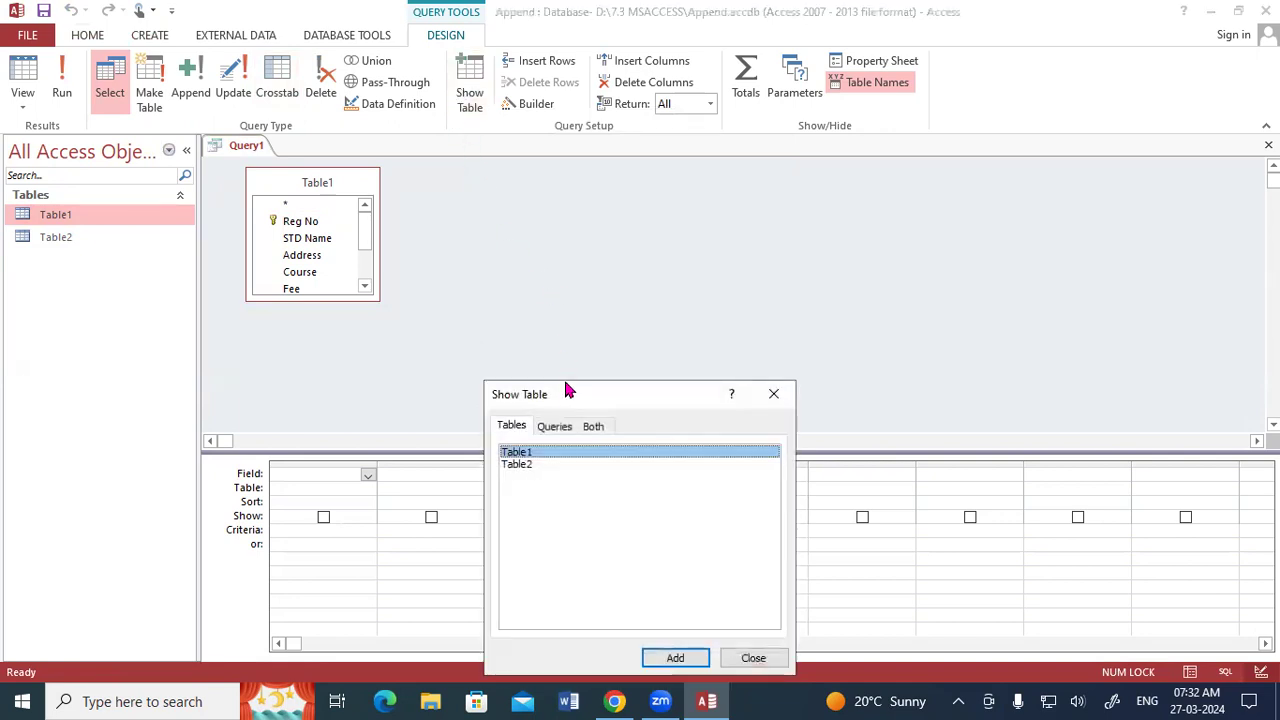
drag(563, 402, 552, 199)
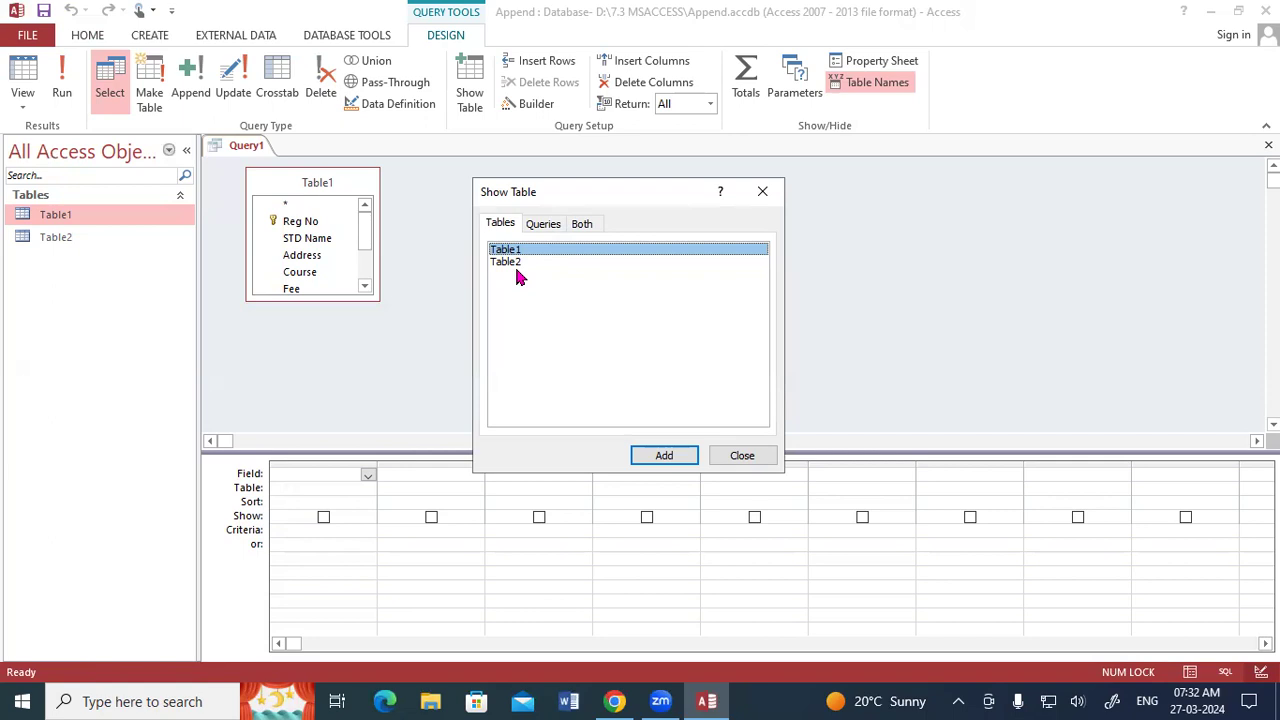
click(512, 264)
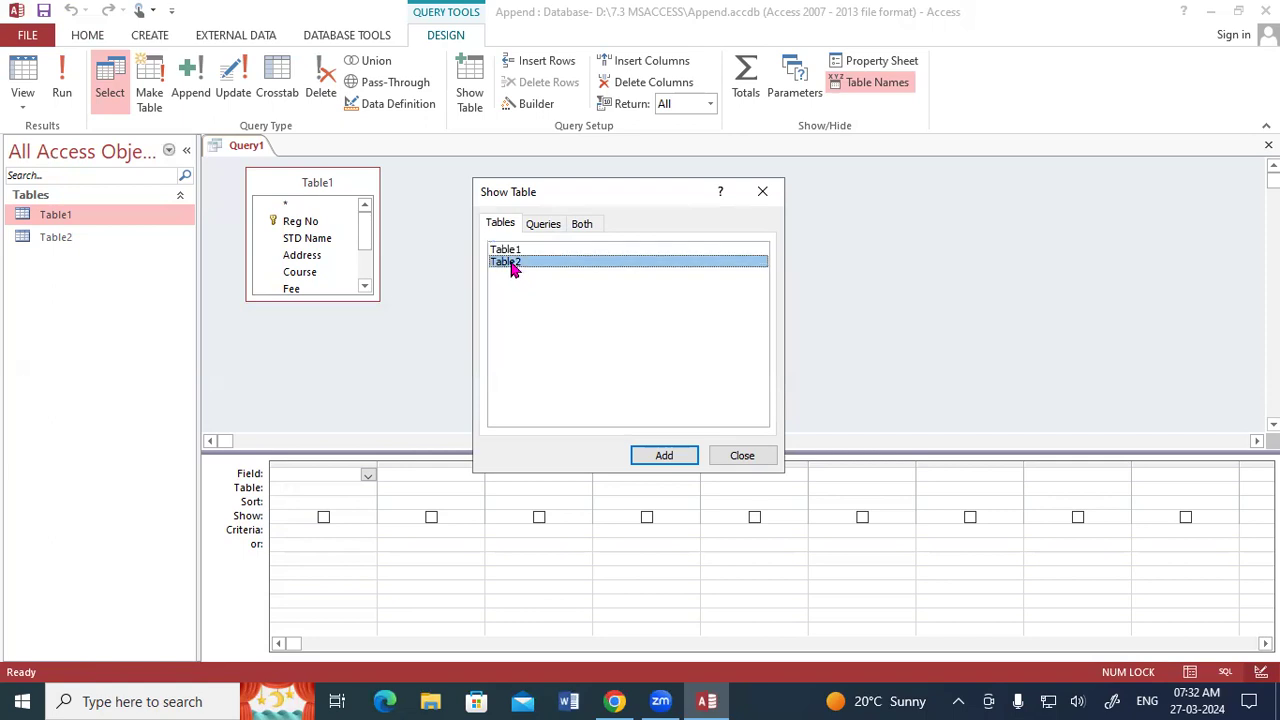
click(762, 191)
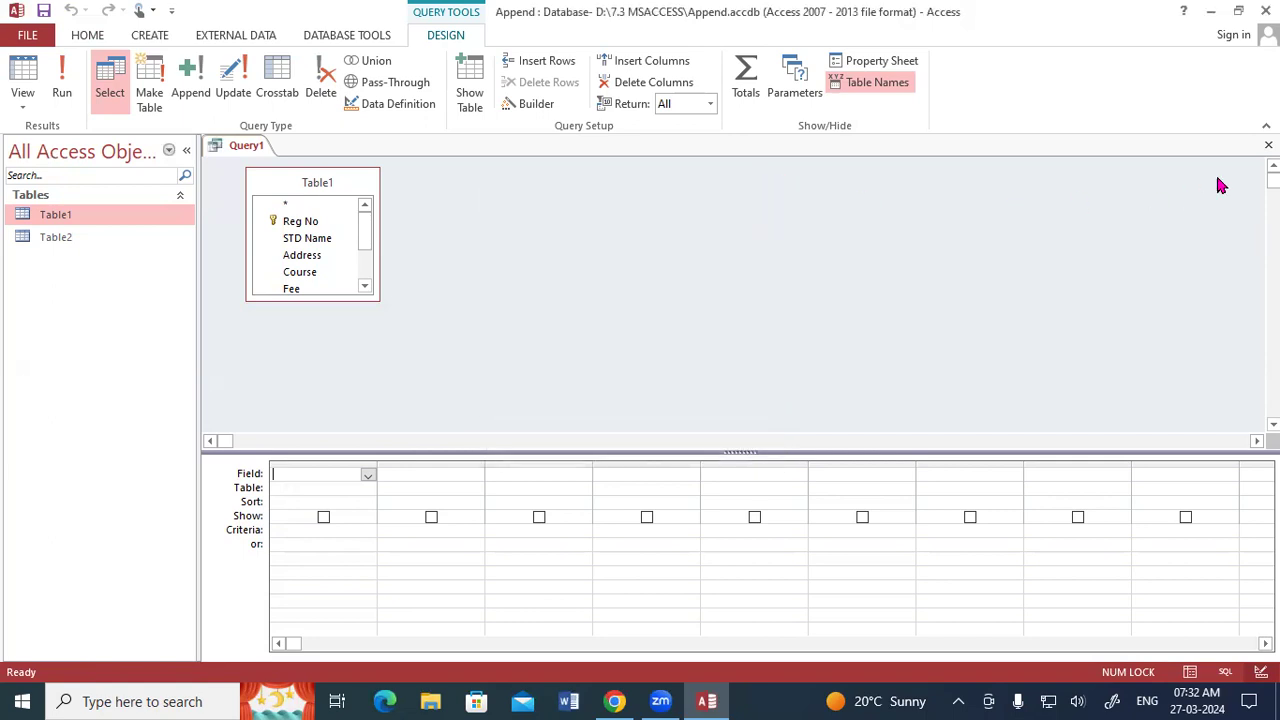
click(1268, 145)
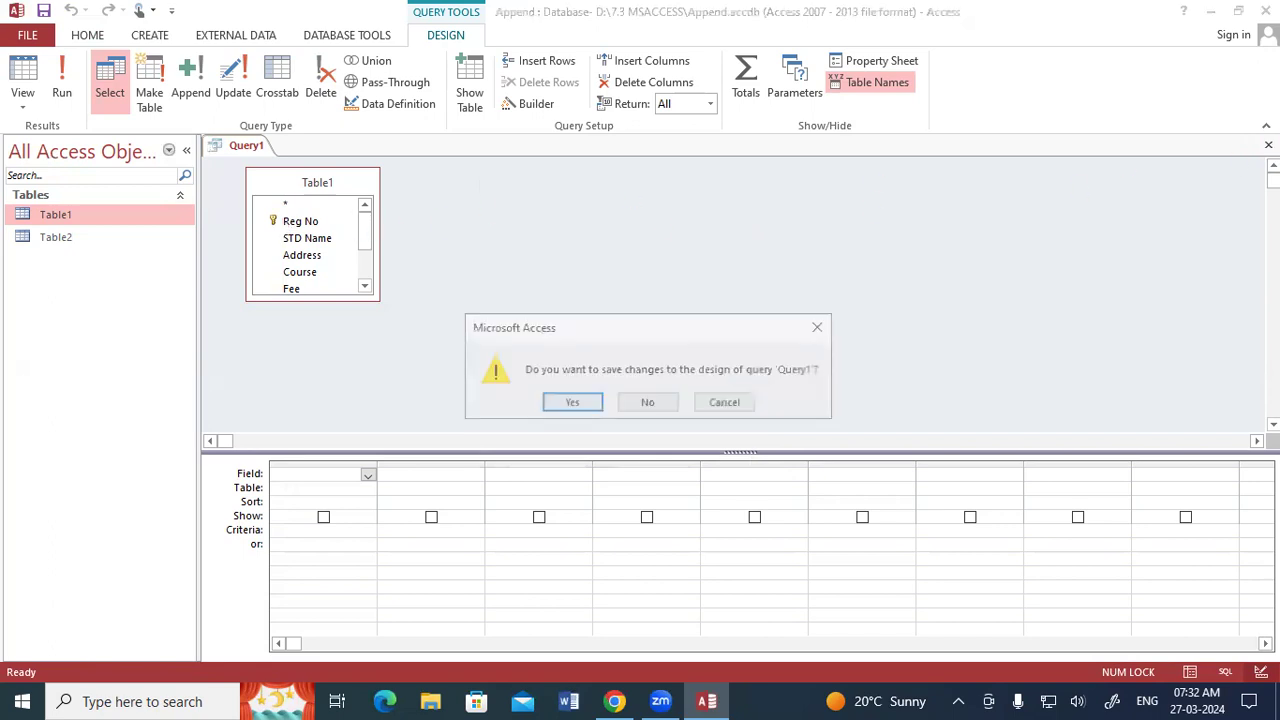
click(651, 403)
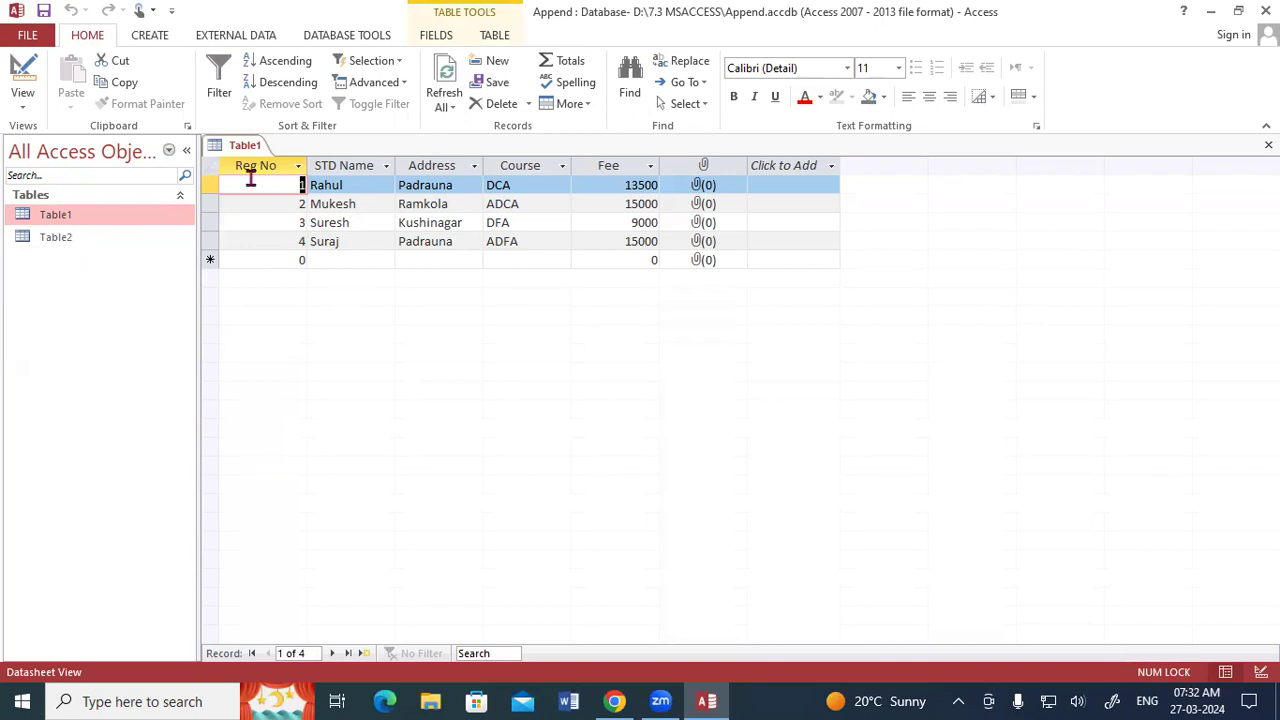
Review the student records in Table1 and close its datasheet.
click(86, 240)
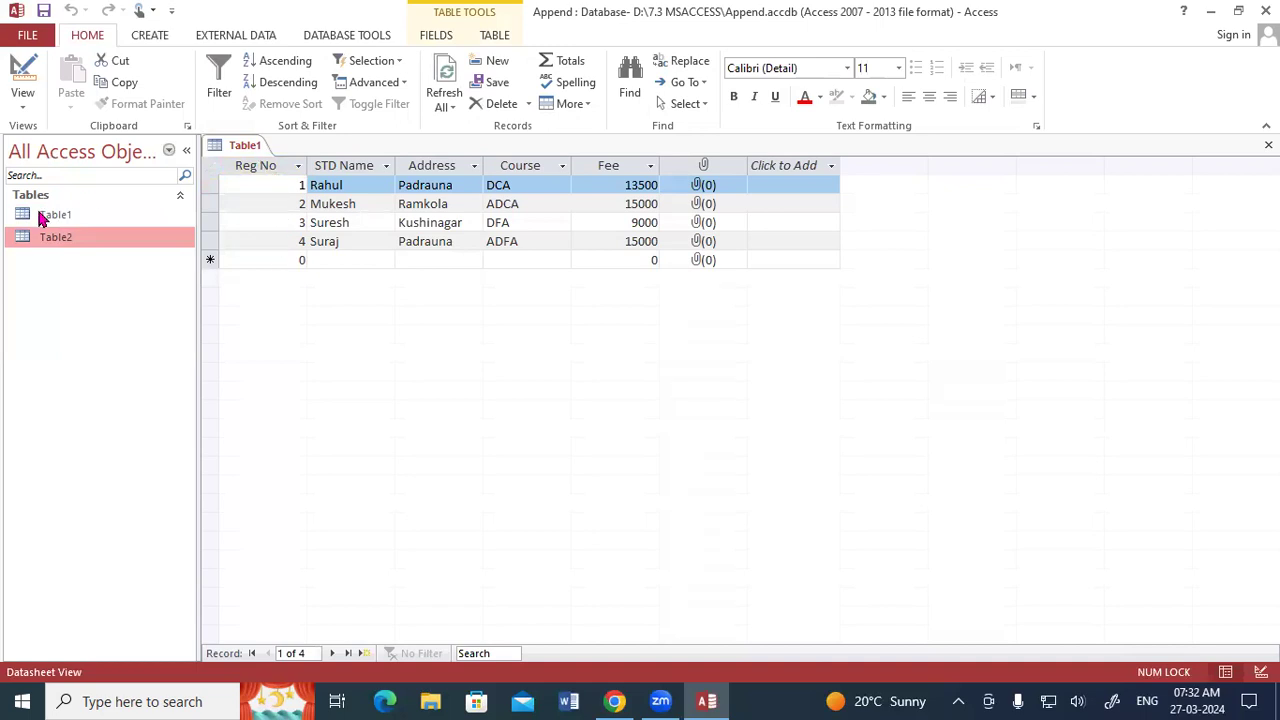
right_click(243, 146)
click(274, 185)
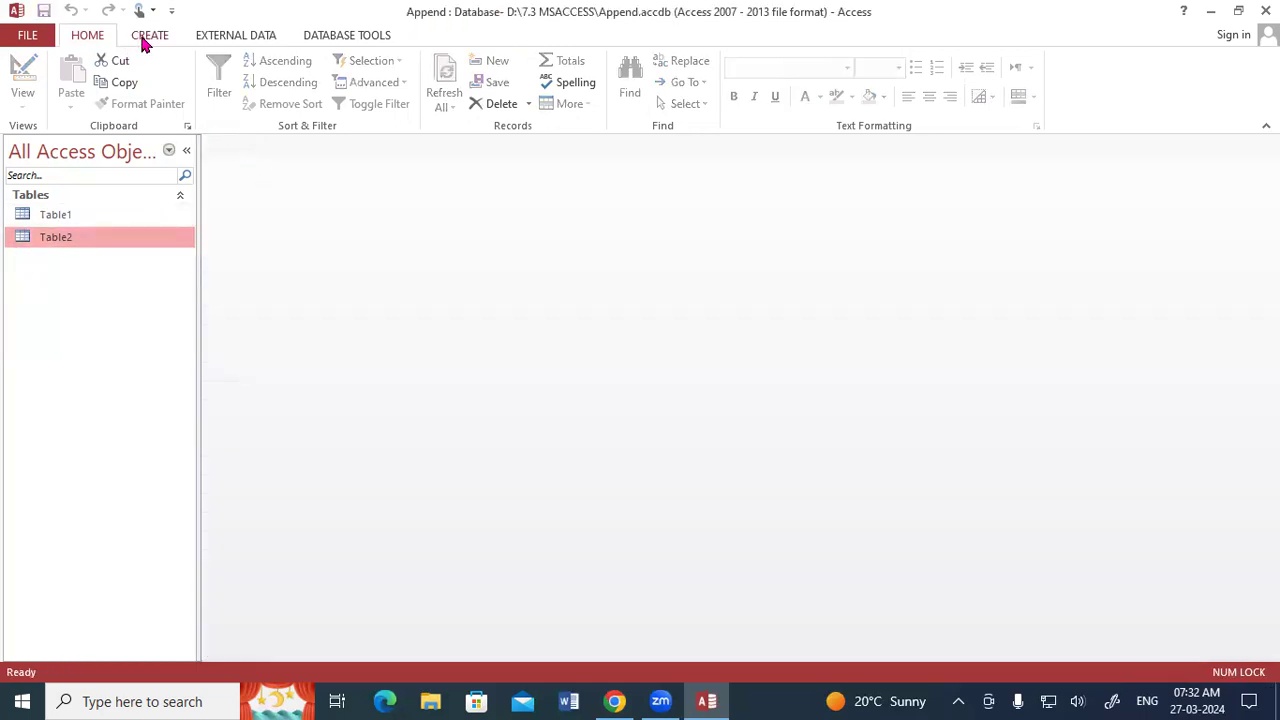
Create a new query in Design View with Table1 as its source table.
click(145, 36)
click(280, 88)
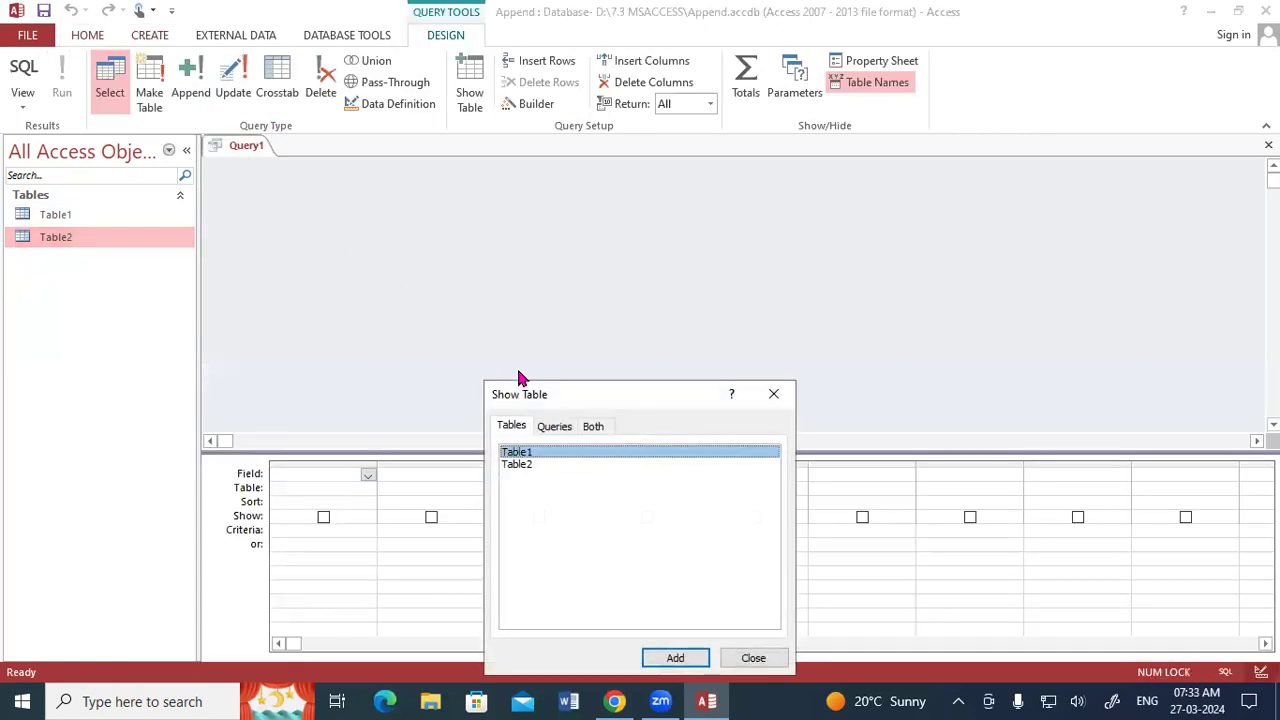
drag(557, 385, 545, 108)
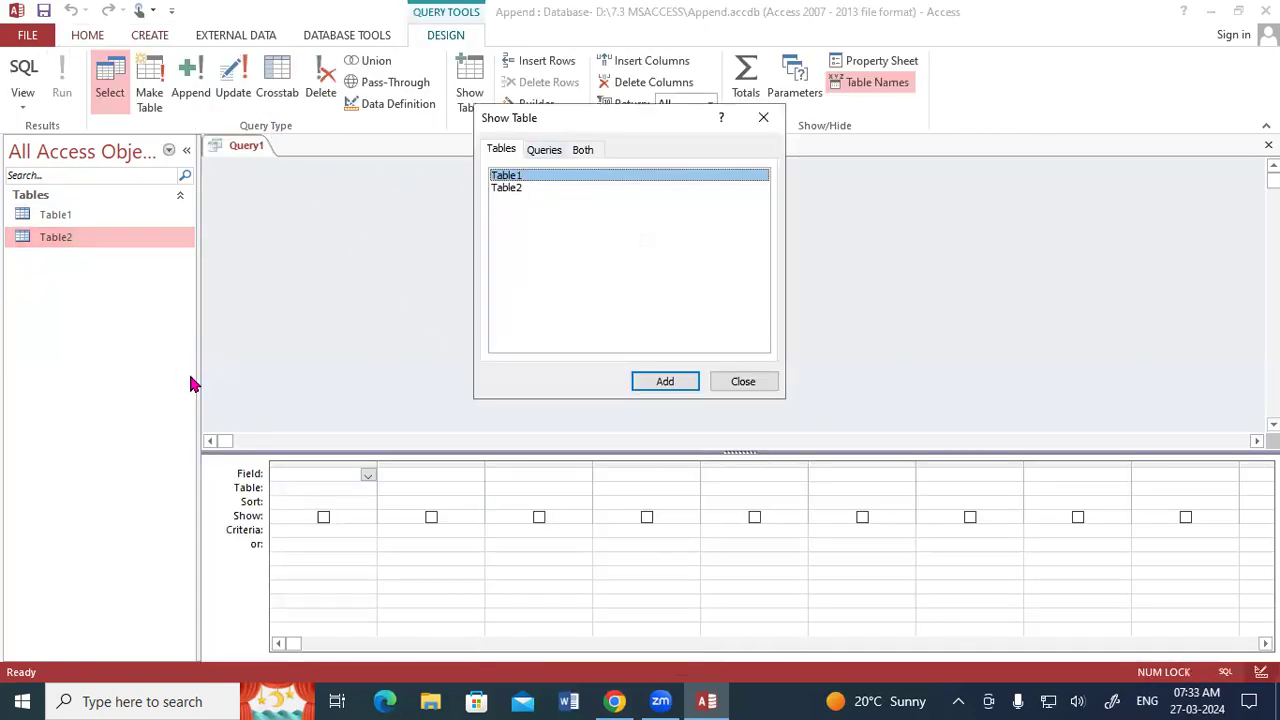
click(658, 385)
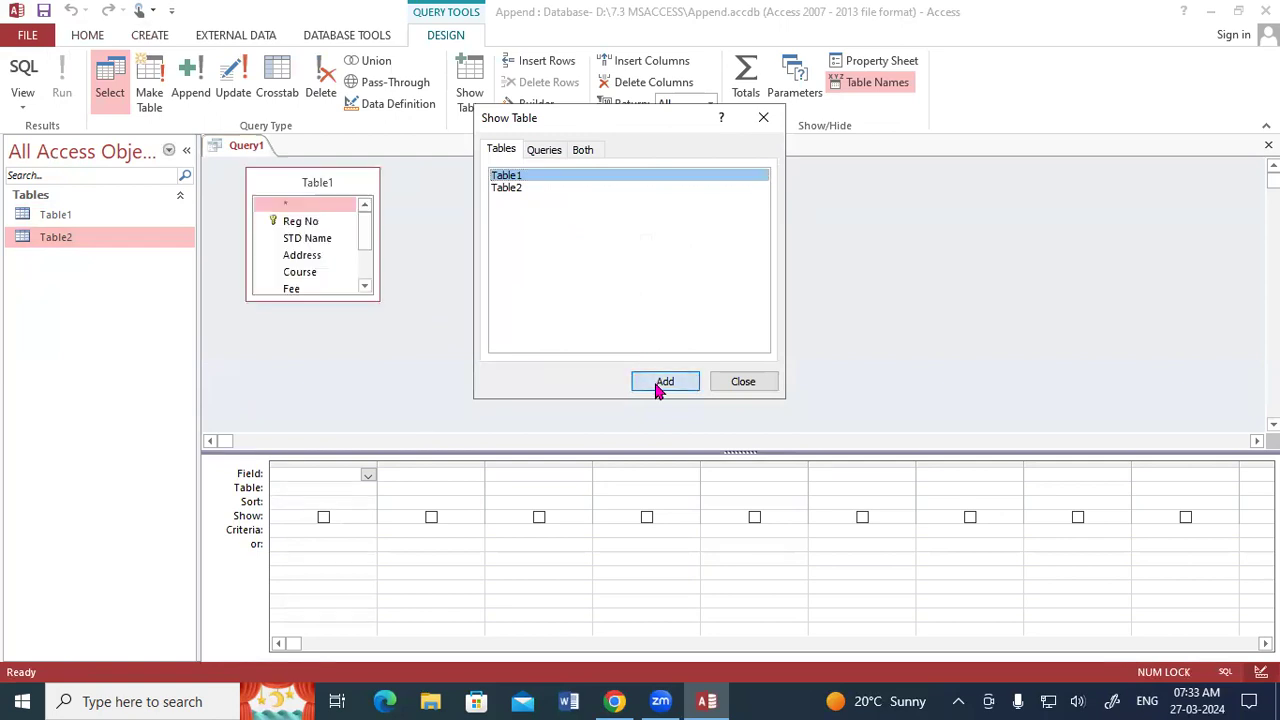
click(763, 383)
Enlarge the Table1 field list and add all its fields, Reg No through Photo, to the query grid.
drag(372, 292, 394, 357)
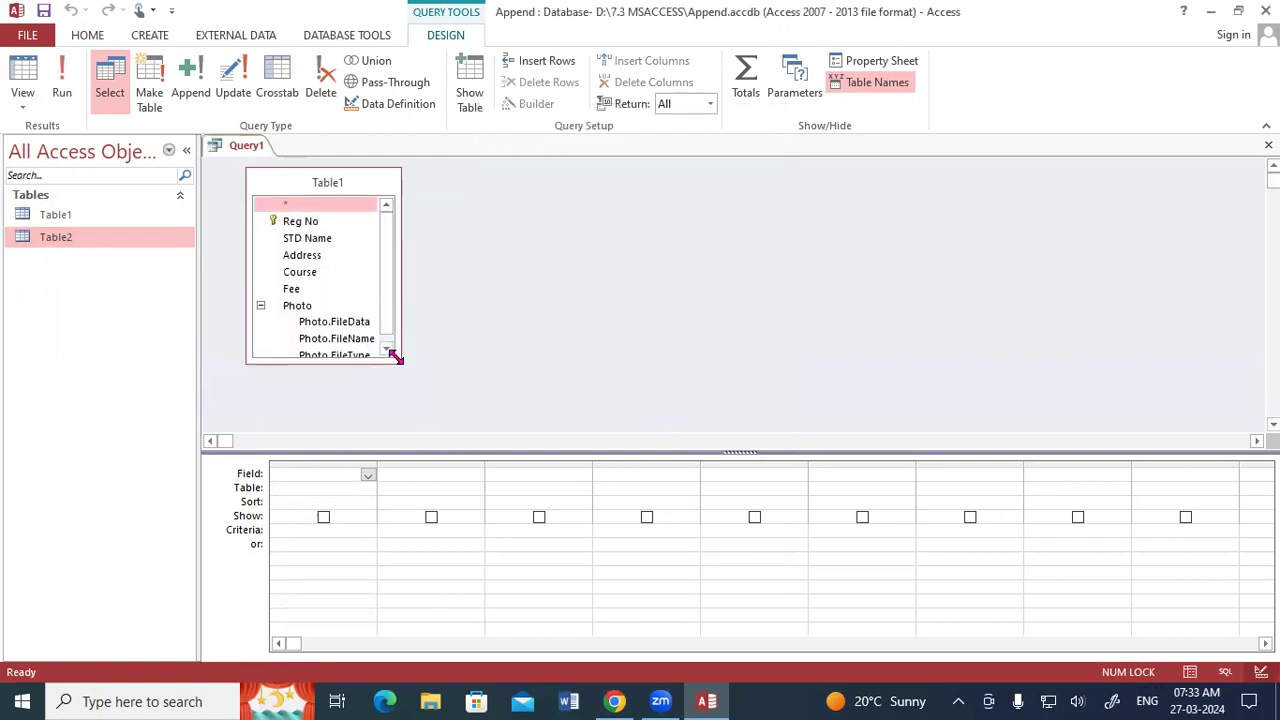
double_click(293, 185)
drag(305, 233, 311, 463)
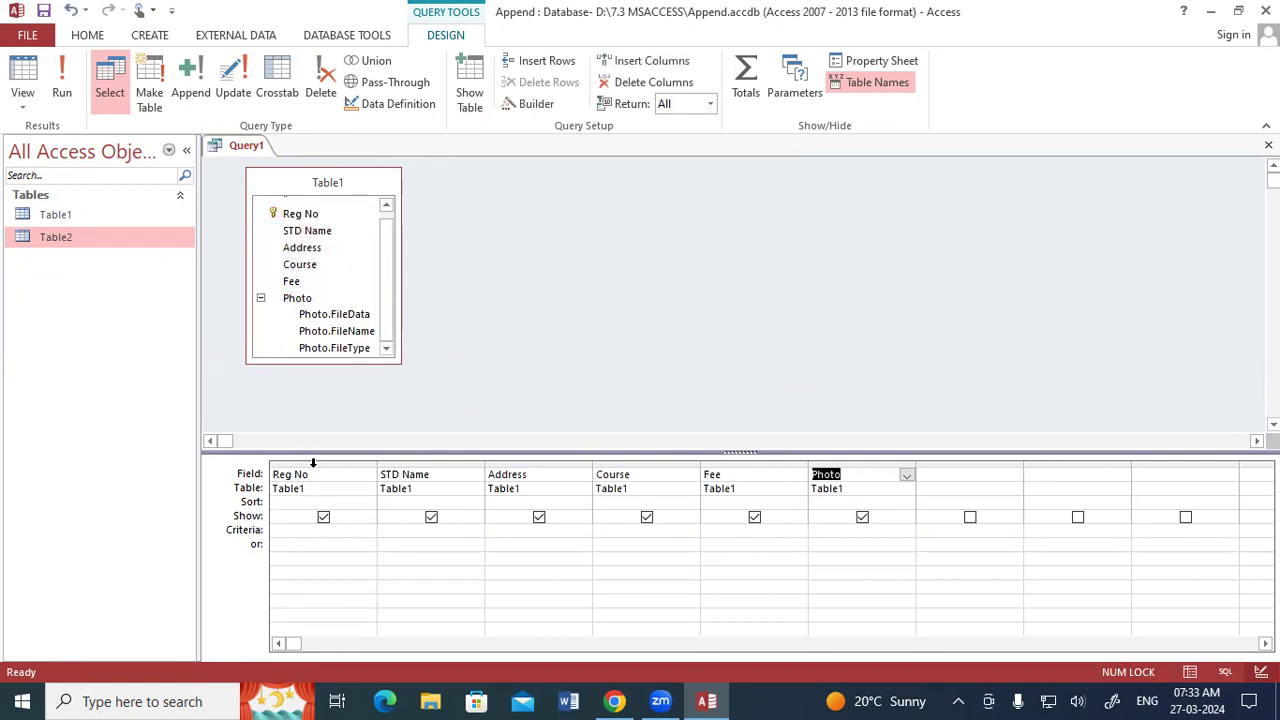
Change the query to an Append query that adds records to Table2 in the current database.
click(190, 92)
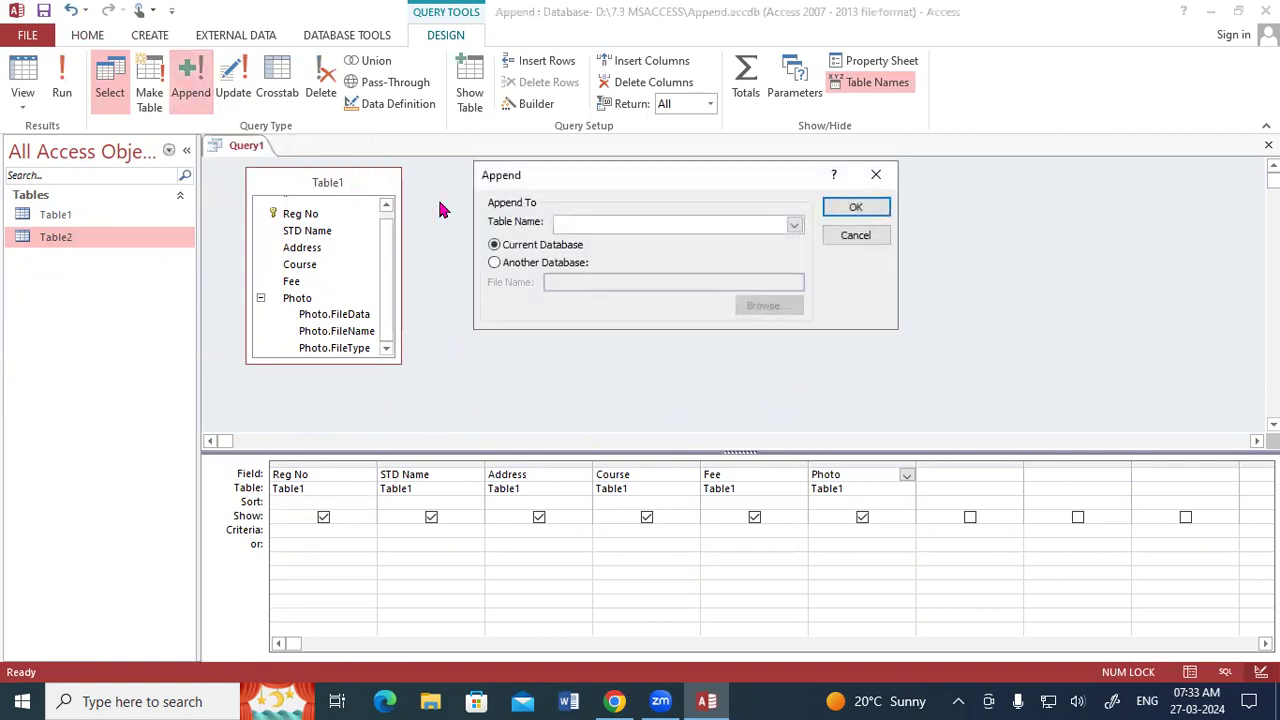
drag(507, 175, 487, 141)
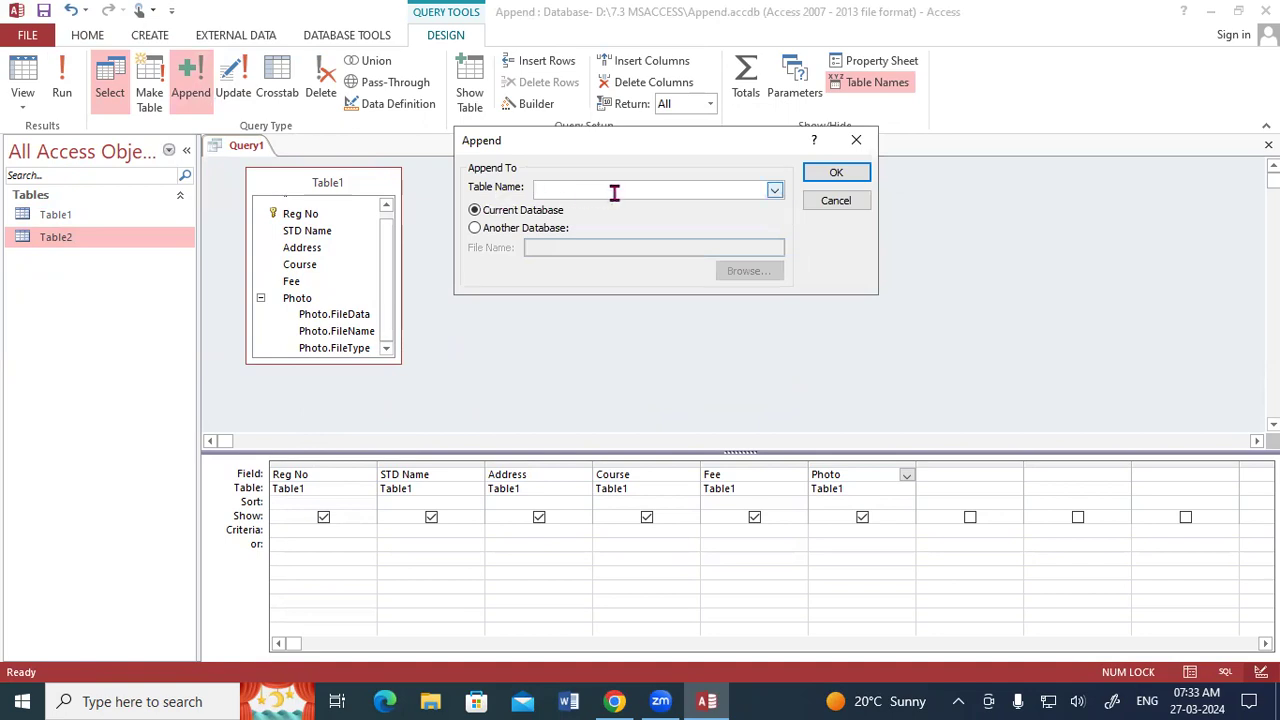
click(775, 190)
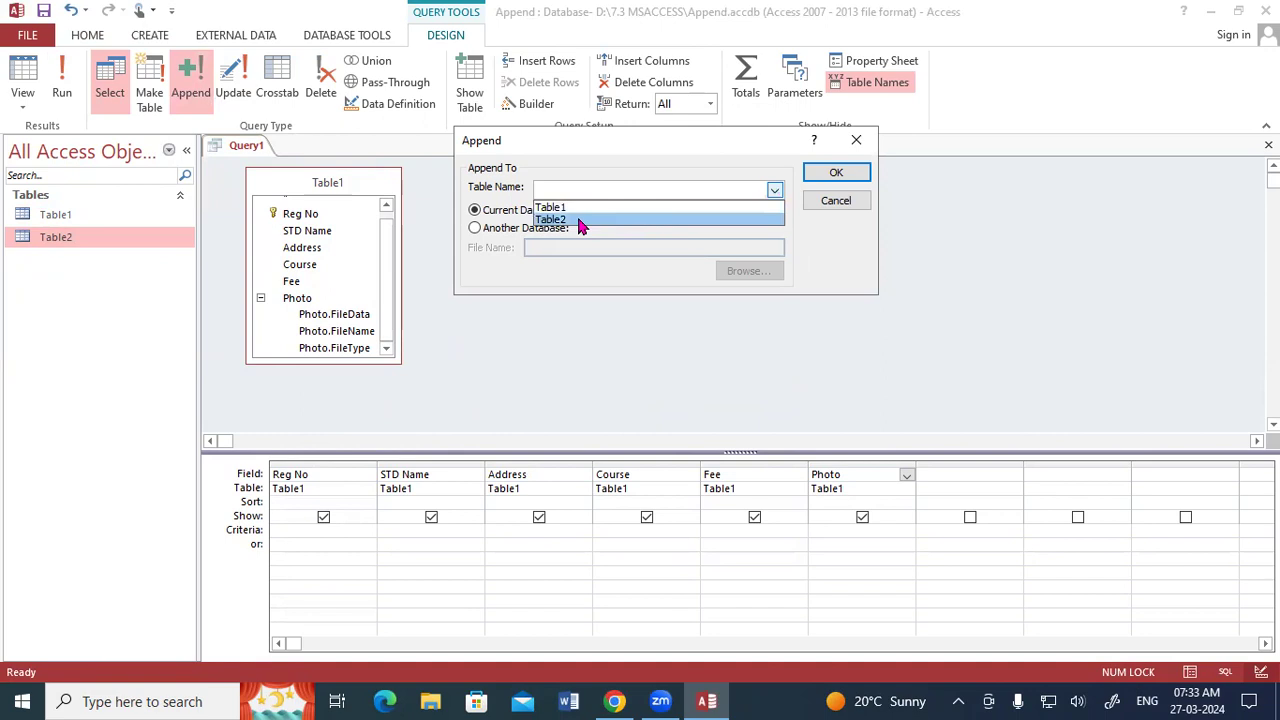
click(580, 220)
click(631, 188)
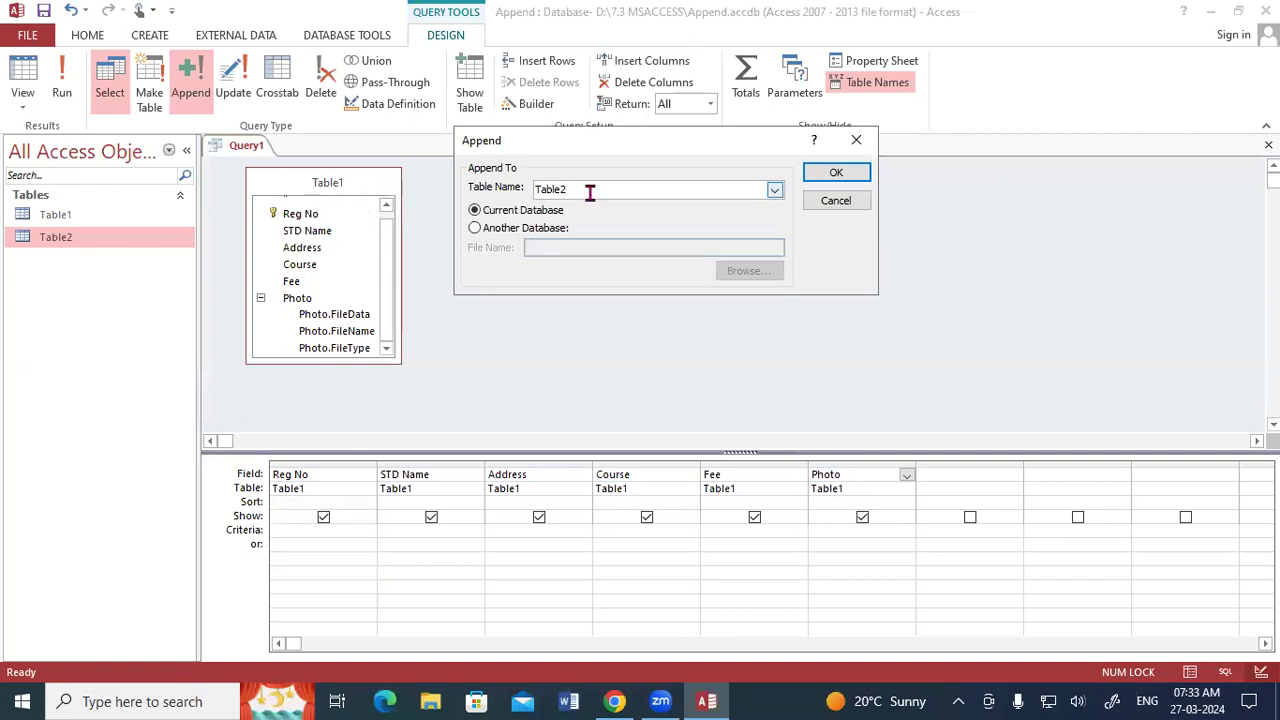
click(838, 174)
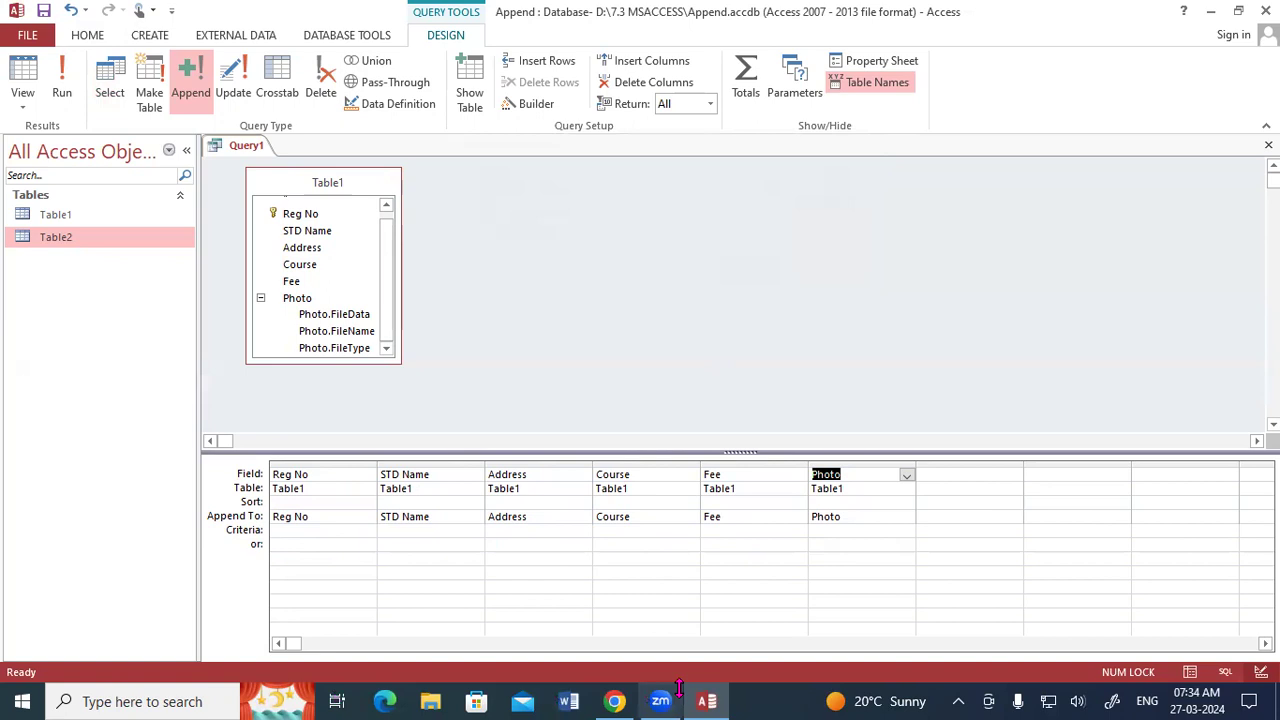
mouse_move(478, 176)
mouse_down()
mouse_move(558, 140)
mouse_move(600, 140)
mouse_up()
drag(516, 208, 628, 148)
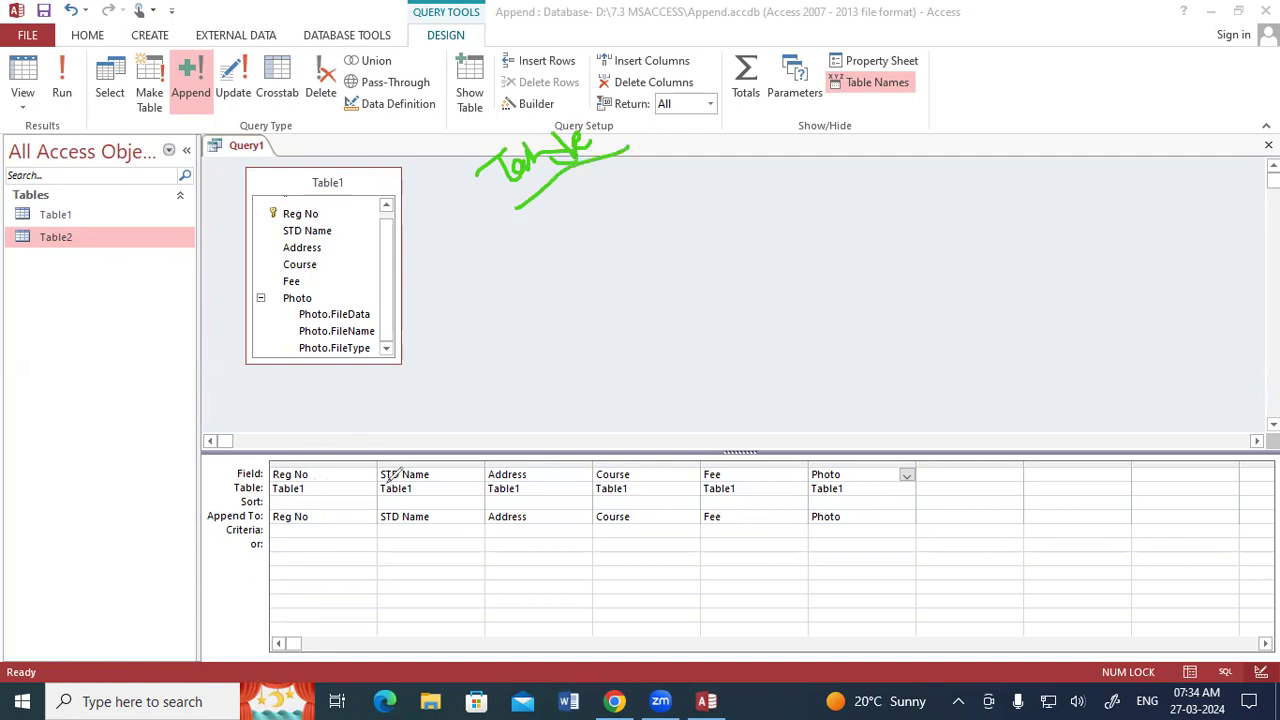
mouse_move(492, 466)
mouse_down()
mouse_move(520, 482)
mouse_move(497, 457)
mouse_up()
mouse_move(500, 502)
mouse_down()
mouse_move(500, 533)
mouse_move(530, 538)
mouse_move(530, 496)
mouse_move(494, 500)
mouse_up()
mouse_move(598, 248)
mouse_down()
mouse_move(632, 242)
mouse_move(640, 262)
mouse_move(654, 223)
mouse_move(662, 258)
mouse_move(660, 232)
mouse_up()
drag(610, 292, 660, 256)
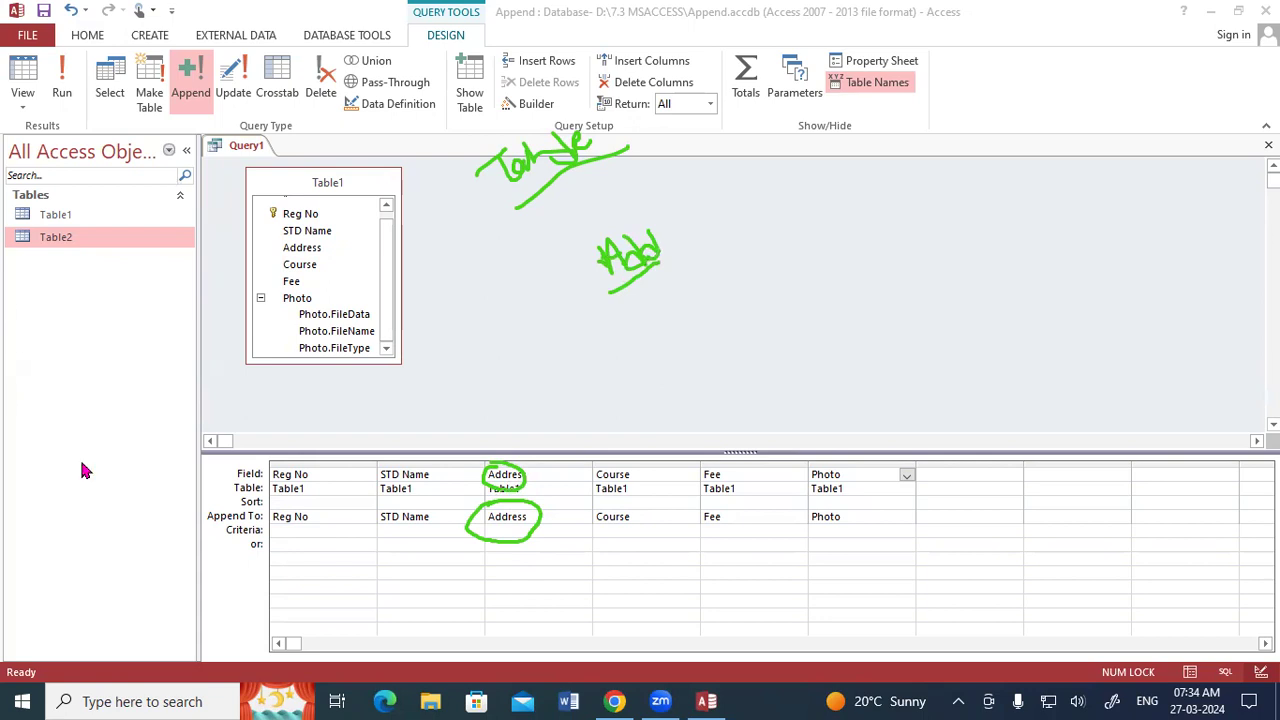
Choose Reg No, STD Name and Address as the Append To fields for the matching query columns.
click(514, 518)
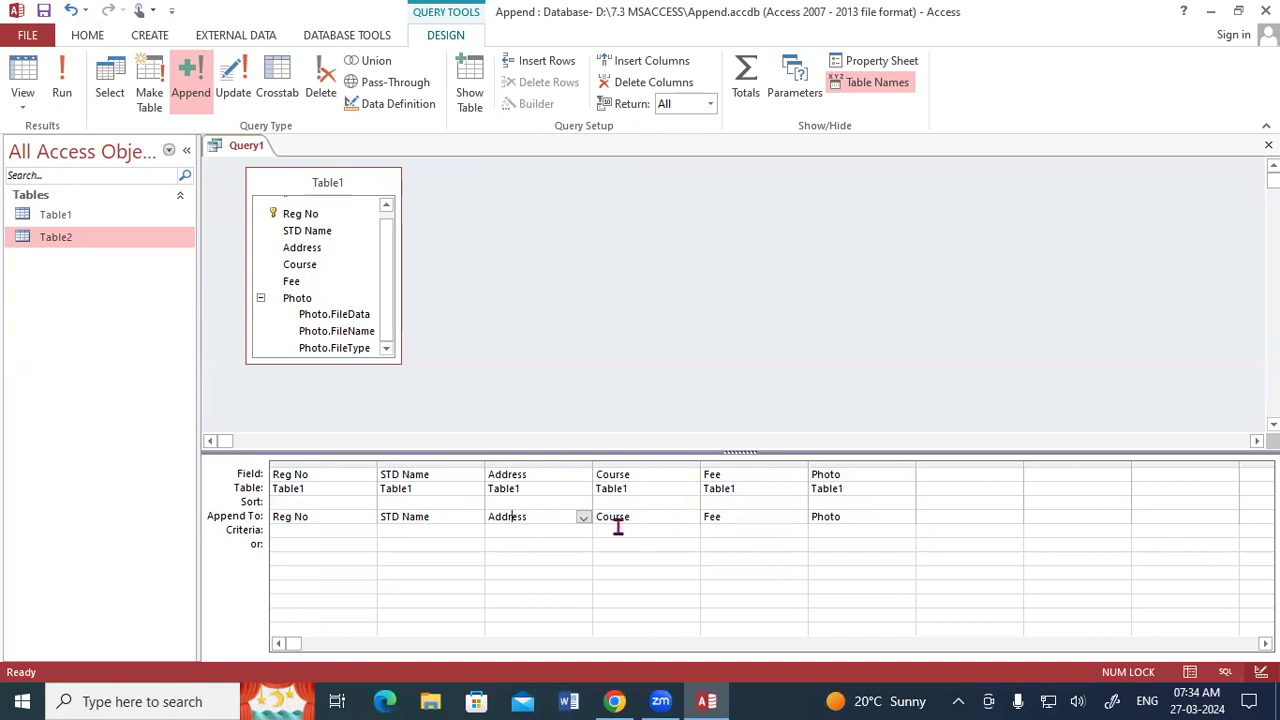
click(582, 517)
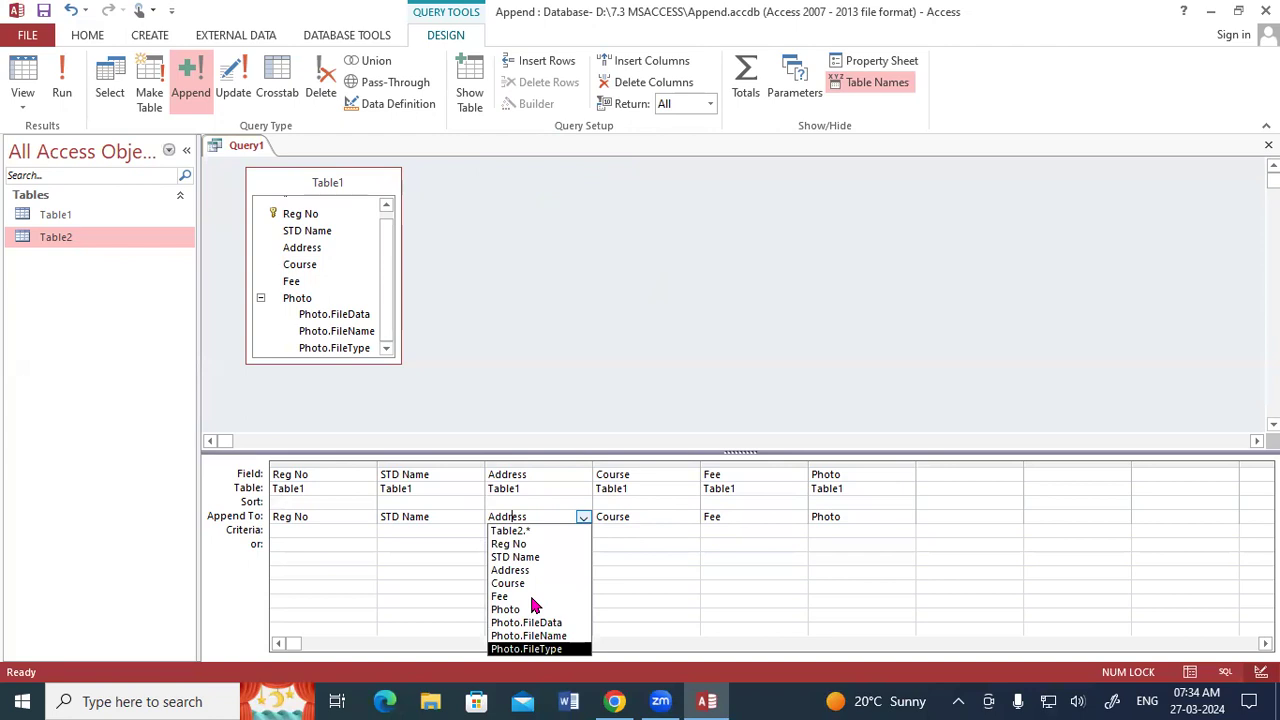
click(345, 575)
click(340, 516)
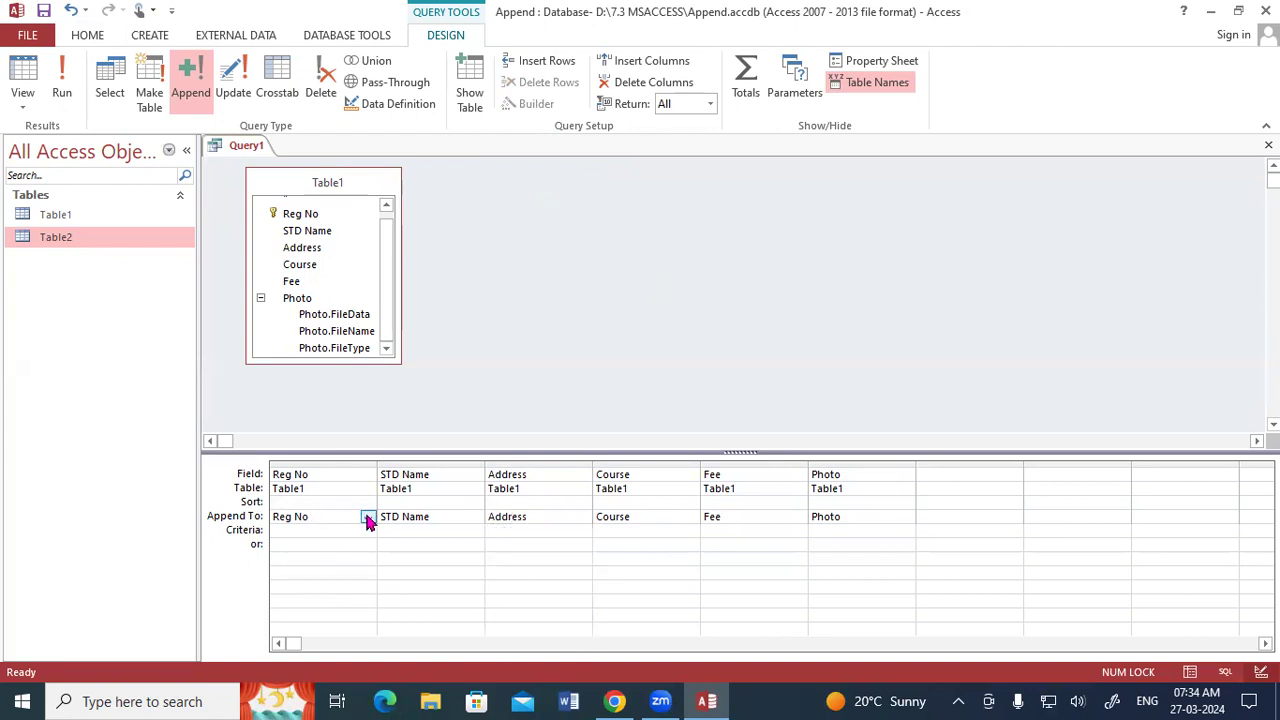
click(368, 517)
click(316, 545)
click(452, 516)
click(475, 517)
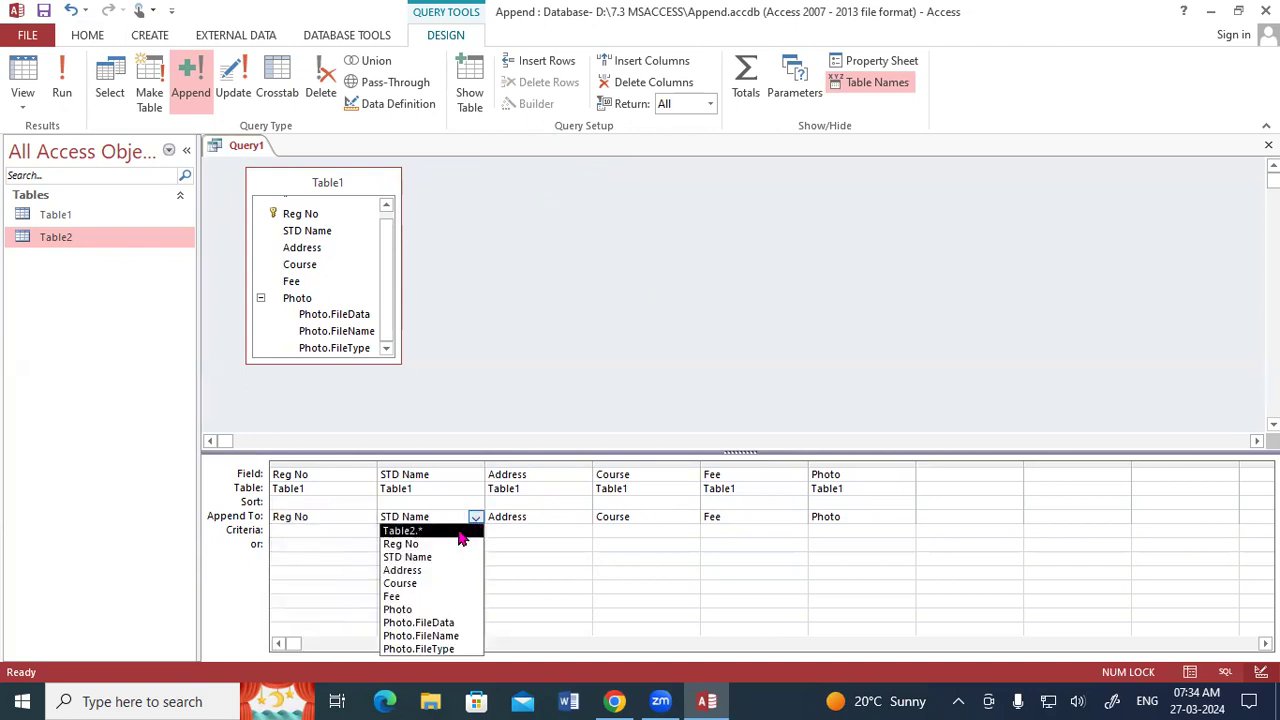
click(415, 558)
click(554, 518)
click(583, 518)
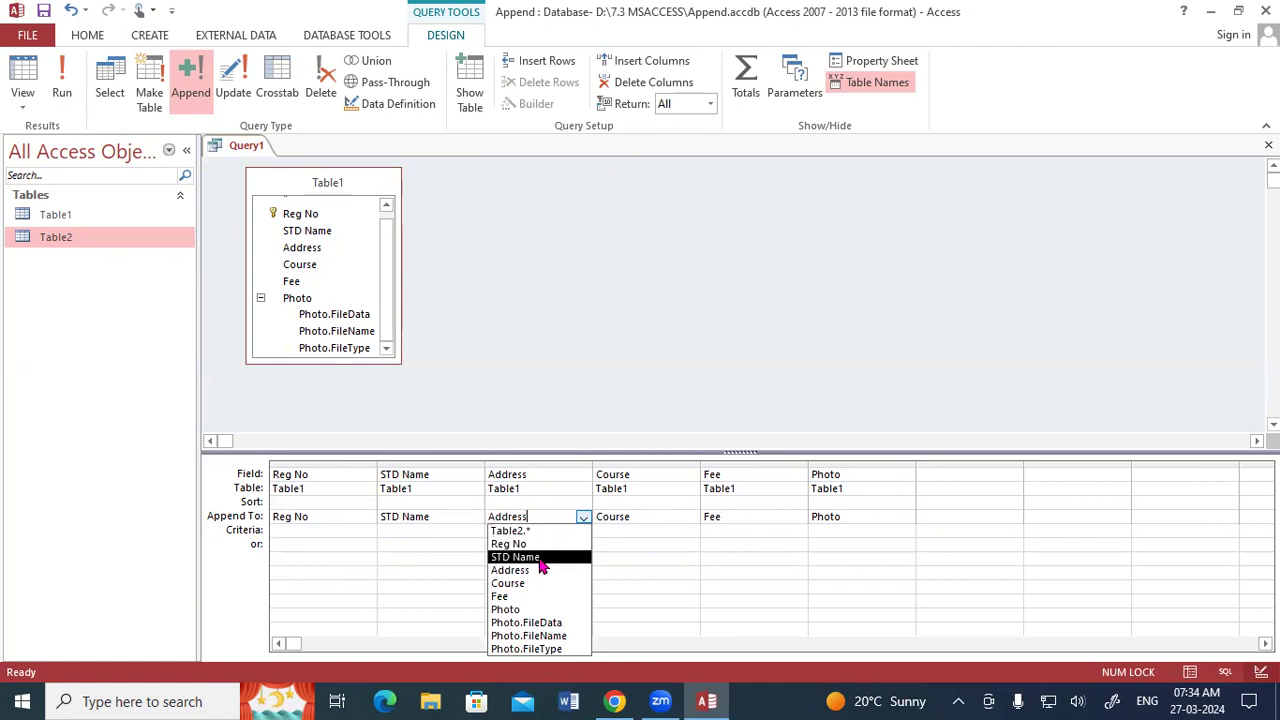
click(526, 566)
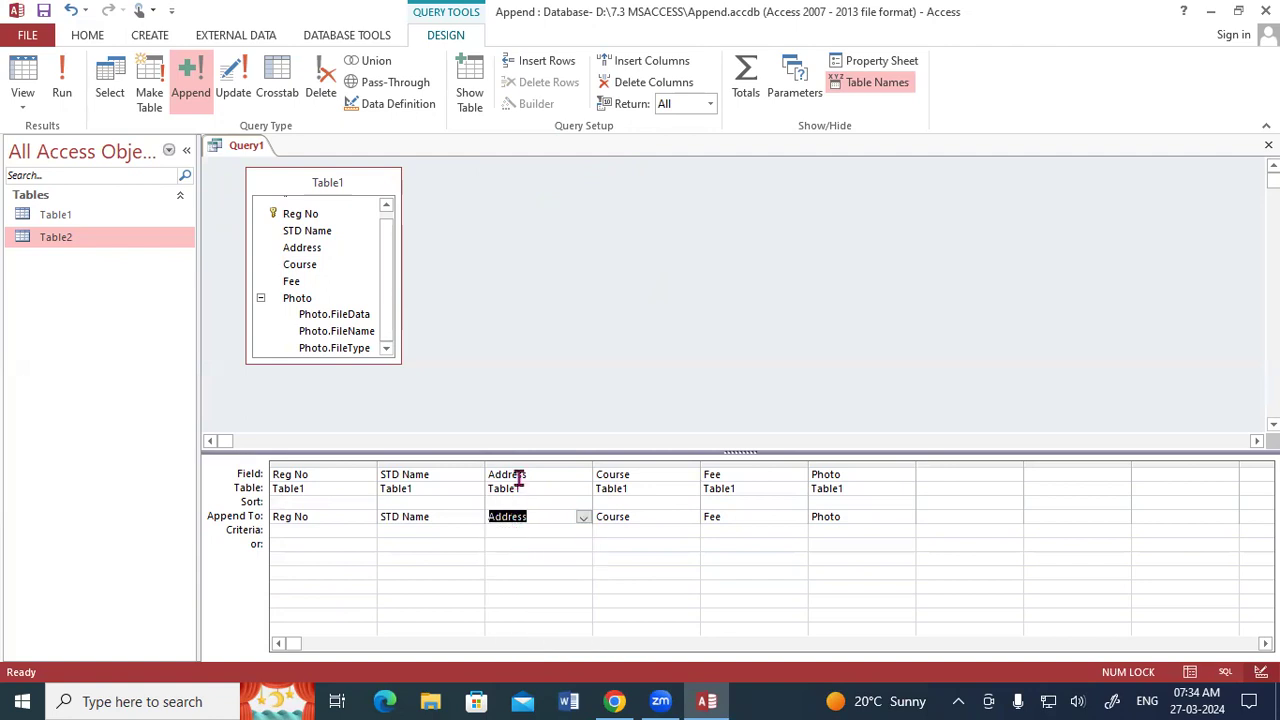
Try to run the append query with the Photo field included.
click(541, 541)
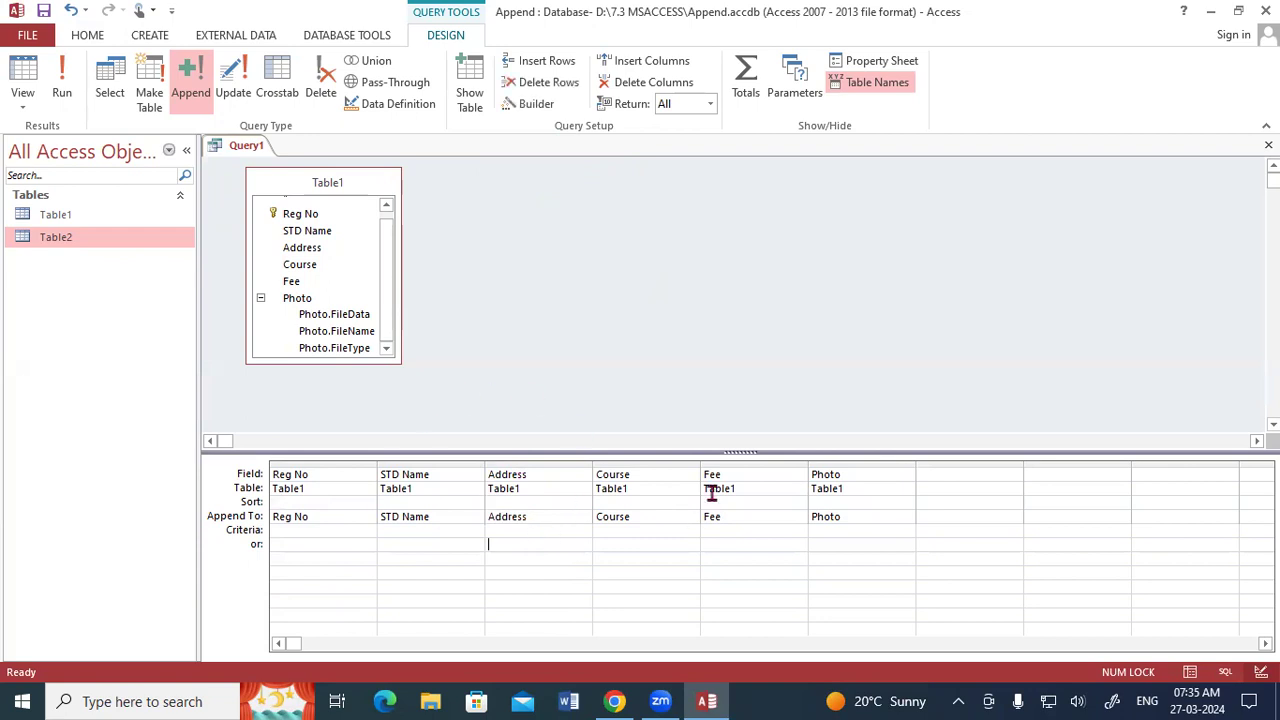
click(62, 85)
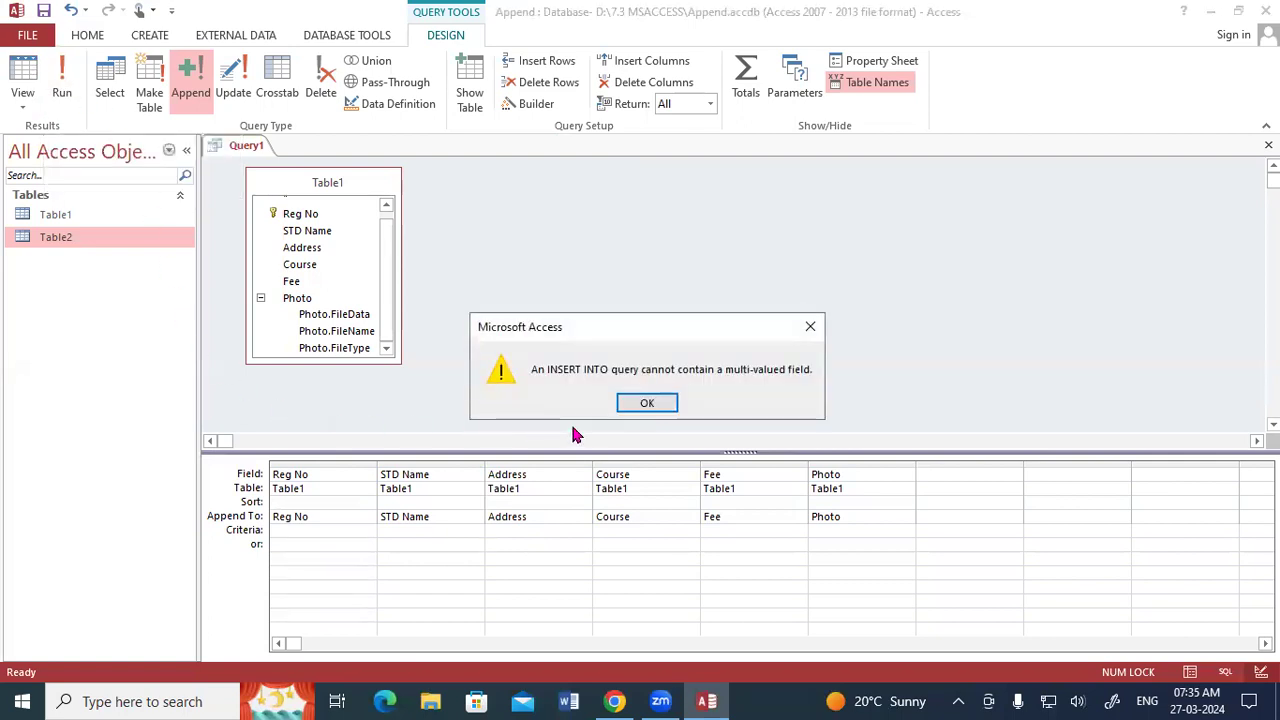
click(811, 327)
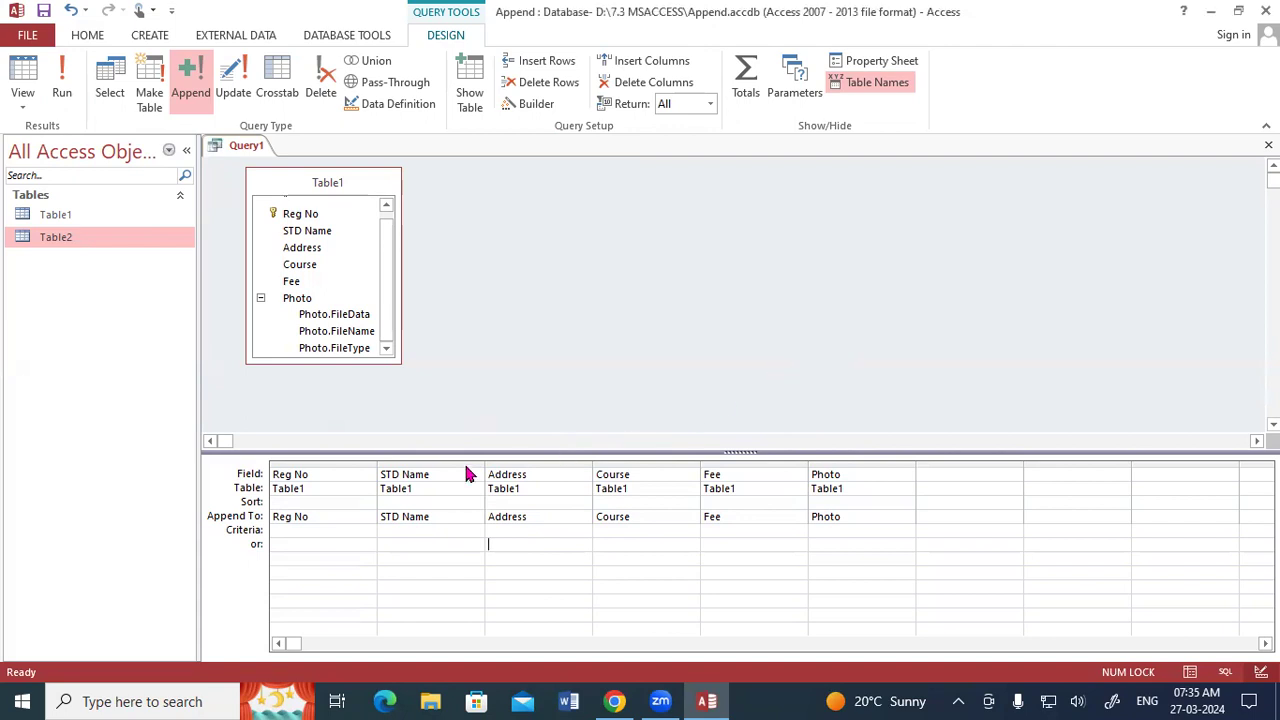
Close the append query without saving its design changes.
click(782, 408)
click(1268, 145)
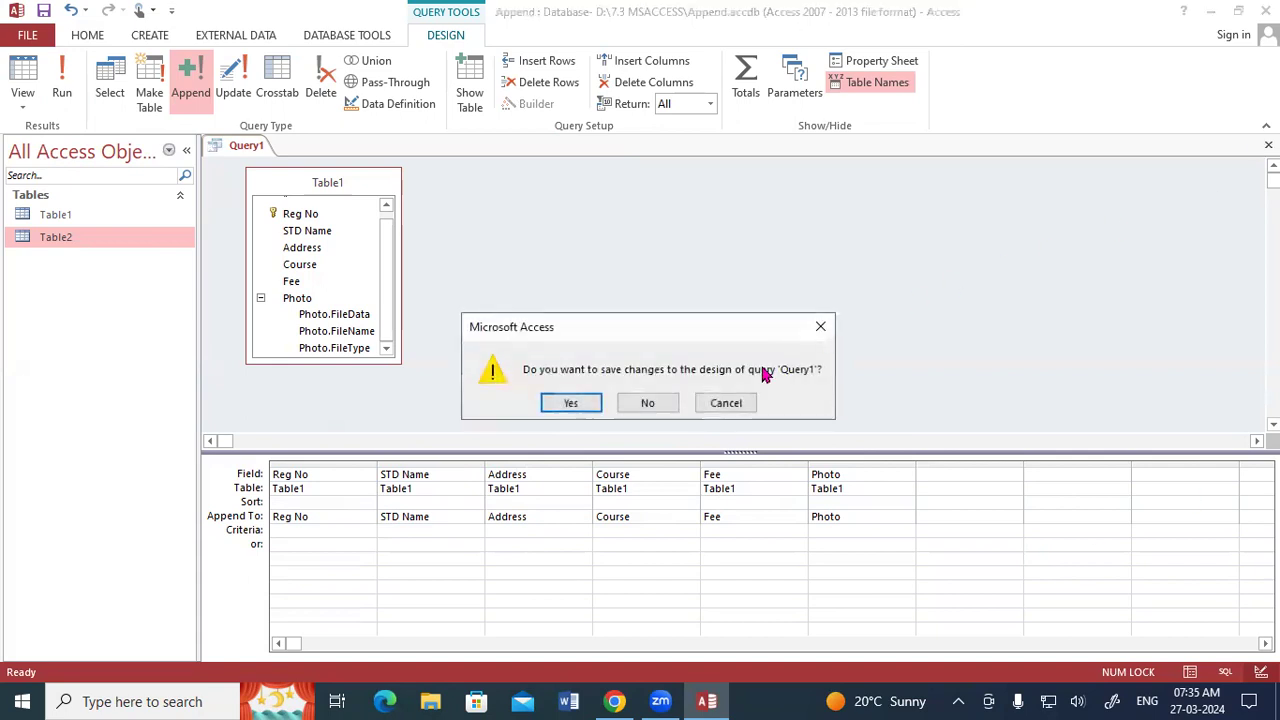
click(652, 403)
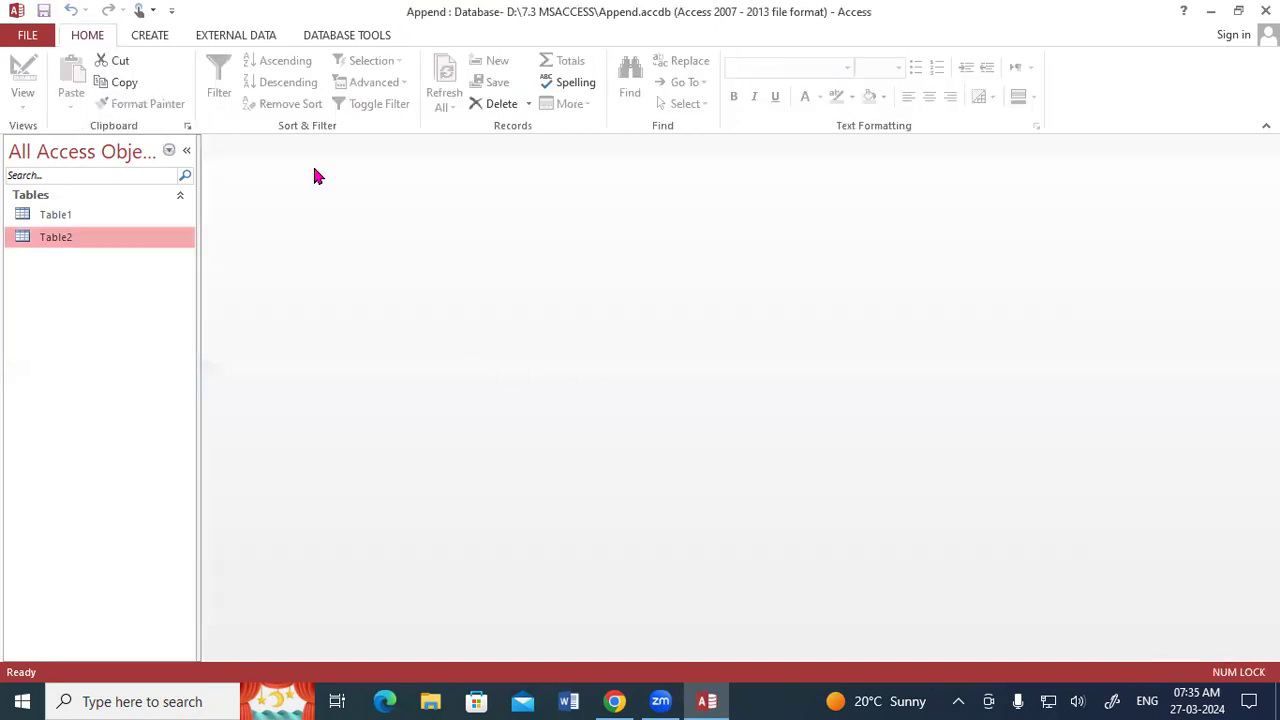
Start another query in Design View and add Table1 to it.
click(149, 37)
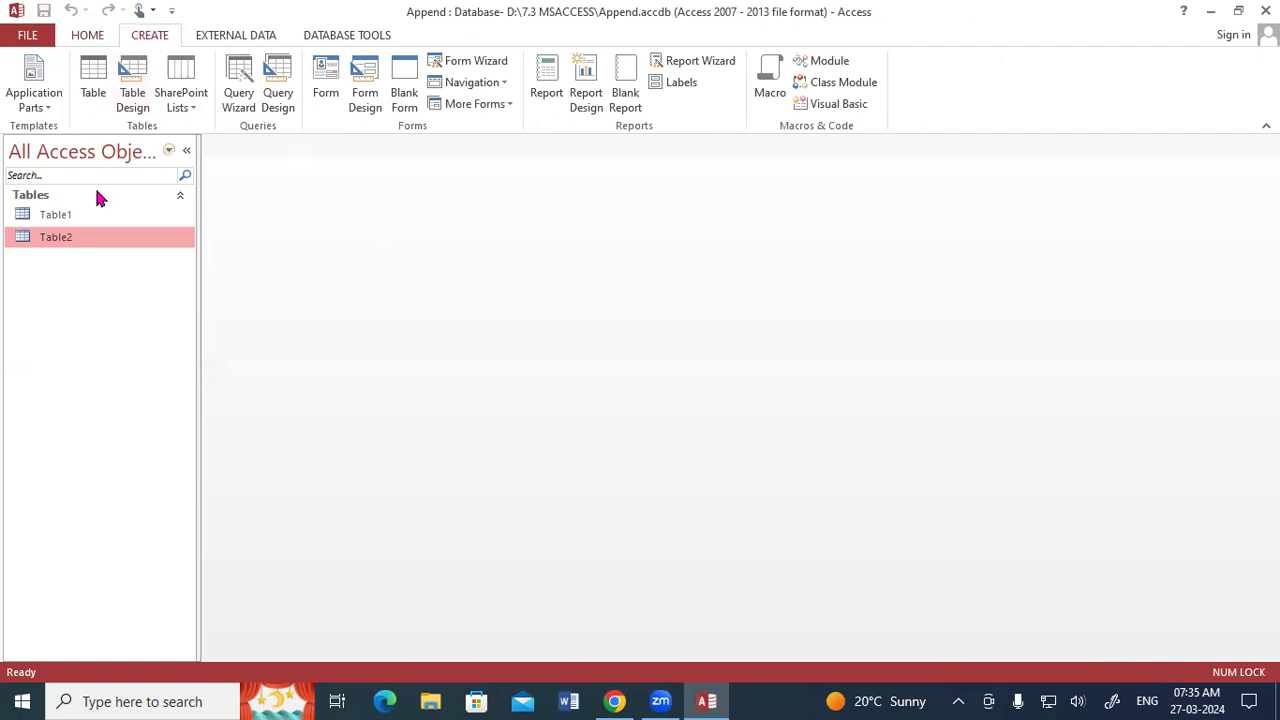
click(278, 92)
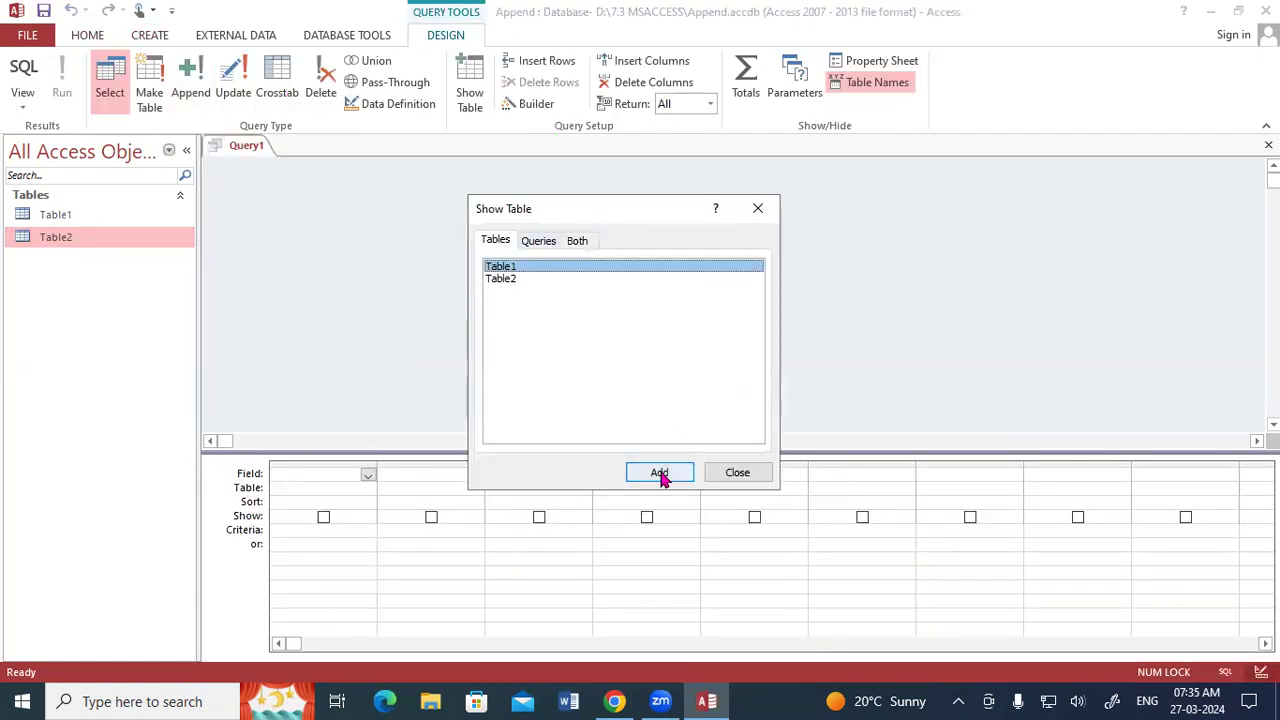
click(660, 476)
click(735, 481)
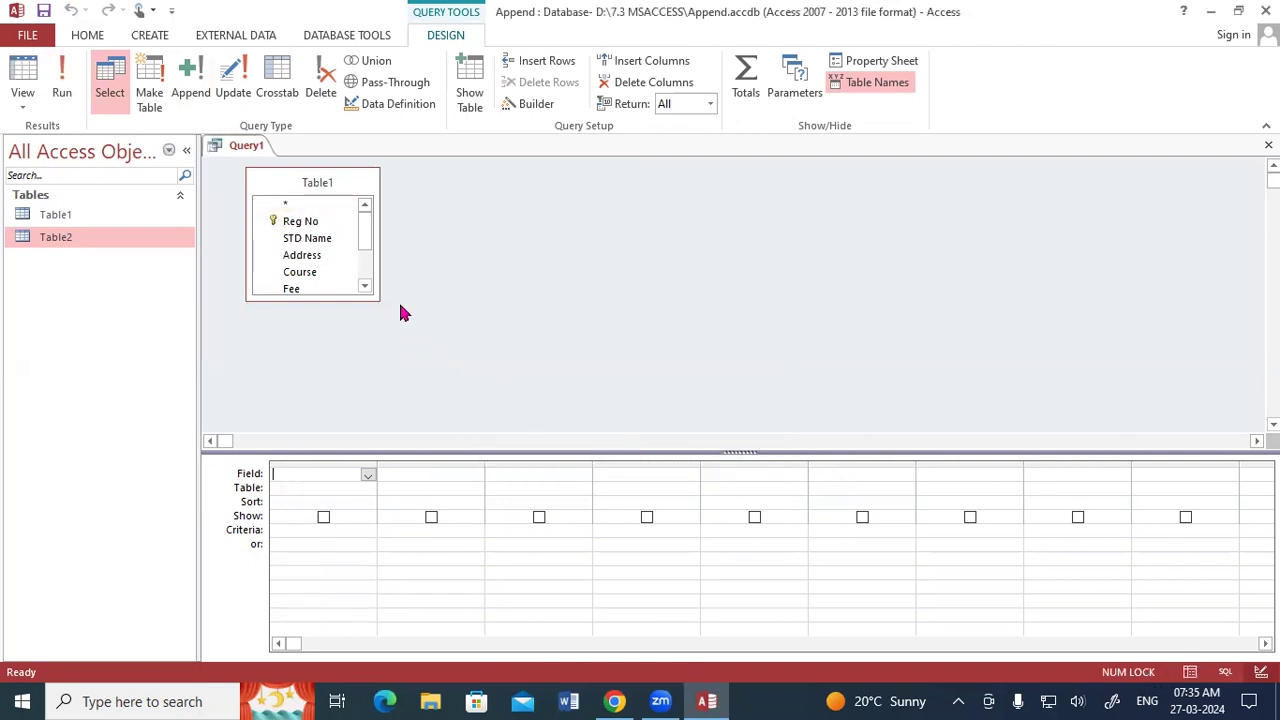
Add all of Table1's fields from Reg No to Photo to the query design grid.
drag(375, 298, 409, 394)
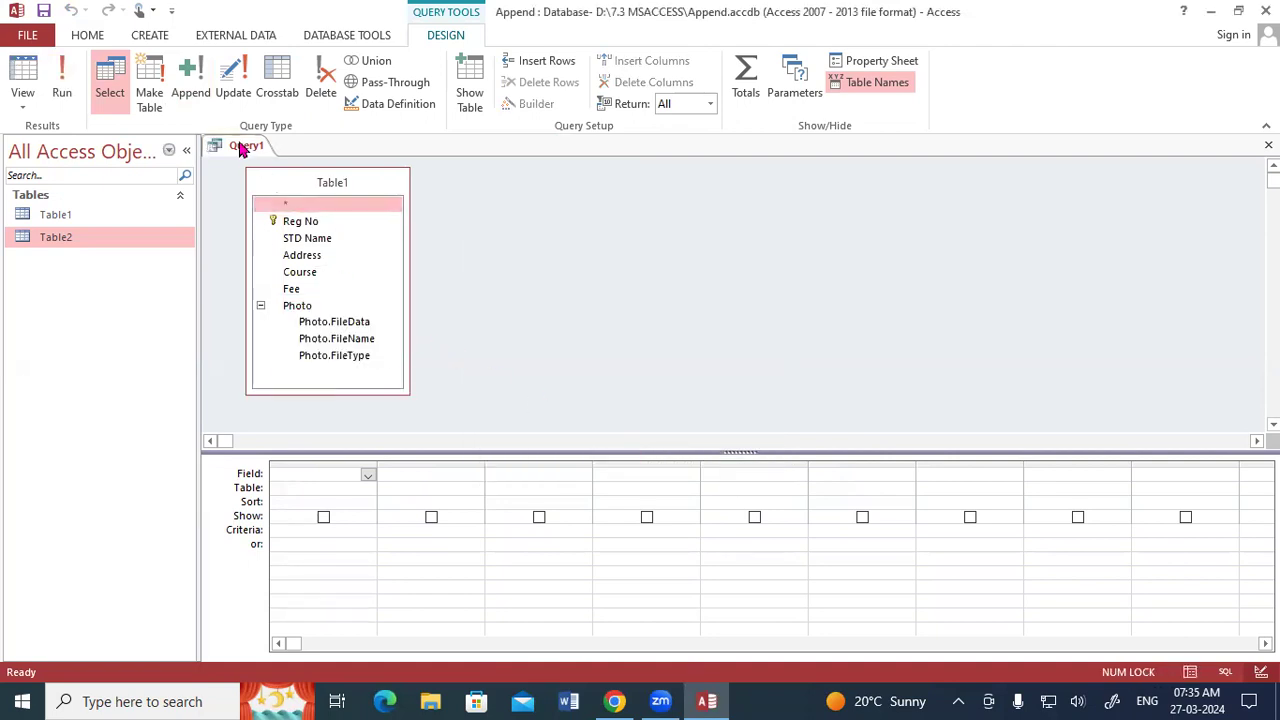
double_click(303, 187)
drag(300, 221, 285, 472)
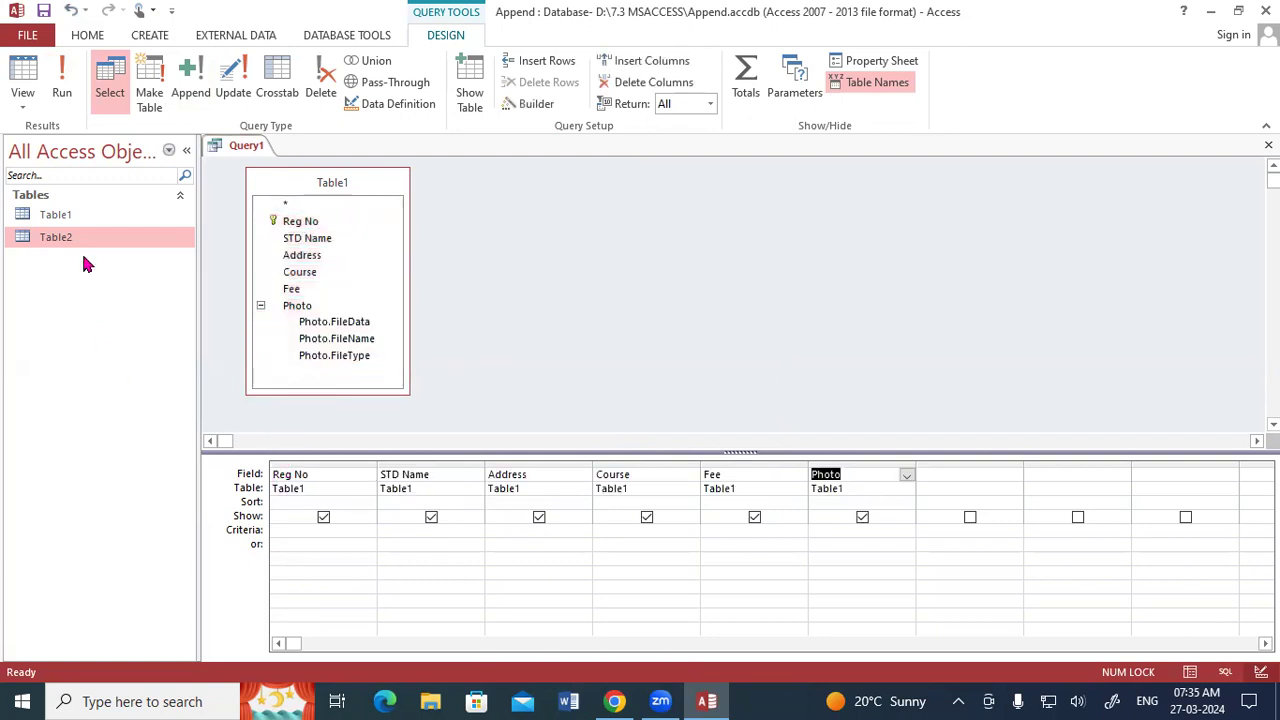
Turn the query into an append query targeting Table2 in the current database and try to run it with Photo included.
click(190, 80)
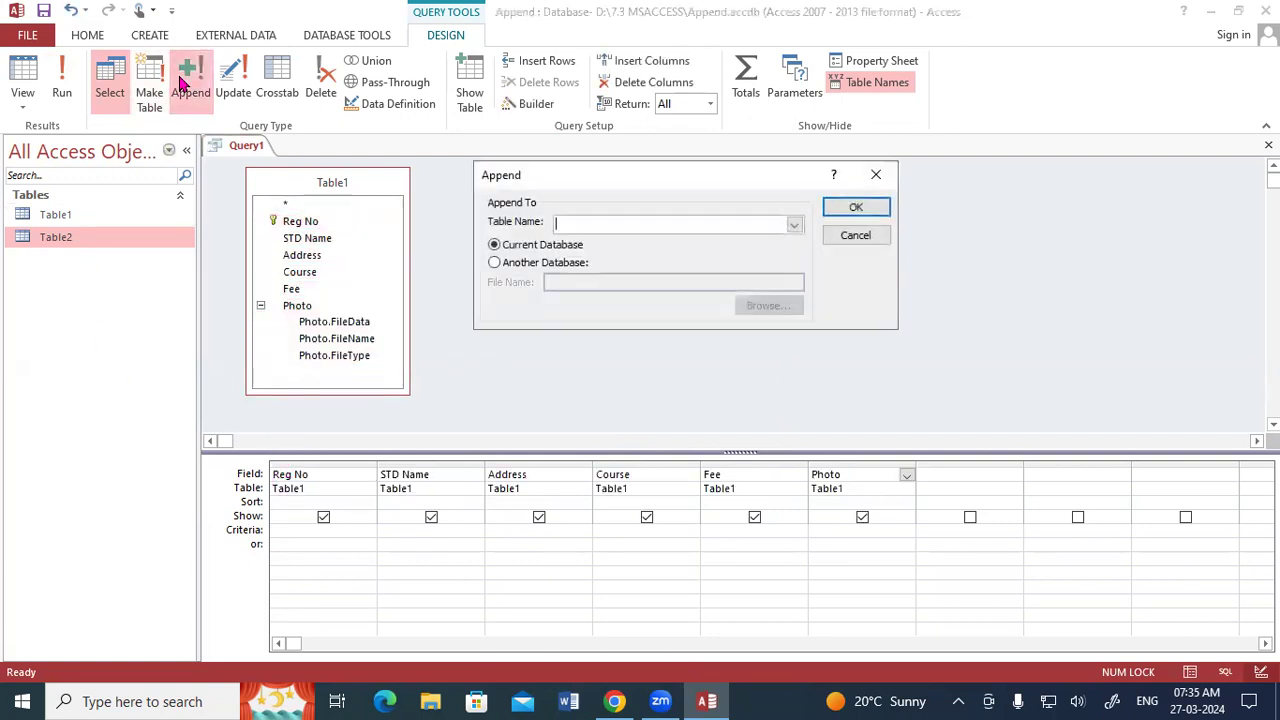
click(795, 225)
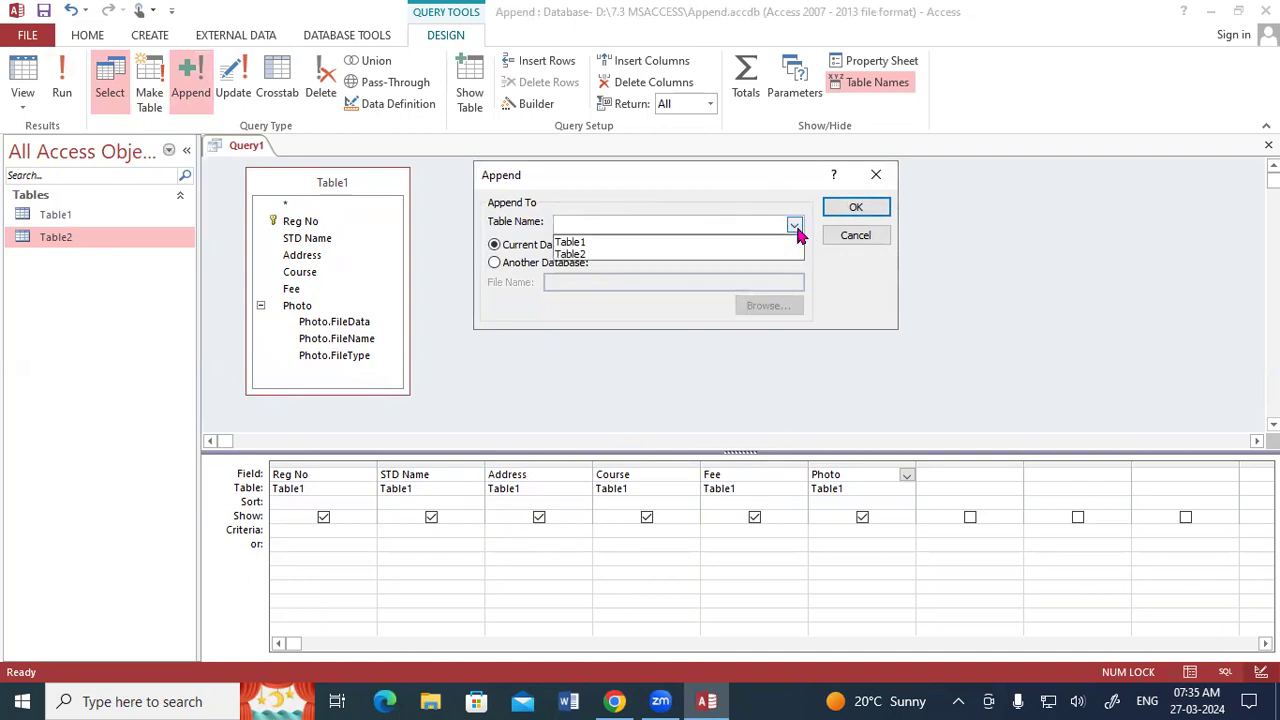
click(603, 253)
click(855, 208)
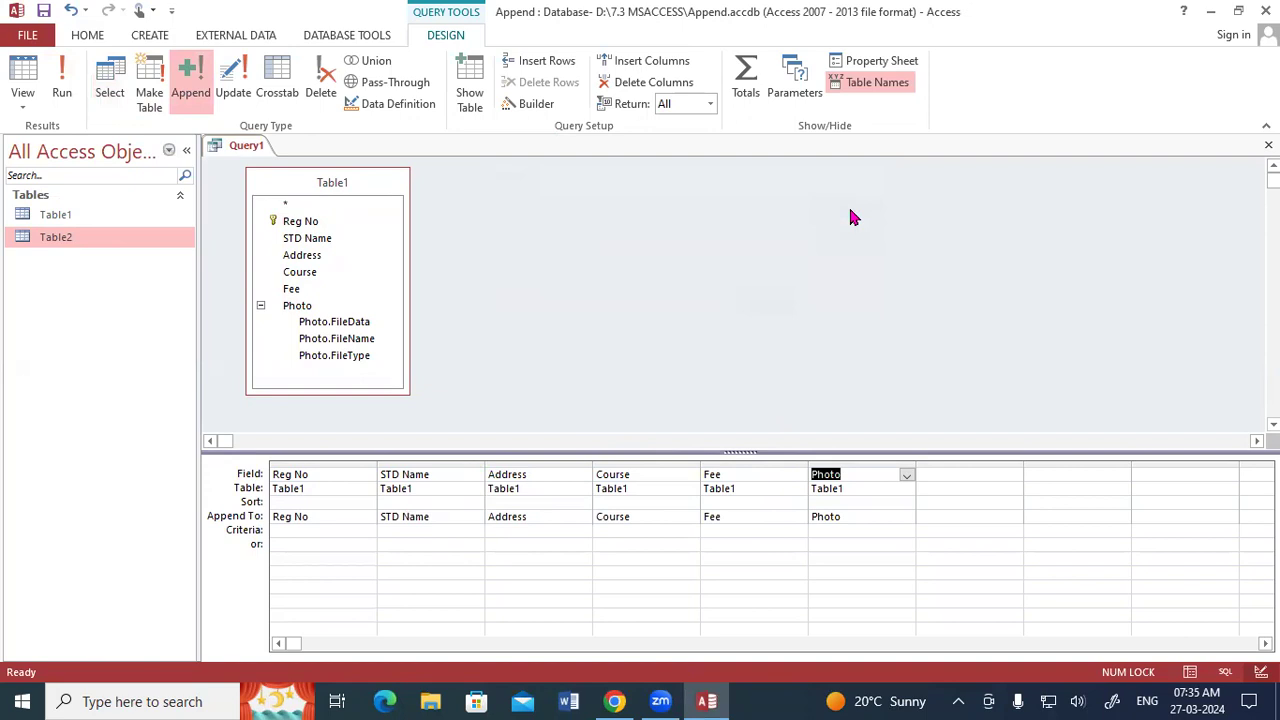
click(62, 95)
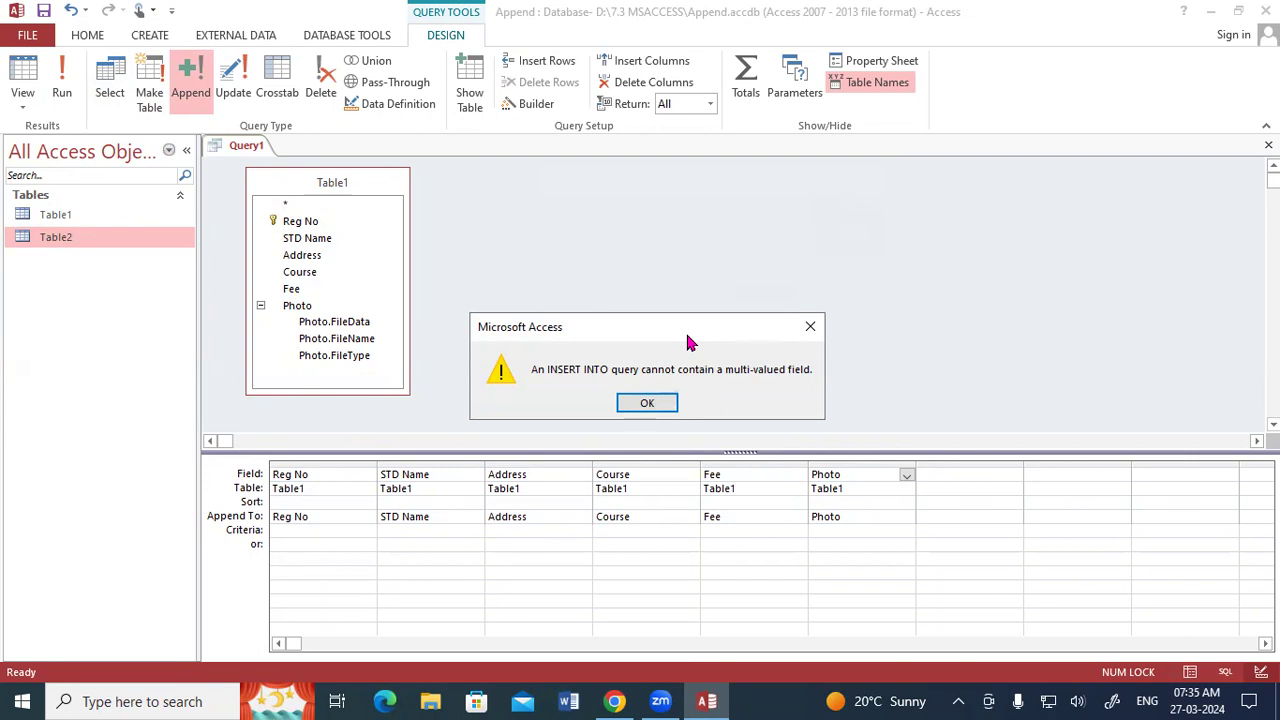
drag(687, 336, 675, 293)
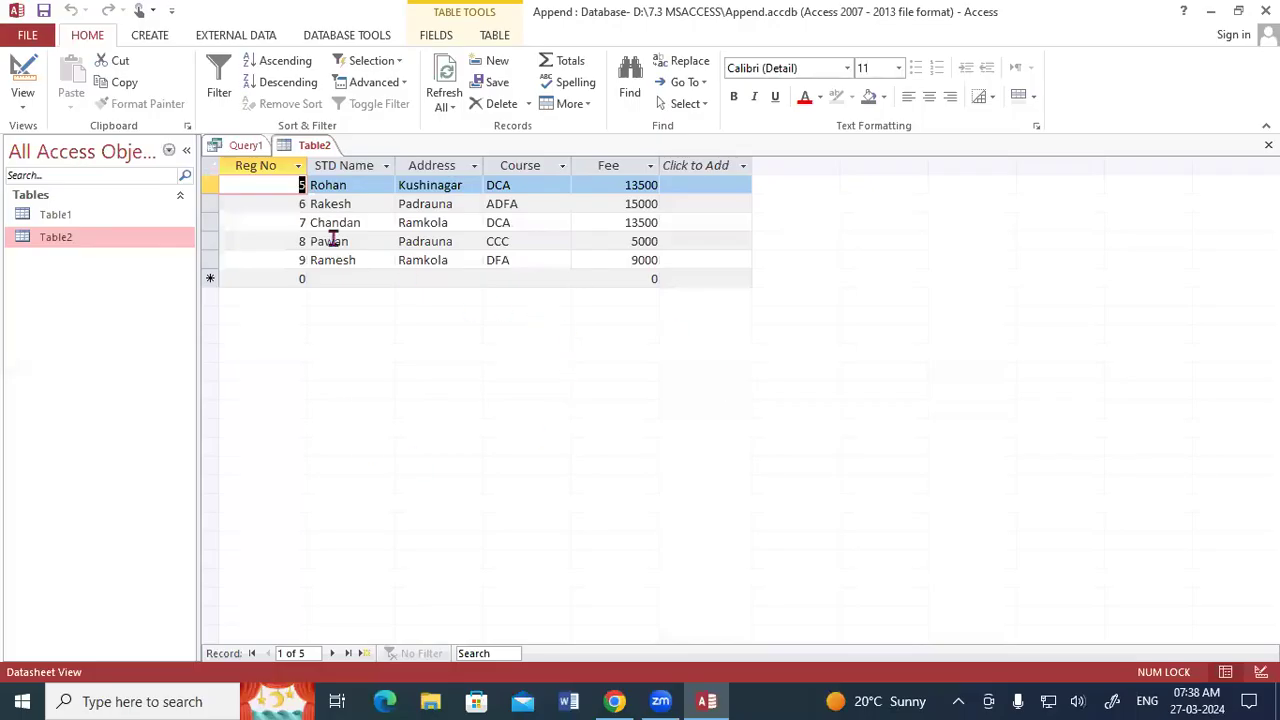
Close the open table datasheets and the append query without saving the query's design.
right_click(314, 147)
click(329, 183)
click(719, 603)
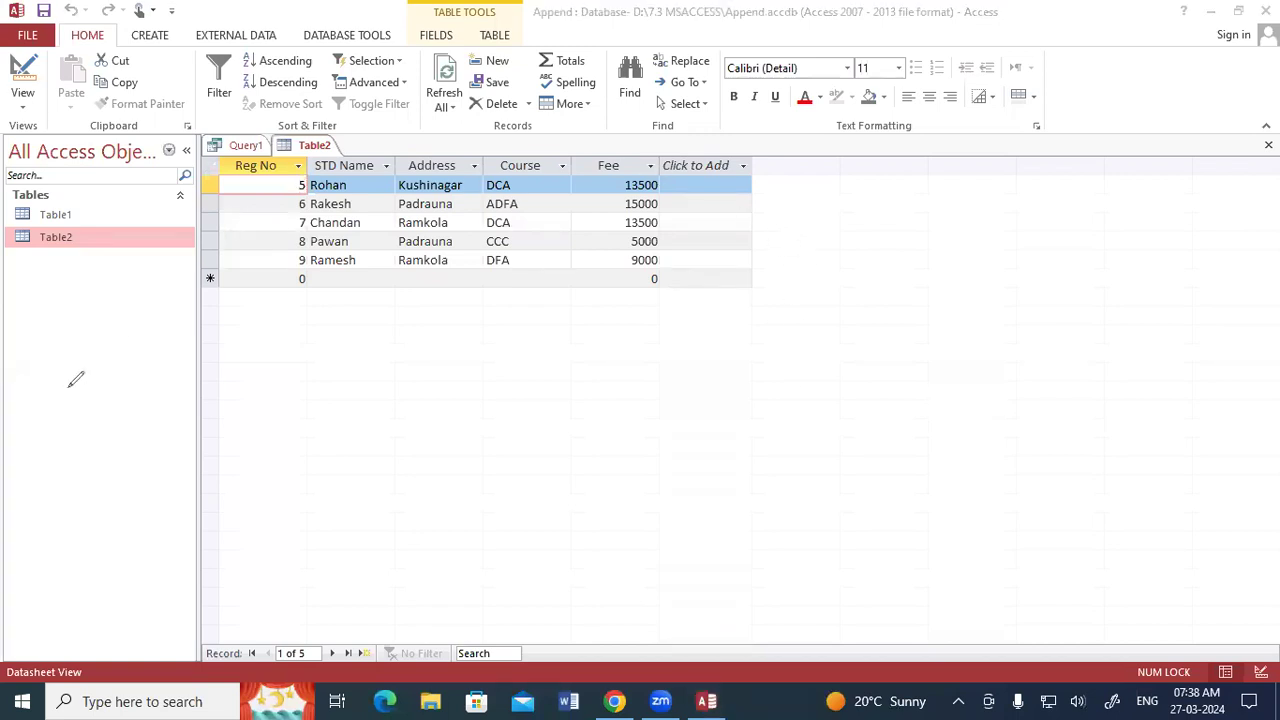
click(113, 446)
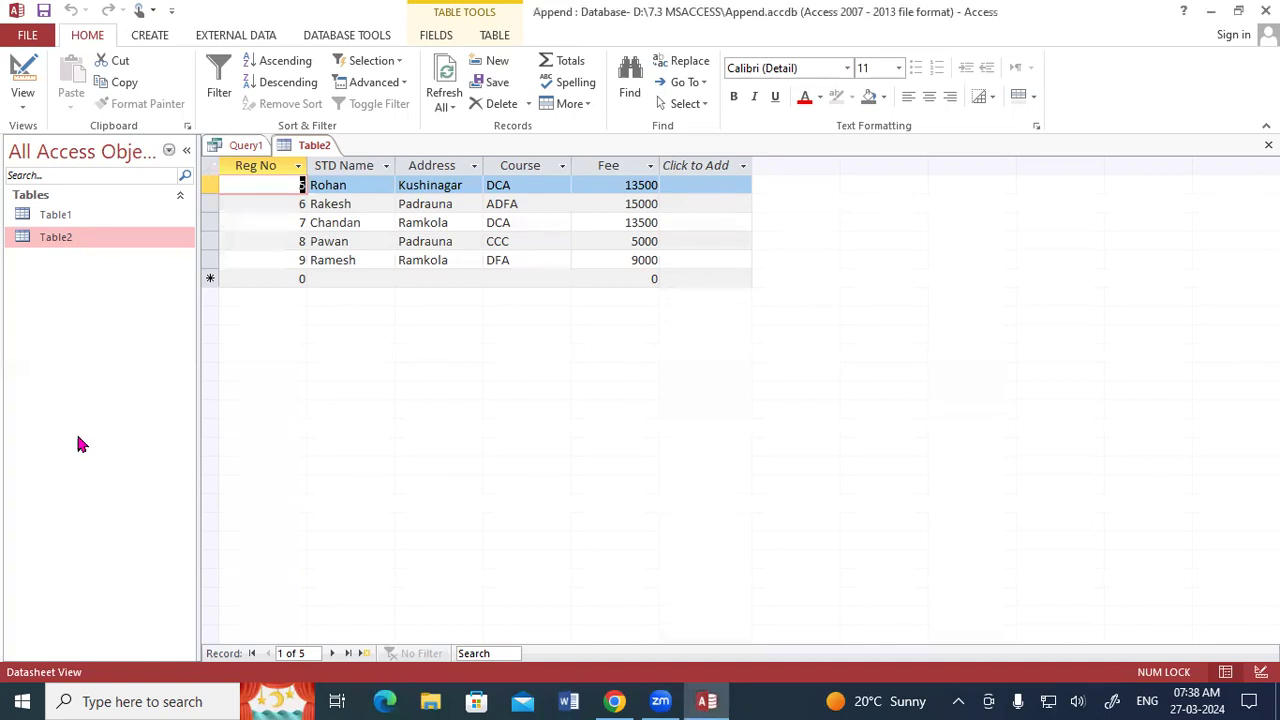
click(50, 214)
right_click(316, 146)
click(315, 148)
right_click(314, 147)
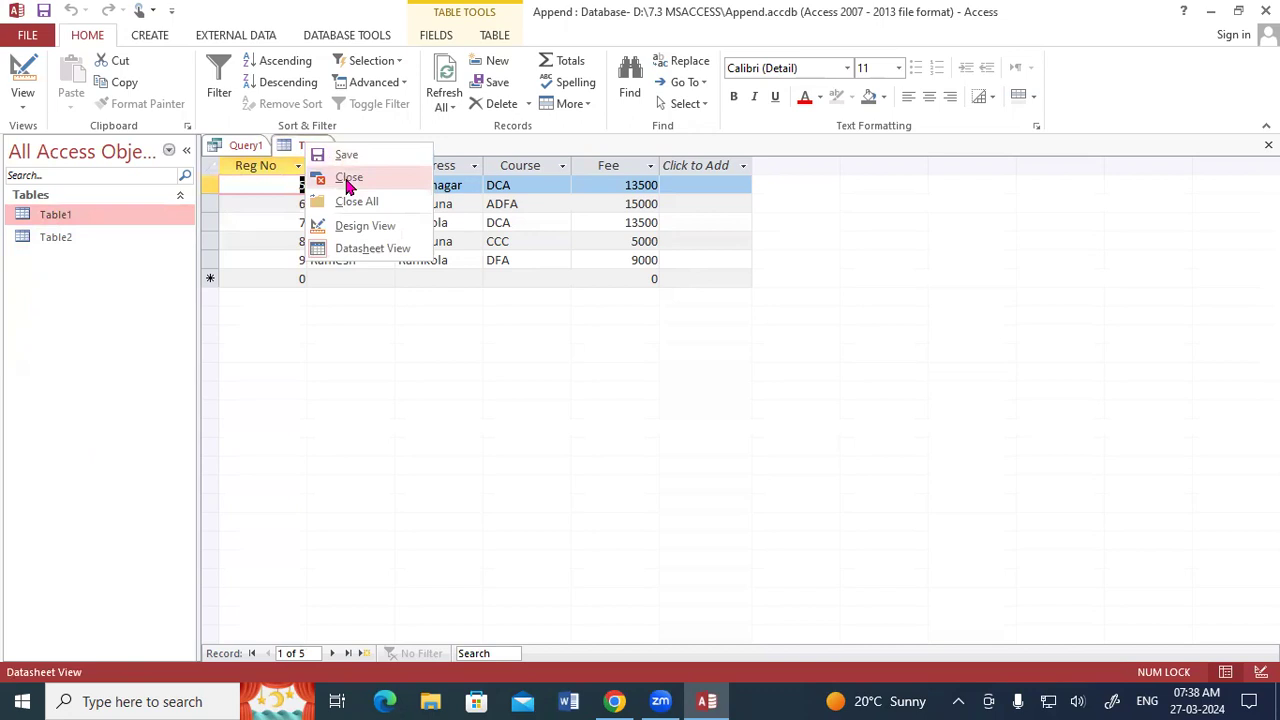
click(347, 180)
click(1268, 145)
click(646, 404)
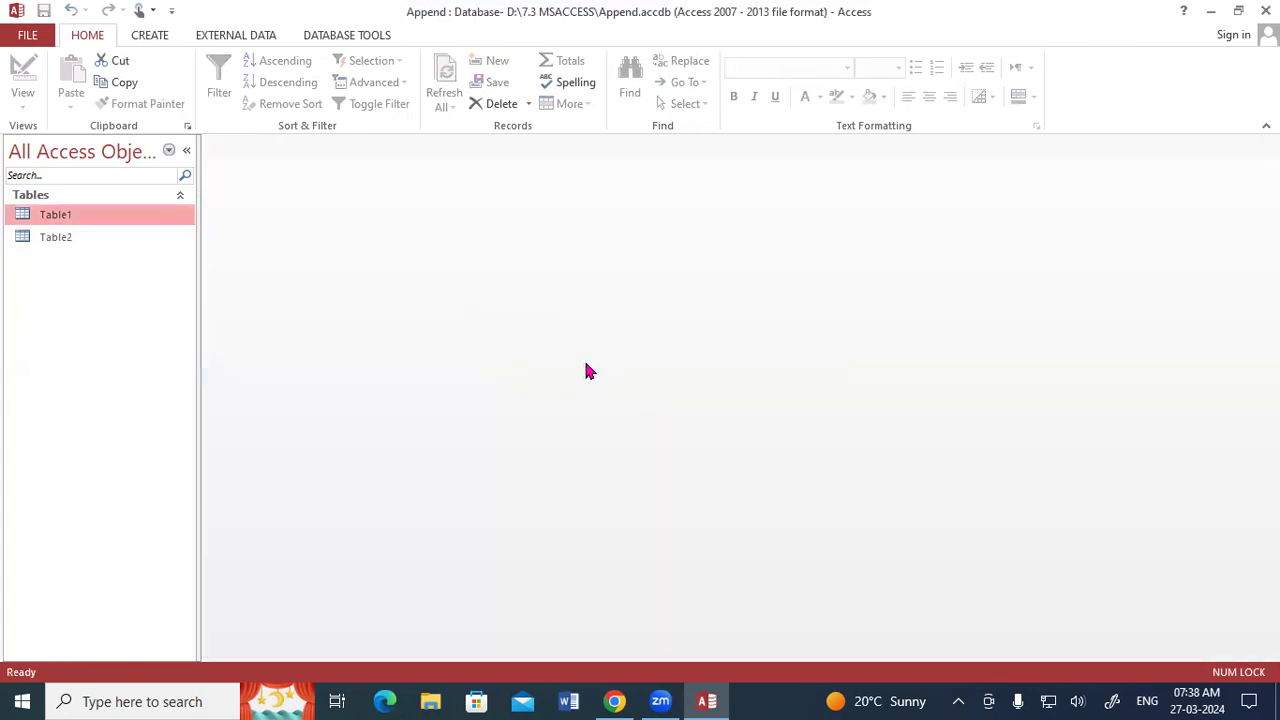
Open Table2 and Table1 to compare their student records, and close both datasheets.
double_click(57, 240)
double_click(65, 215)
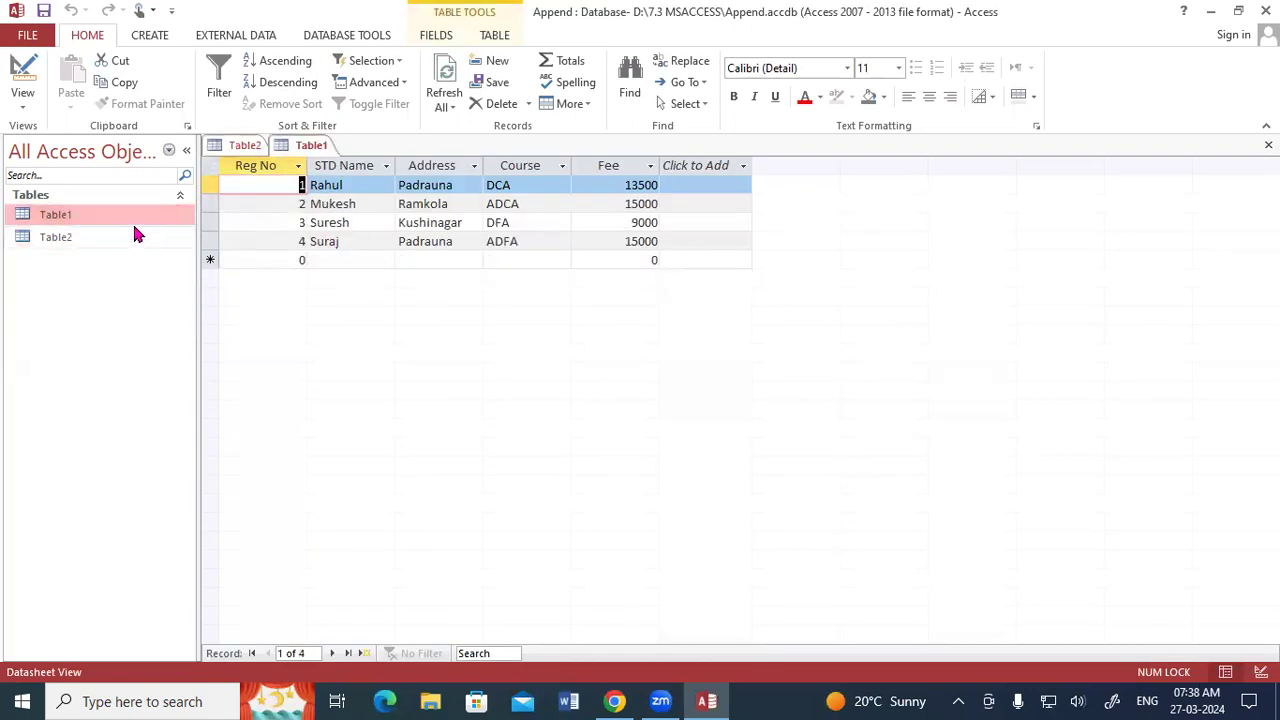
click(232, 145)
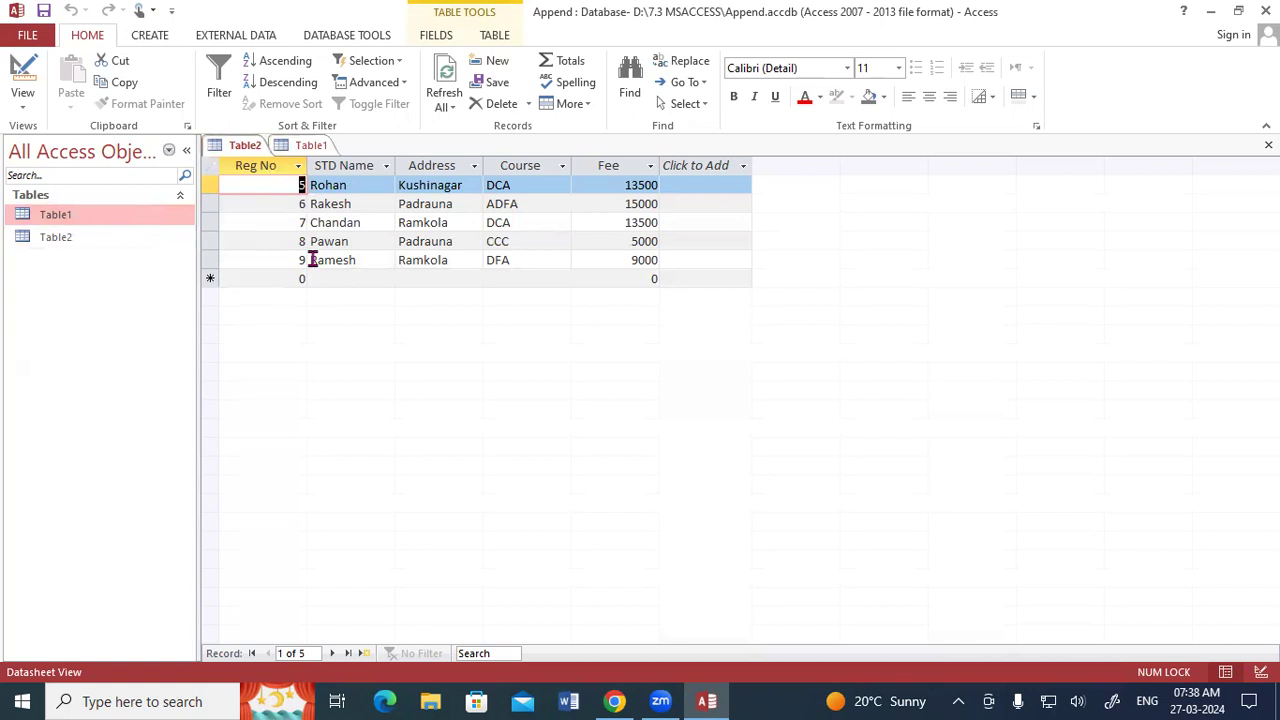
right_click(309, 145)
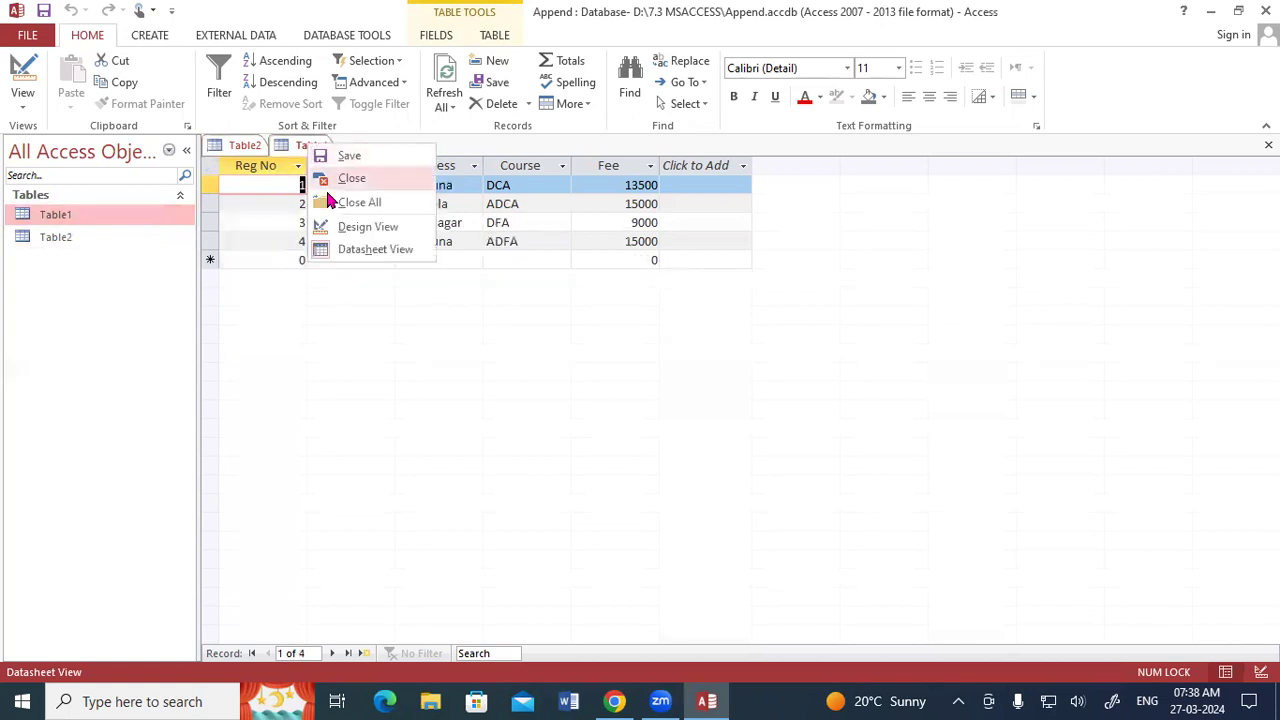
click(325, 204)
Create a new query in Design View with Table1 as its source table.
click(150, 38)
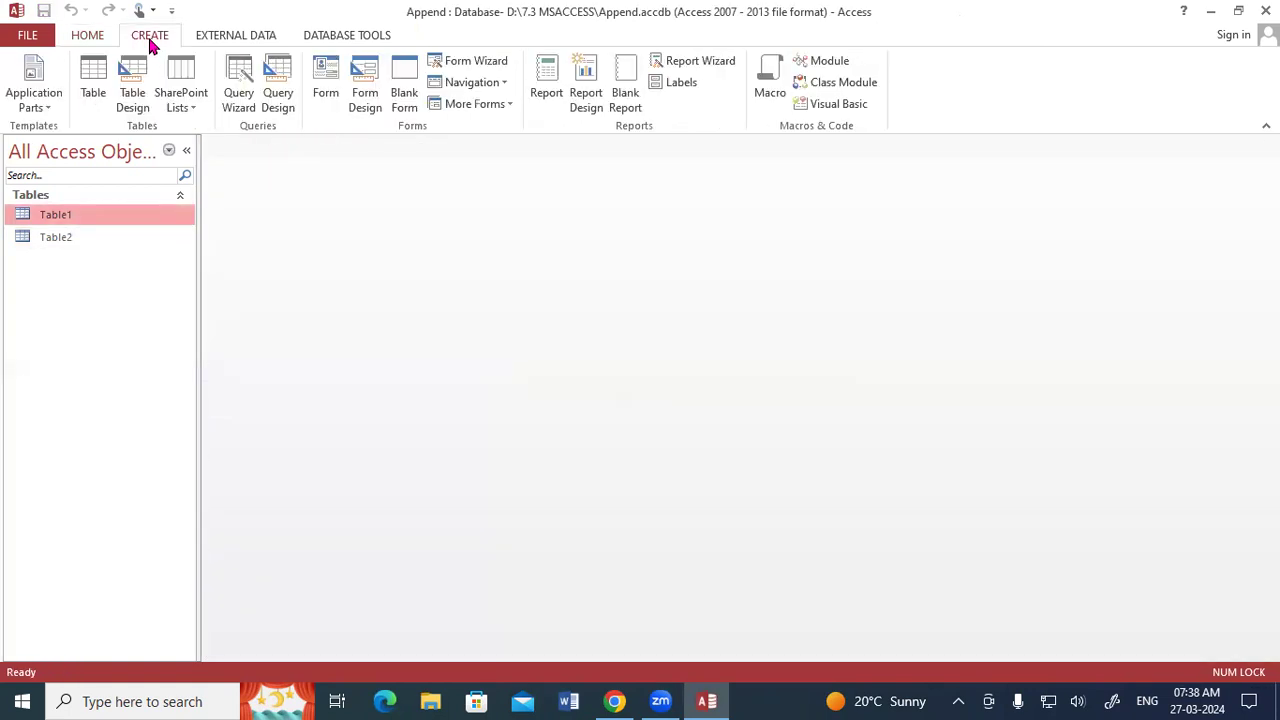
click(280, 80)
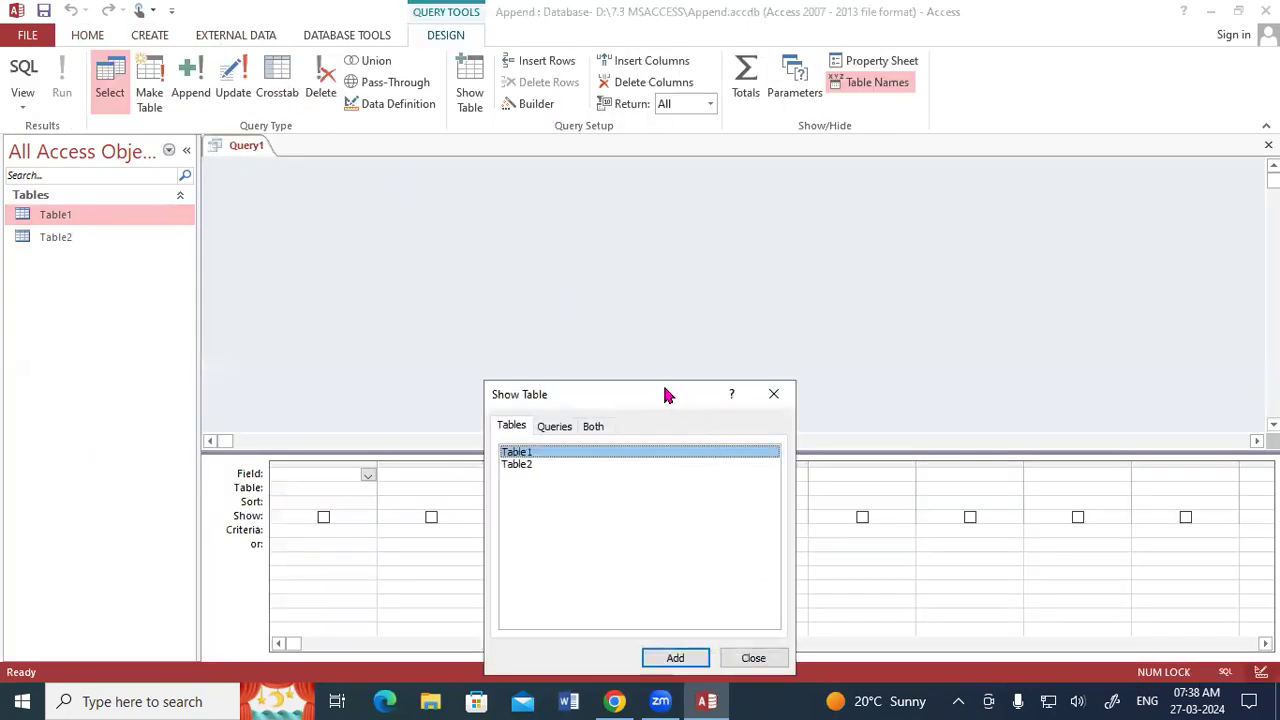
drag(668, 395, 696, 137)
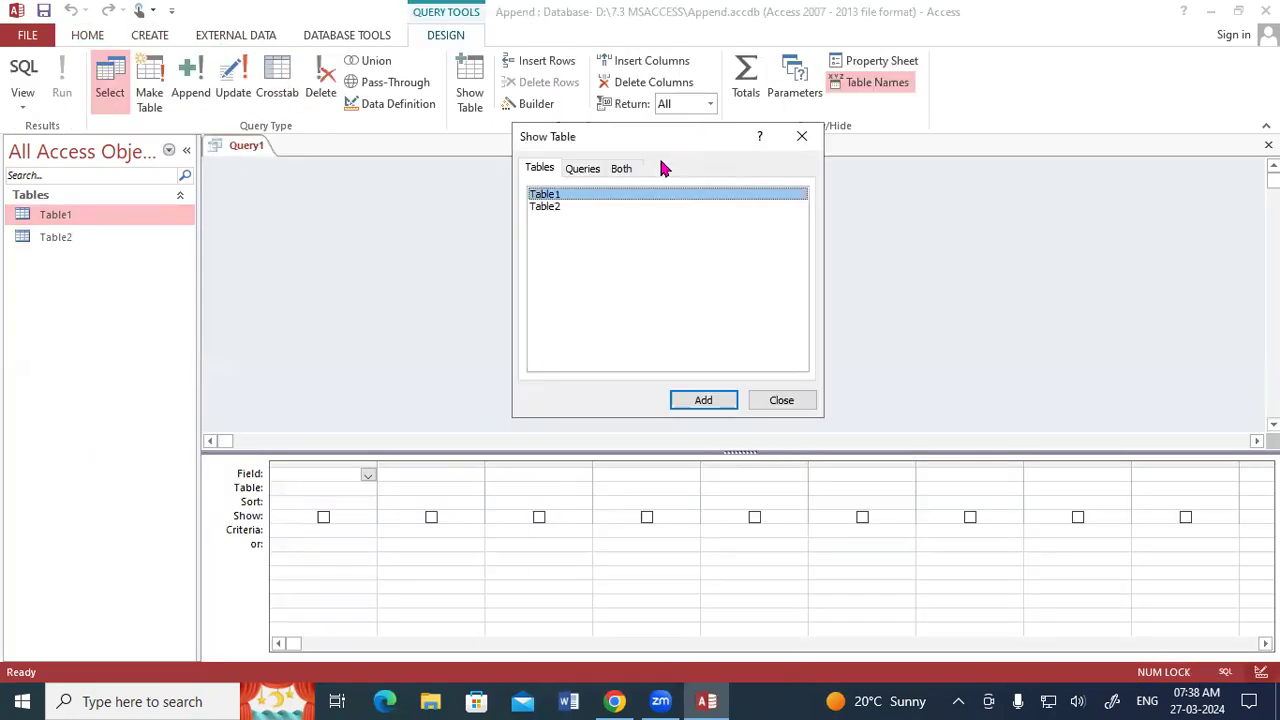
click(716, 405)
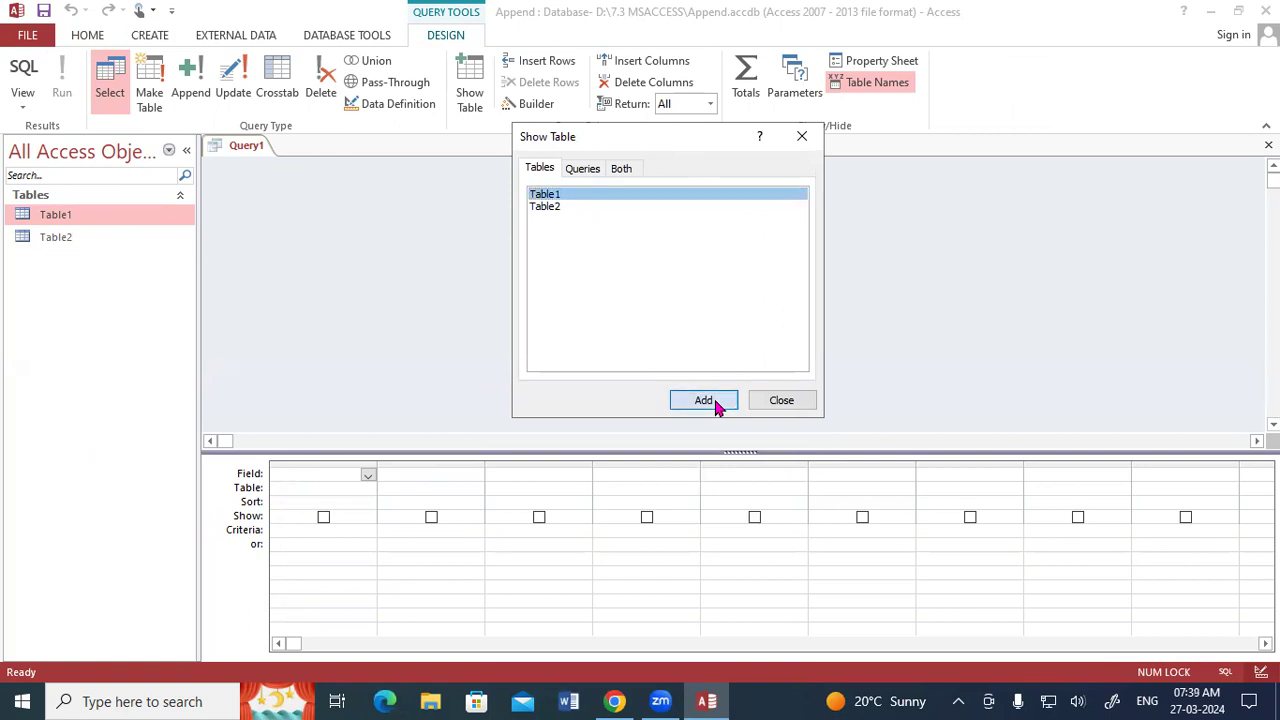
click(794, 410)
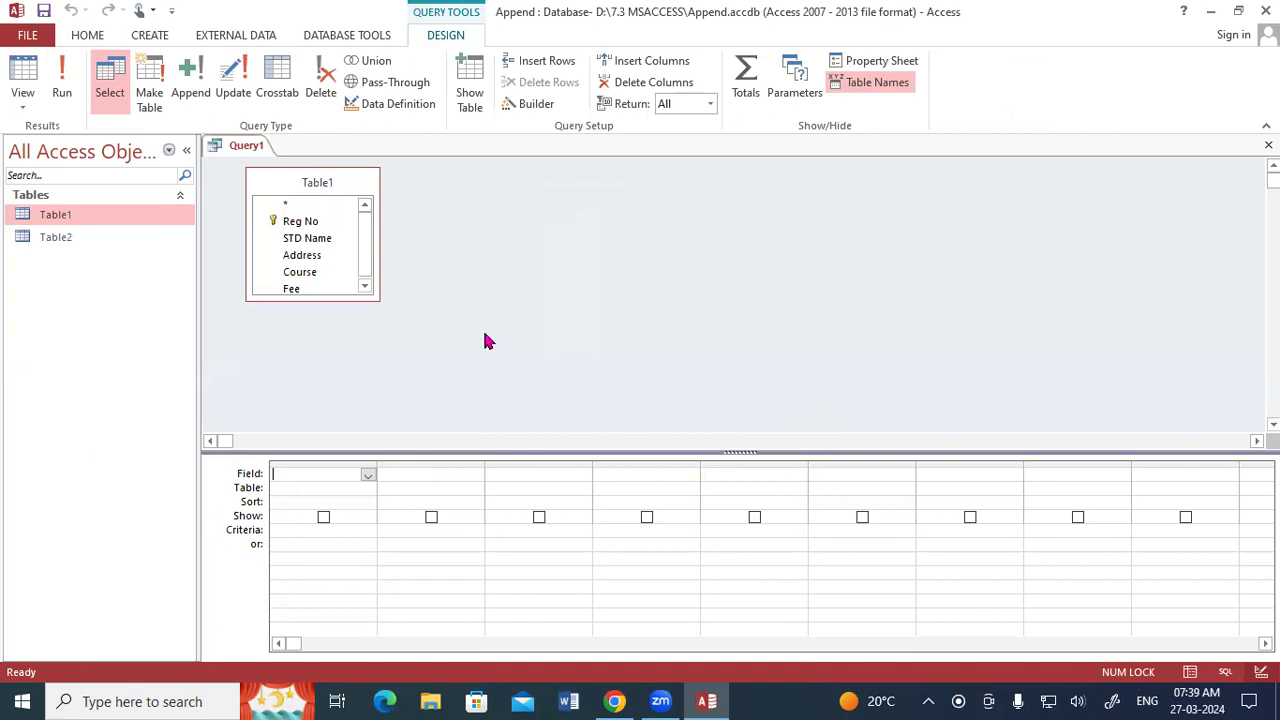
Enlarge the Table1 field list and add Reg No, STD Name, Address, Course and Fee to the query grid.
drag(379, 299, 401, 381)
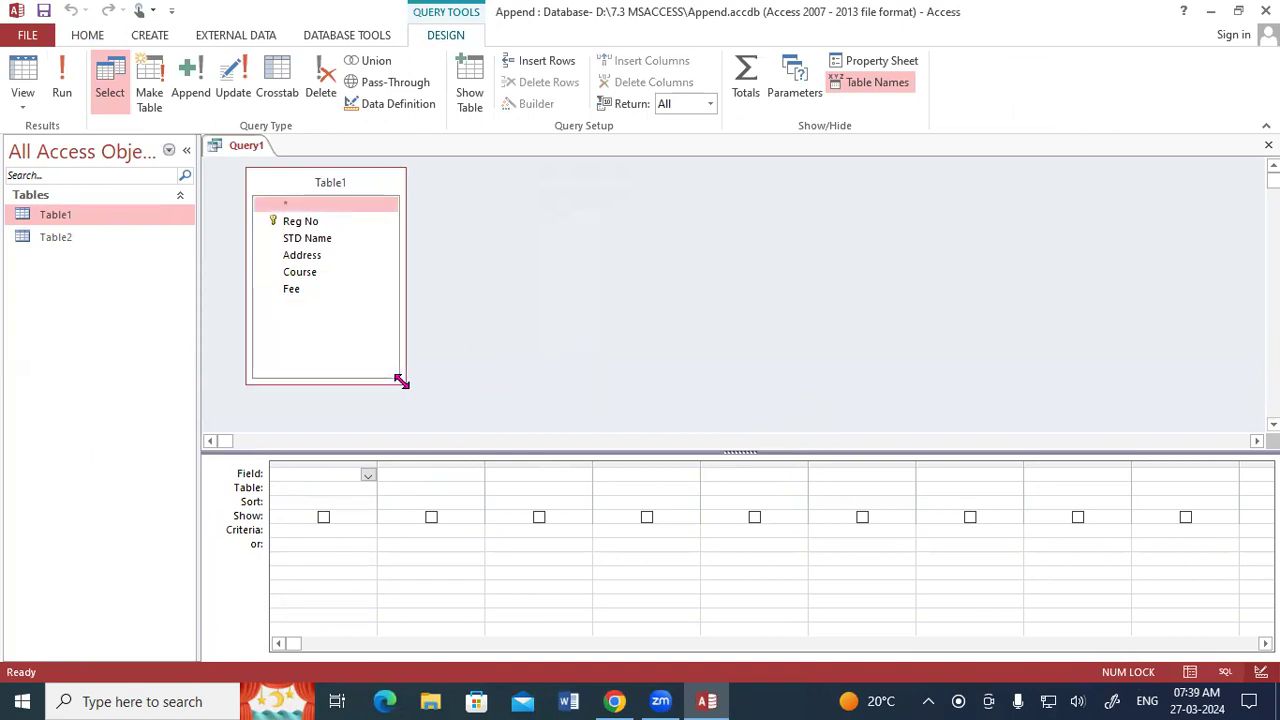
double_click(309, 188)
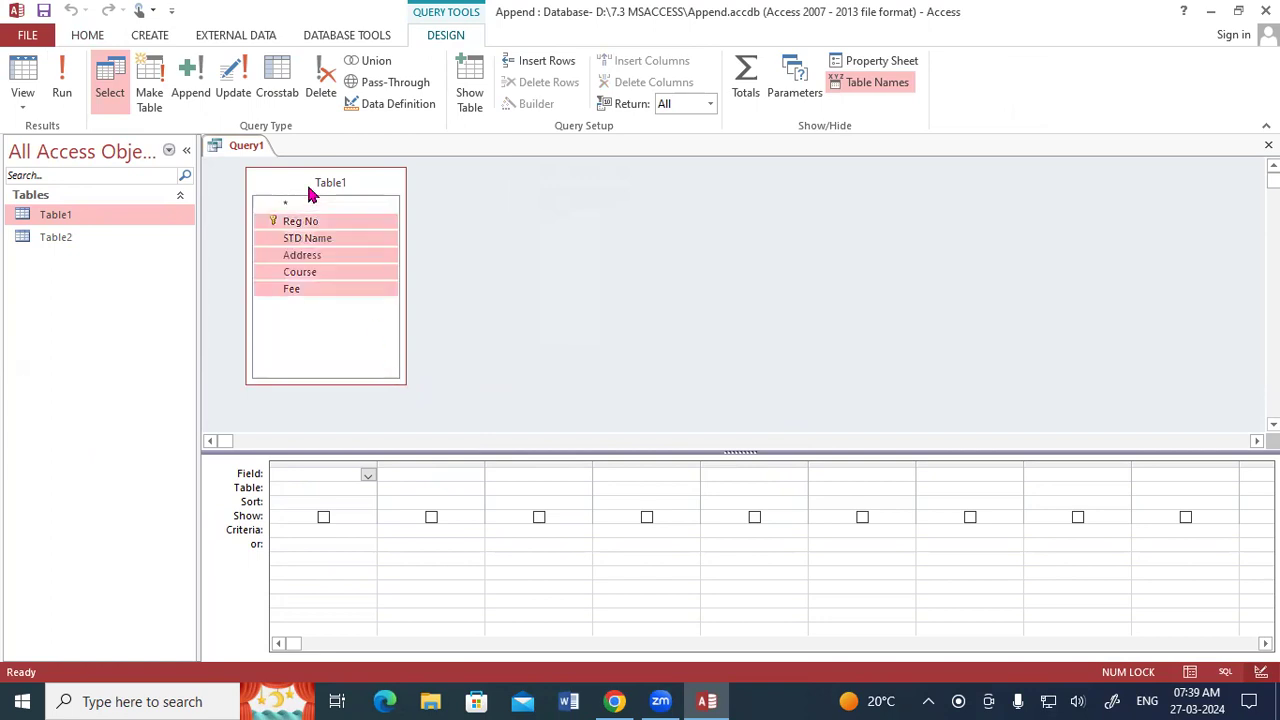
drag(309, 225, 311, 469)
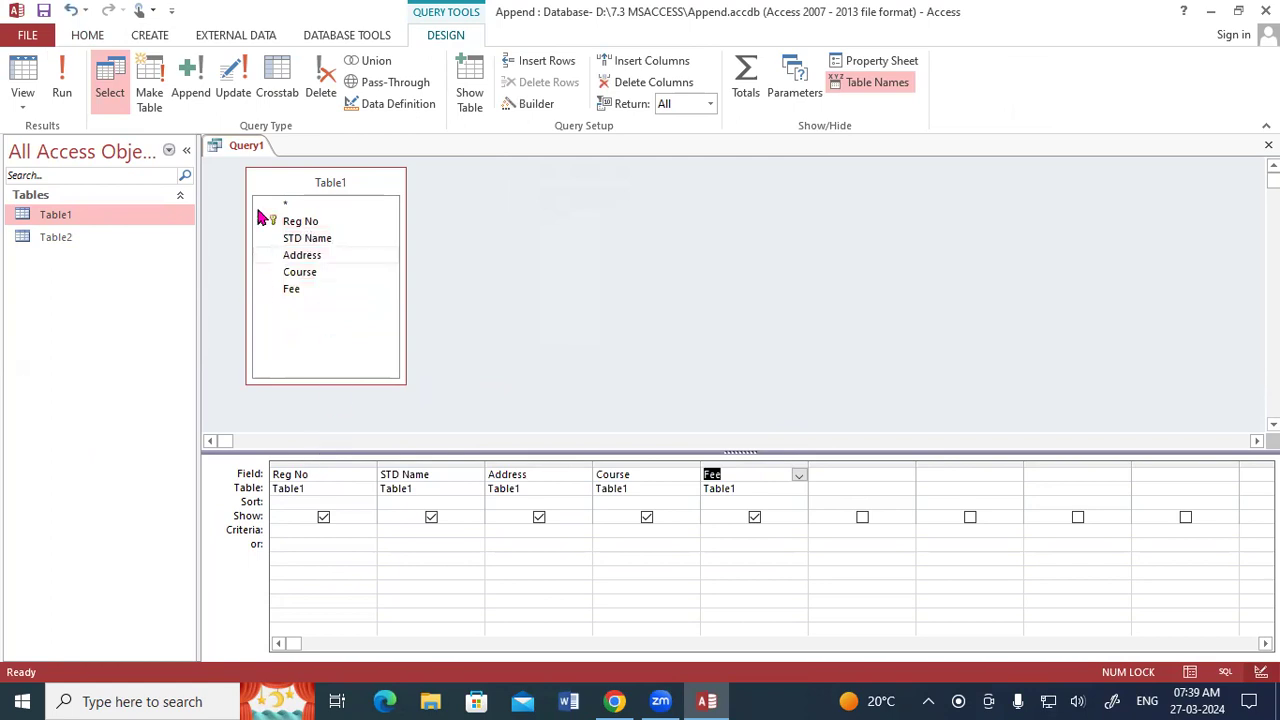
Change the query type to Append with Table2 in the current database as the destination.
click(196, 96)
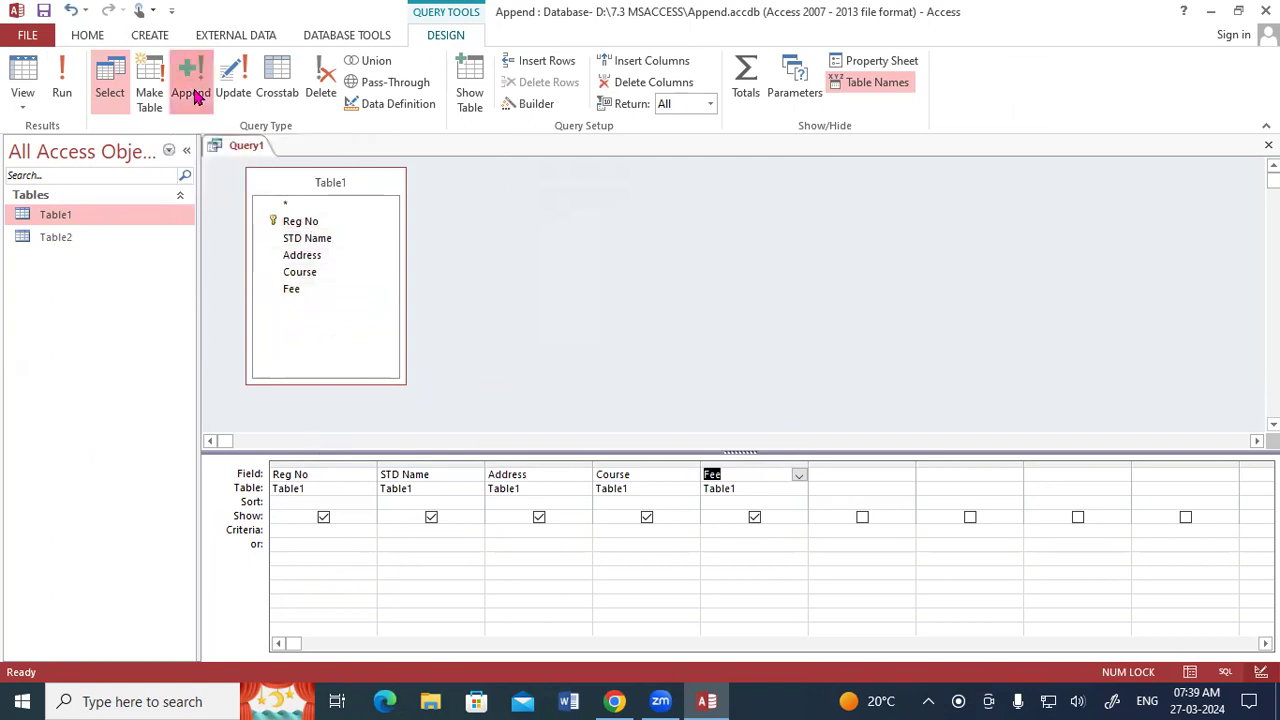
click(794, 224)
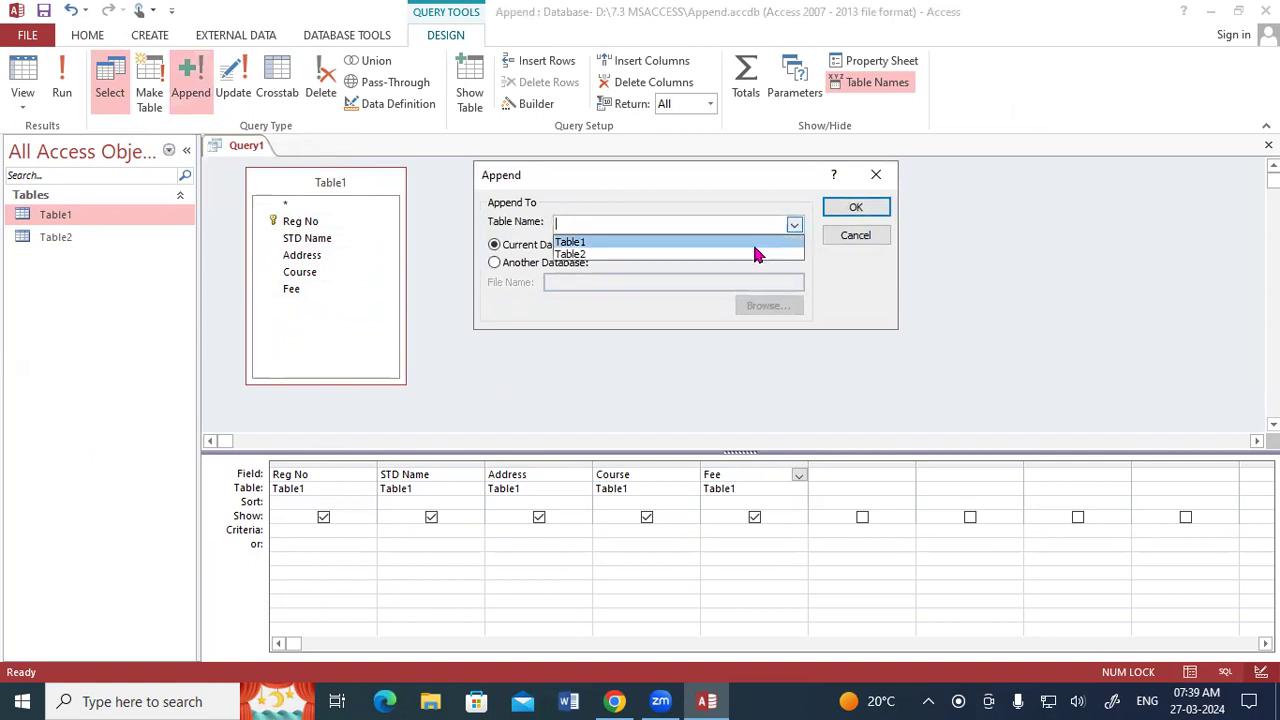
click(576, 257)
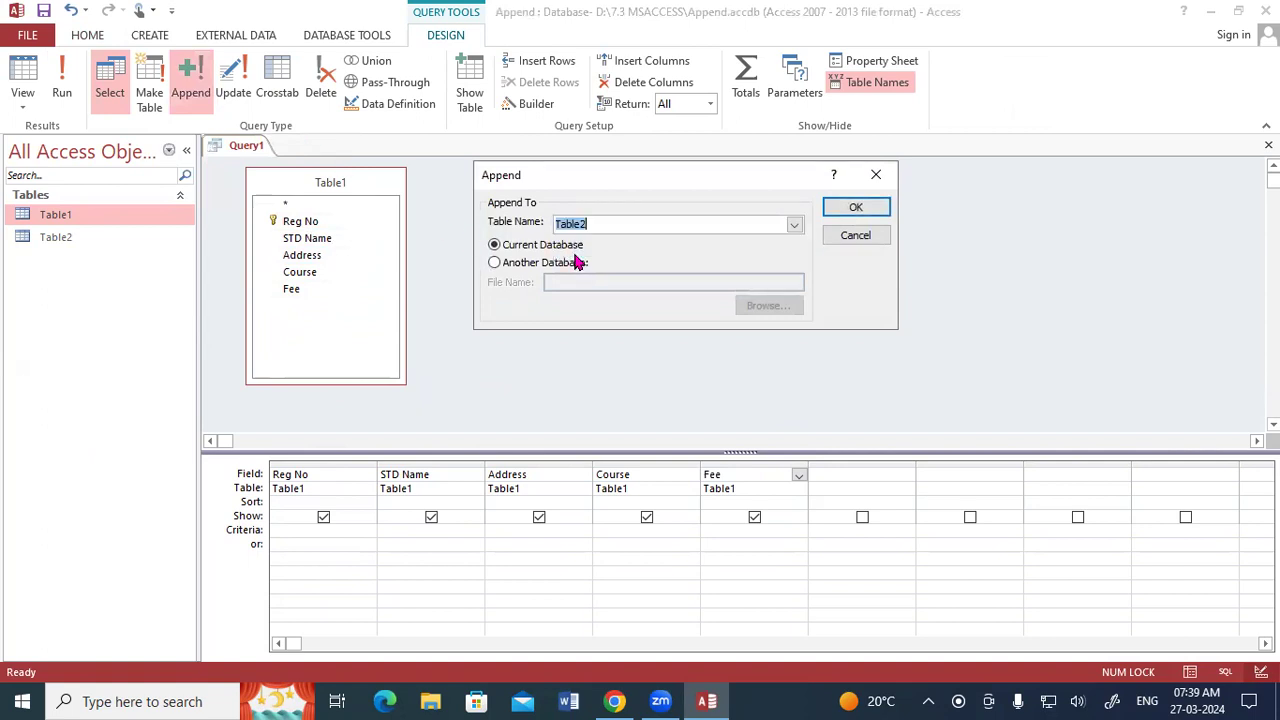
click(848, 214)
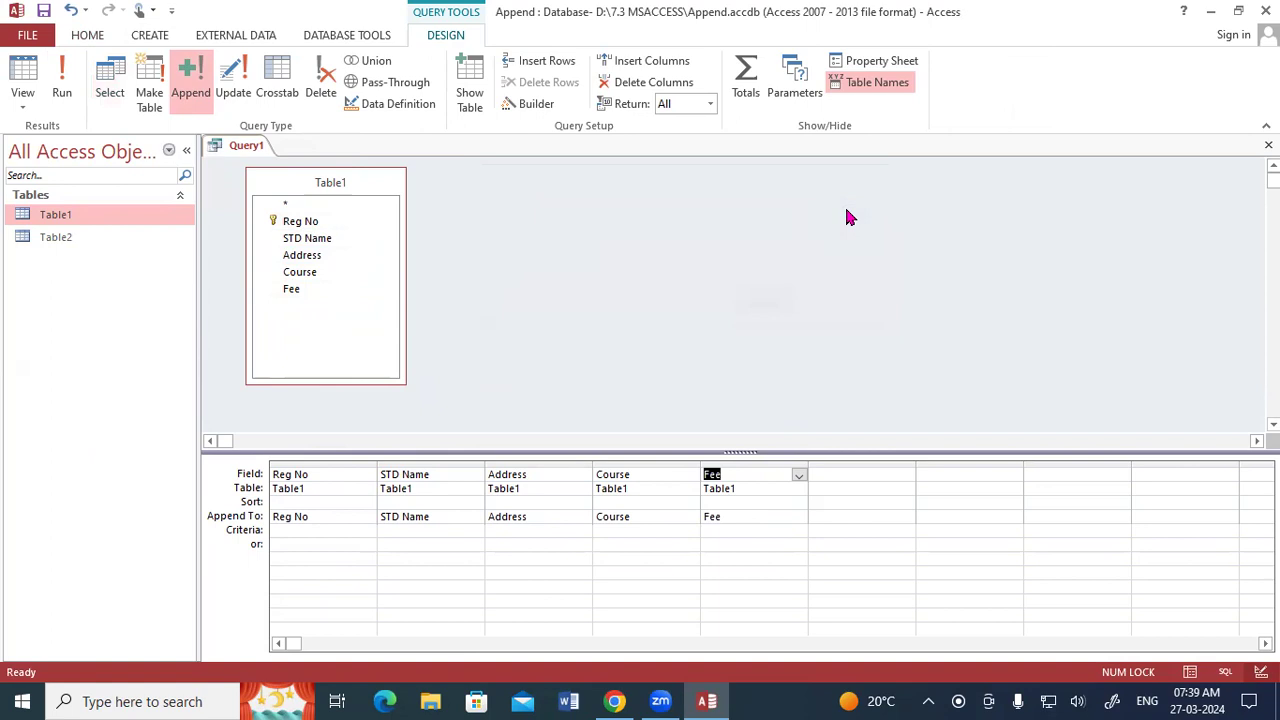
Run the append query and confirm appending Table1's rows to Table2.
click(70, 88)
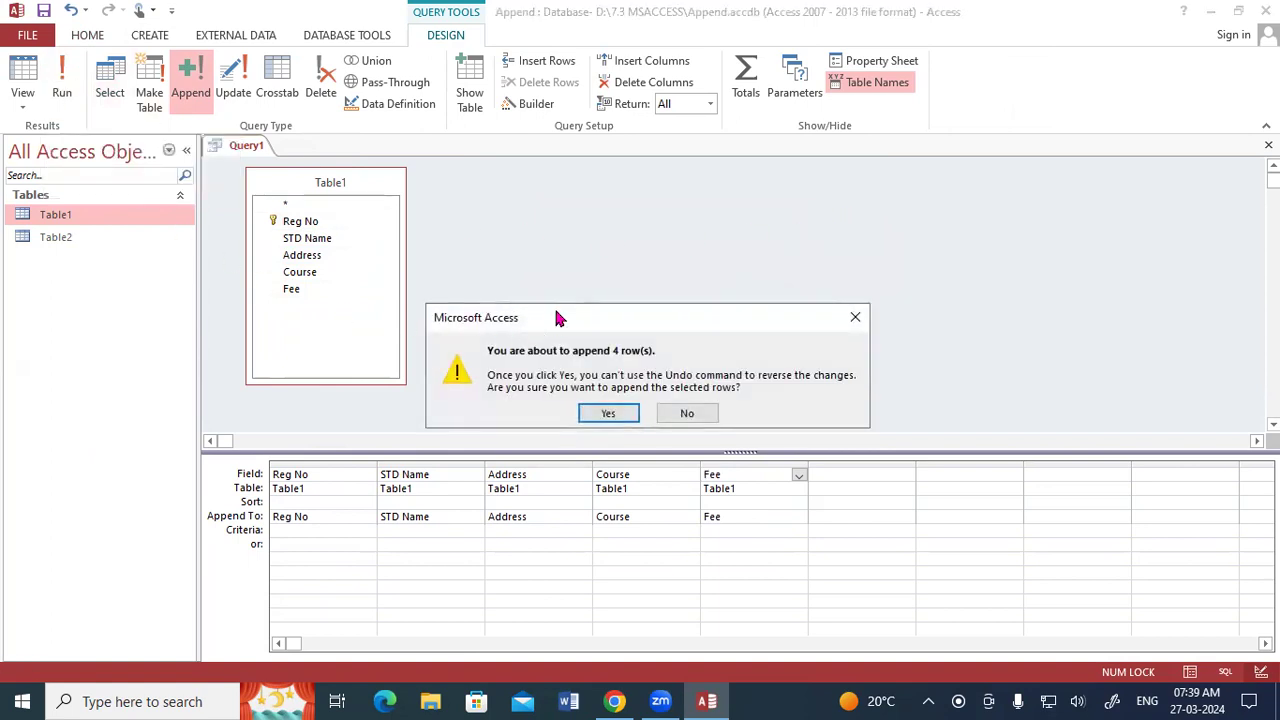
drag(558, 318, 607, 203)
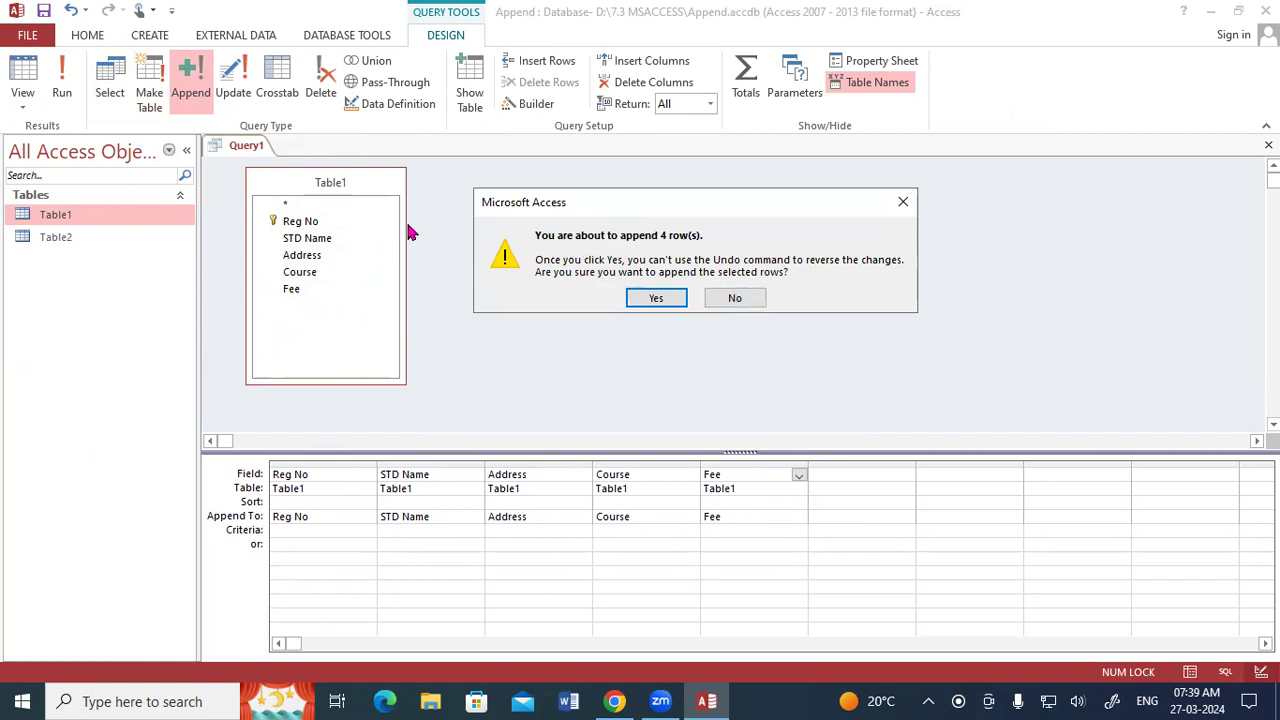
click(709, 596)
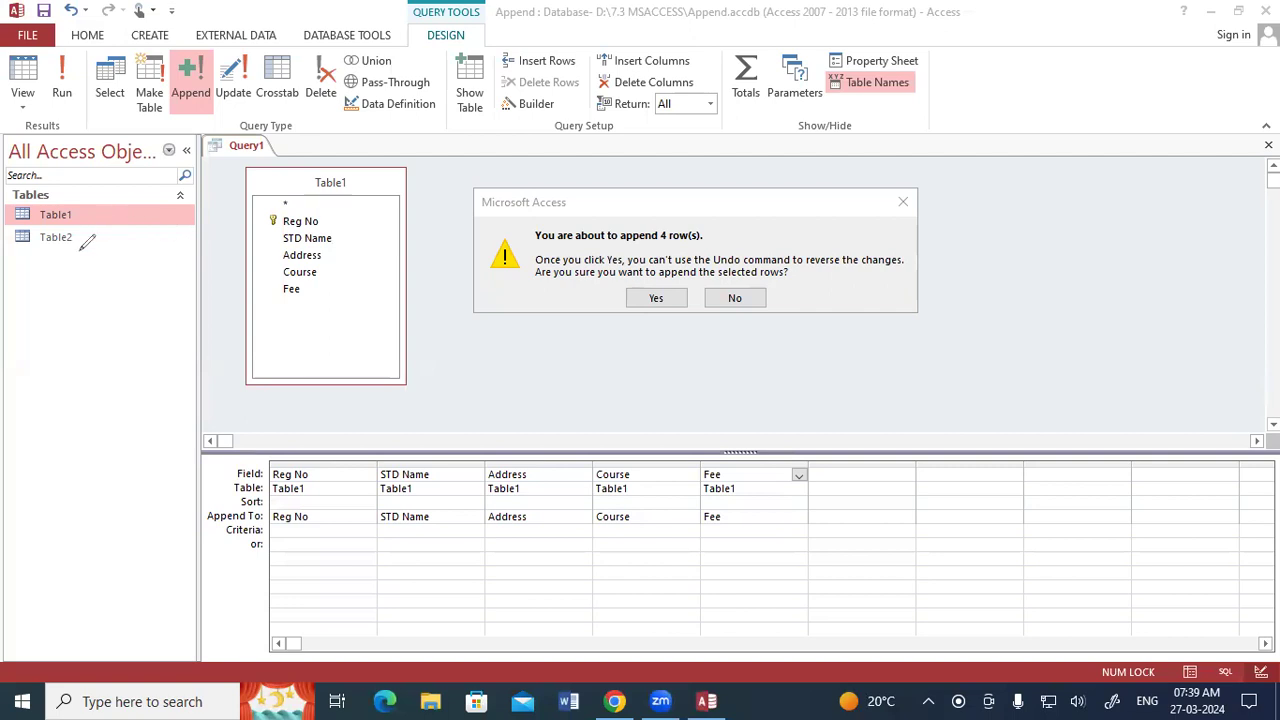
mouse_move(656, 284)
mouse_down()
mouse_move(630, 295)
mouse_move(670, 310)
mouse_move(648, 278)
mouse_up()
key(ctrl+z)
click(652, 300)
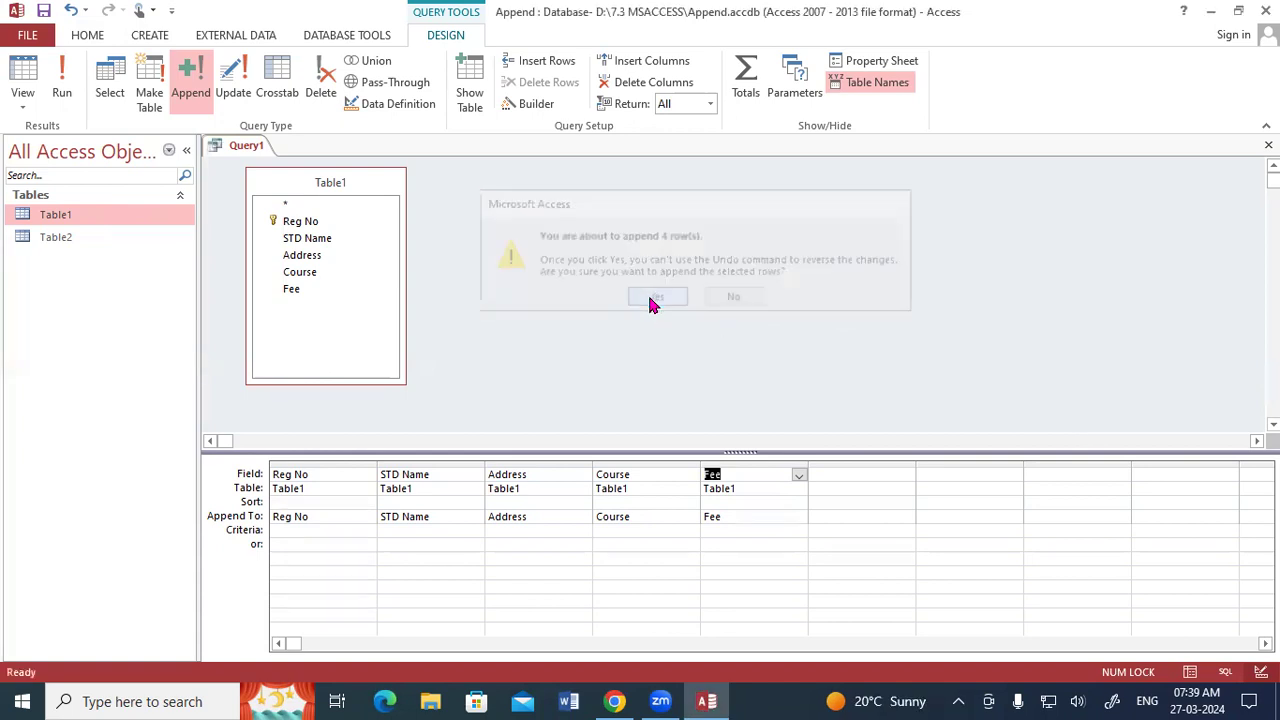
Check the records in Table2 and close all open objects without saving the append query.
double_click(83, 238)
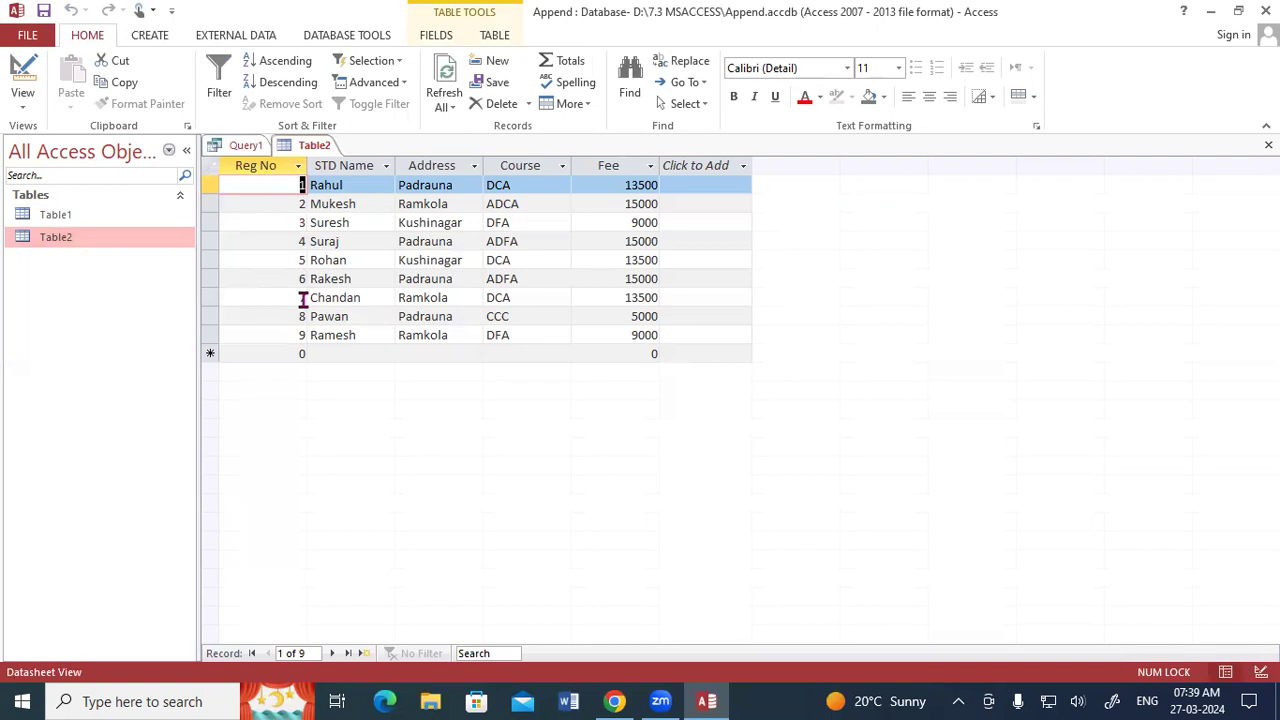
right_click(252, 150)
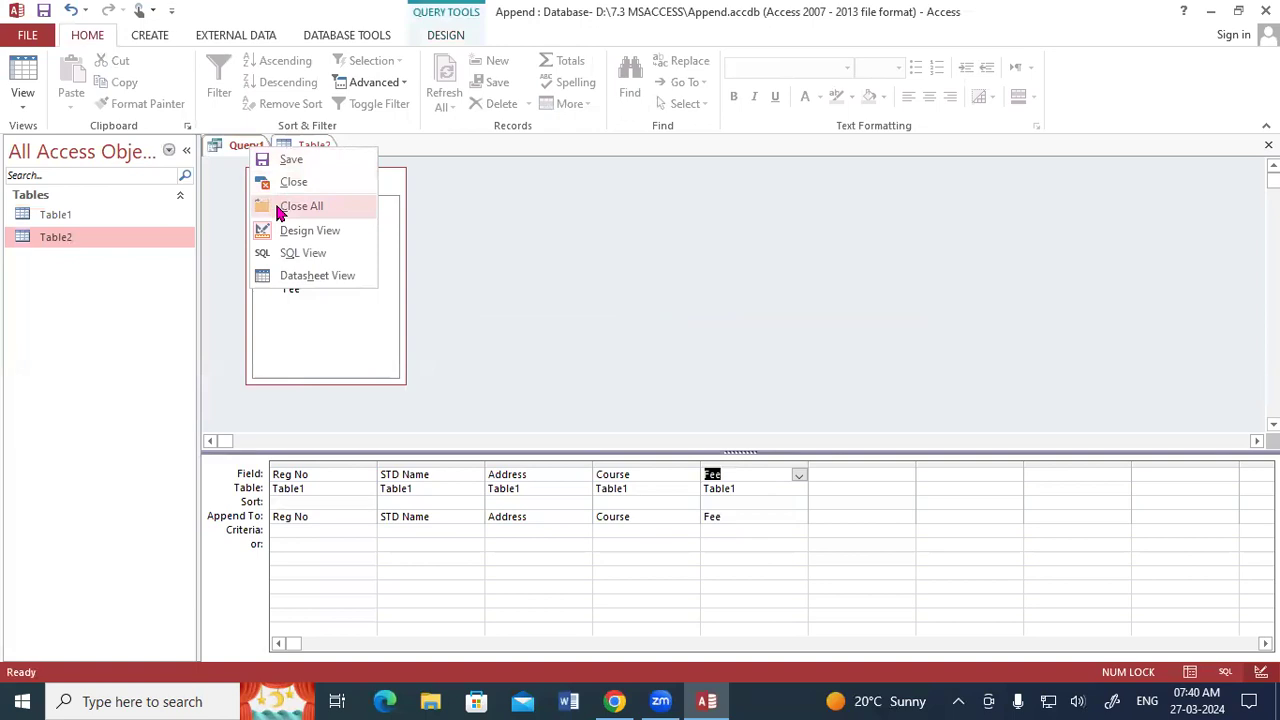
click(284, 188)
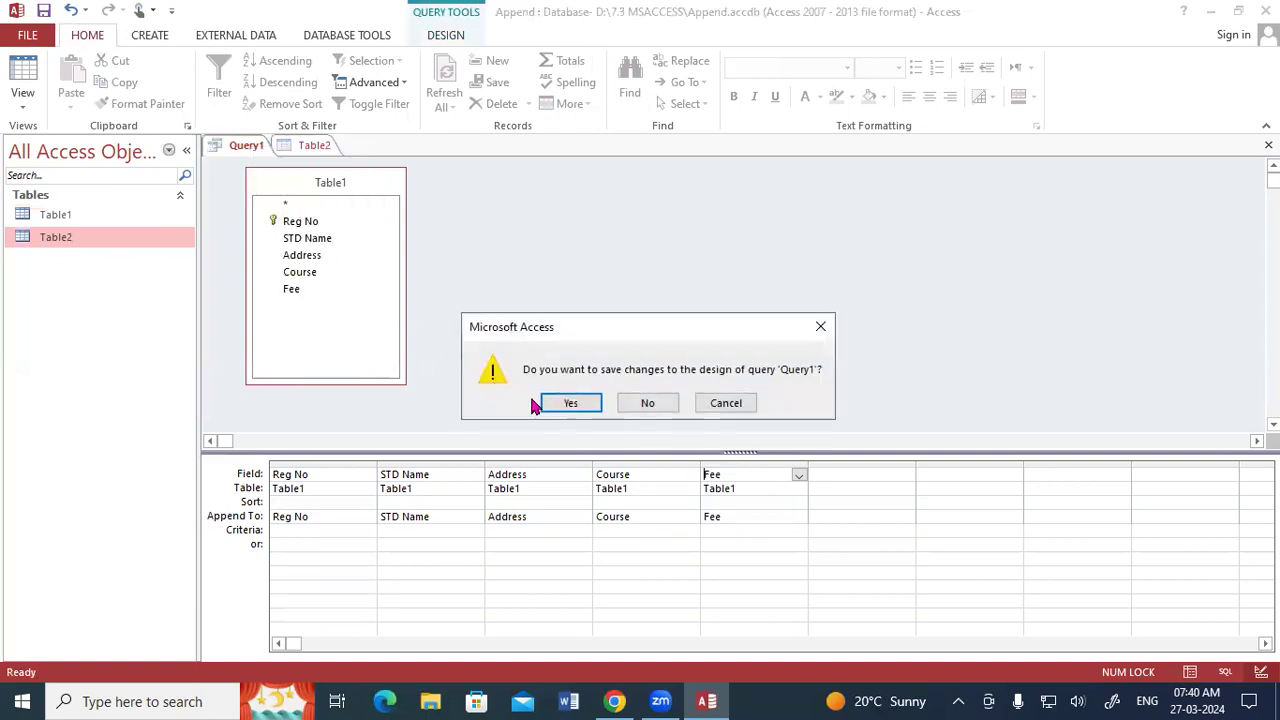
click(557, 403)
click(737, 280)
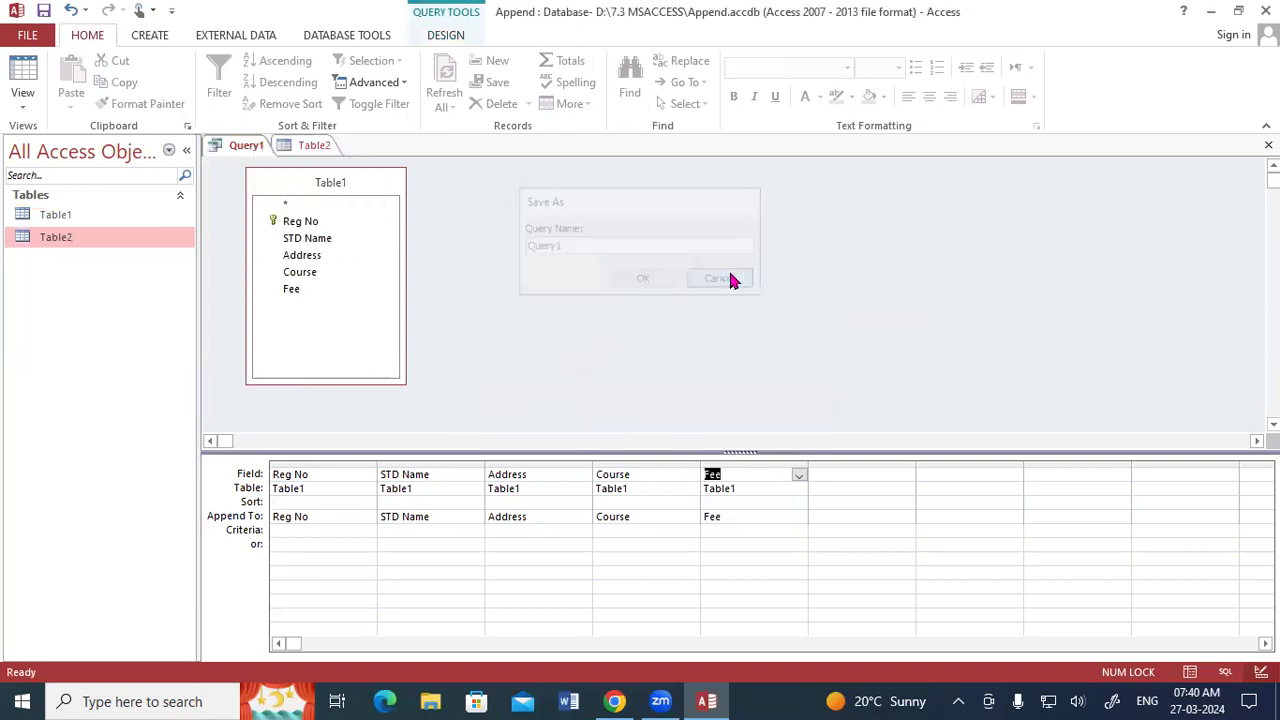
right_click(237, 152)
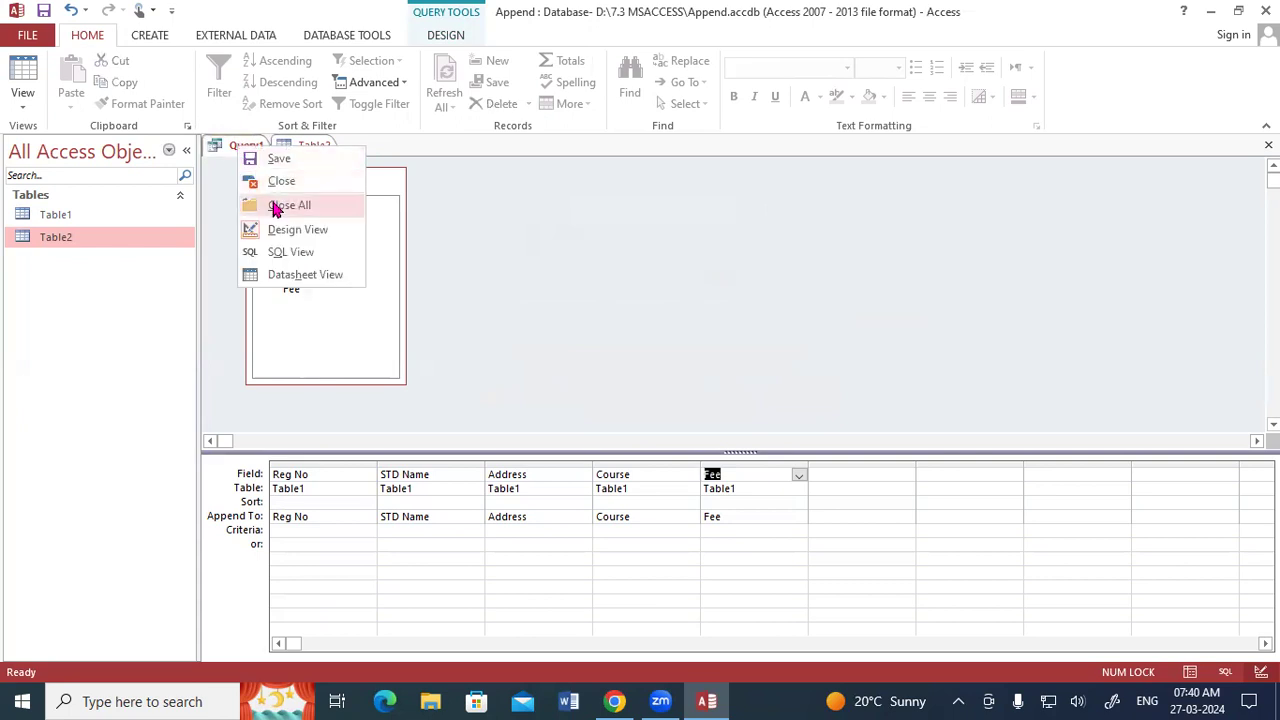
click(278, 205)
click(636, 403)
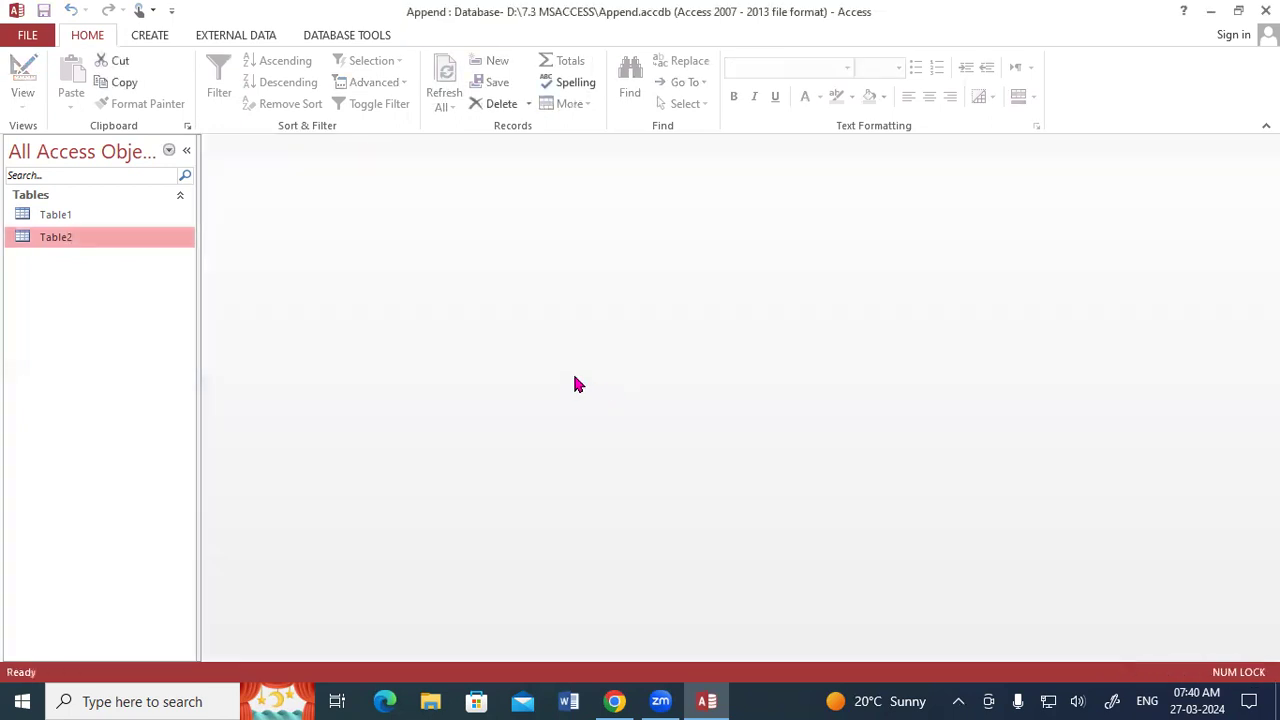
Delete the first four records, Reg No 1 to 4, from Table2 and confirm the deletion.
double_click(62, 239)
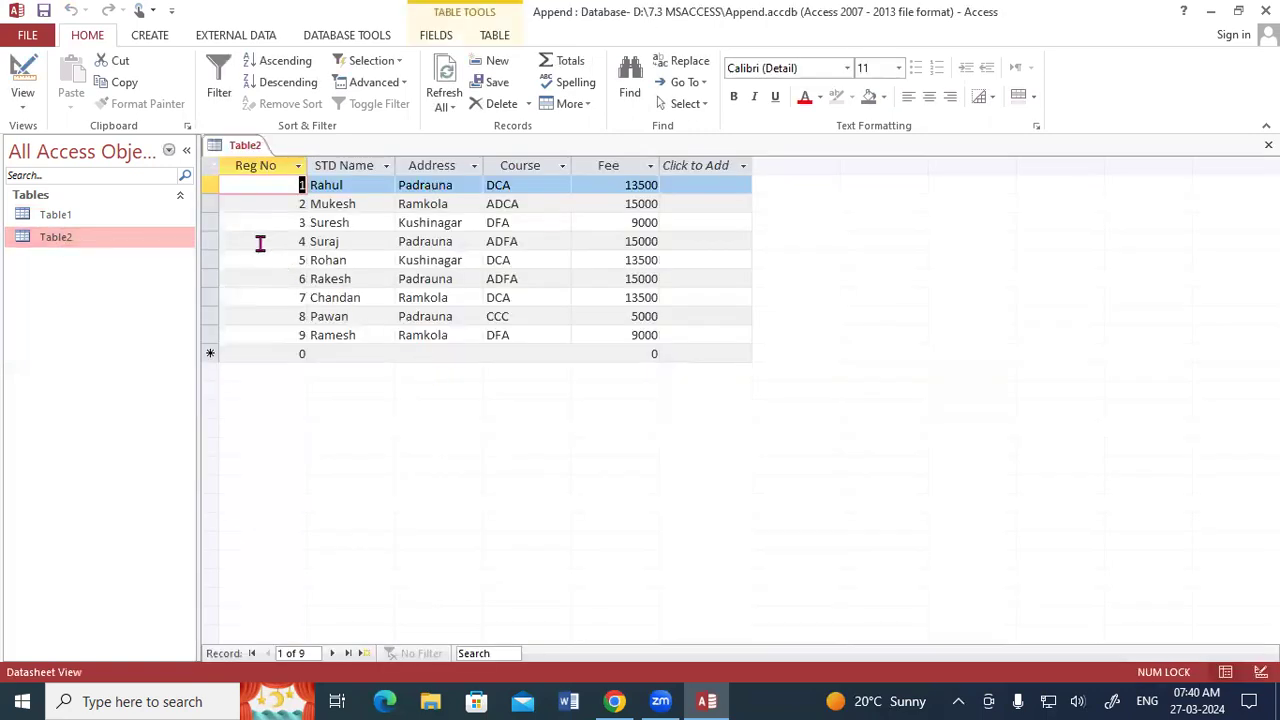
drag(212, 243, 220, 183)
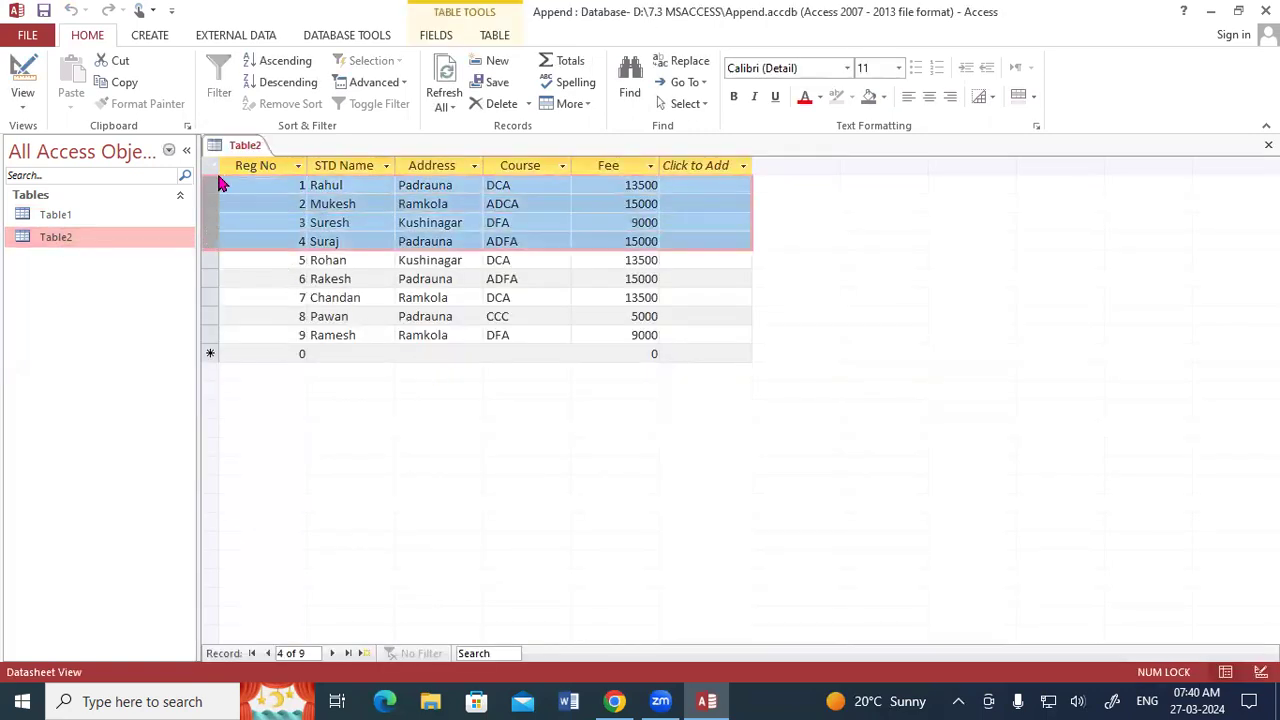
click(499, 105)
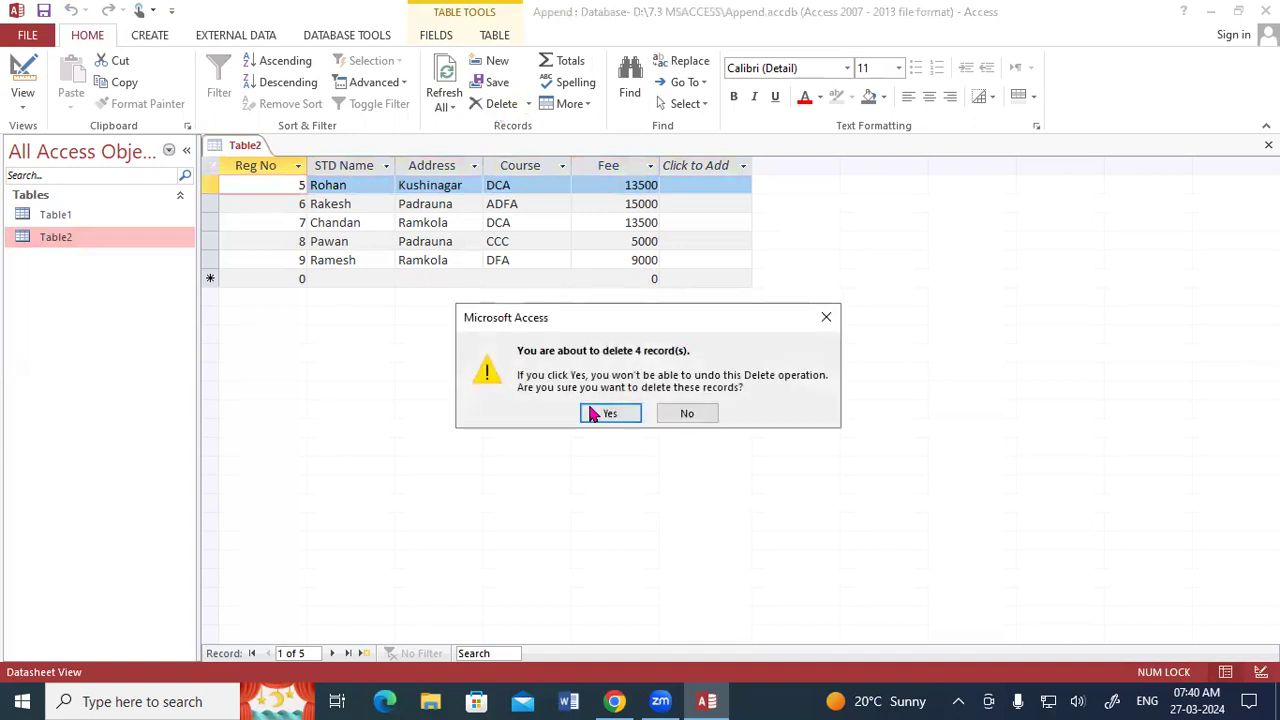
click(601, 413)
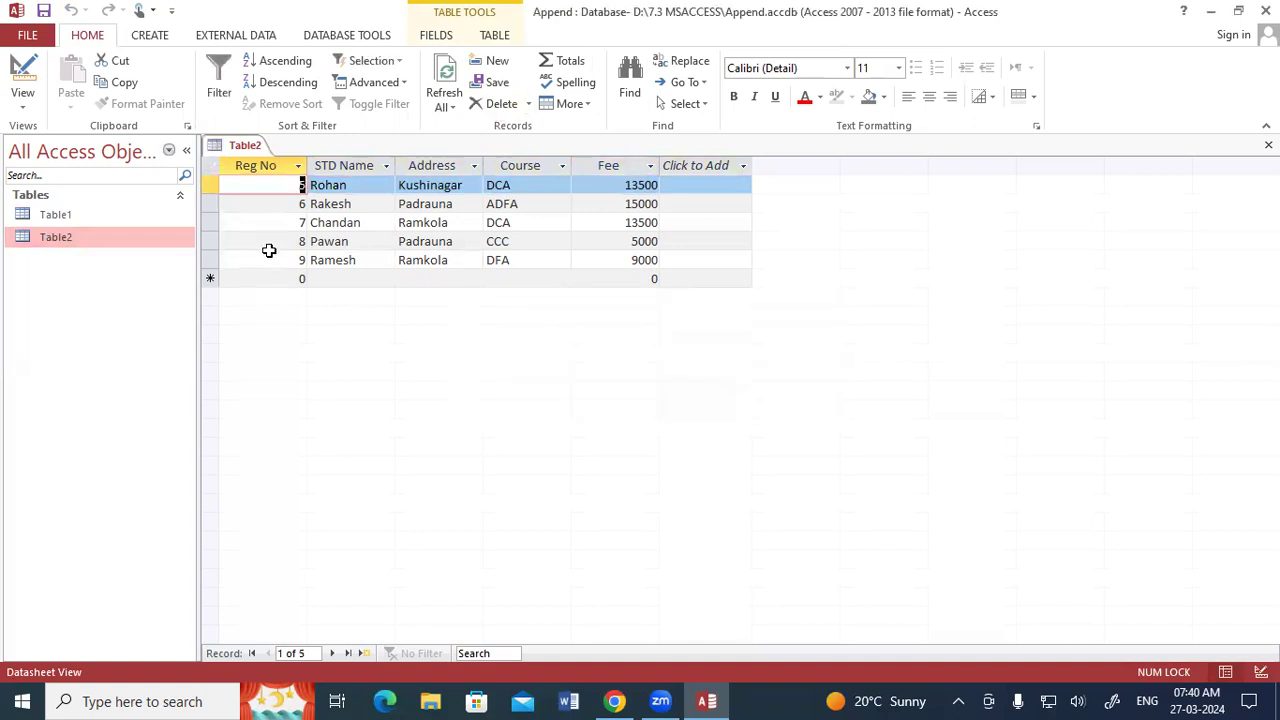
right_click(233, 142)
click(244, 152)
Open Table1 to review its records and close both tables.
click(98, 221)
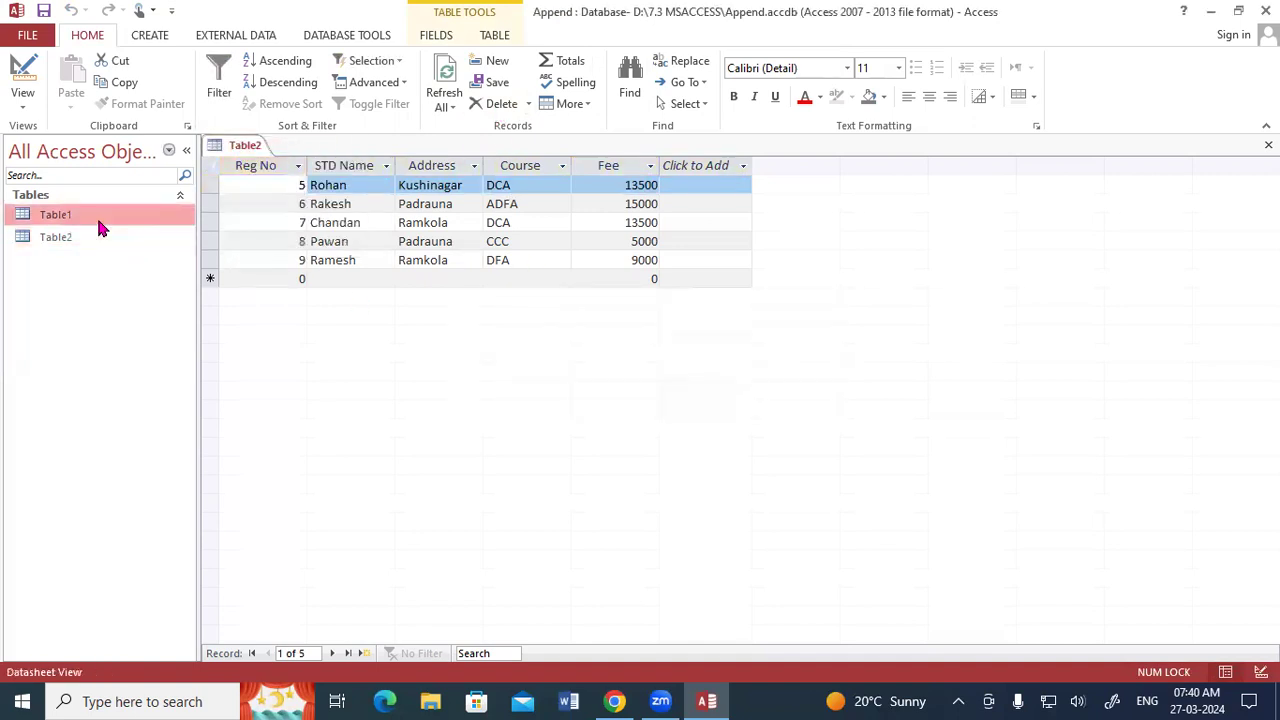
double_click(98, 221)
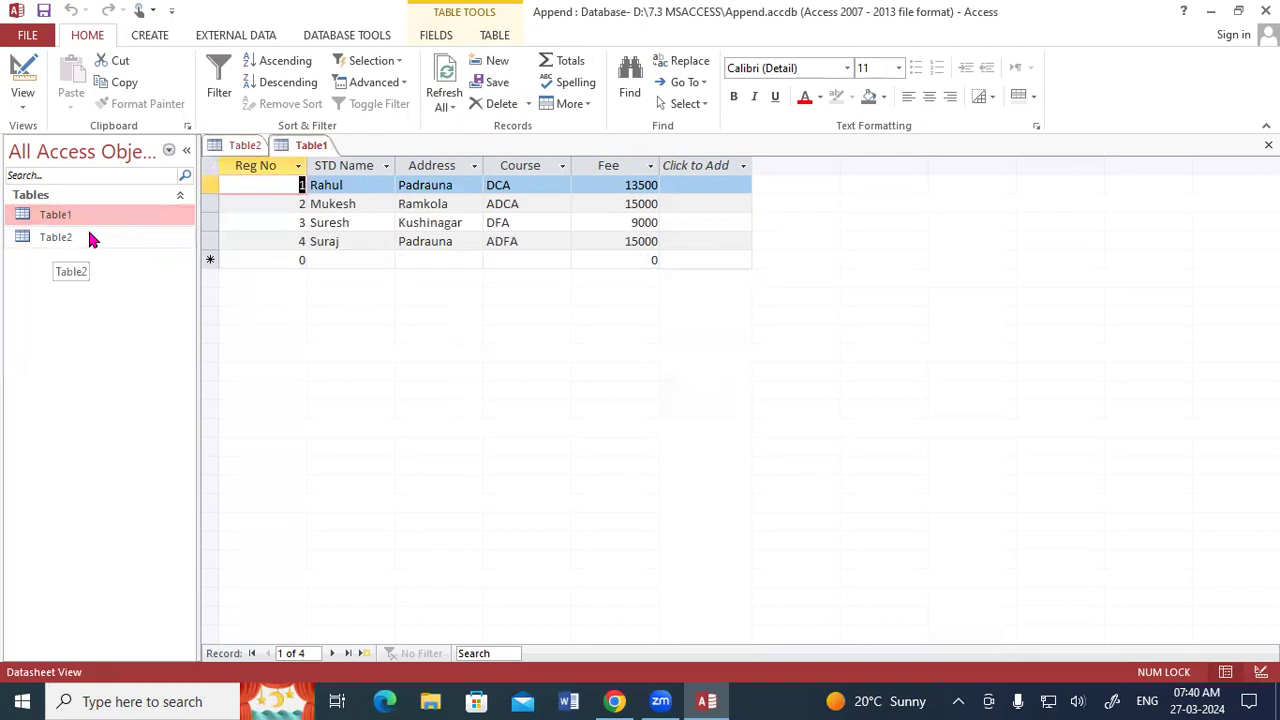
click(1268, 145)
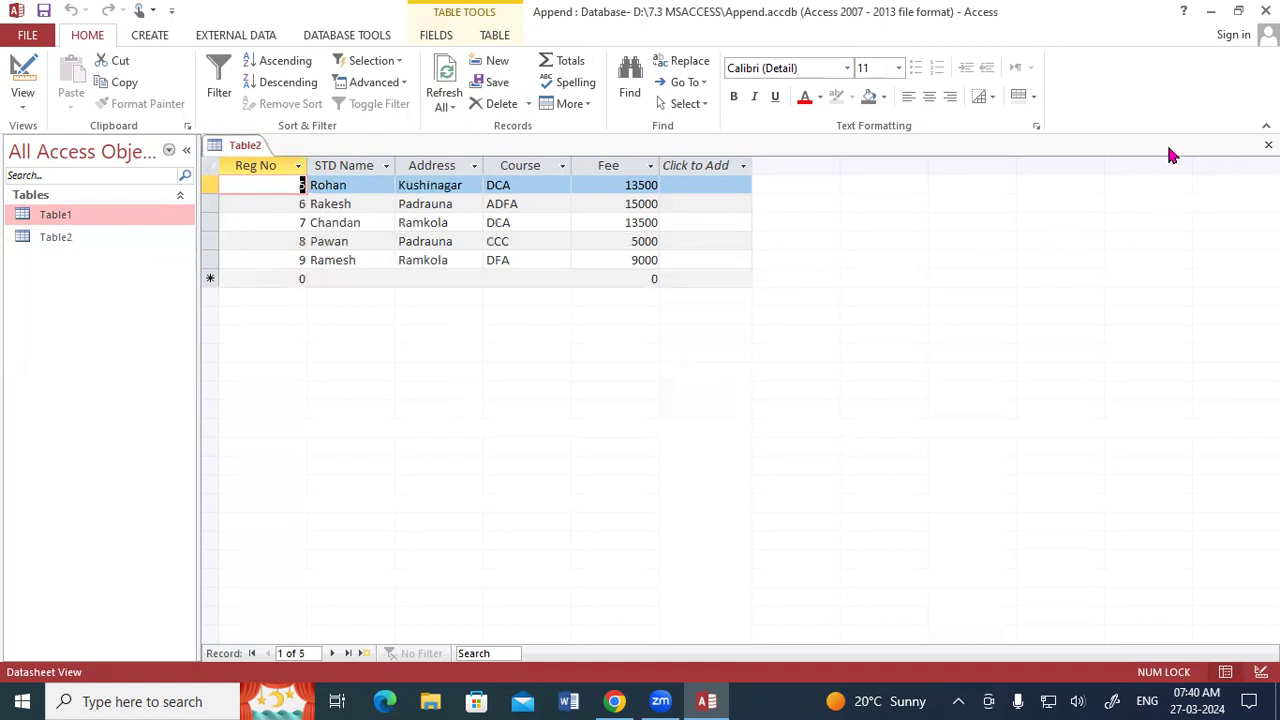
click(1268, 145)
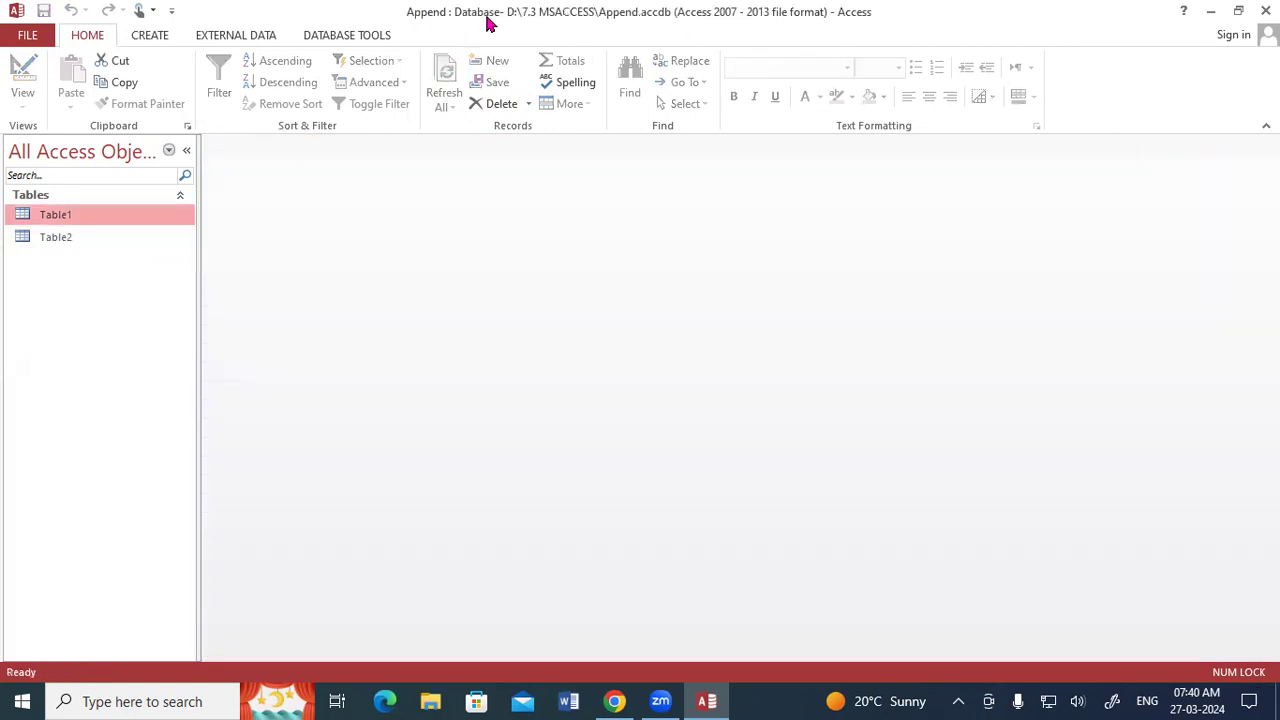
Create a new query in Design View with Table2 as its source and add all of its fields to the query grid.
click(150, 36)
click(278, 90)
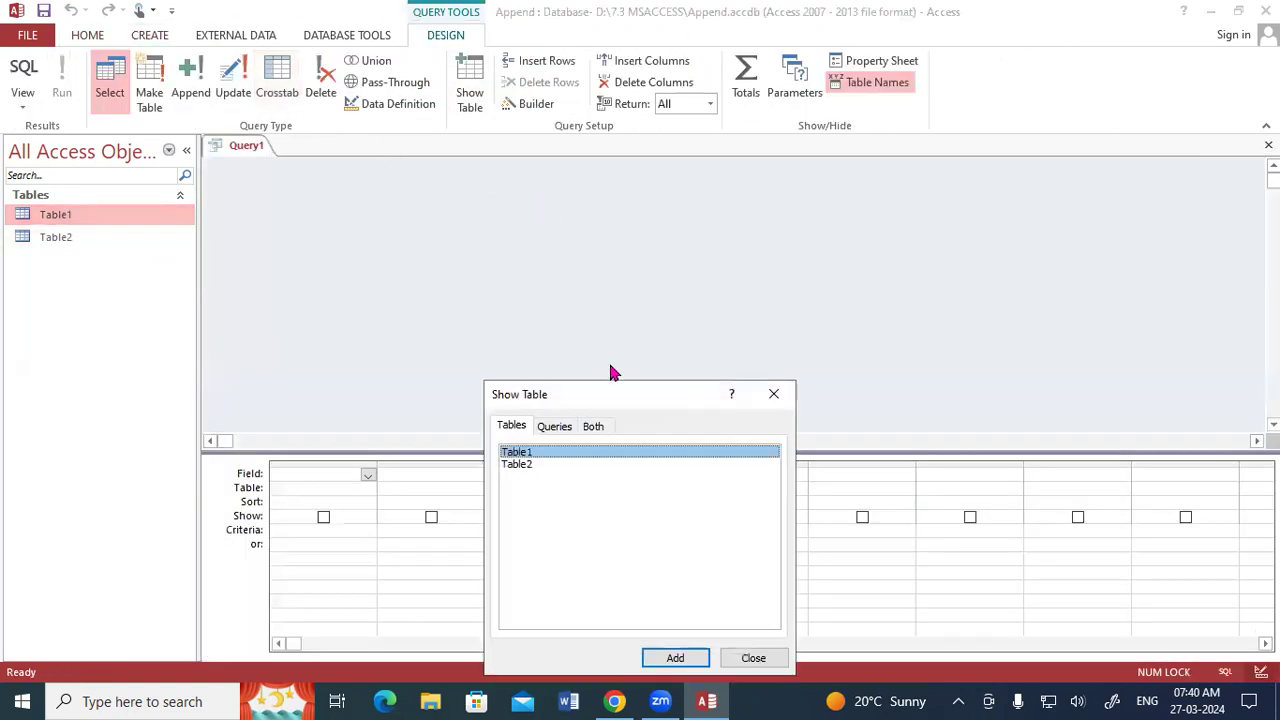
drag(603, 397, 617, 159)
click(557, 231)
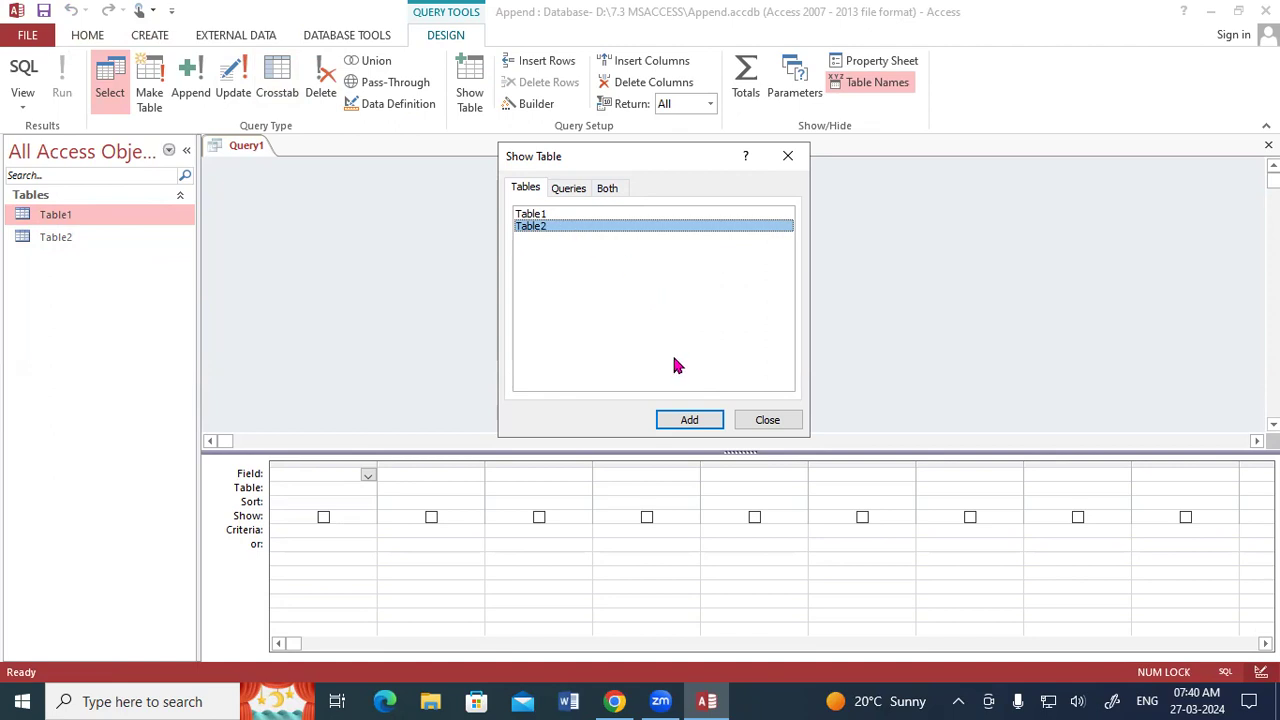
click(673, 421)
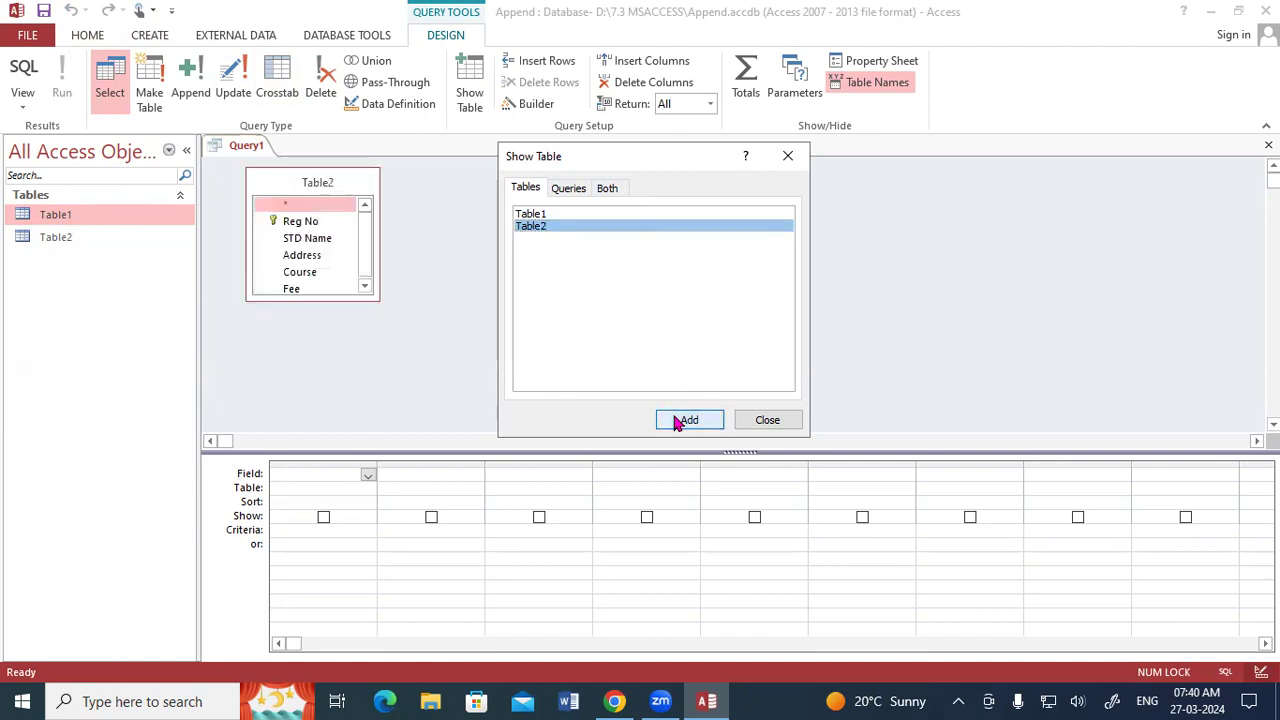
click(768, 420)
double_click(320, 183)
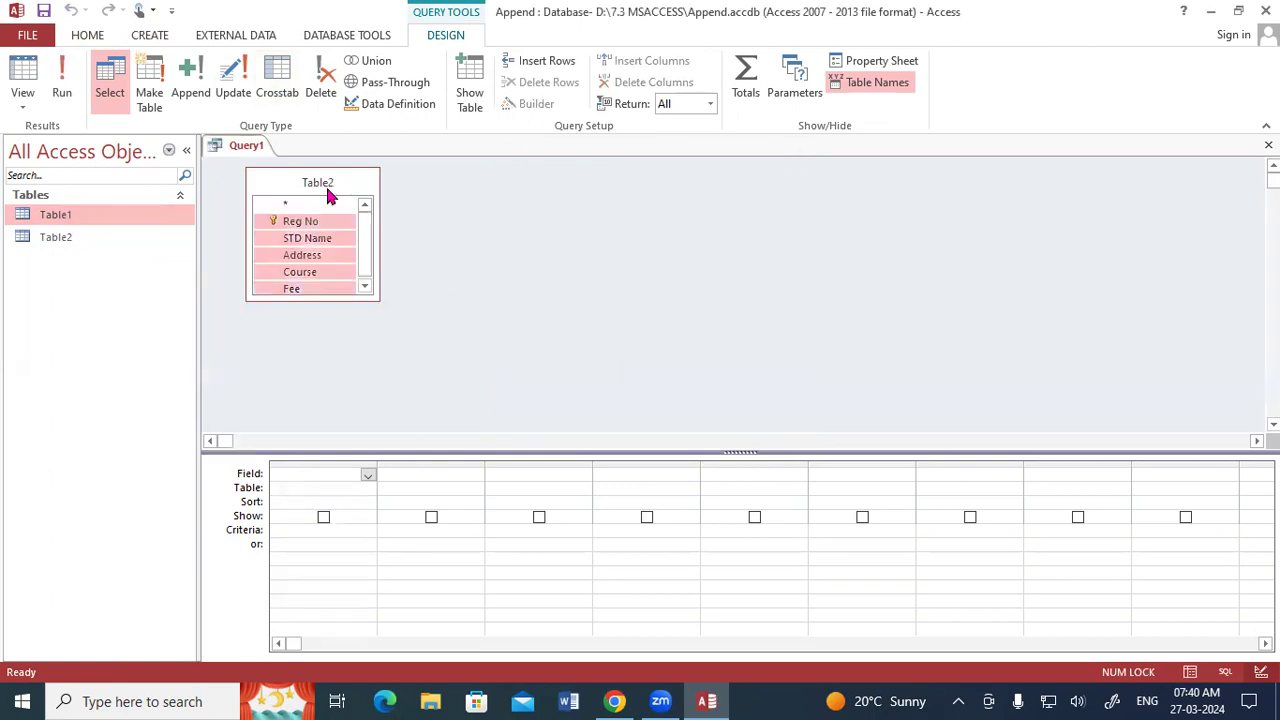
drag(312, 218, 315, 471)
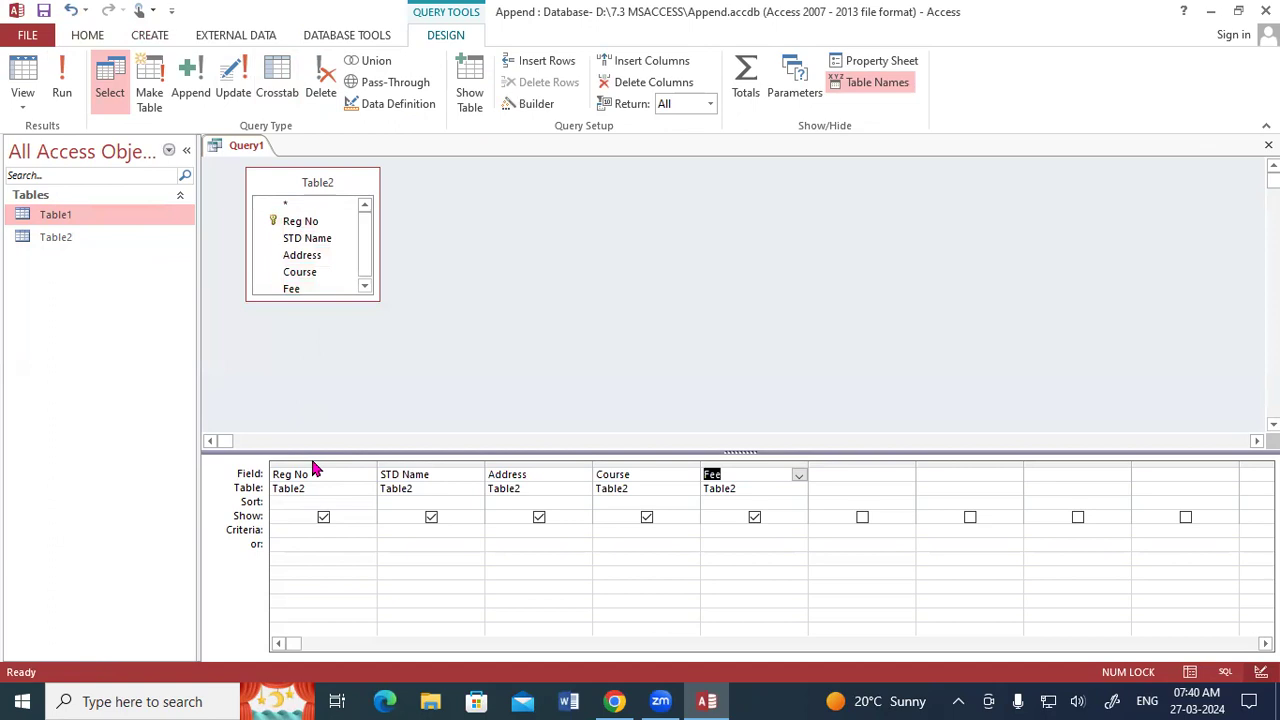
Change the query type to Append with Table1 in the current database as the destination.
click(190, 68)
click(794, 224)
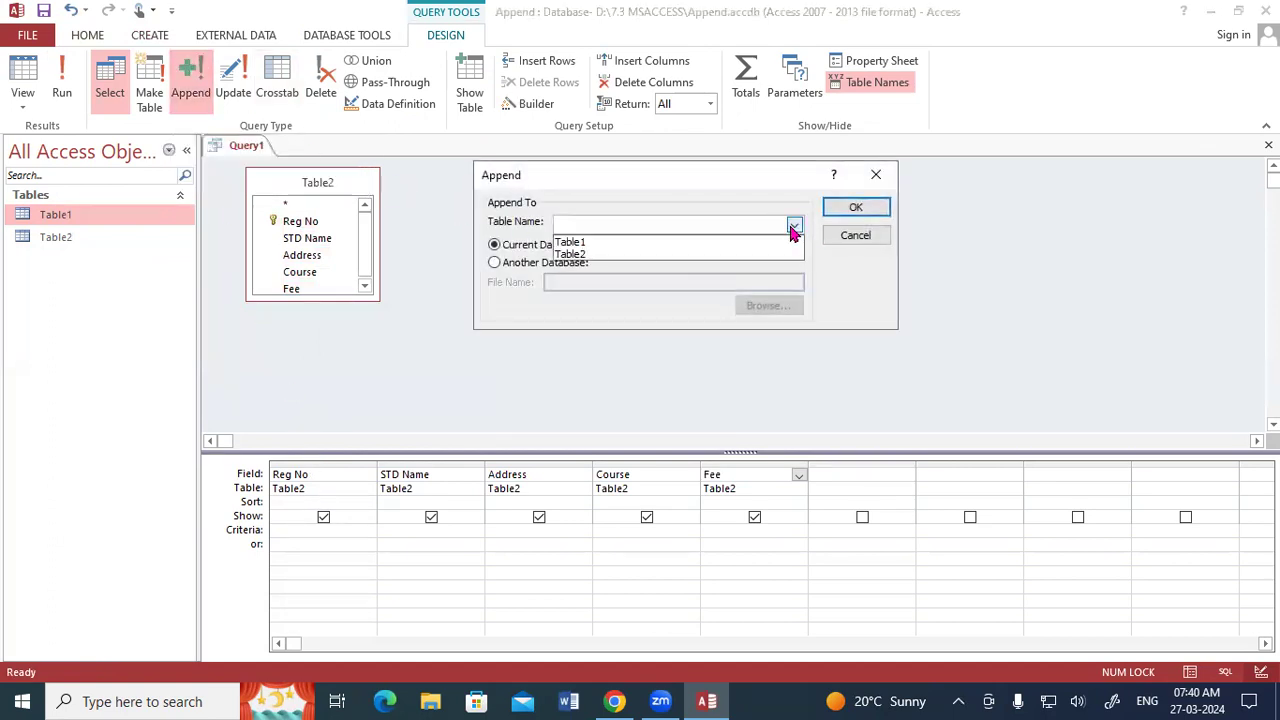
click(620, 243)
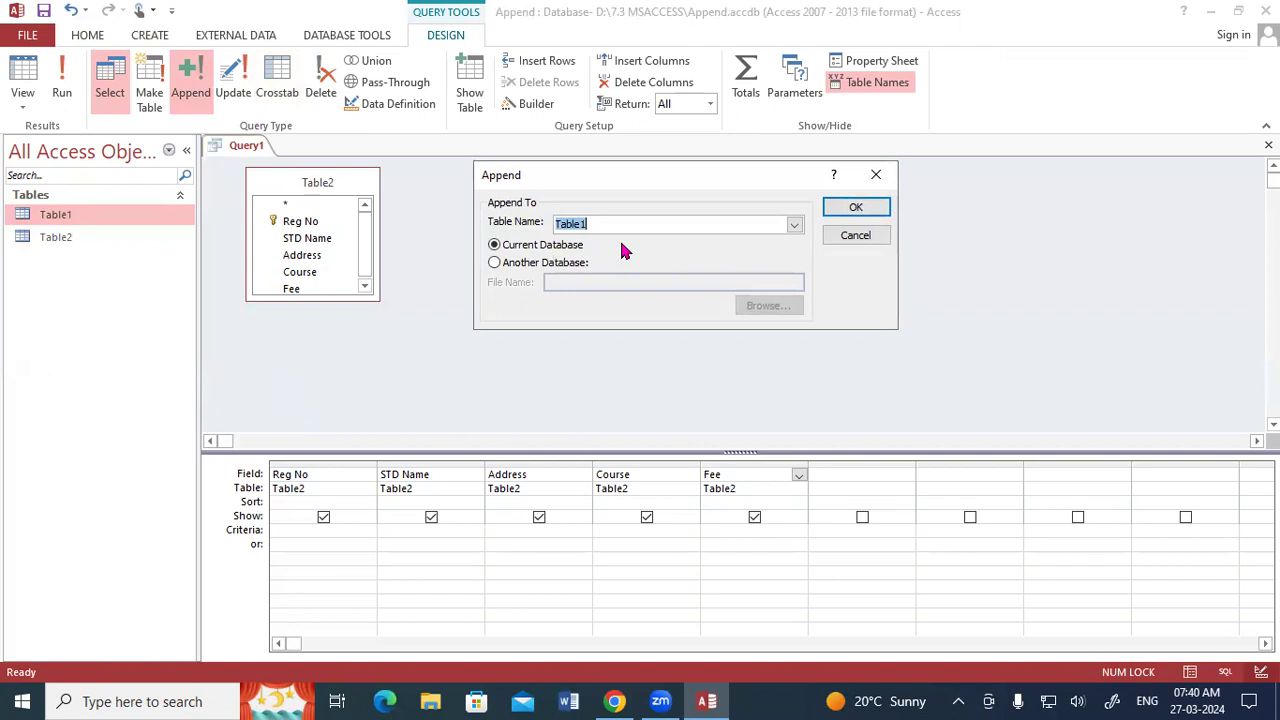
click(852, 208)
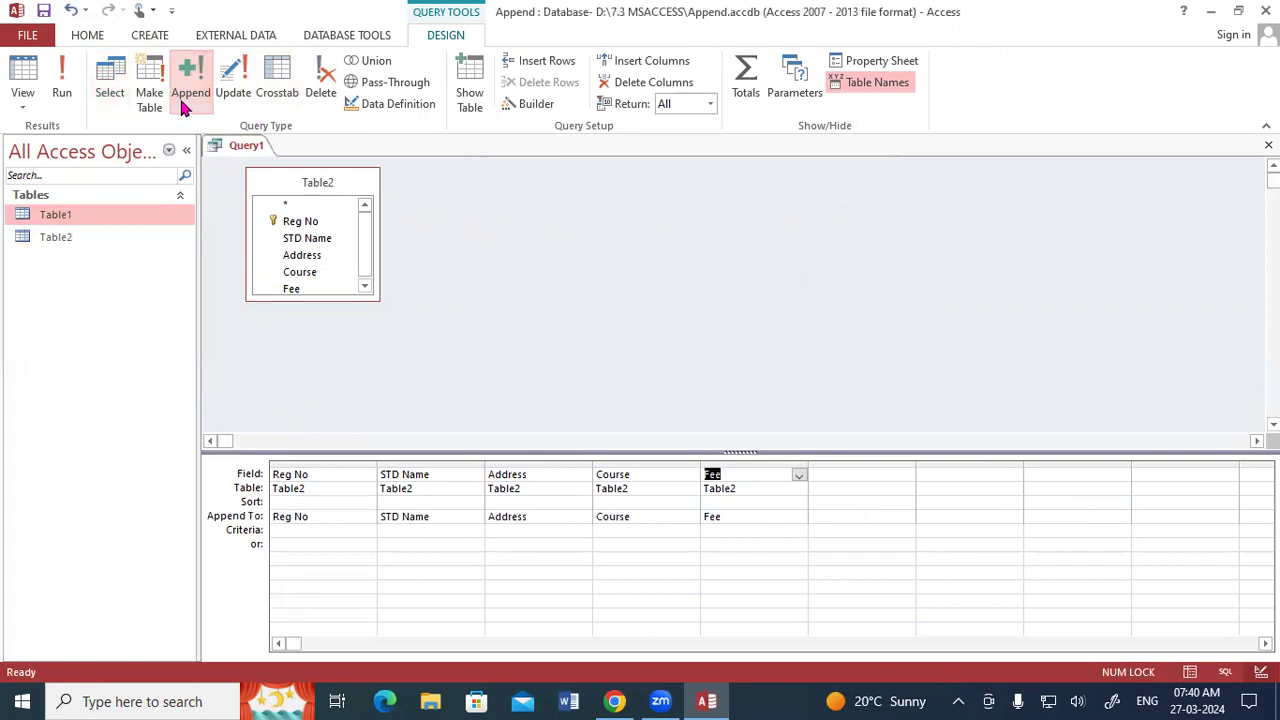
Run the append query, confirm appending Table2's rows to Table1, and open both tables to check their records.
click(62, 85)
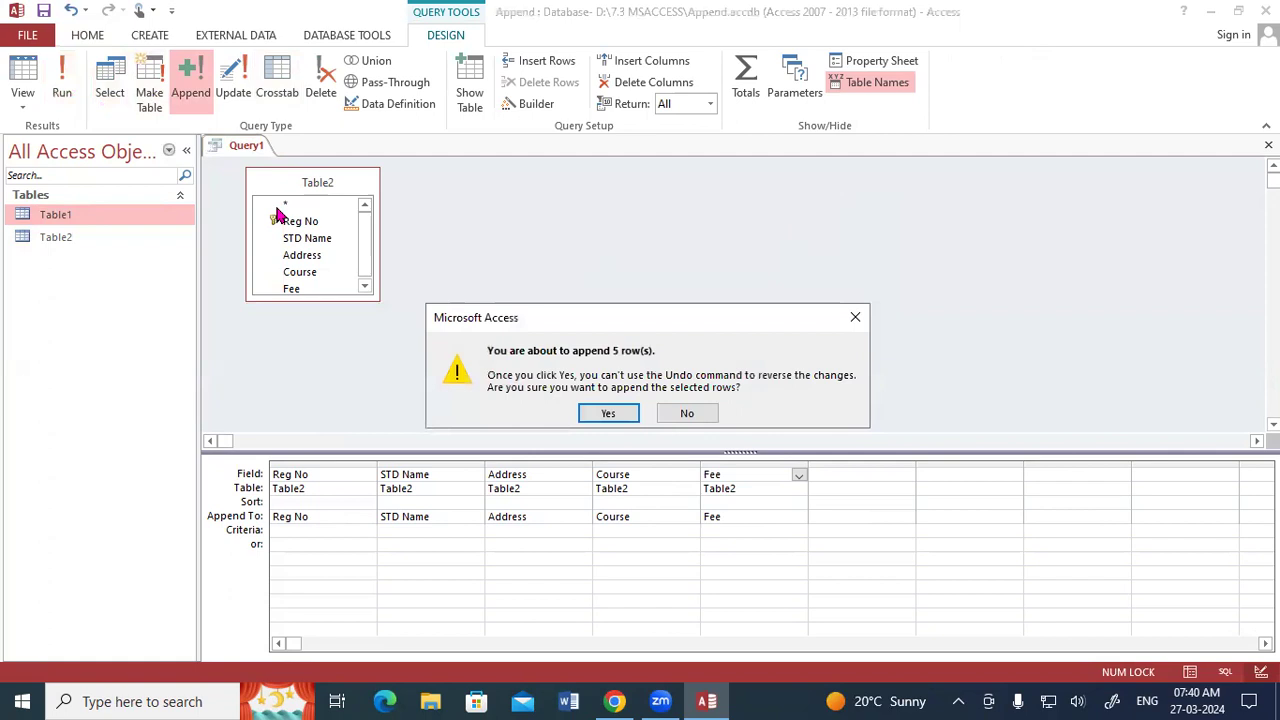
drag(643, 316, 662, 183)
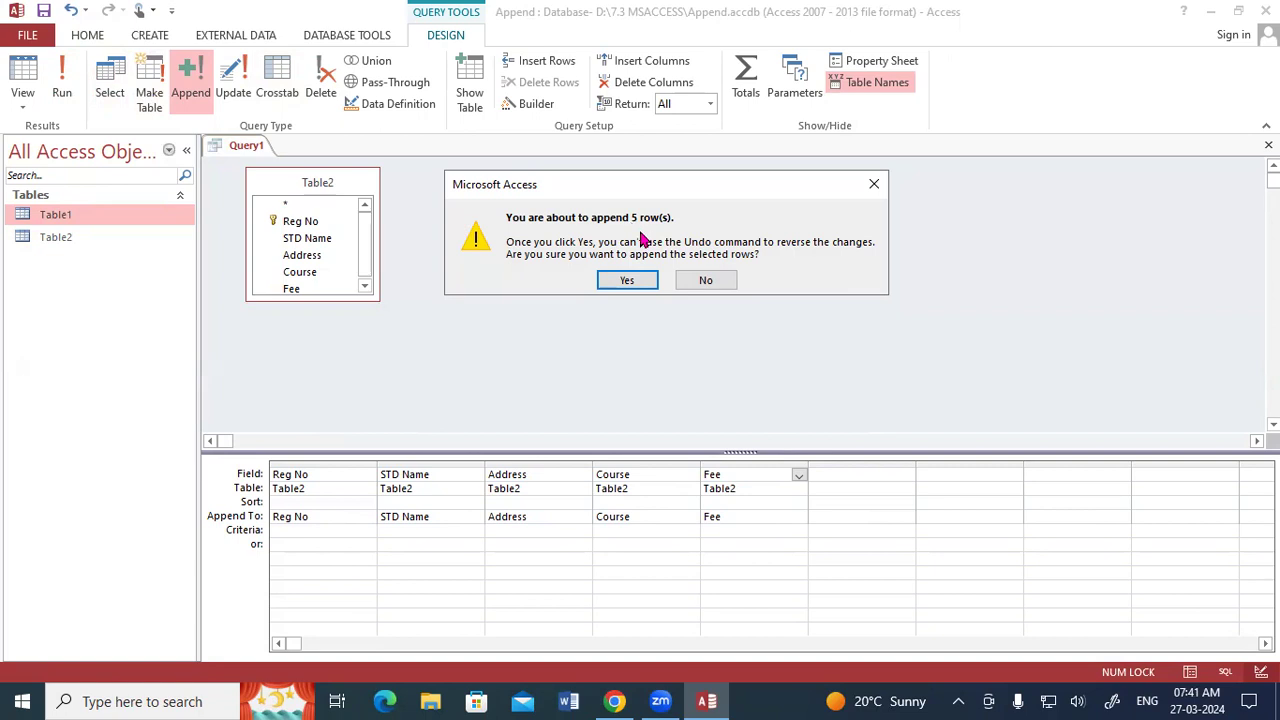
click(630, 282)
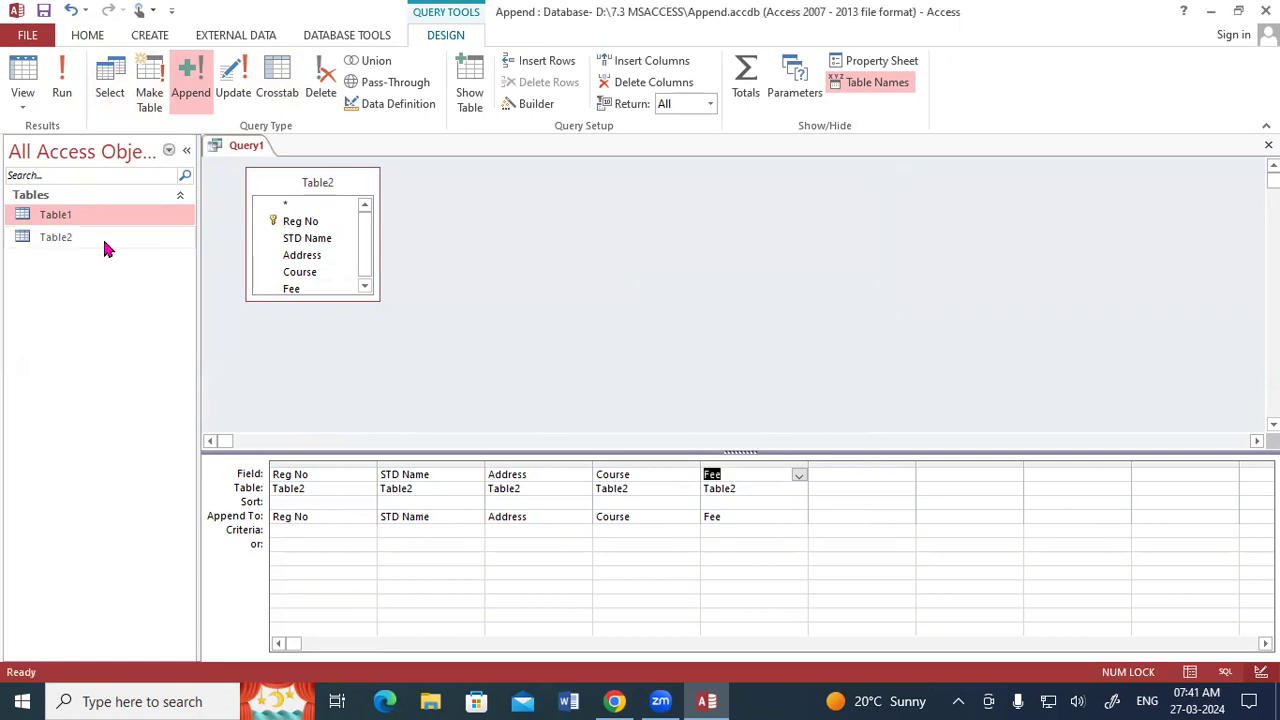
double_click(57, 239)
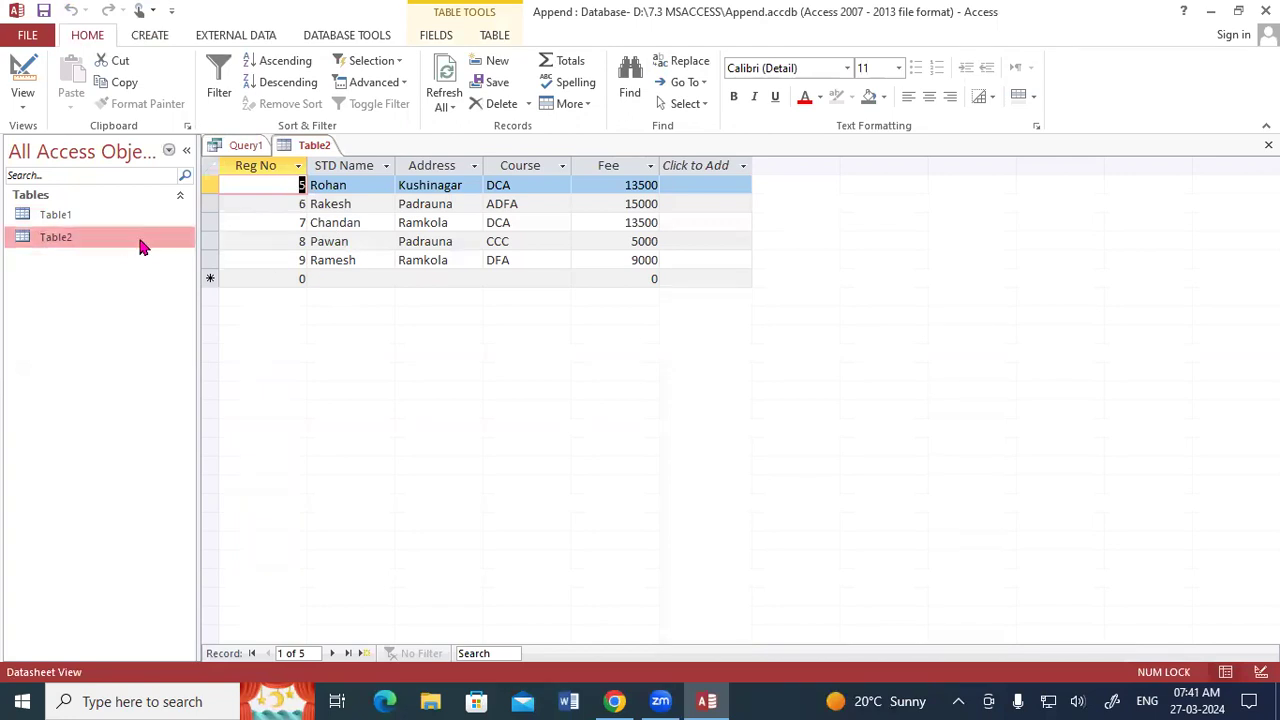
double_click(91, 212)
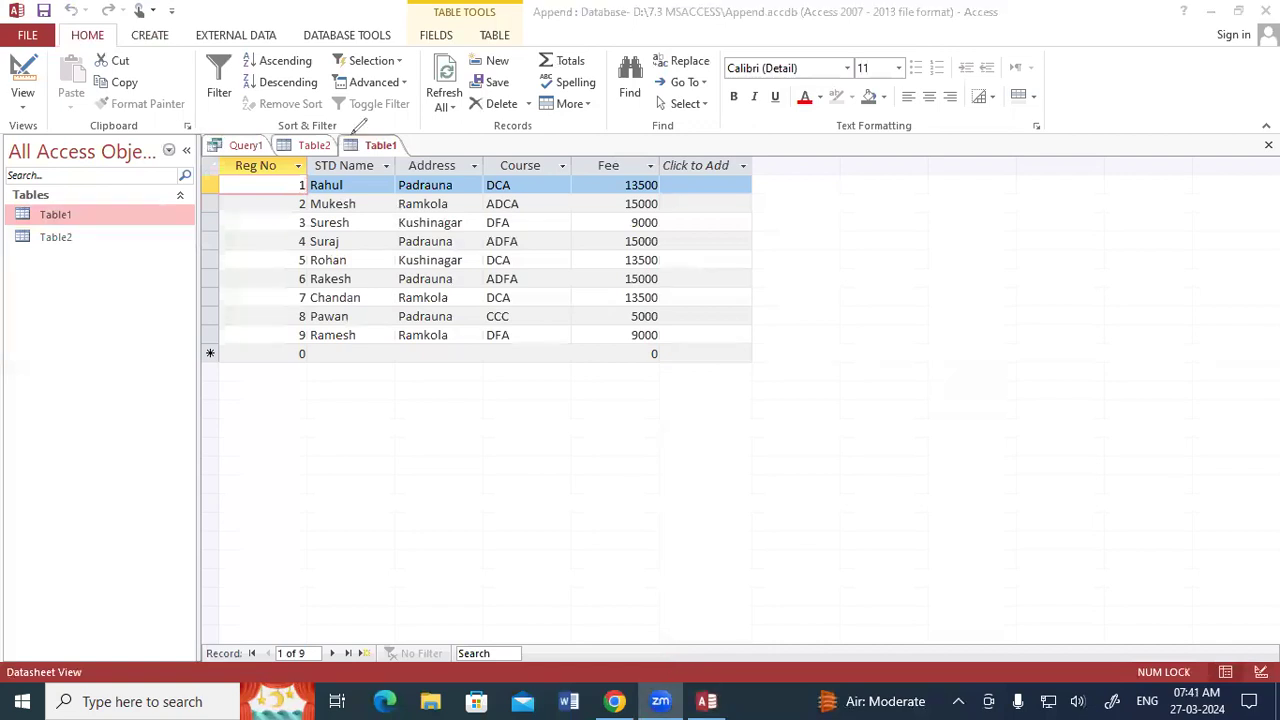
mouse_move(292, 123)
mouse_down()
mouse_move(205, 215)
mouse_move(207, 305)
mouse_move(226, 338)
mouse_up()
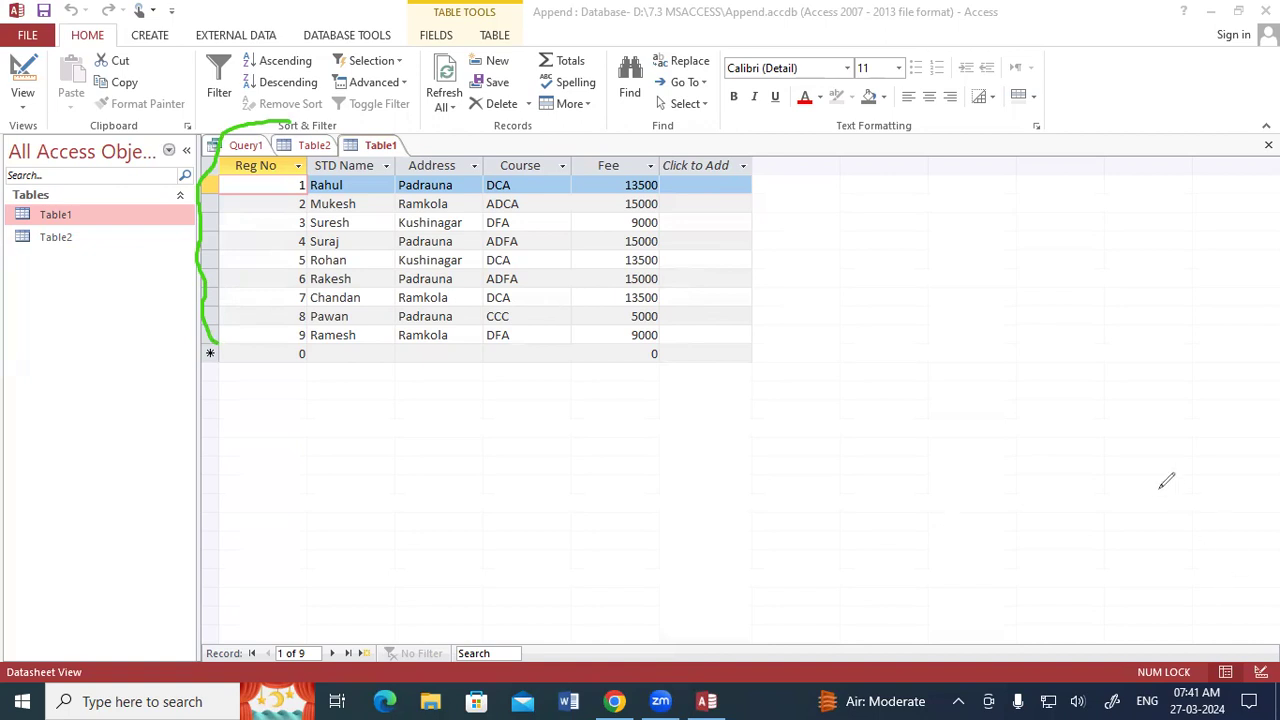
key(ctrl+z)
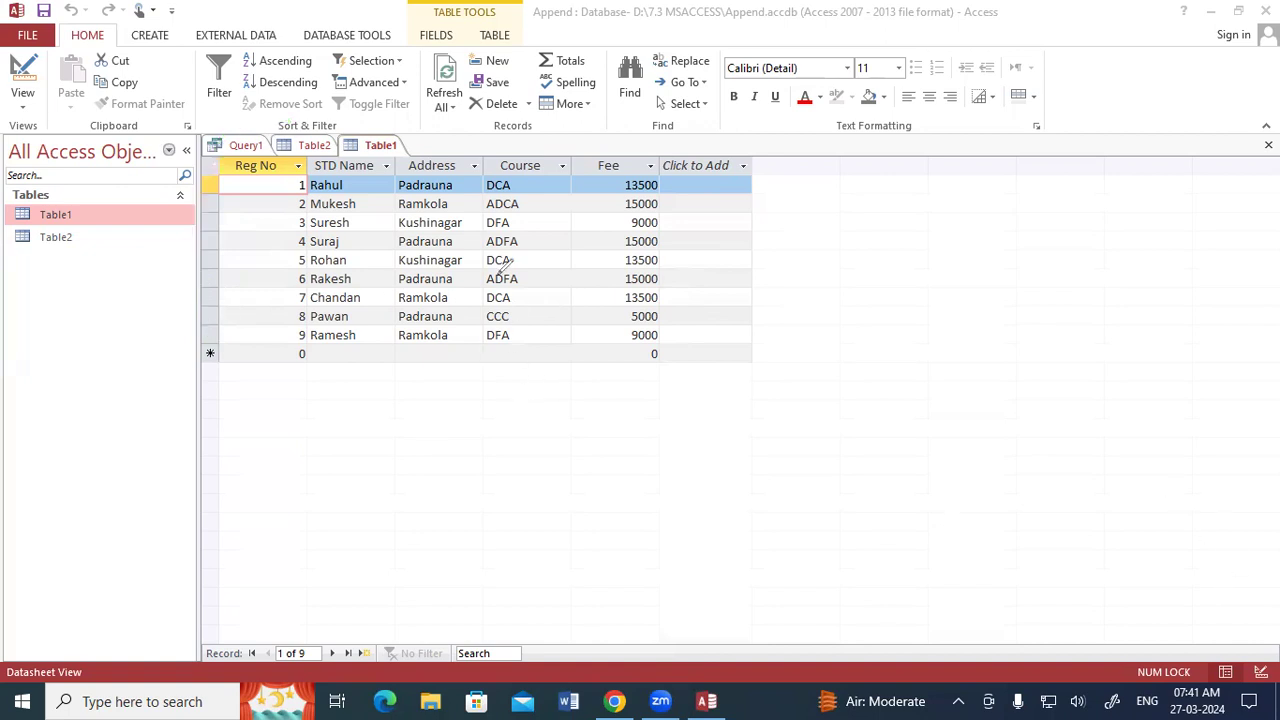
drag(660, 174, 660, 240)
drag(709, 172, 697, 354)
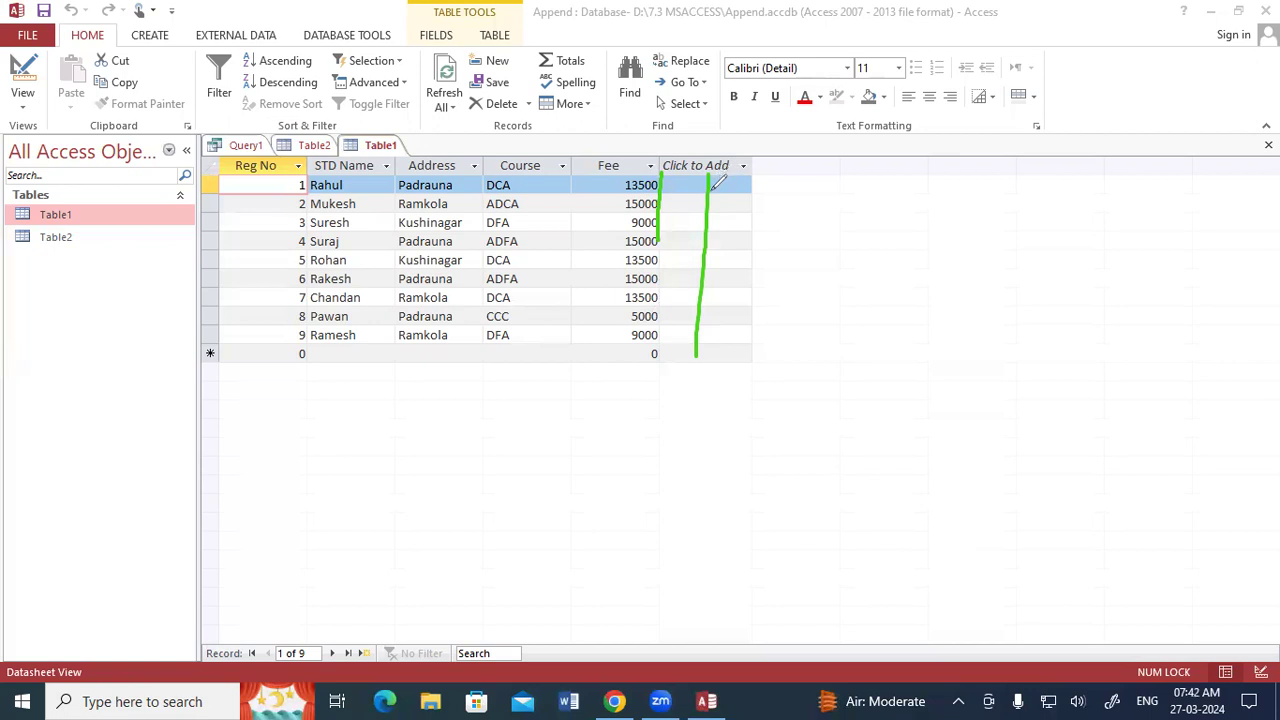
mouse_move(735, 181)
mouse_down()
mouse_move(780, 200)
mouse_move(772, 250)
mouse_move(812, 236)
mouse_up()
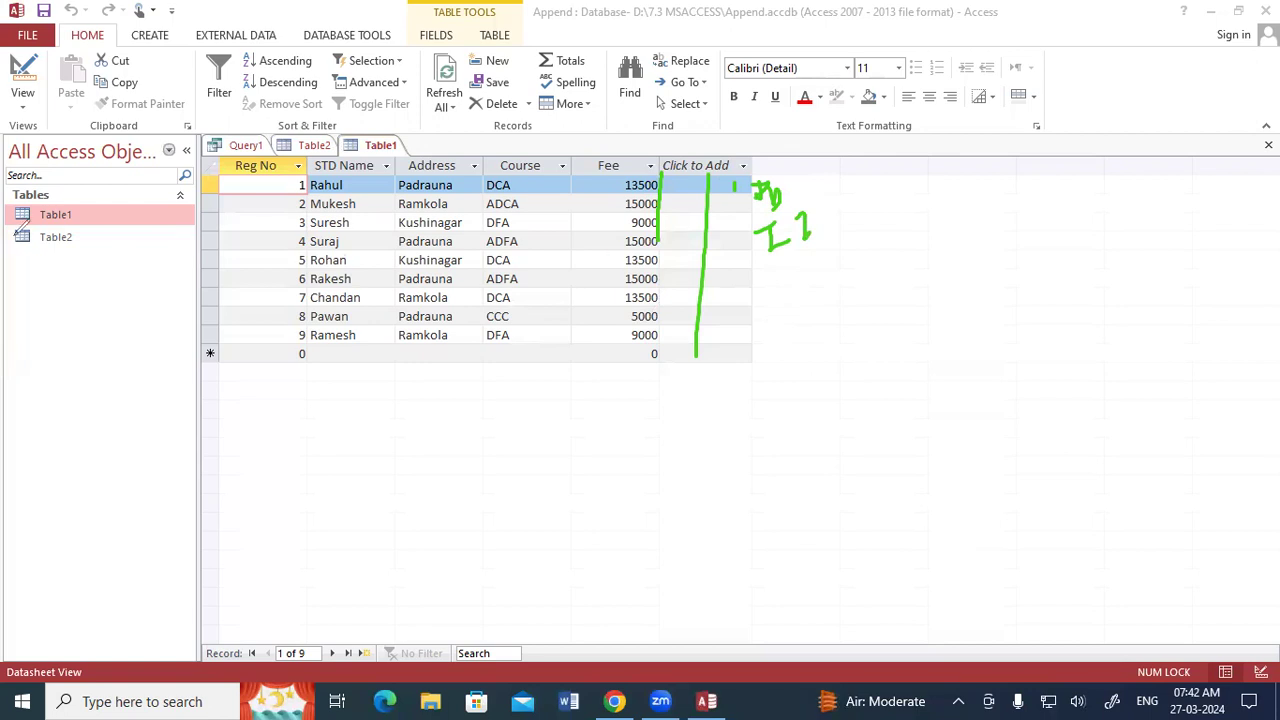
click(987, 471)
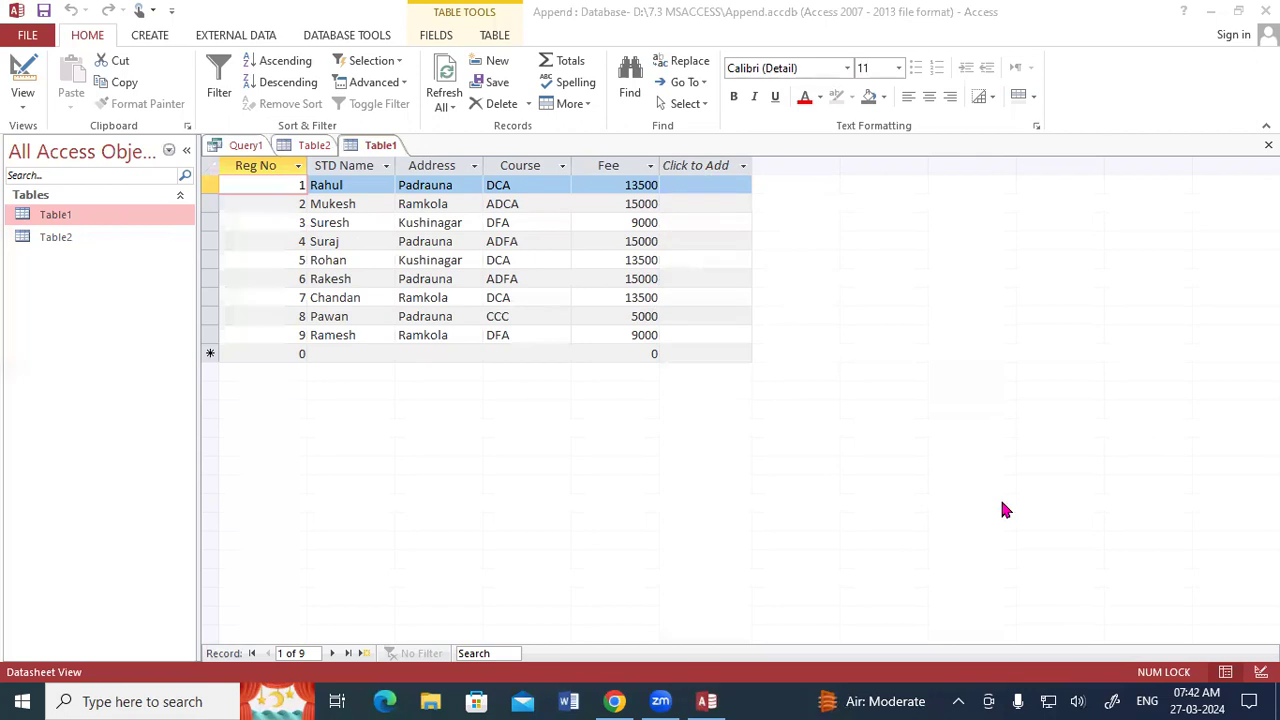
click(860, 303)
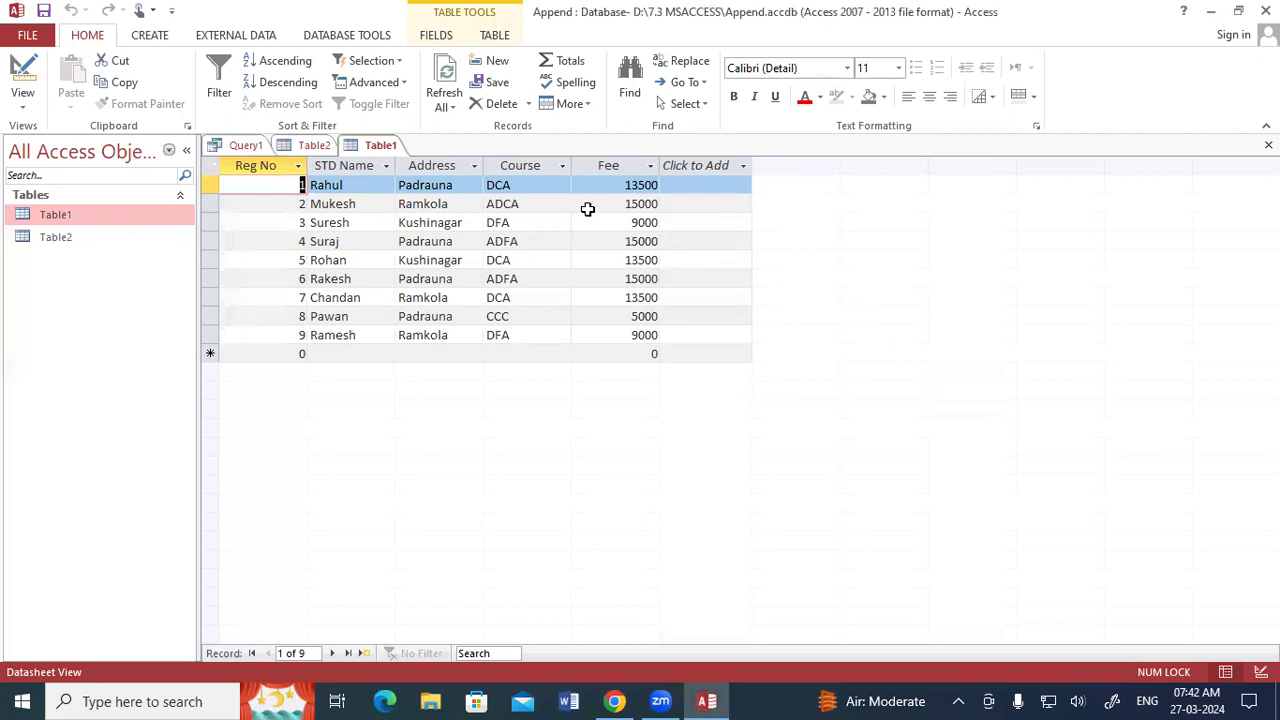
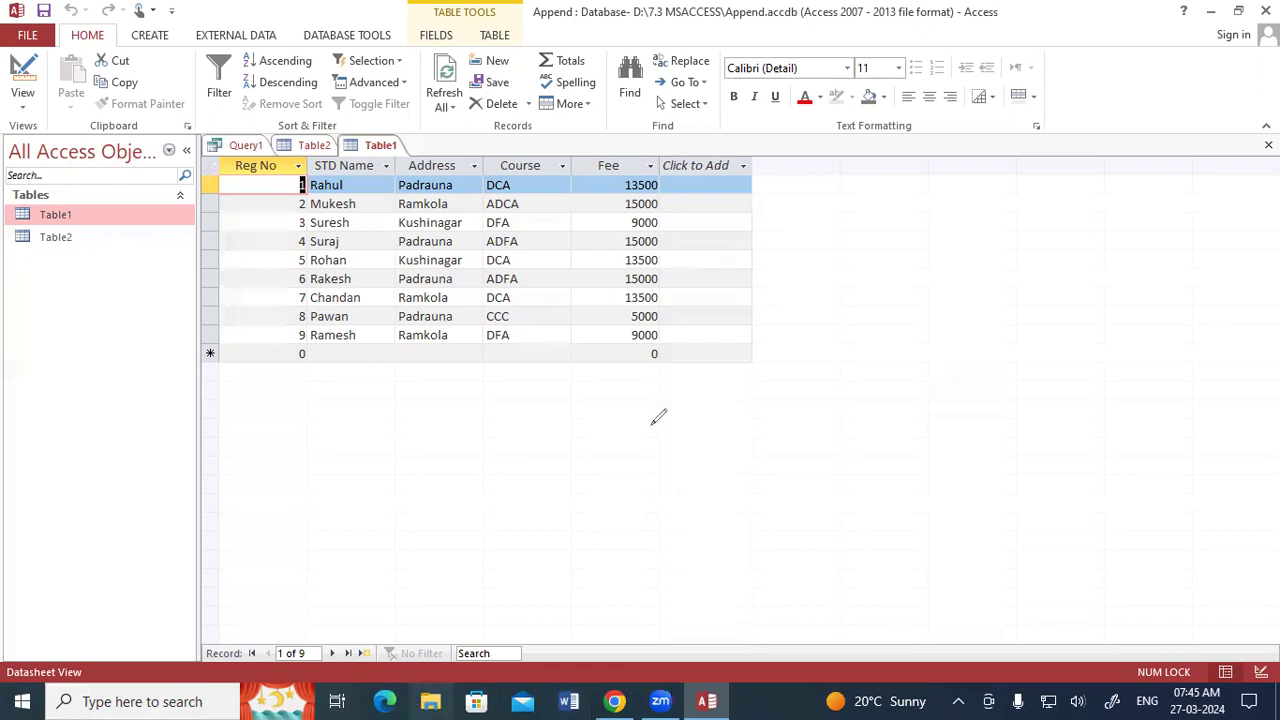
mouse_move(650, 422)
mouse_down()
mouse_move(652, 453)
mouse_move(682, 452)
mouse_up()
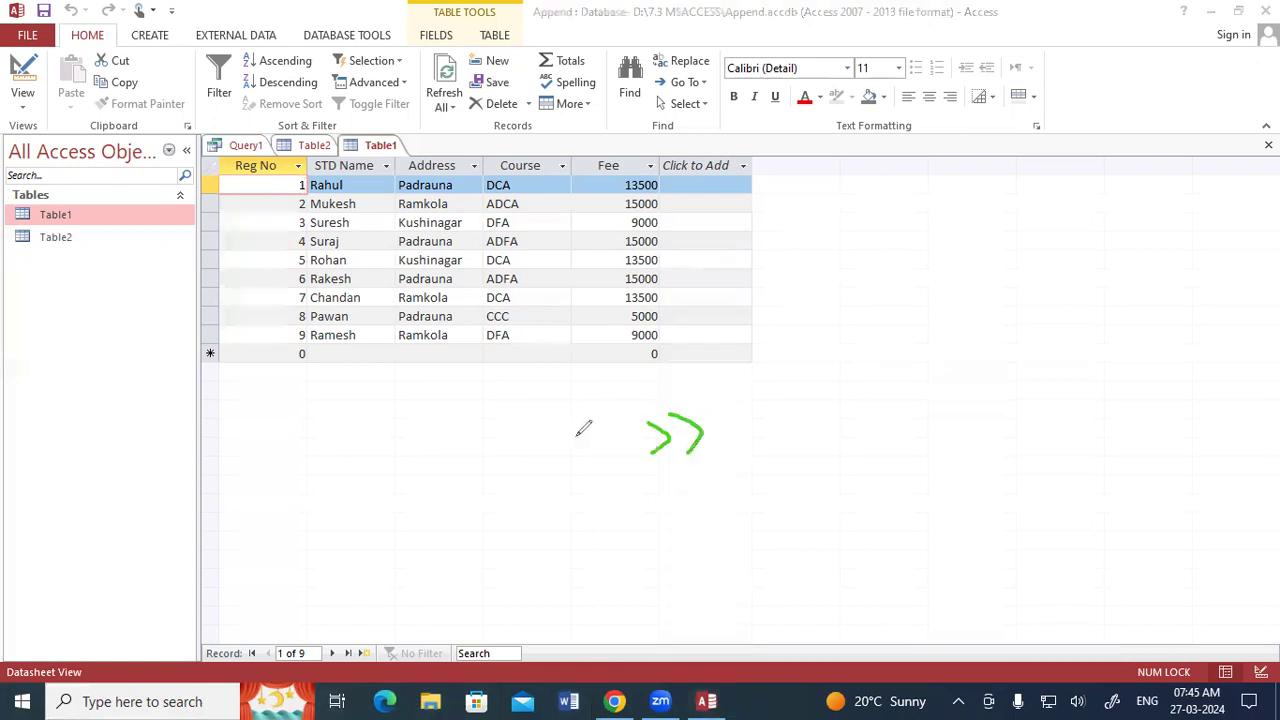
mouse_move(160, 42)
mouse_down()
mouse_move(182, 20)
mouse_move(138, 10)
mouse_move(128, 40)
mouse_move(177, 43)
mouse_up()
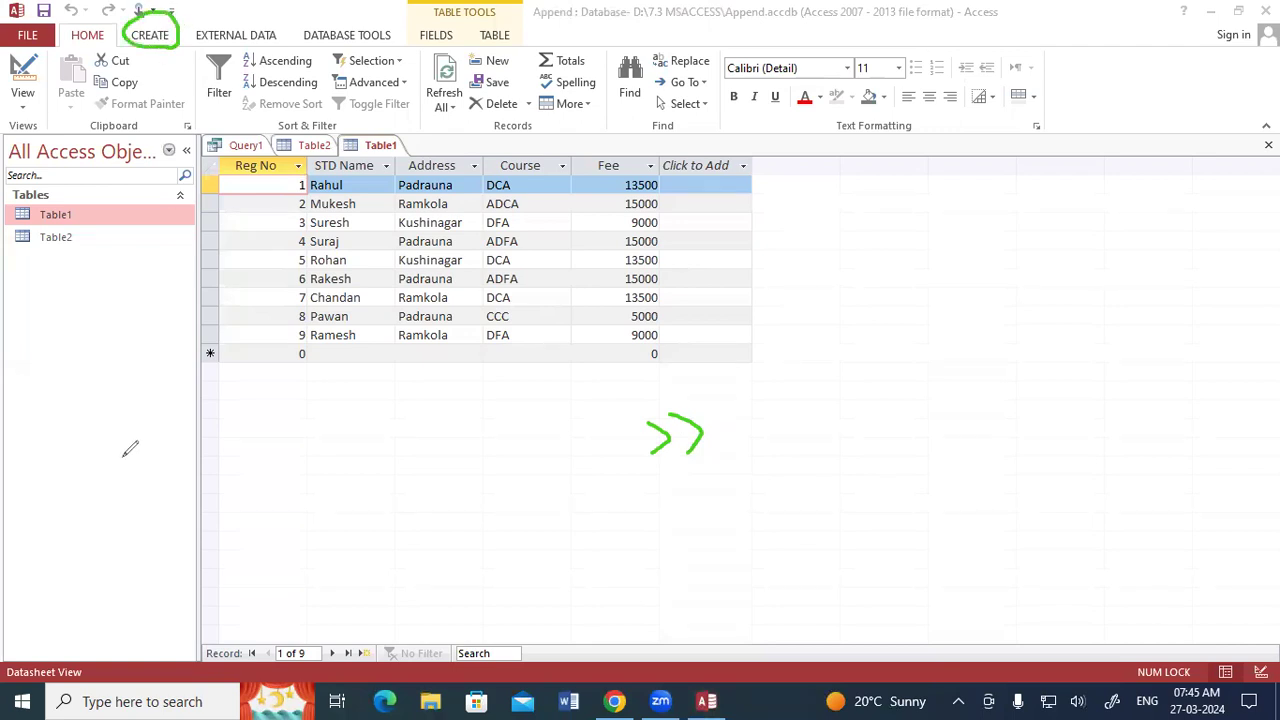
click(148, 38)
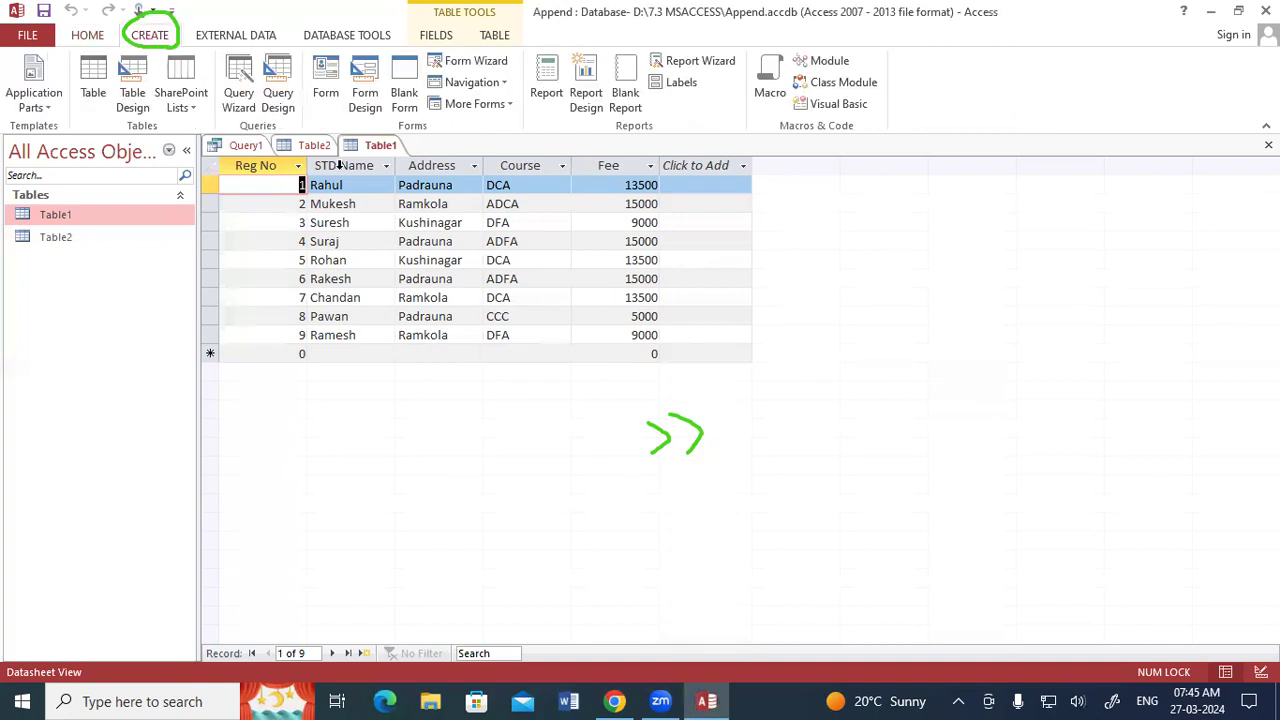
click(1165, 229)
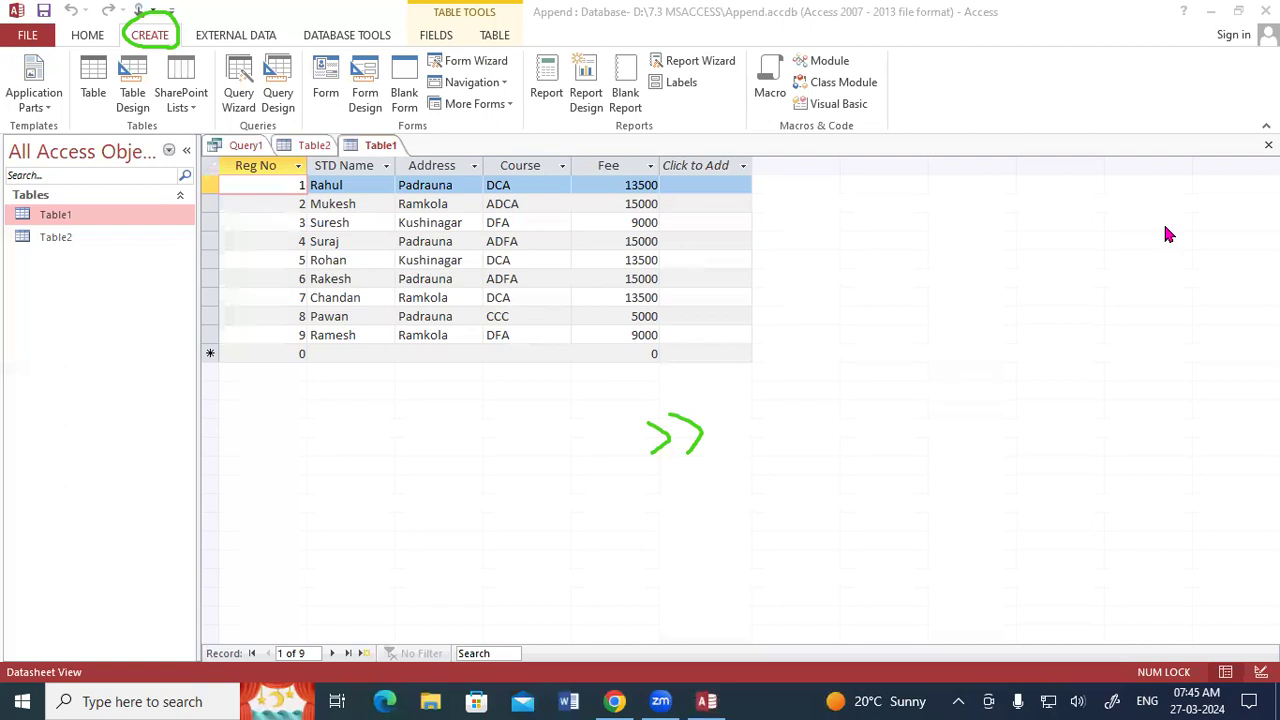
mouse_move(310, 86)
mouse_down()
mouse_move(285, 30)
mouse_move(263, 55)
mouse_move(256, 98)
mouse_move(287, 121)
mouse_move(306, 76)
mouse_up()
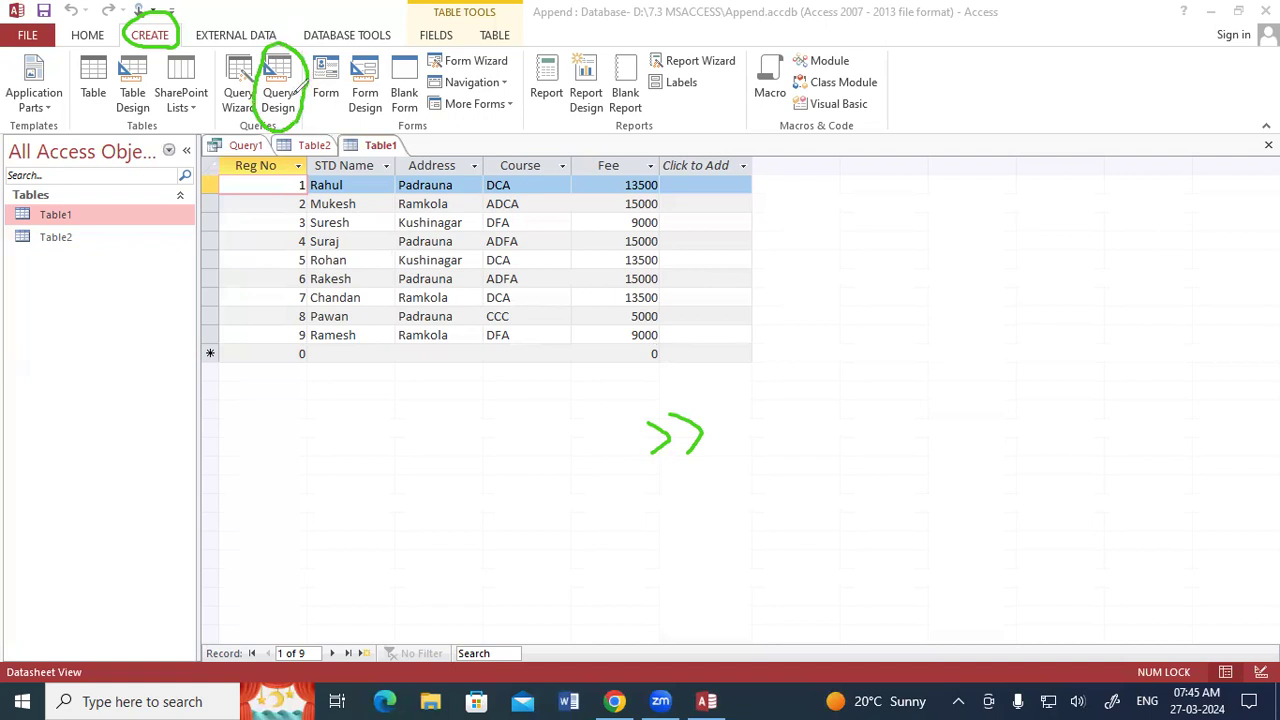
click(1168, 510)
Save the finished append query as Query1 and close it.
click(240, 146)
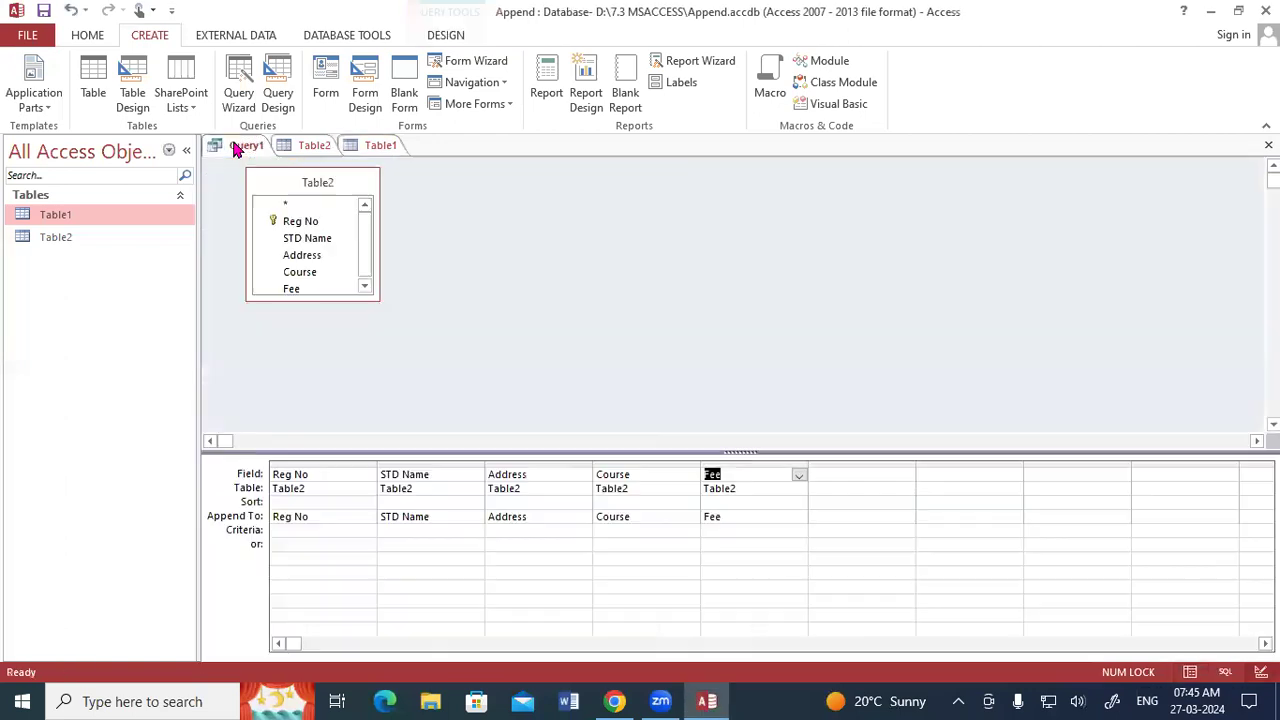
right_click(240, 146)
click(251, 160)
click(630, 280)
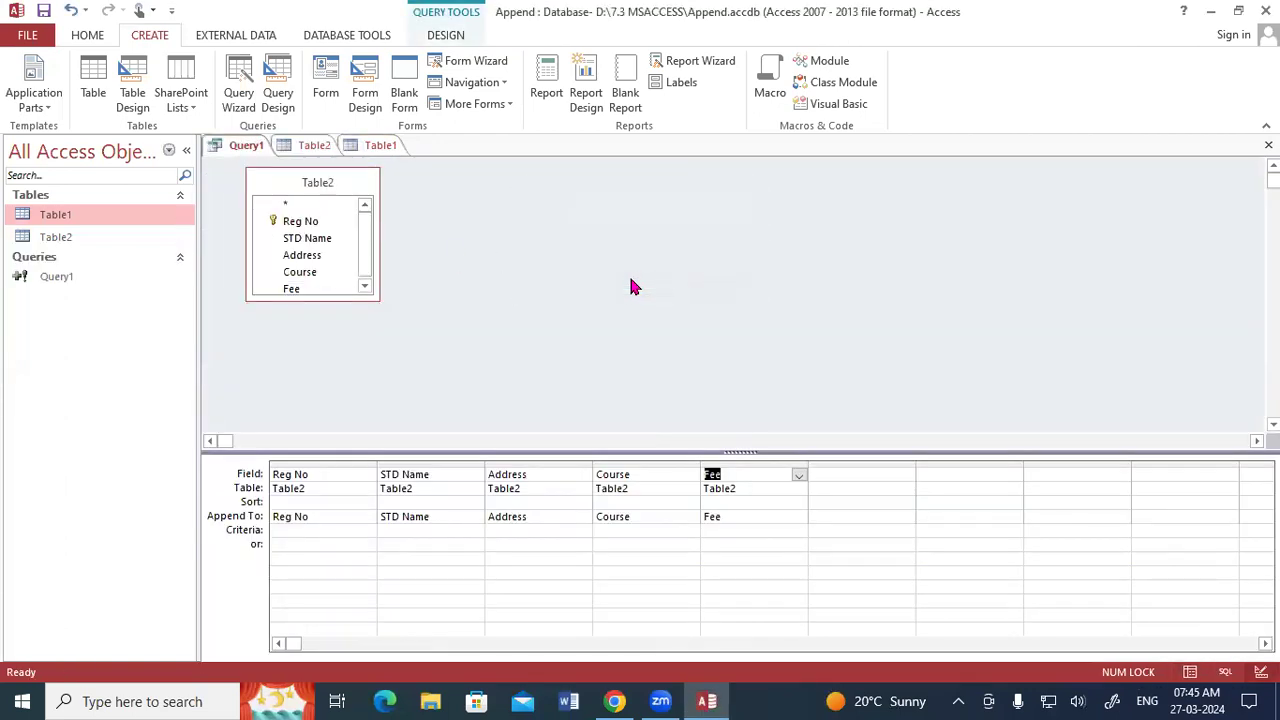
click(1268, 145)
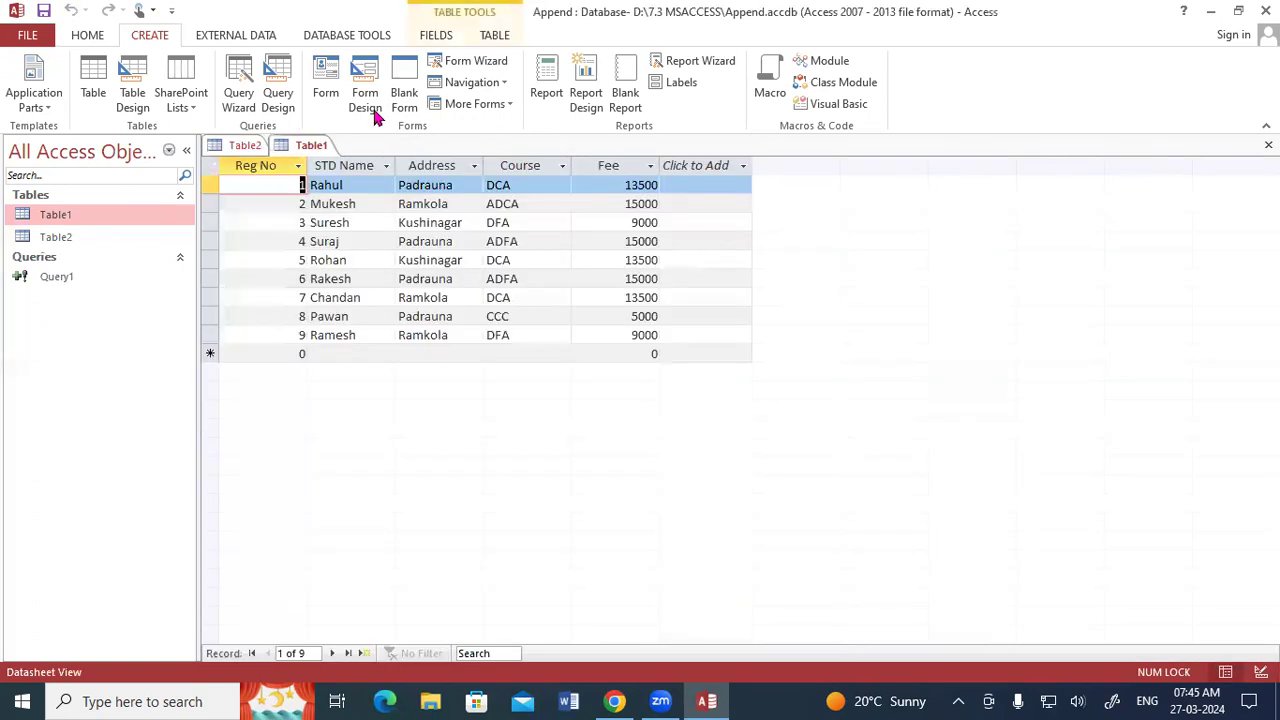
Create another query in Design View with Table1 as its source, enlarge its field list, and select all of its fields.
click(277, 92)
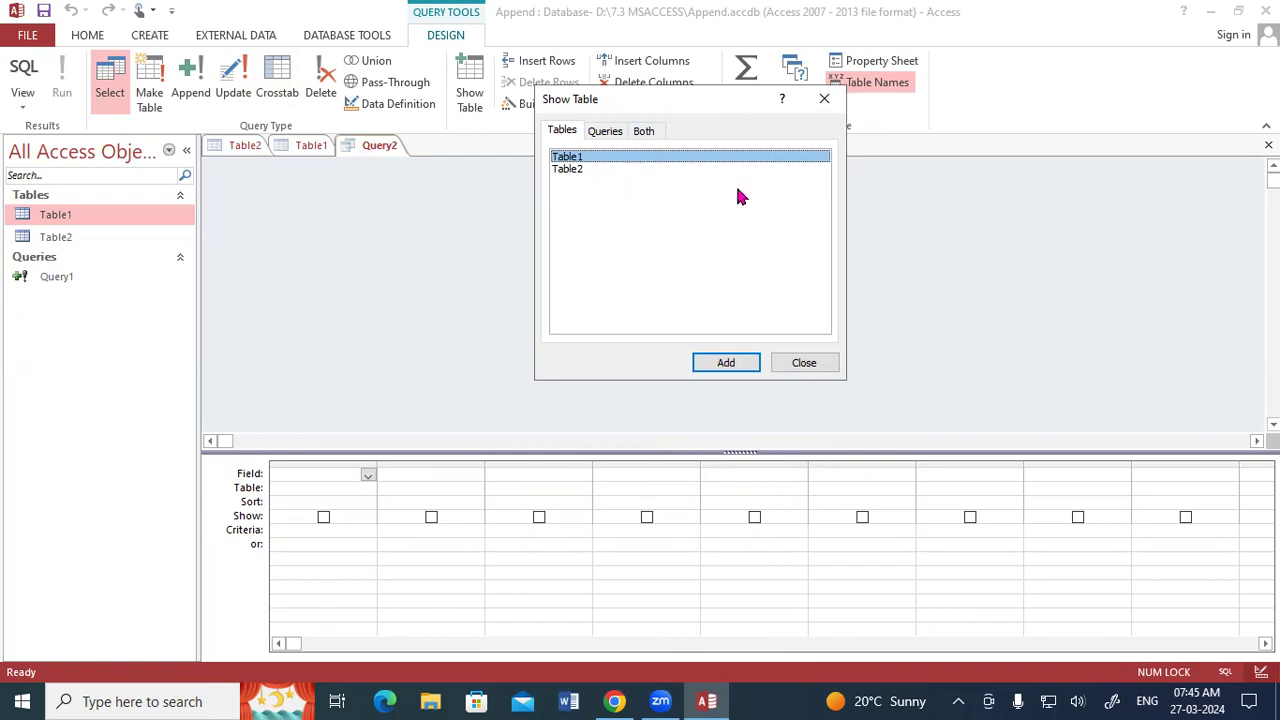
click(726, 365)
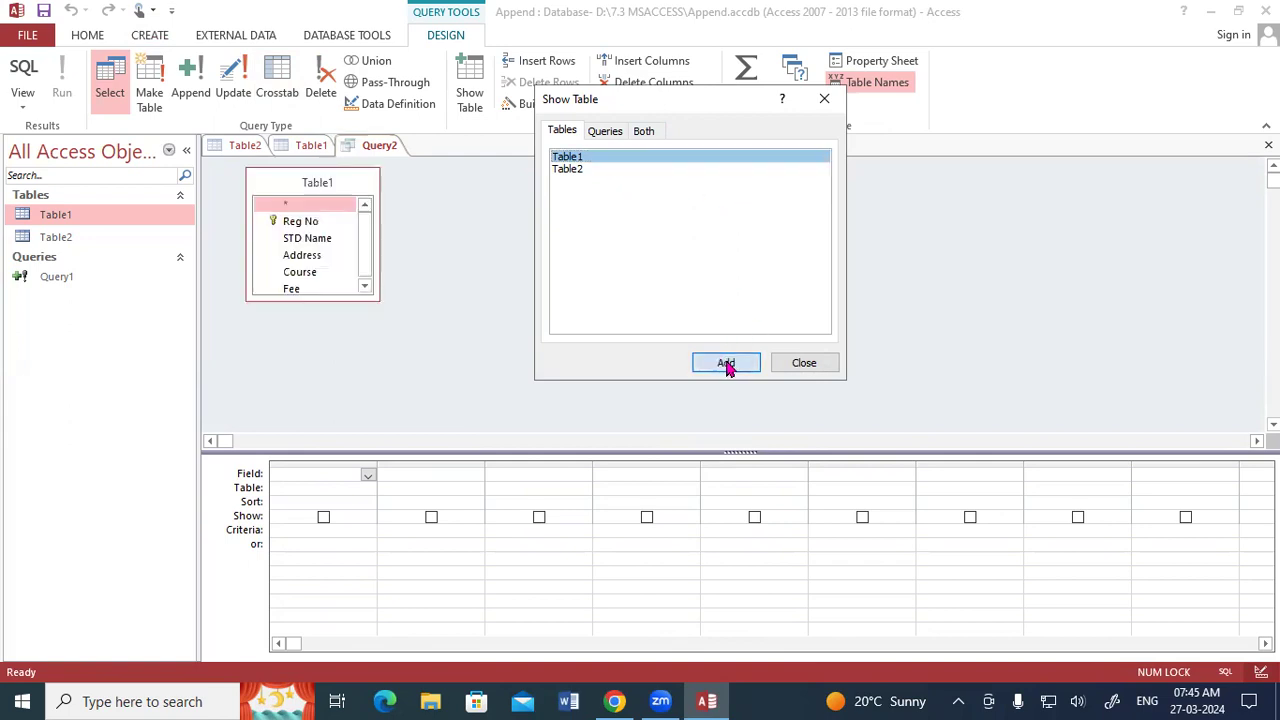
click(806, 363)
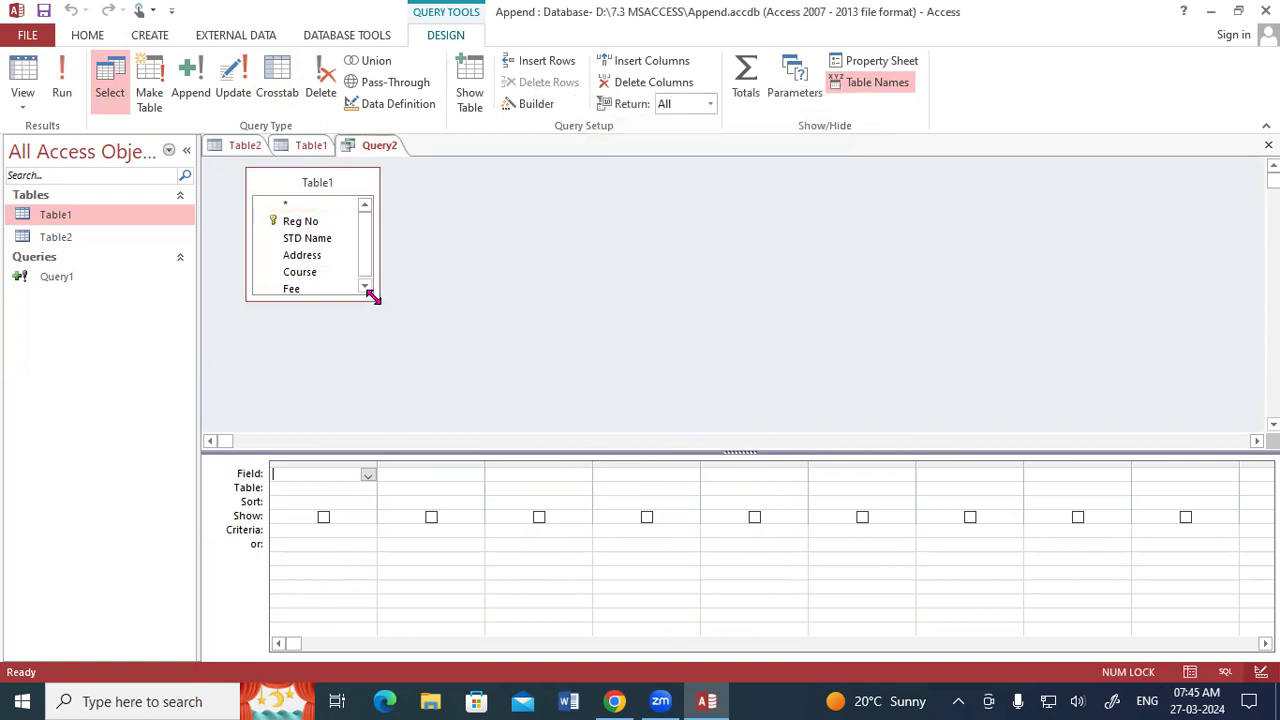
drag(373, 297, 392, 359)
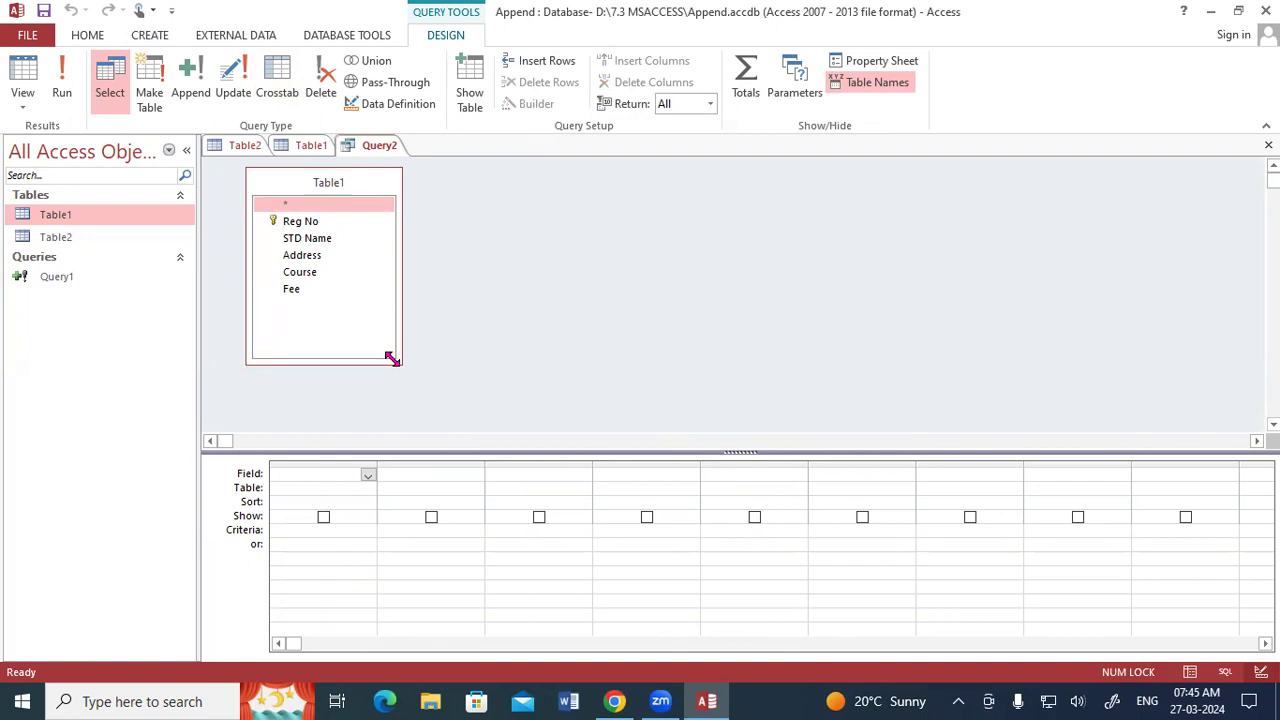
double_click(304, 185)
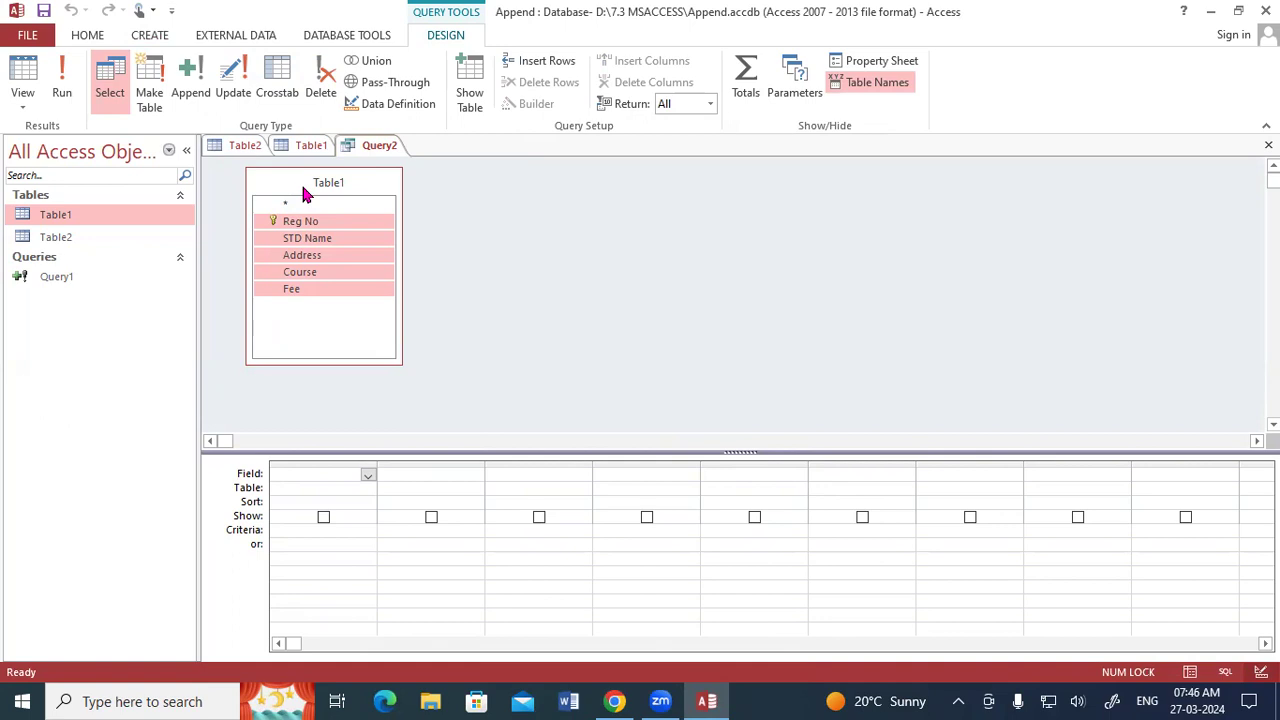
key(Home)
key(End)
key(Home)
key(End)
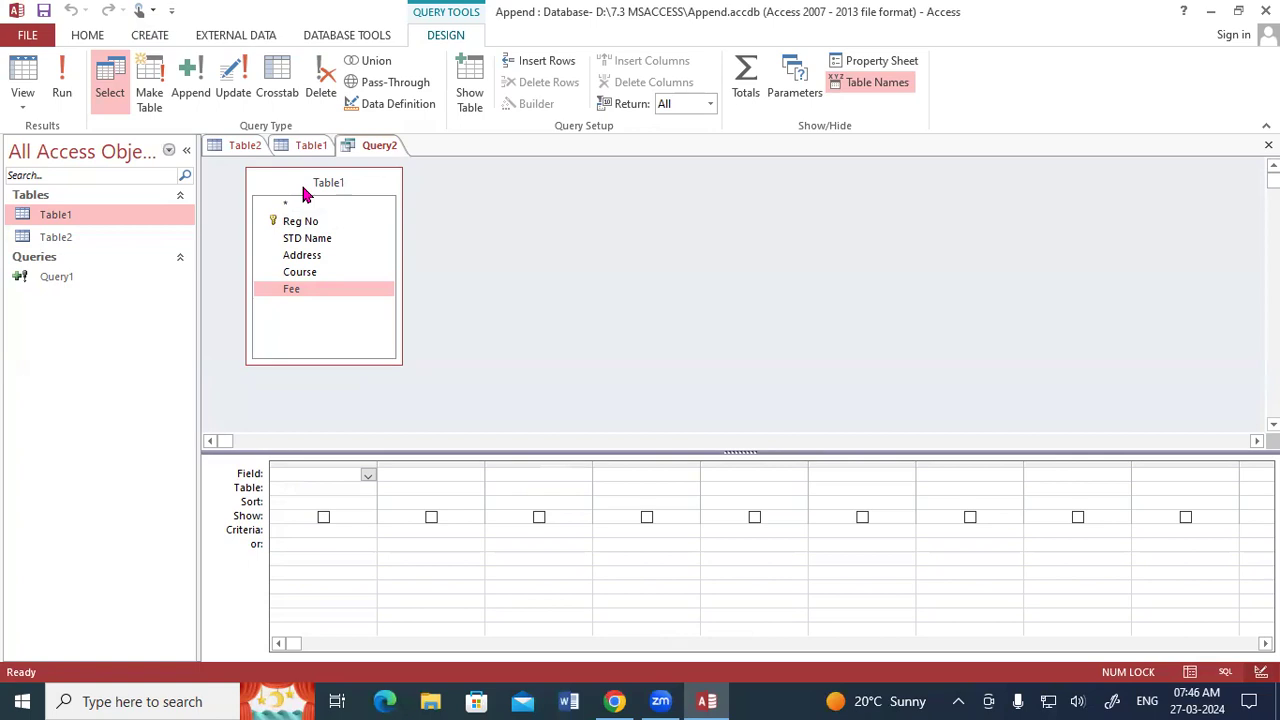
key(alt+Tab)
key(alt+Tab)
key(alt+Tab)
Change the query type to Append with Table2 in the current database as the destination.
click(190, 76)
drag(692, 178, 697, 93)
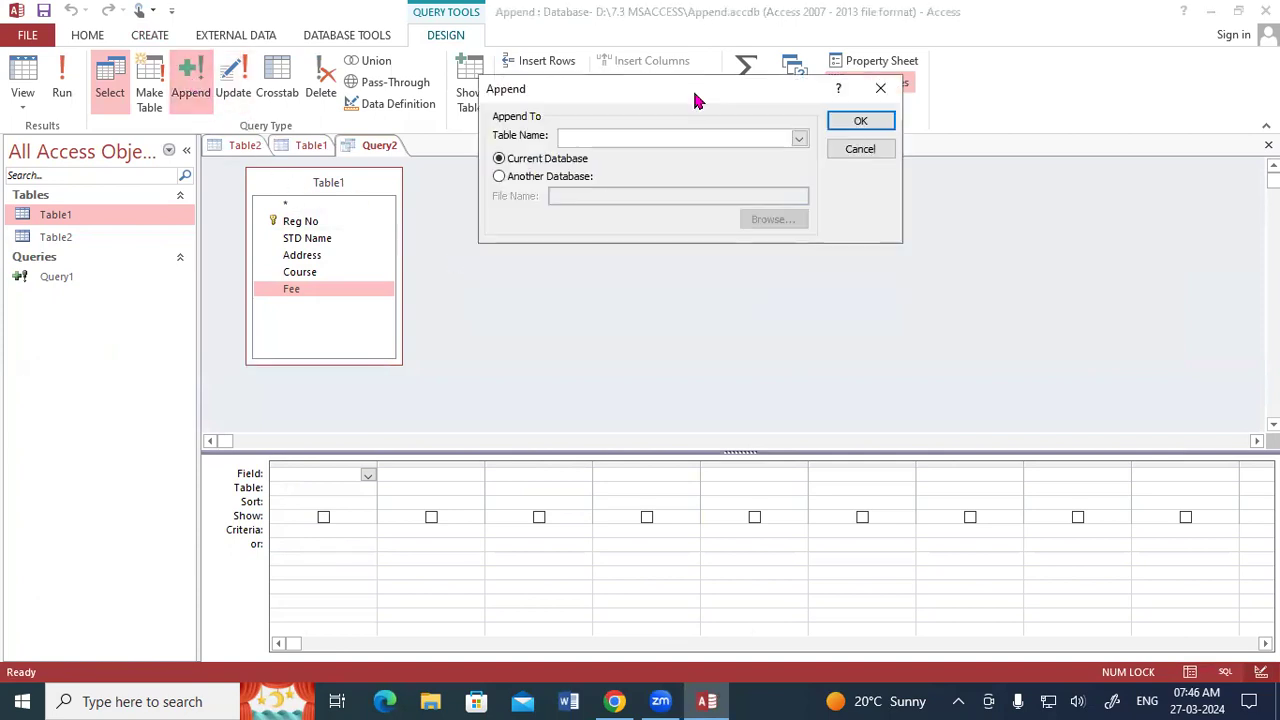
click(799, 139)
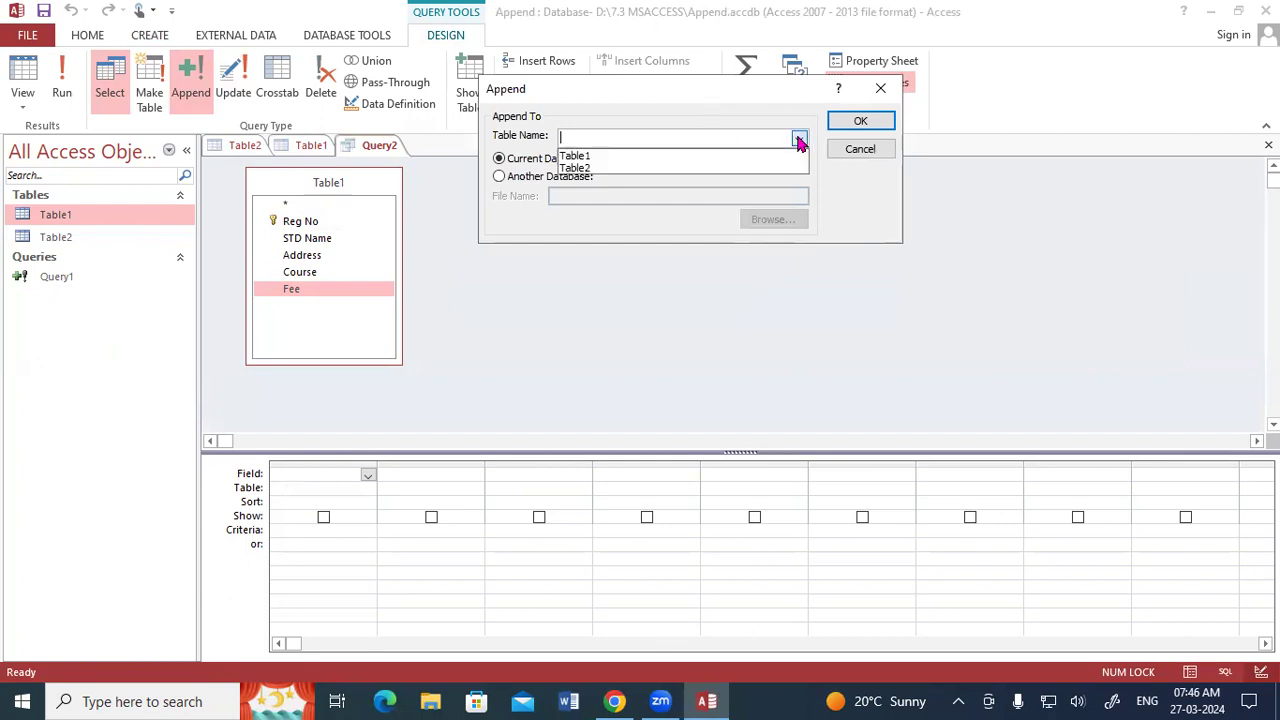
click(629, 168)
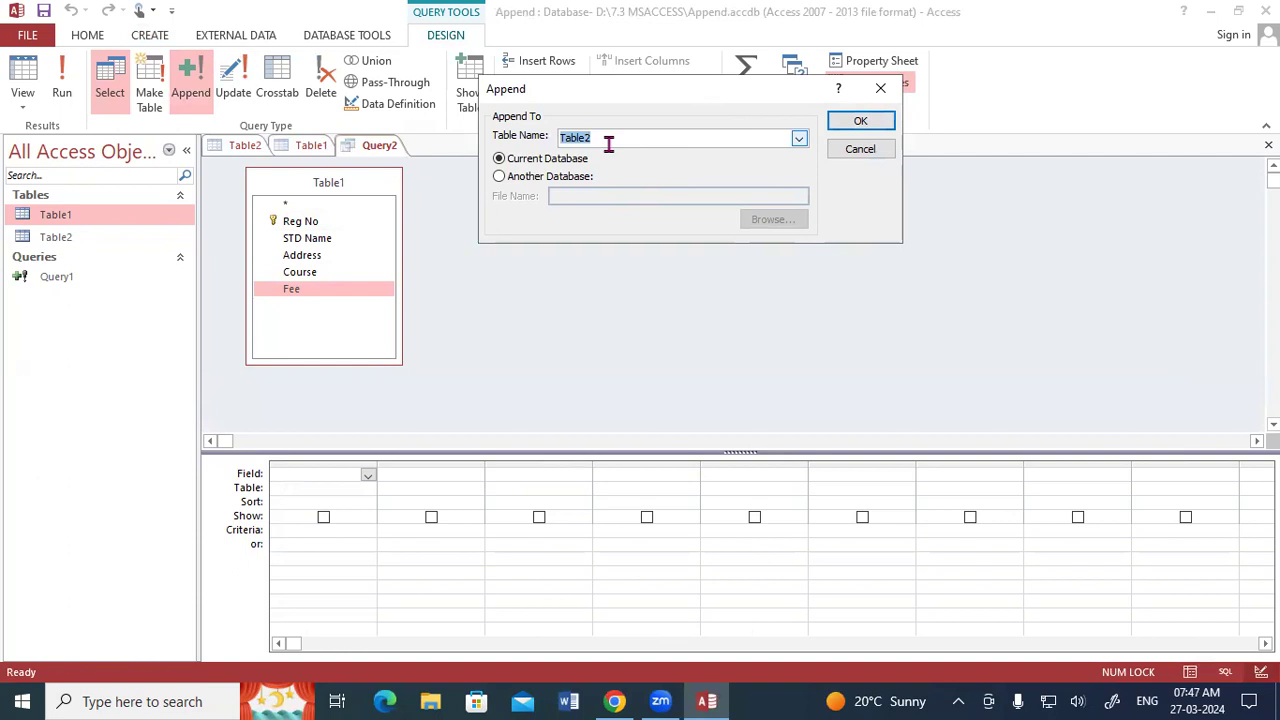
click(874, 123)
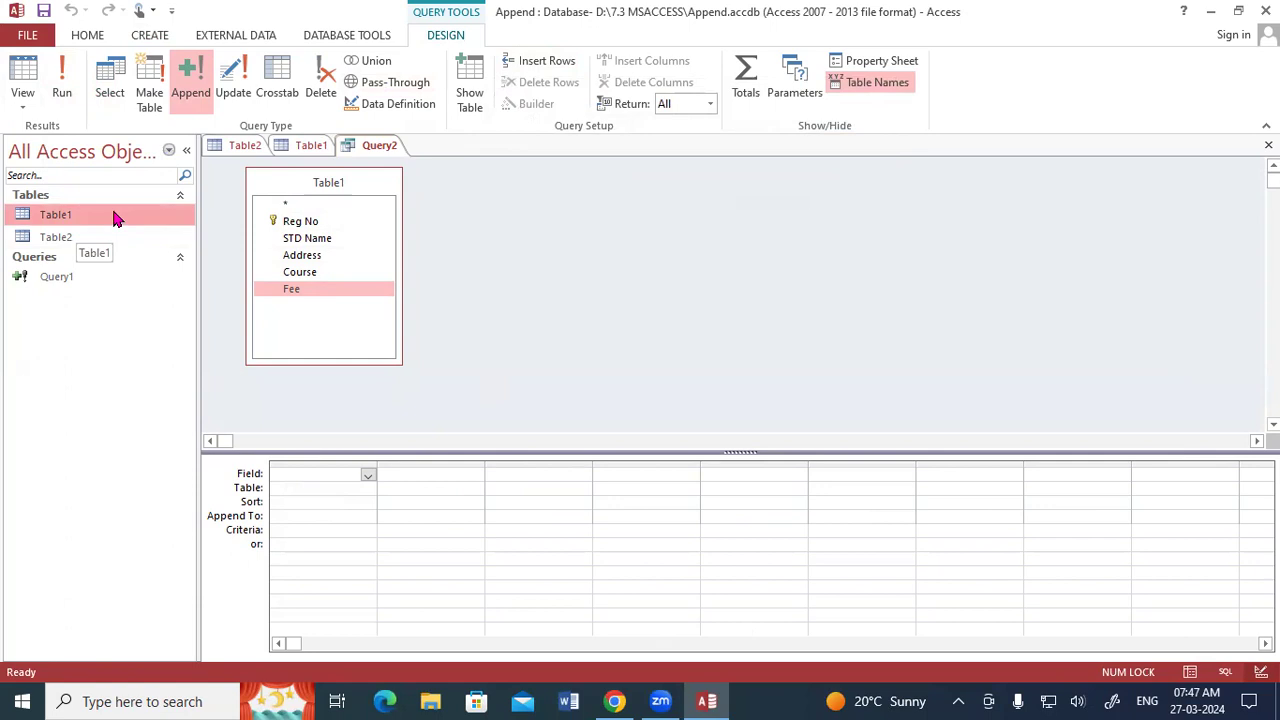
Close all open tables and queries, discarding the unsaved Query2.
right_click(350, 145)
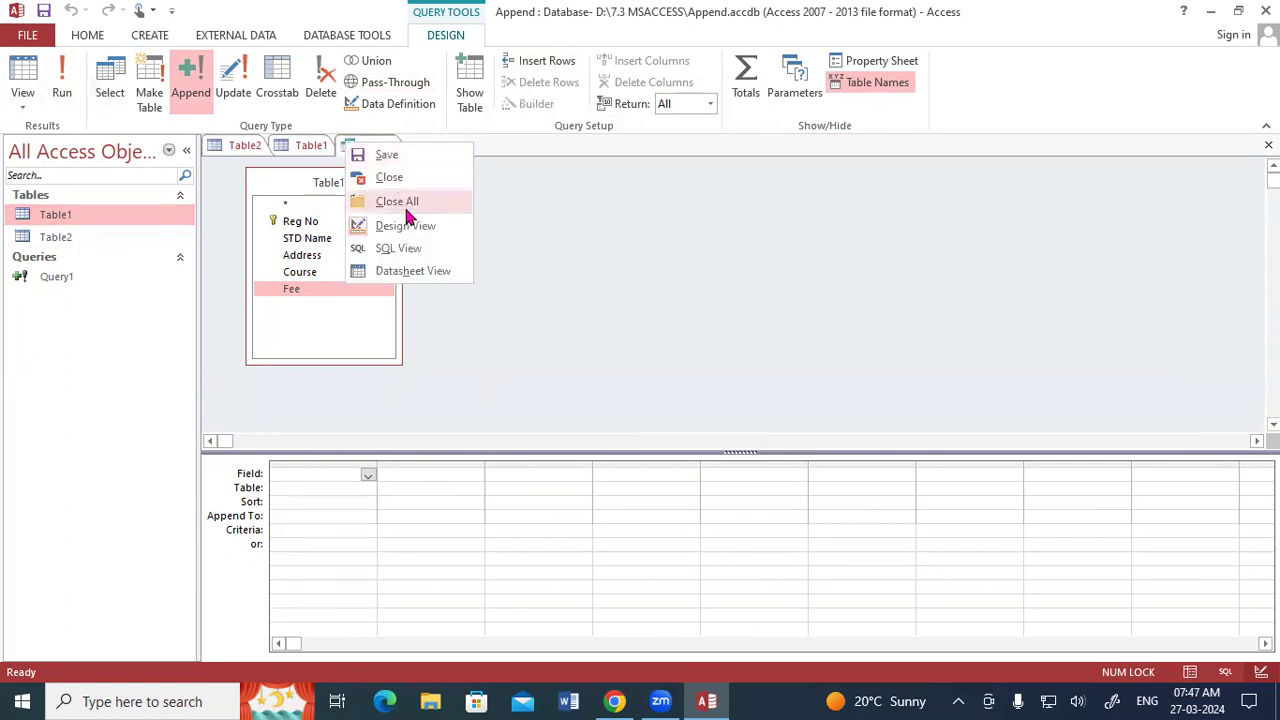
click(400, 201)
click(650, 402)
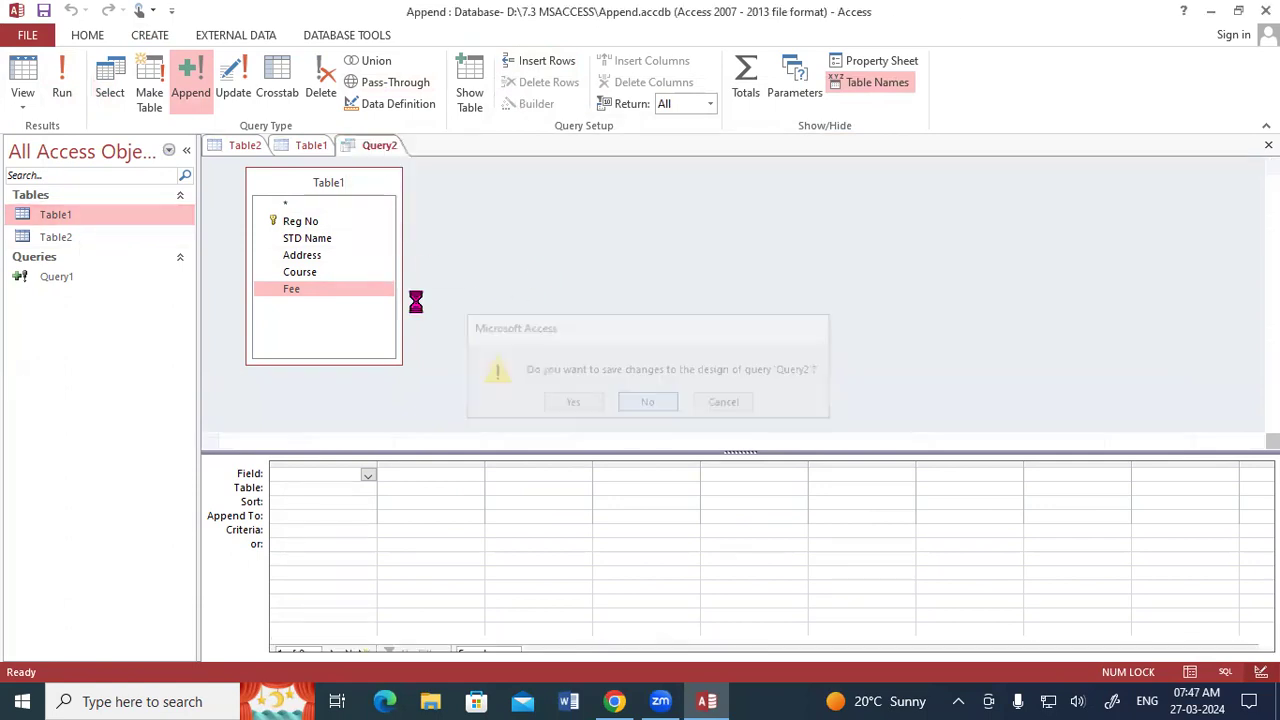
click(87, 232)
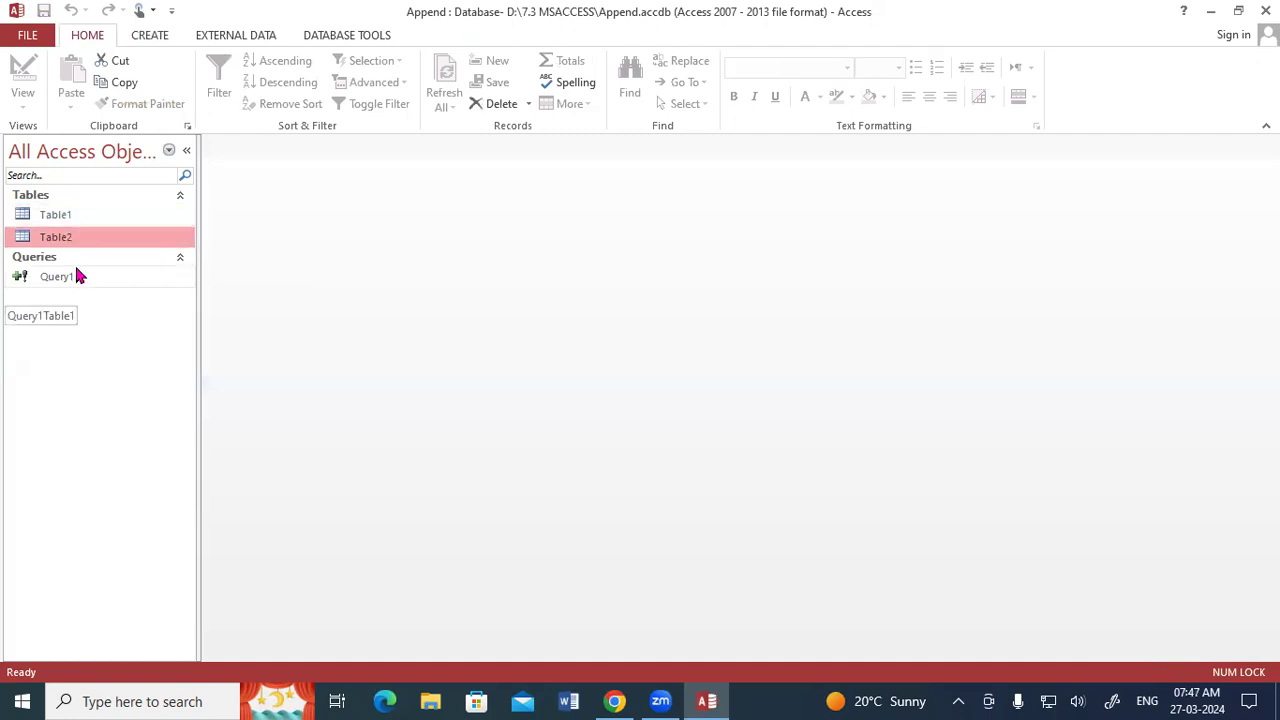
click(63, 220)
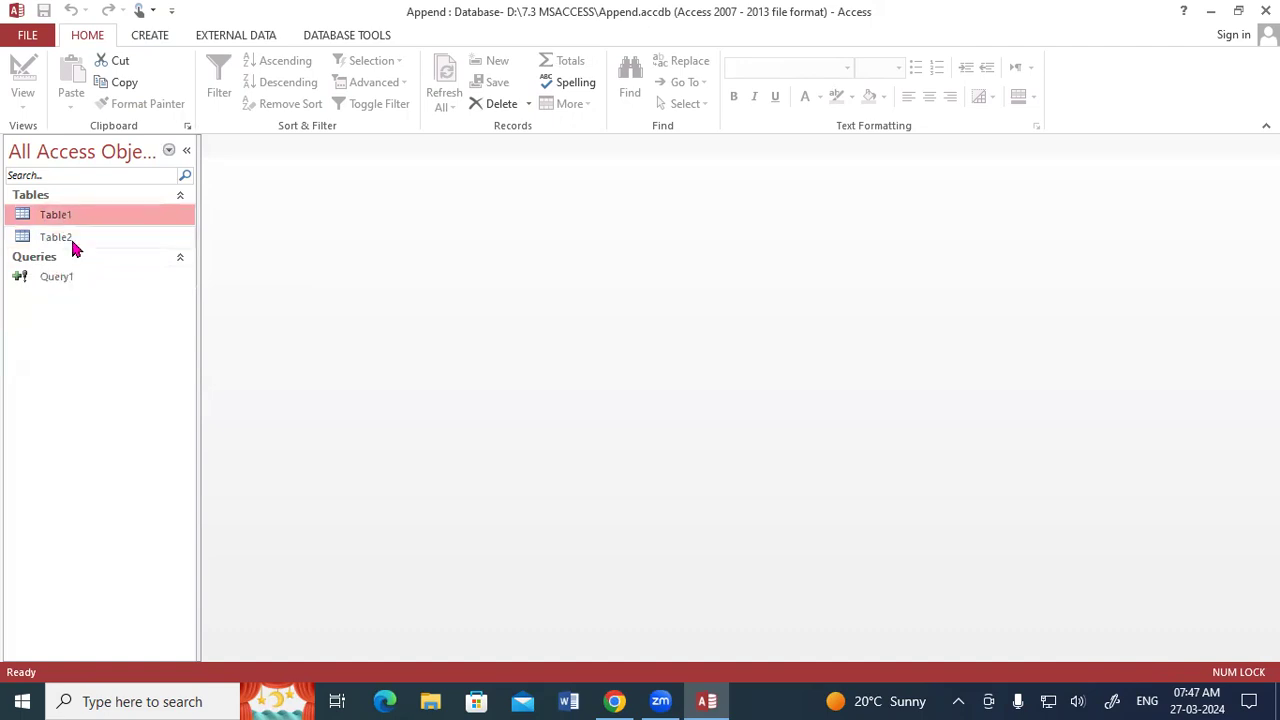
Launch a second Access window and create a blank desktop database named Database2.
key(super+r)
key(Return)
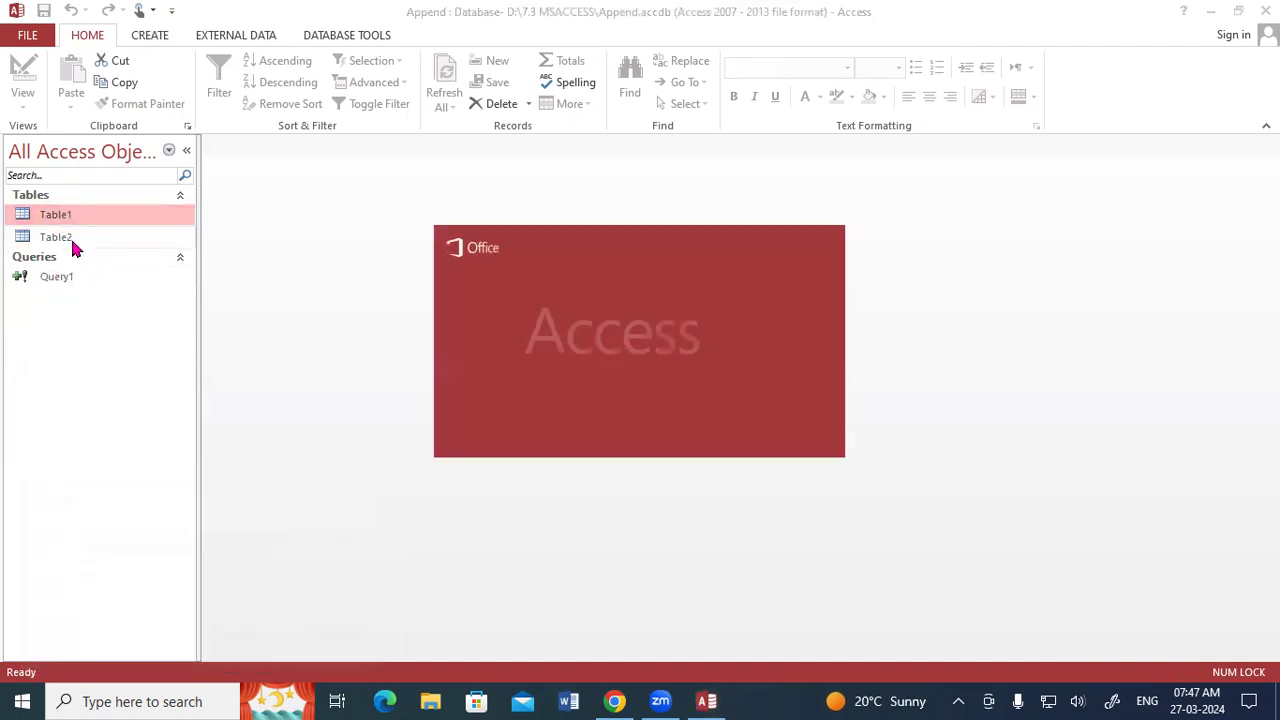
key(Right)
key(Return)
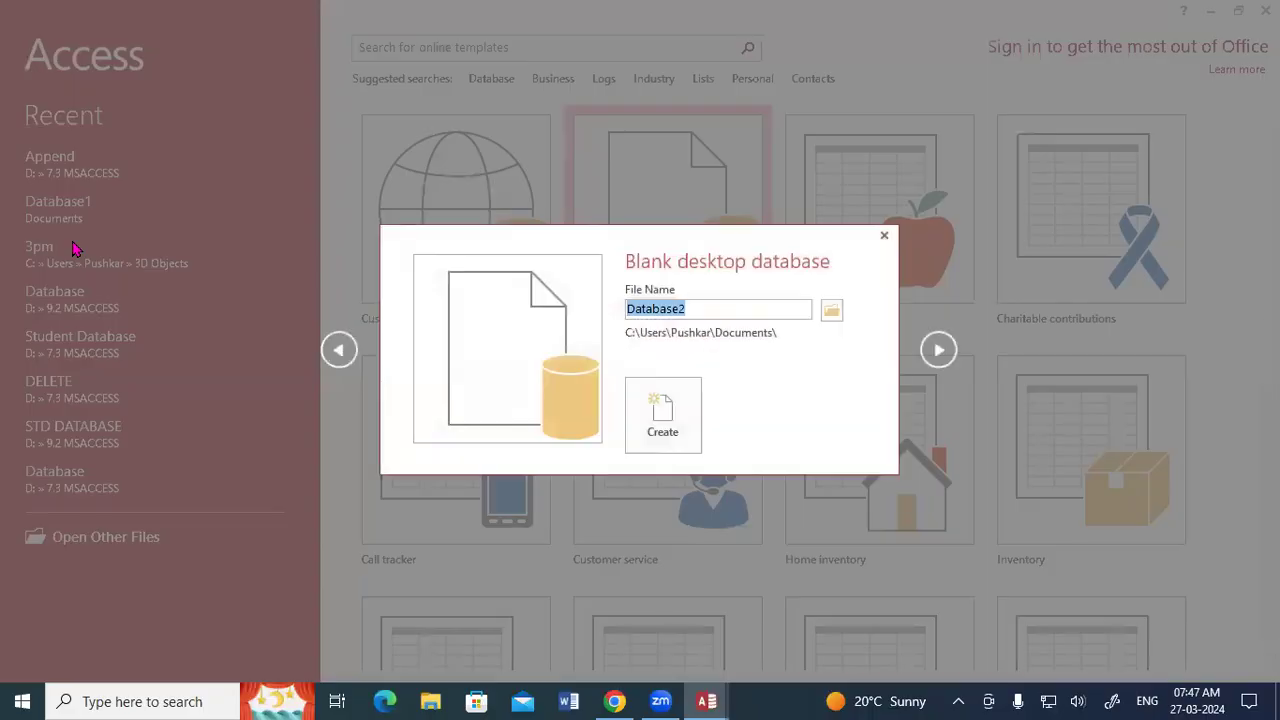
click(655, 425)
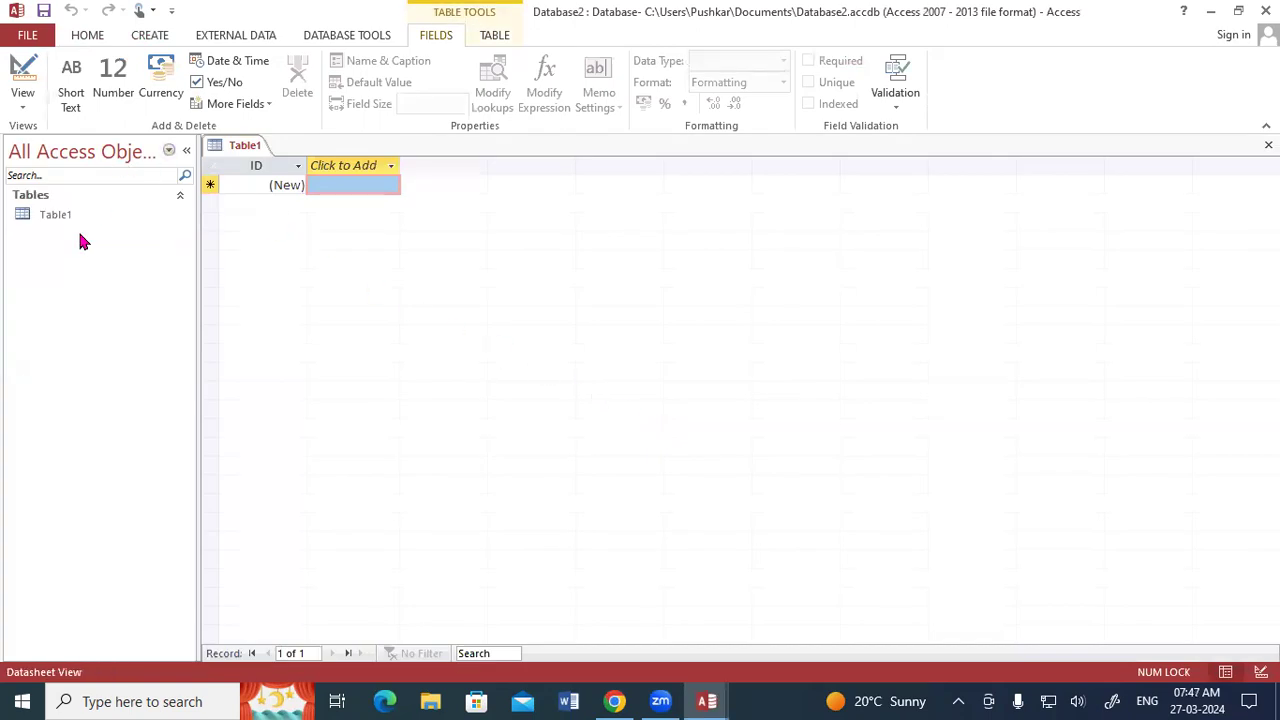
Return to the Append database and cut Table2 from its list of tables.
click(706, 701)
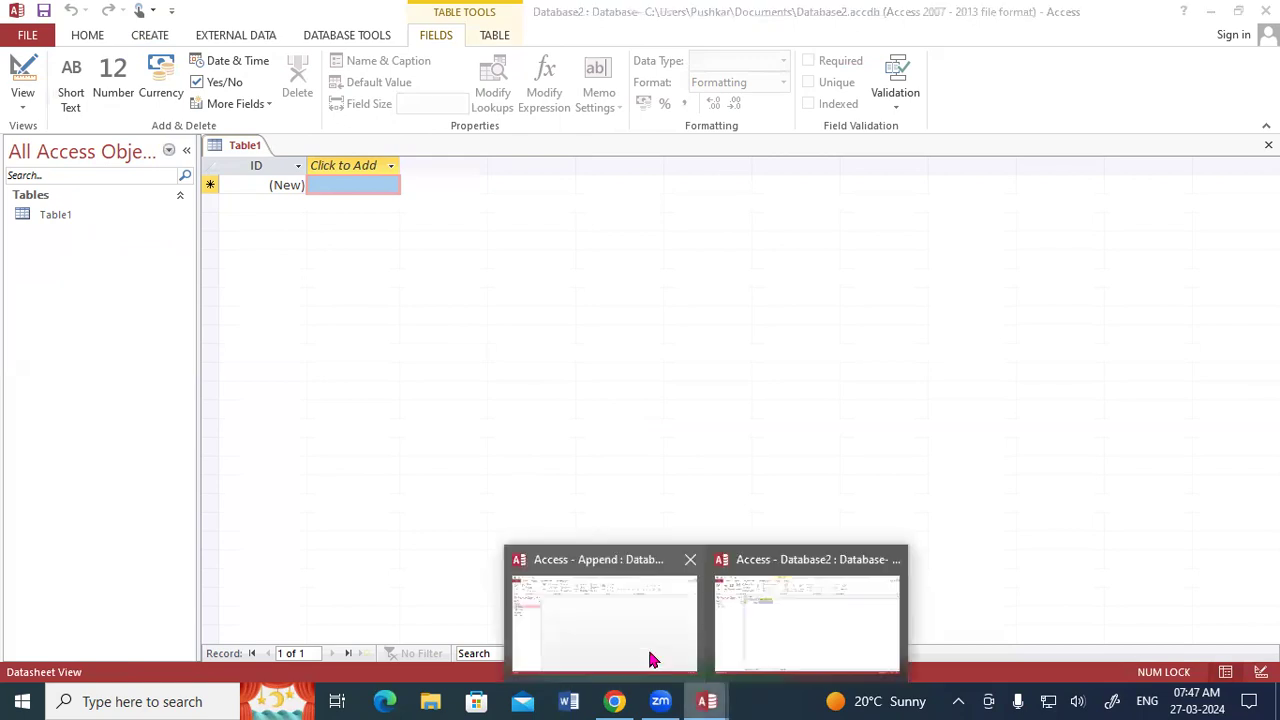
click(636, 643)
click(49, 243)
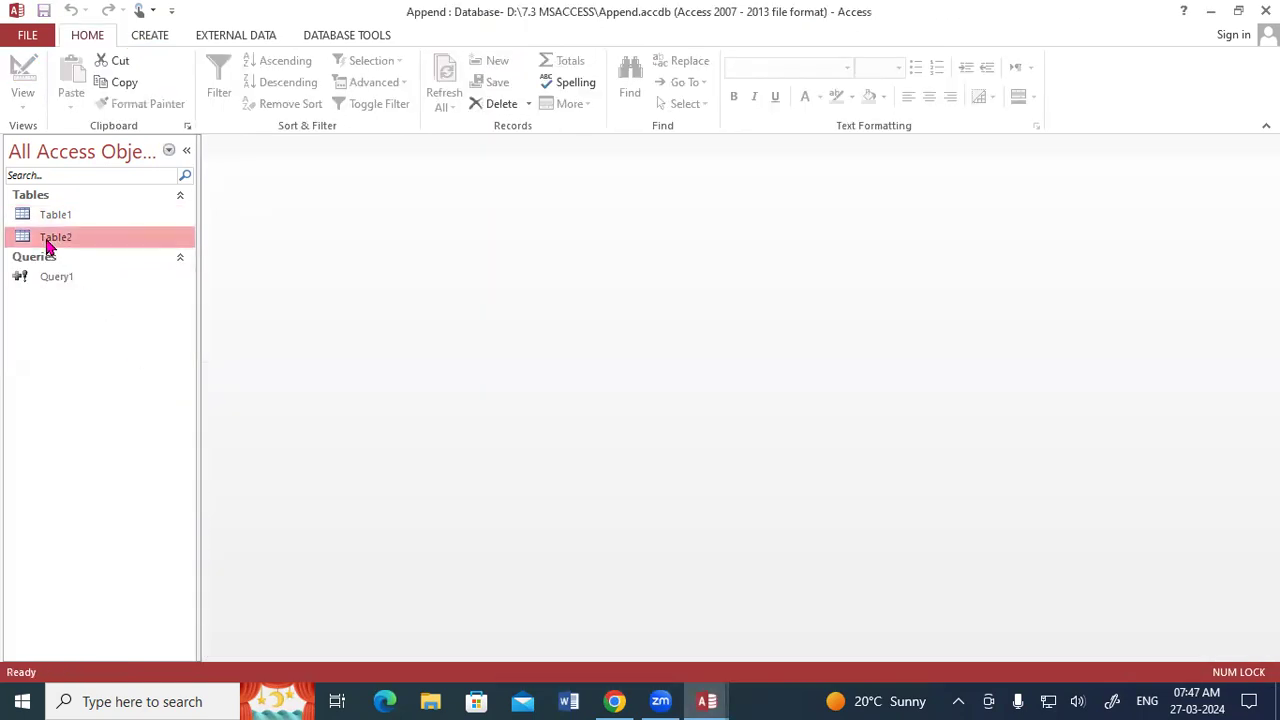
key(ctrl+x)
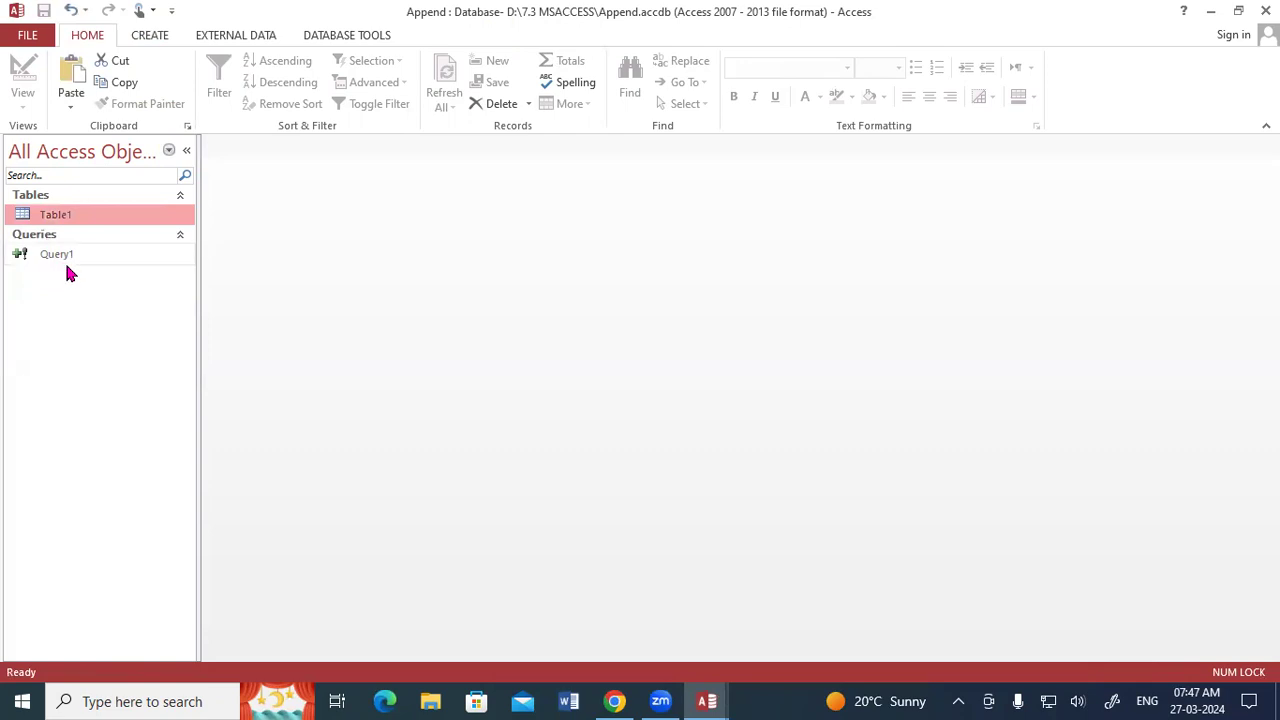
Switch to Database2, paste the cut Table2 records into the blank Table1, and confirm the paste.
click(706, 701)
click(776, 643)
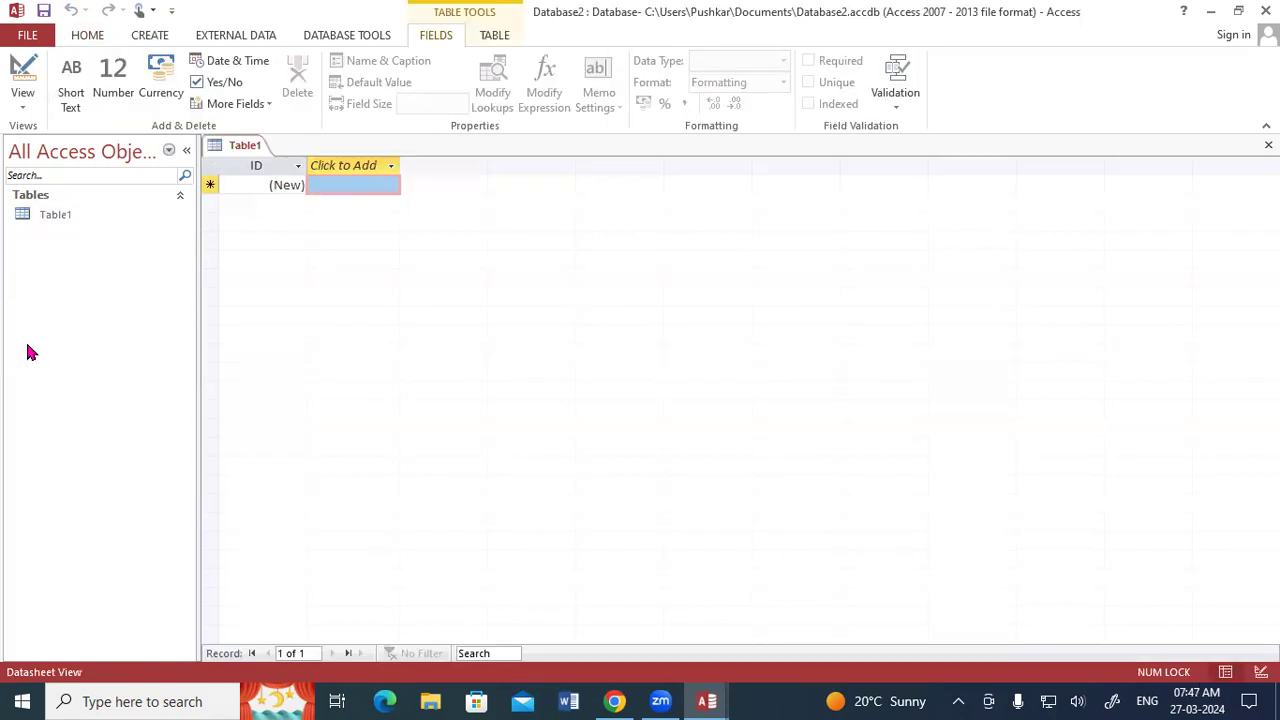
key(ctrl+v)
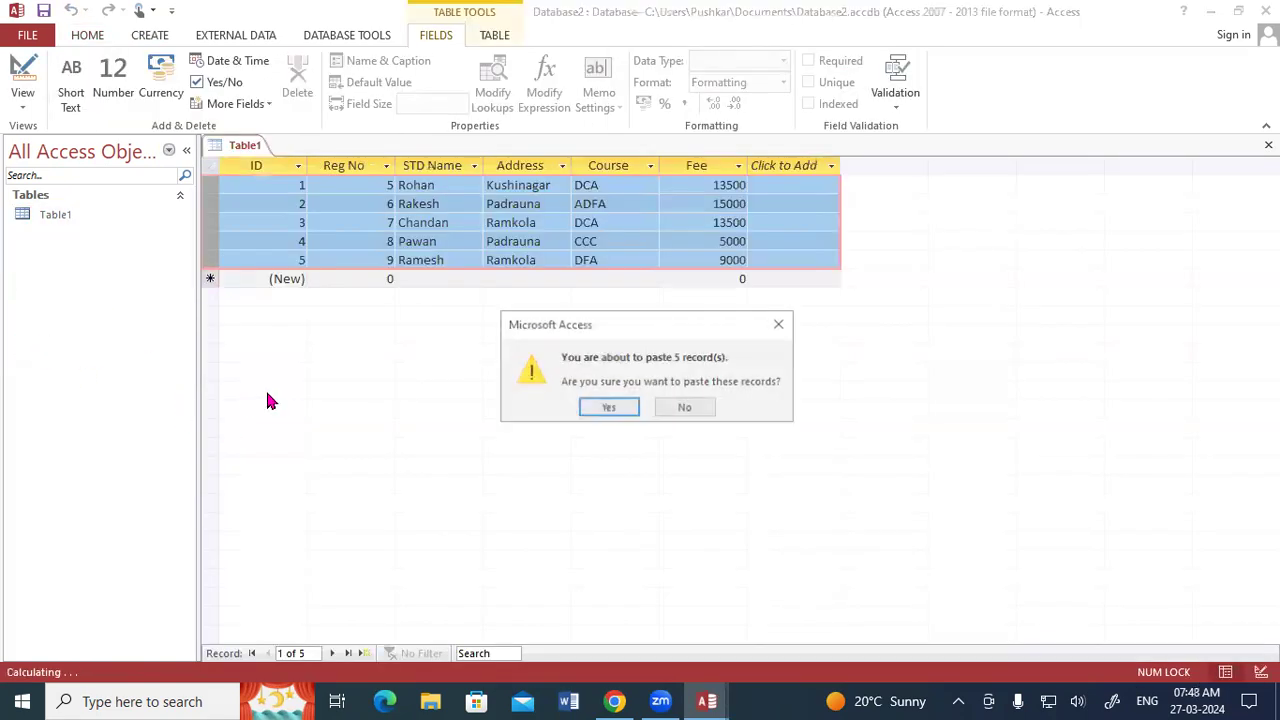
click(610, 406)
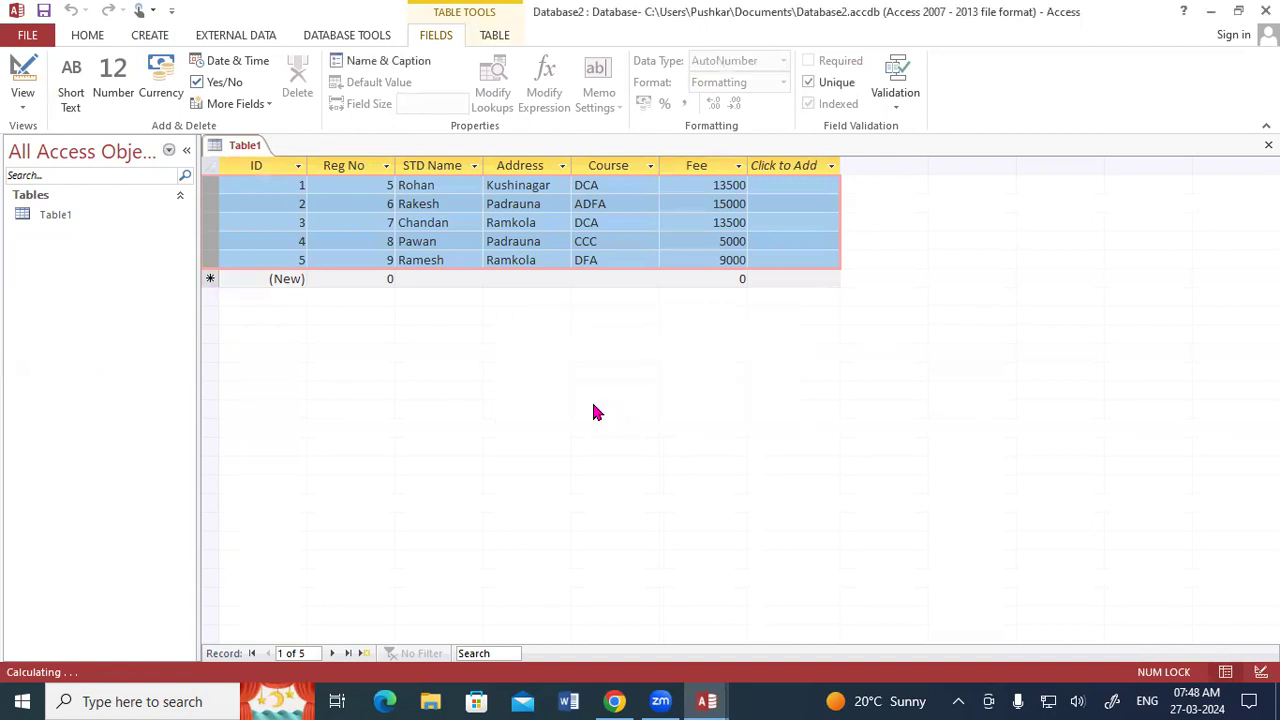
Save the pasted table in Database2 as Table2 and open it in Design View.
click(269, 163)
right_click(269, 165)
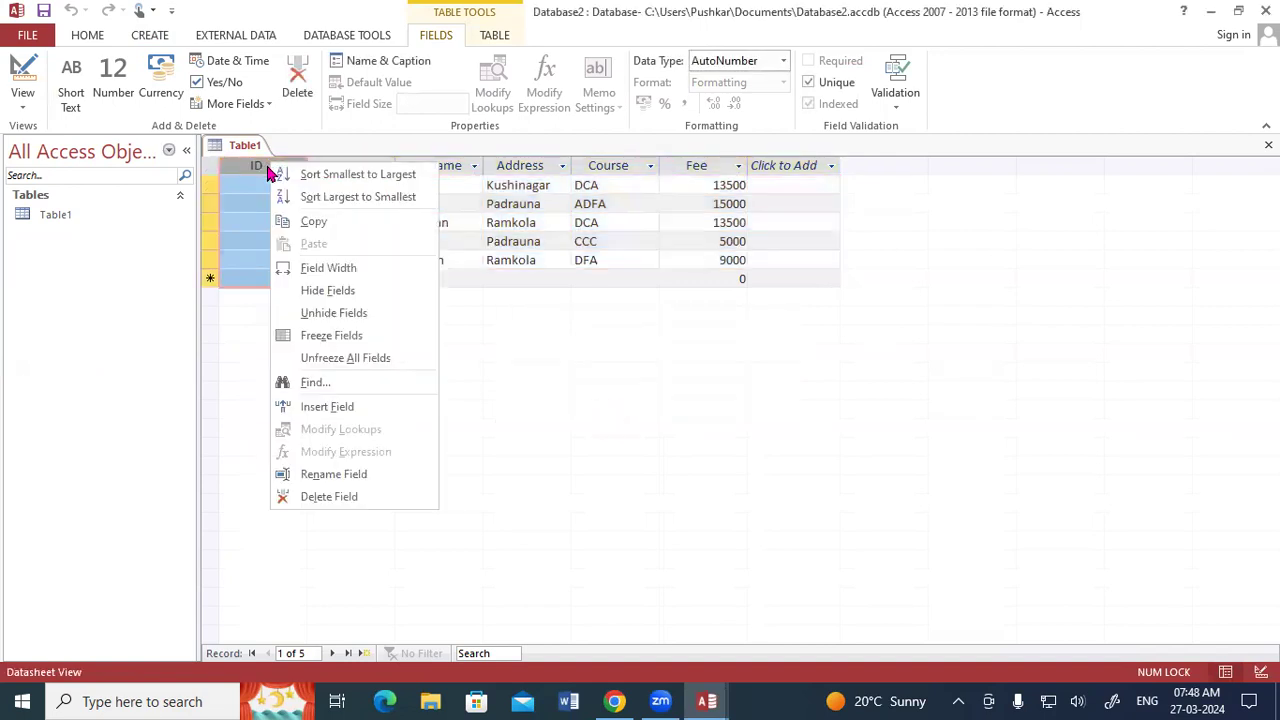
click(245, 145)
right_click(244, 146)
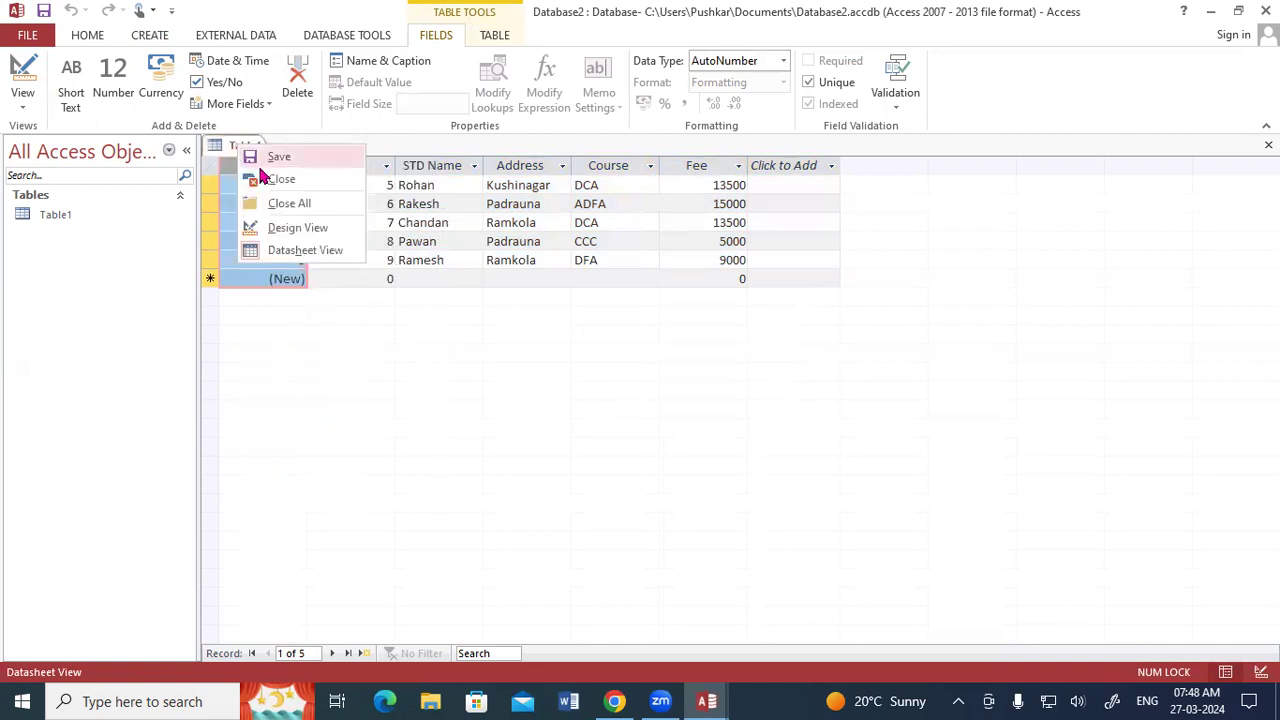
click(288, 229)
click(569, 240)
key(BackSpace)
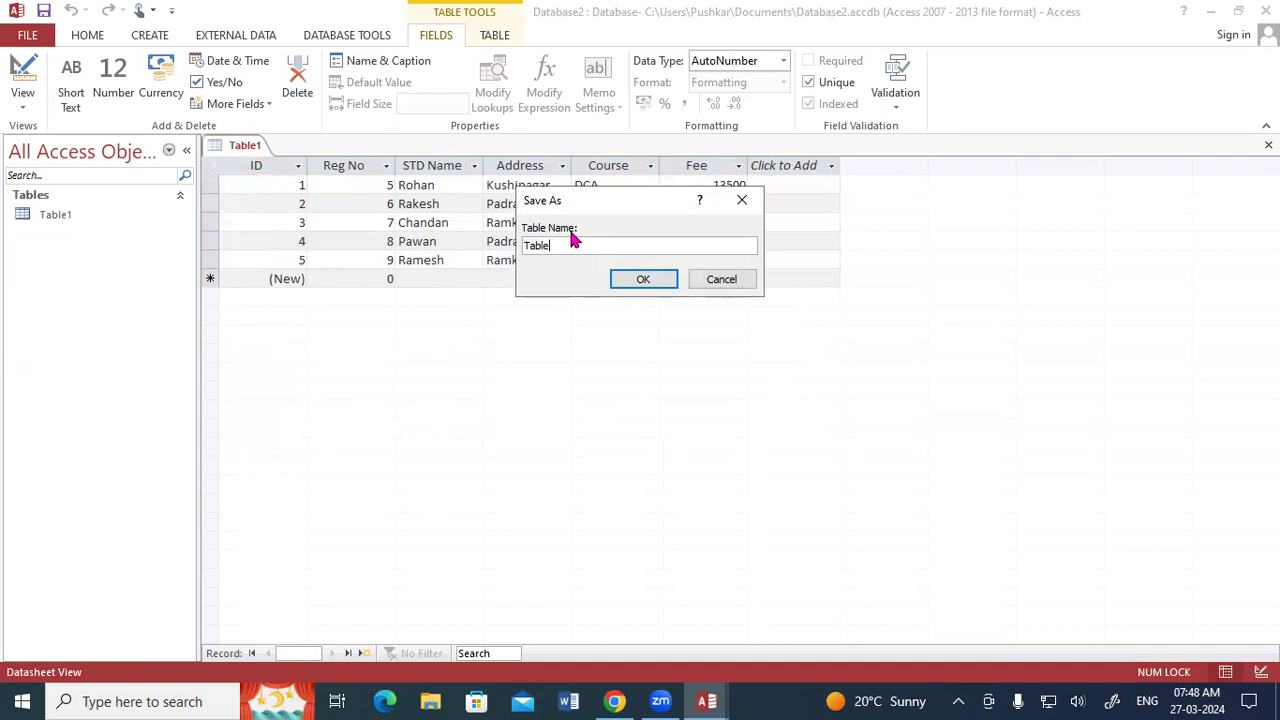
text(2)
click(640, 279)
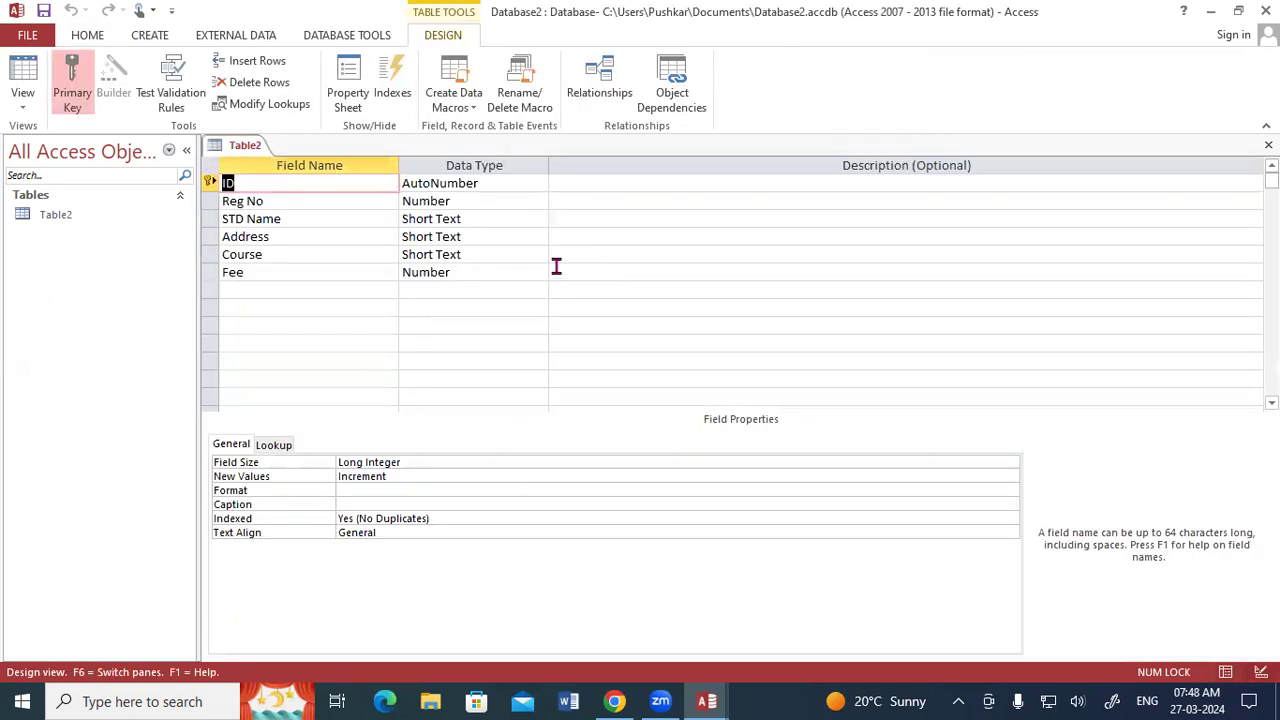
Delete the ID field from Table2's design and confirm its permanent removal.
click(209, 182)
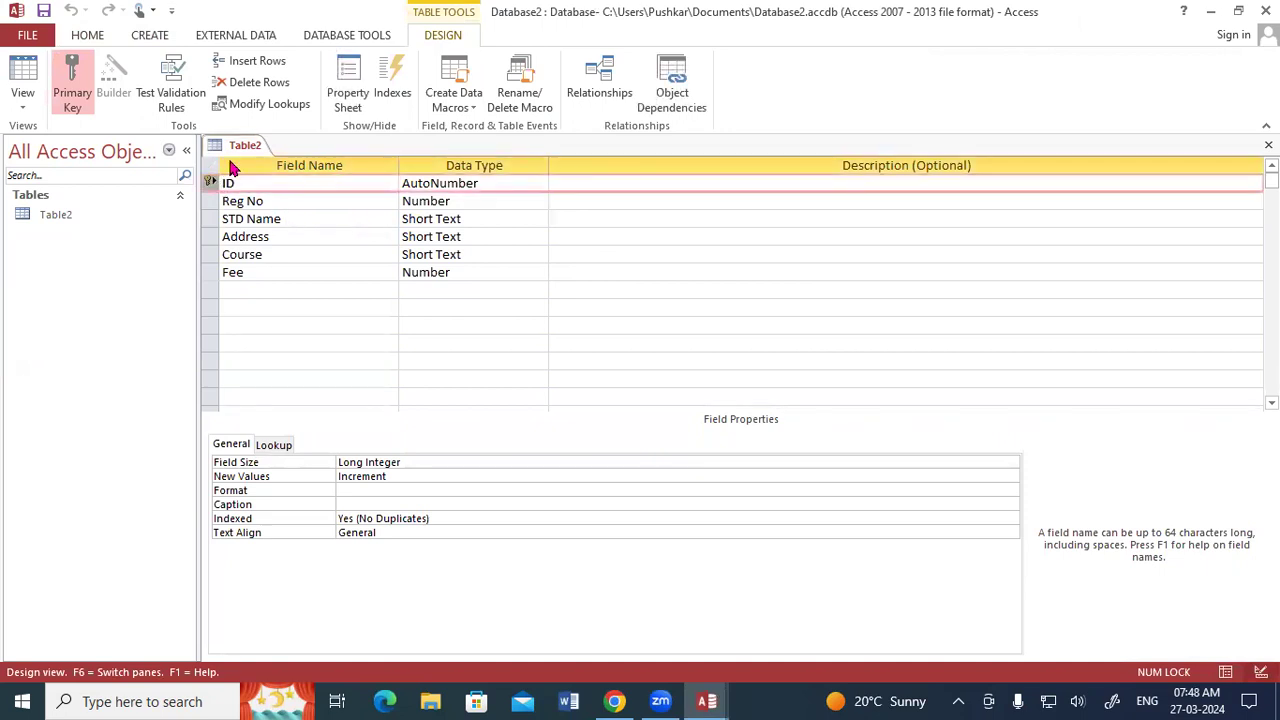
click(252, 84)
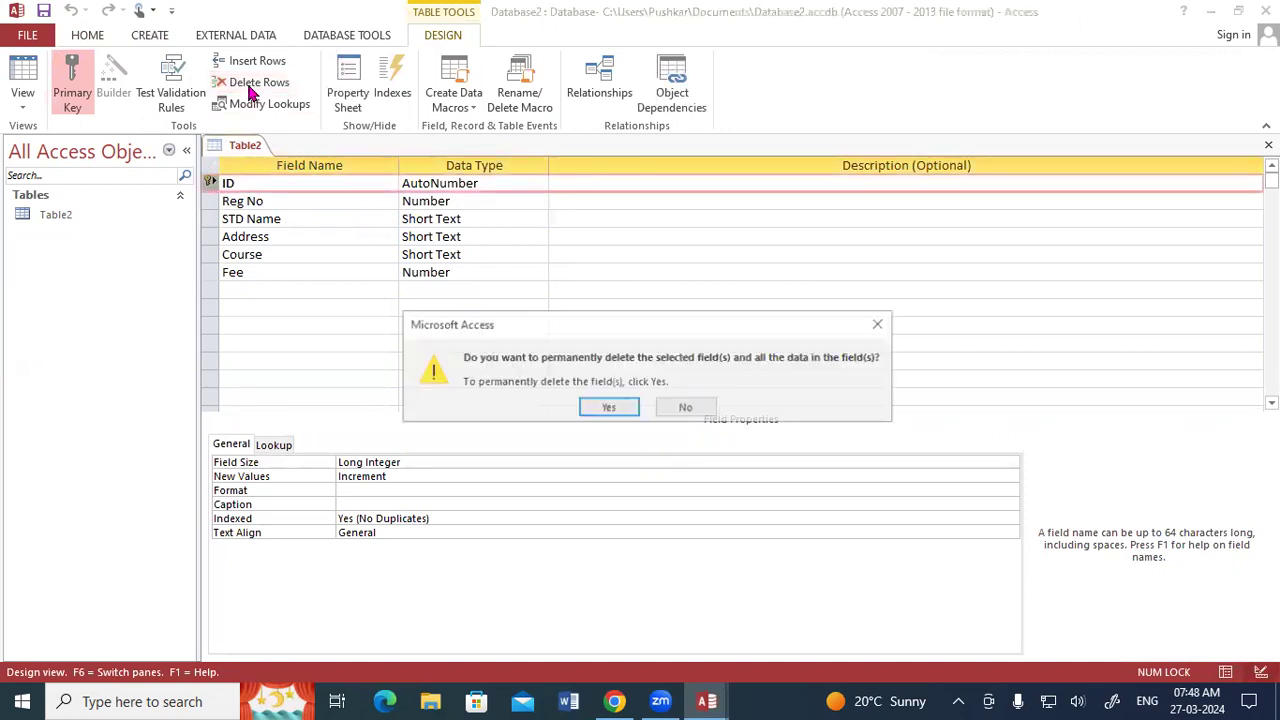
click(604, 413)
click(603, 409)
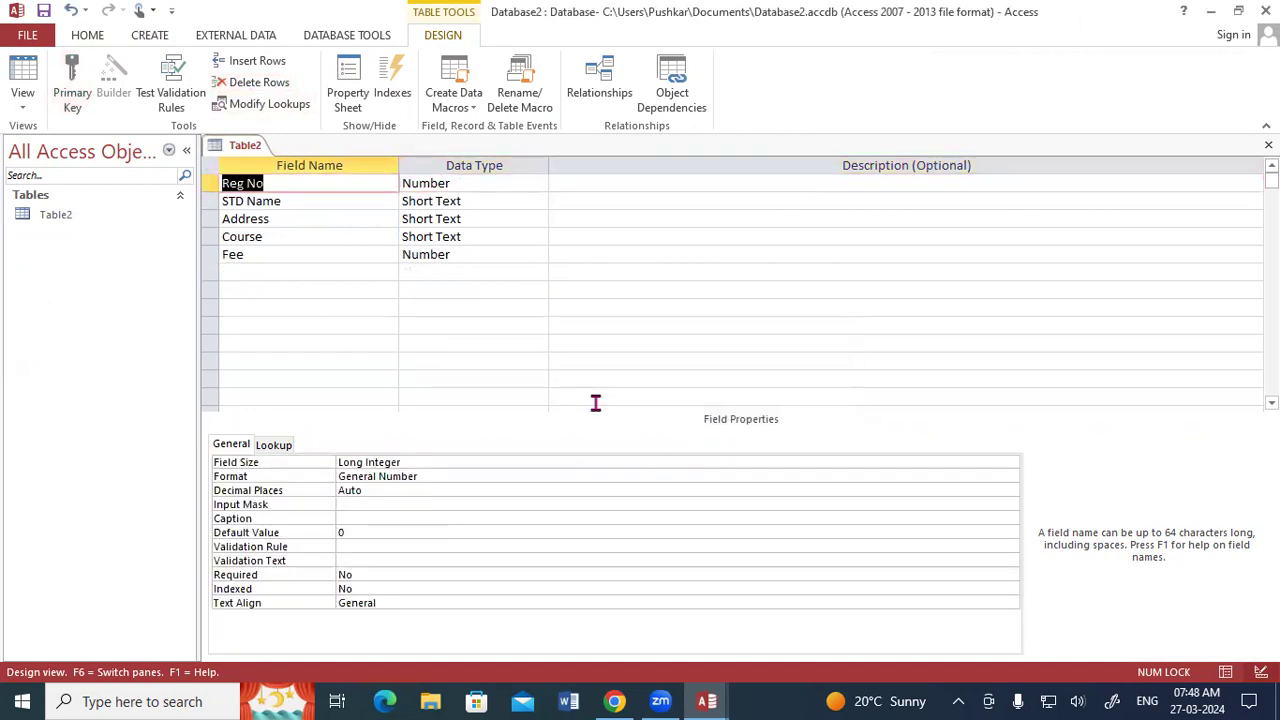
Make Reg No the primary key of Table2, then save and close the table.
click(78, 104)
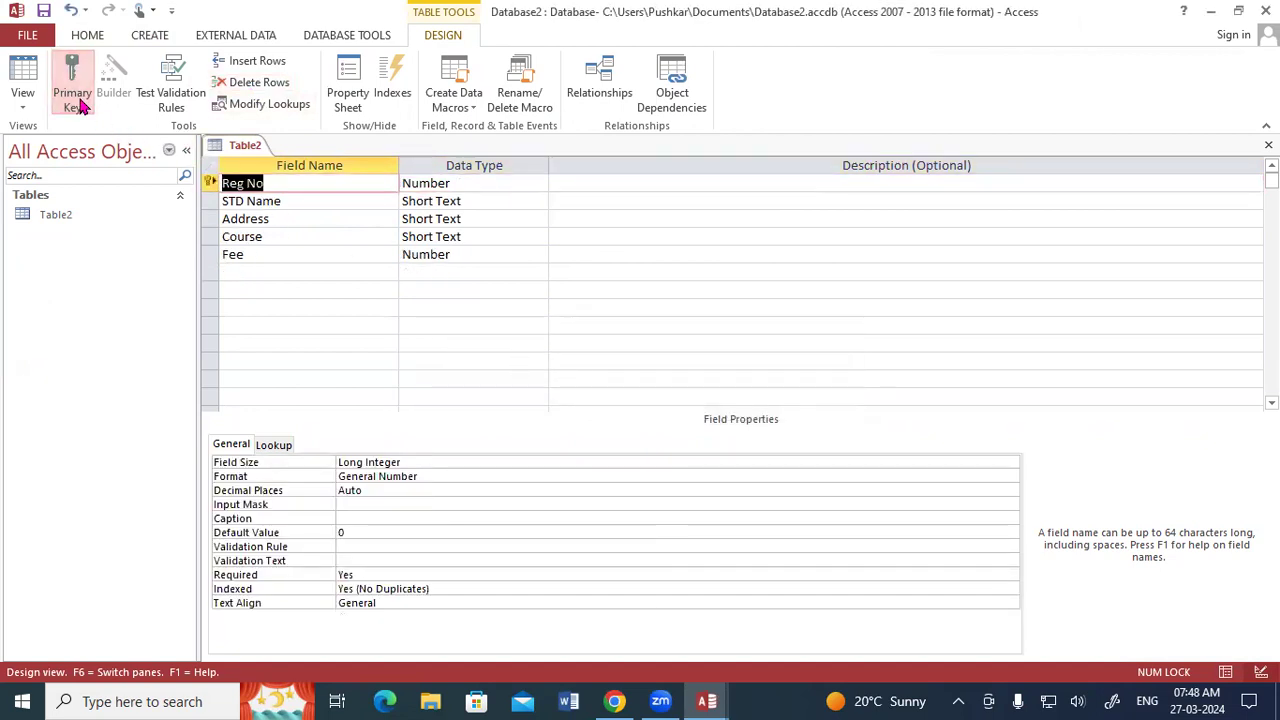
right_click(222, 148)
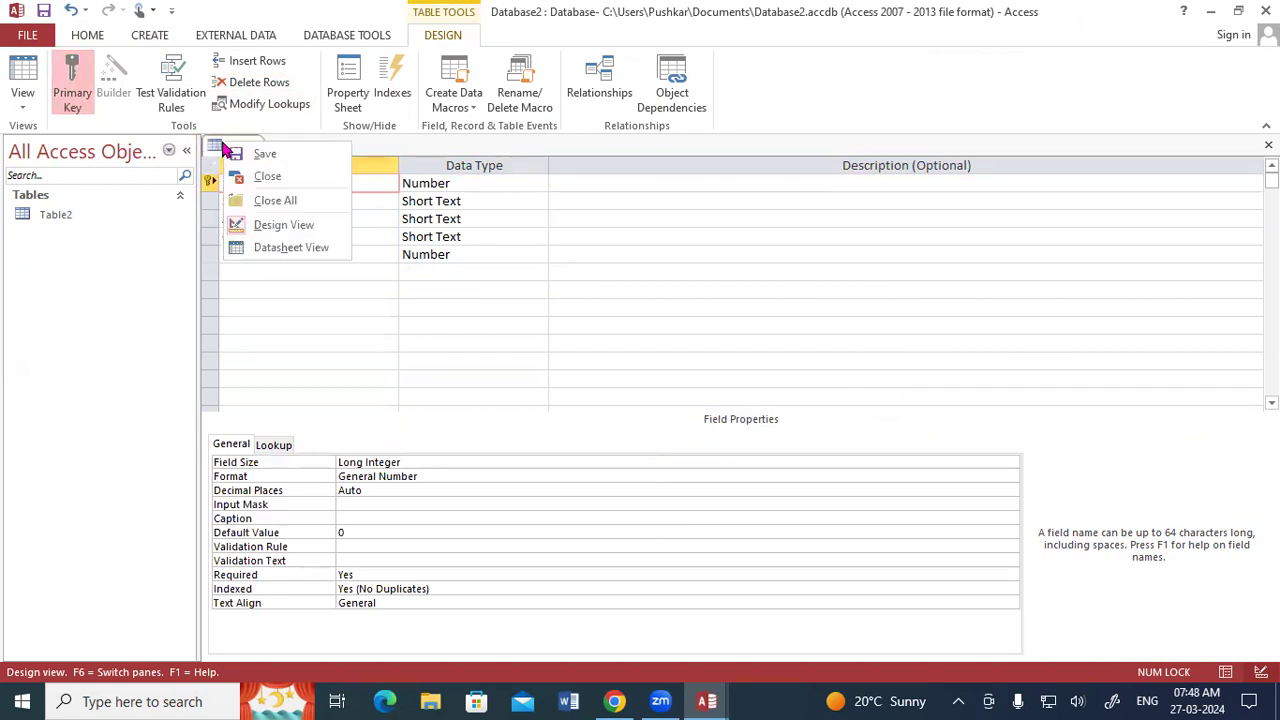
click(243, 157)
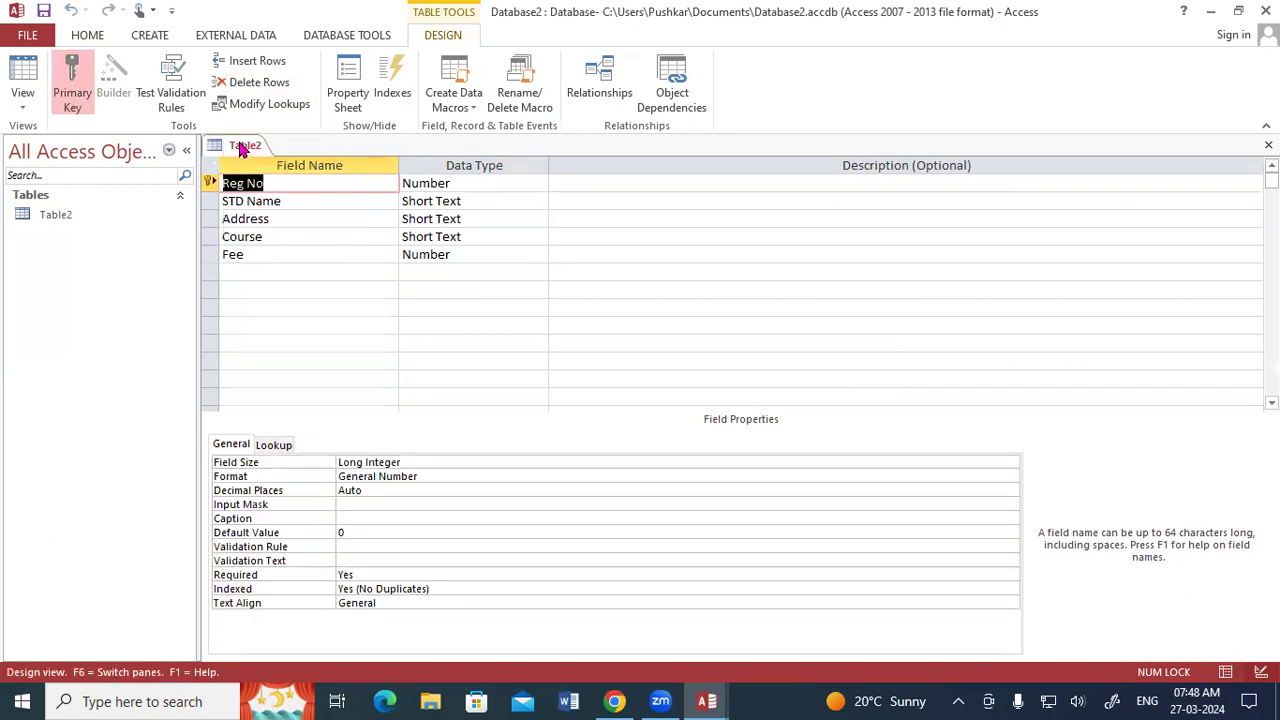
right_click(240, 148)
click(280, 203)
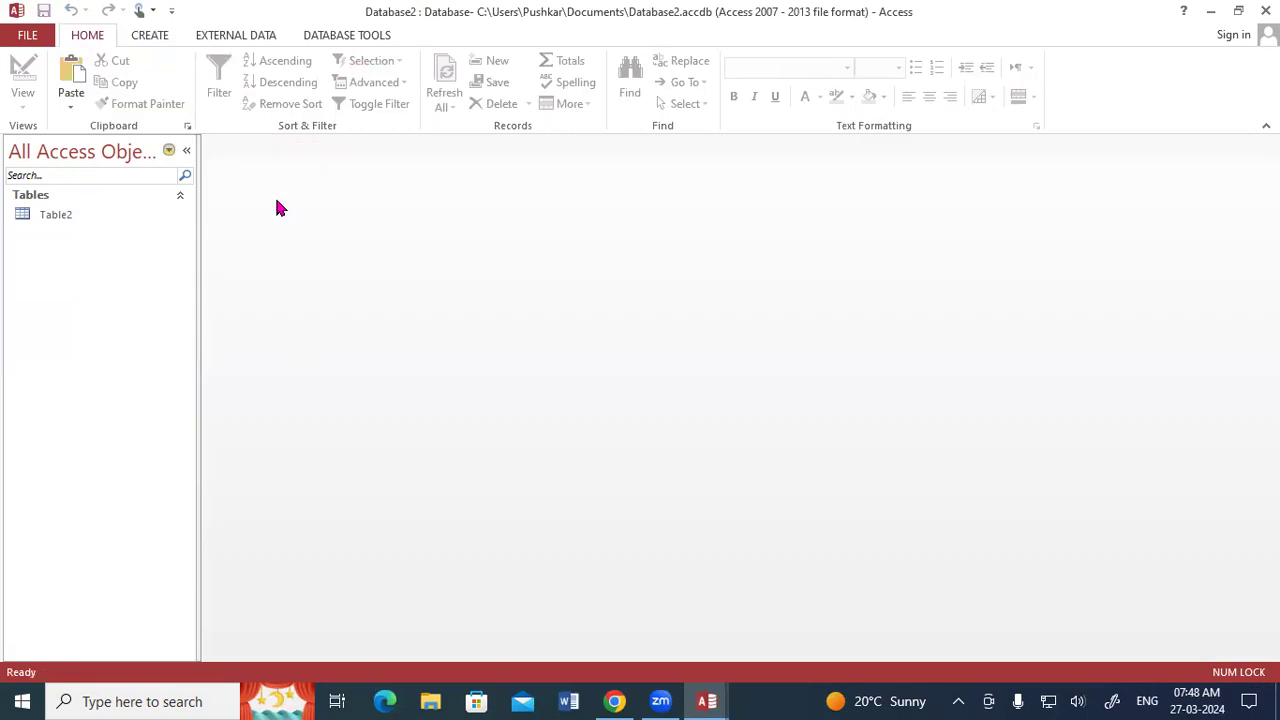
Close the open Access databases, agreeing to empty the clipboard, and minimize the browser to reach the desktop.
click(80, 222)
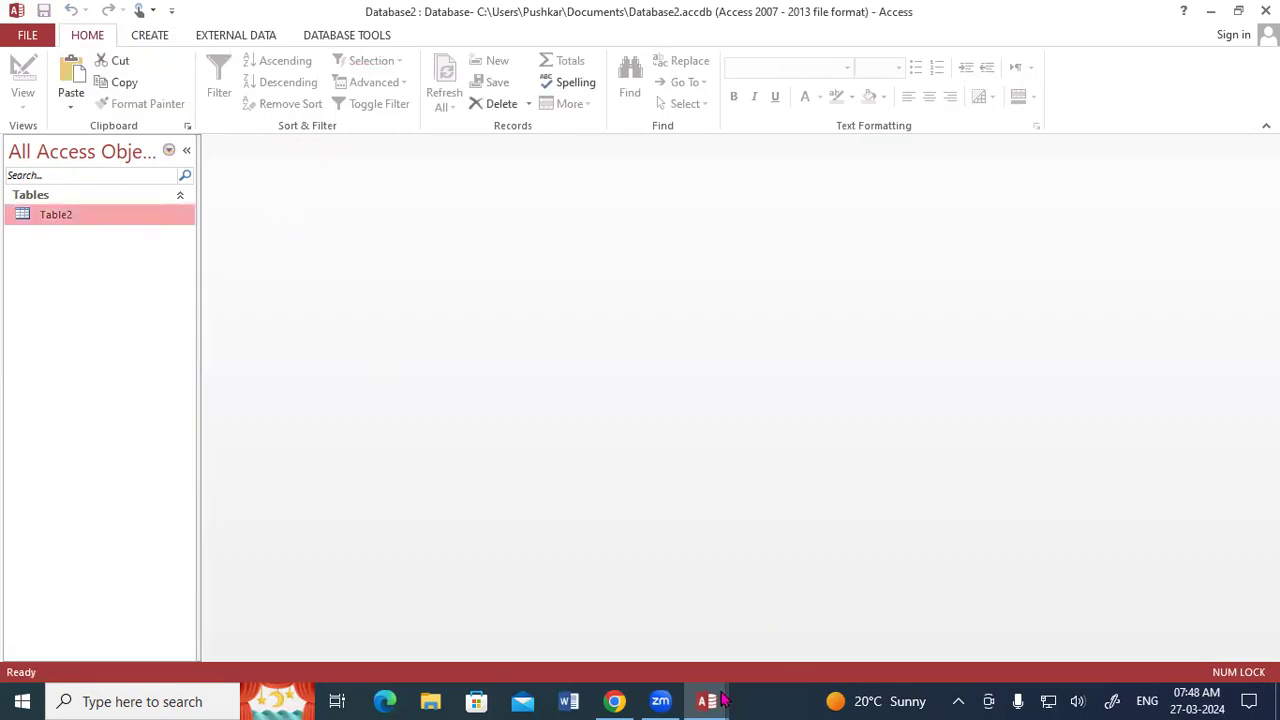
mouse_move(724, 700)
click(608, 578)
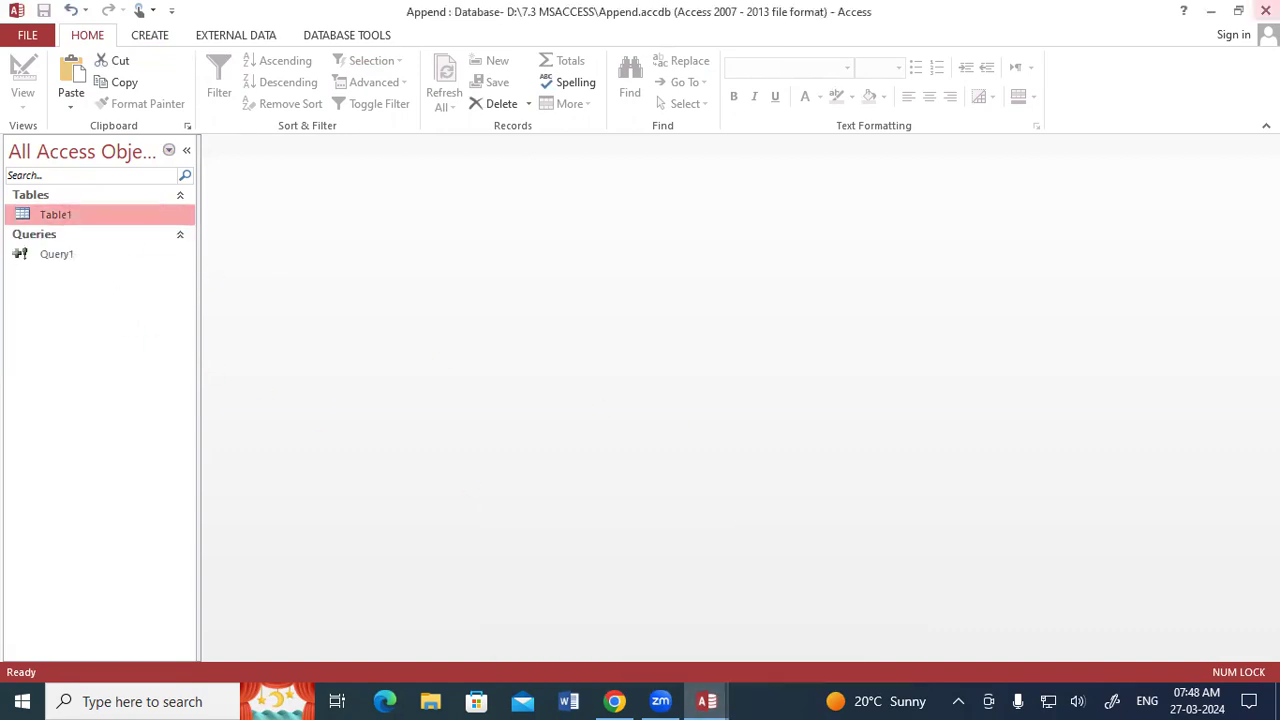
click(1265, 11)
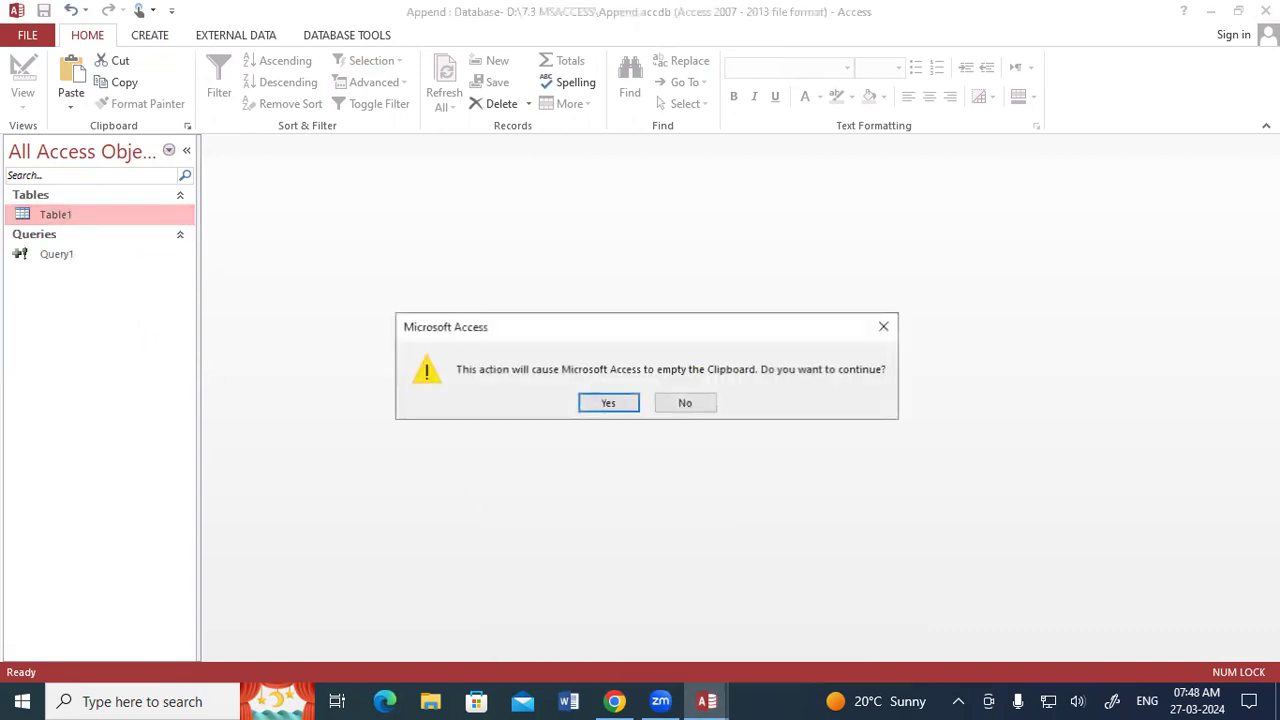
click(613, 401)
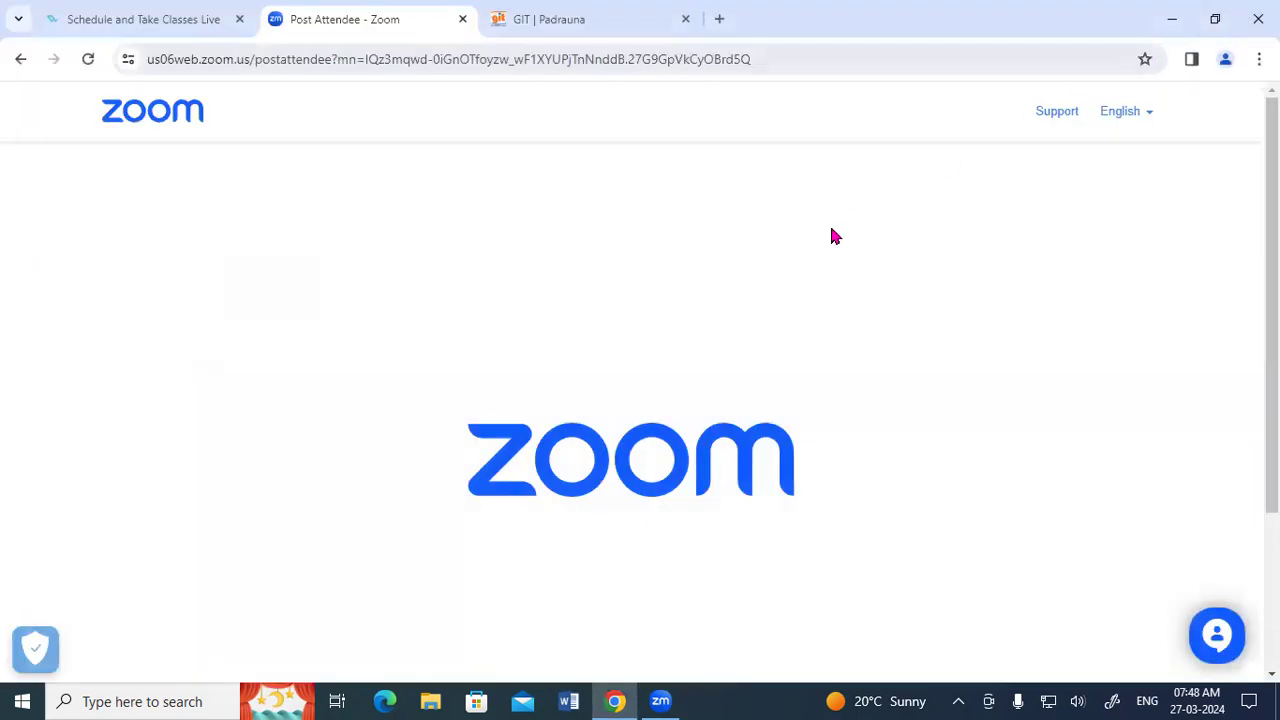
click(1178, 18)
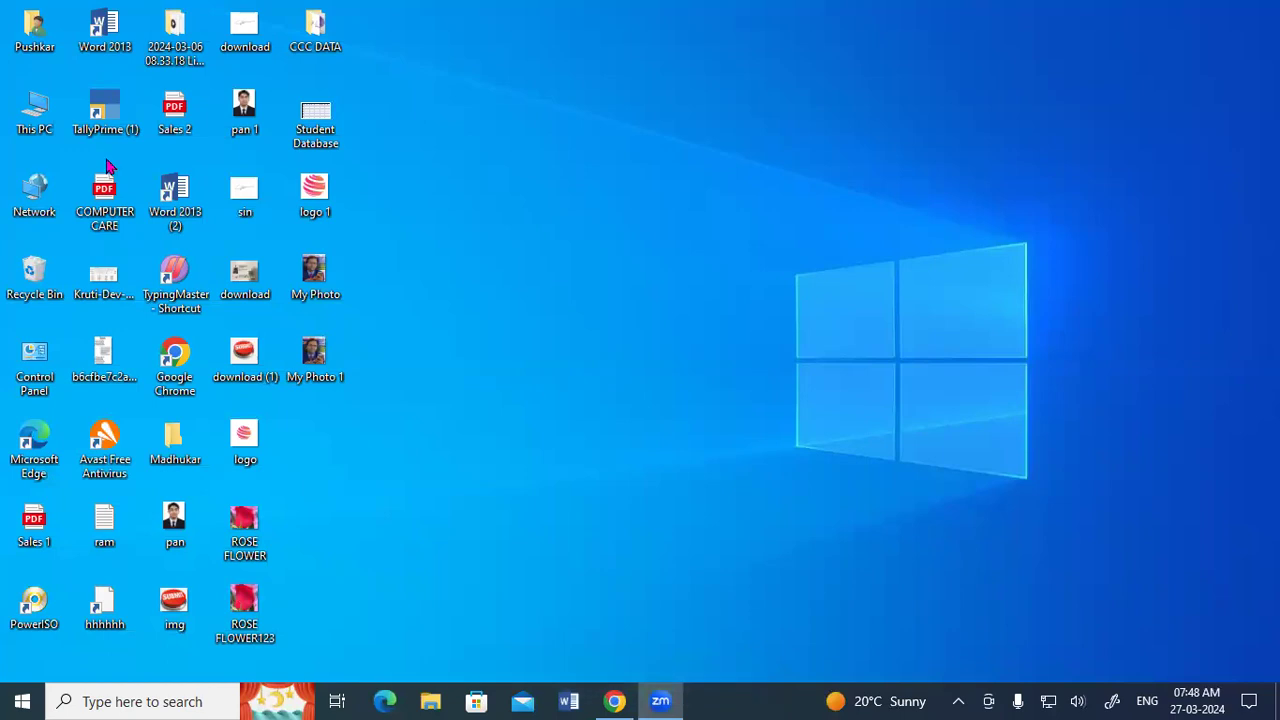
Open the Append database from the 7.3 MSACCESS folder on Local Disk (D:).
double_click(33, 110)
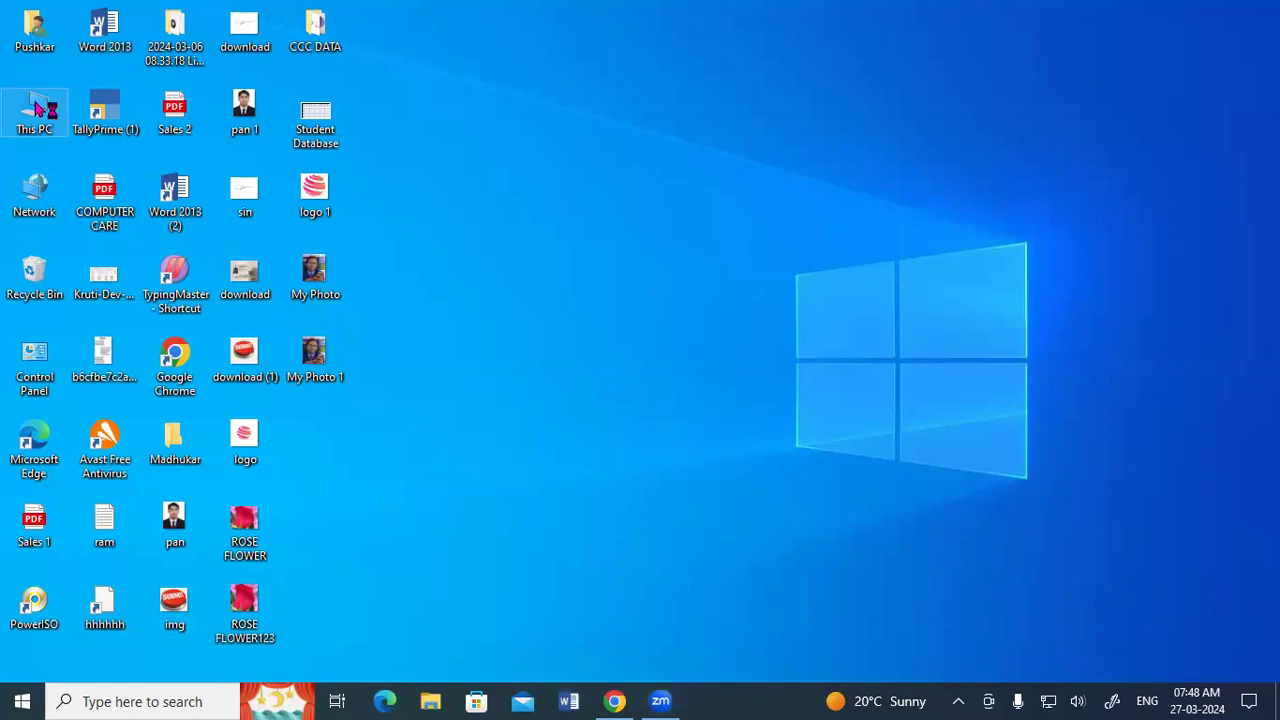
click(533, 273)
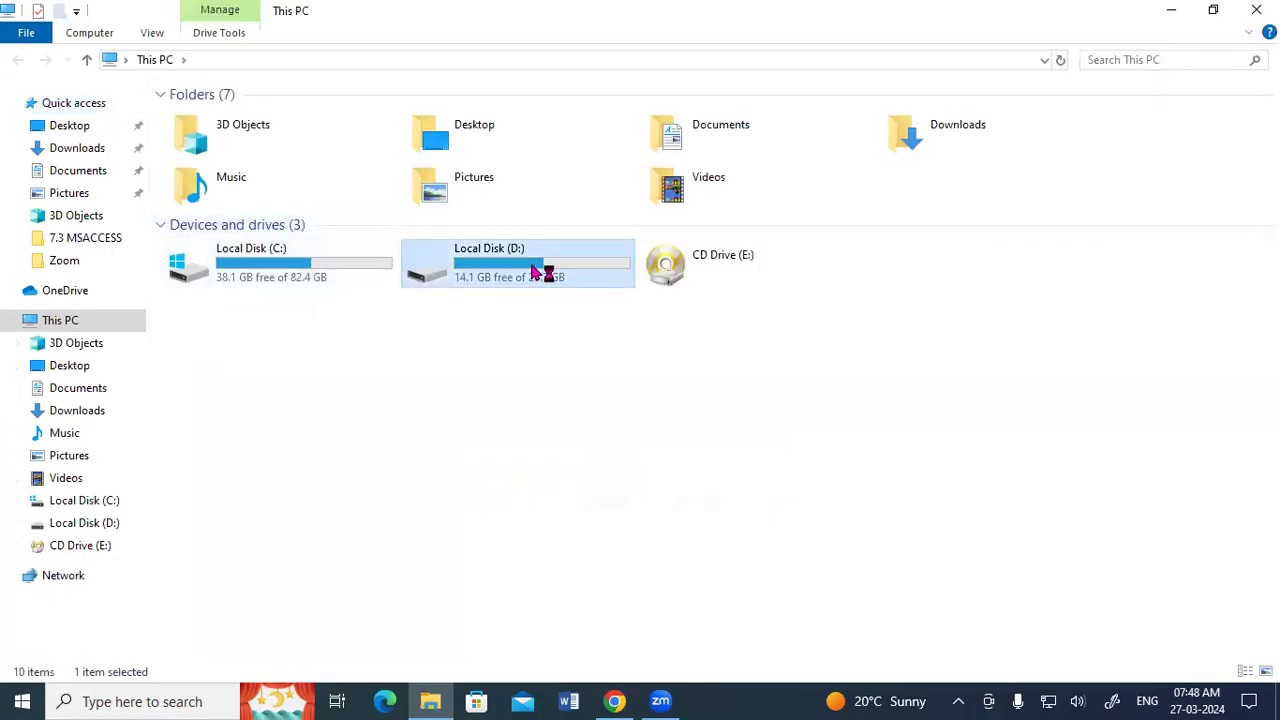
double_click(533, 273)
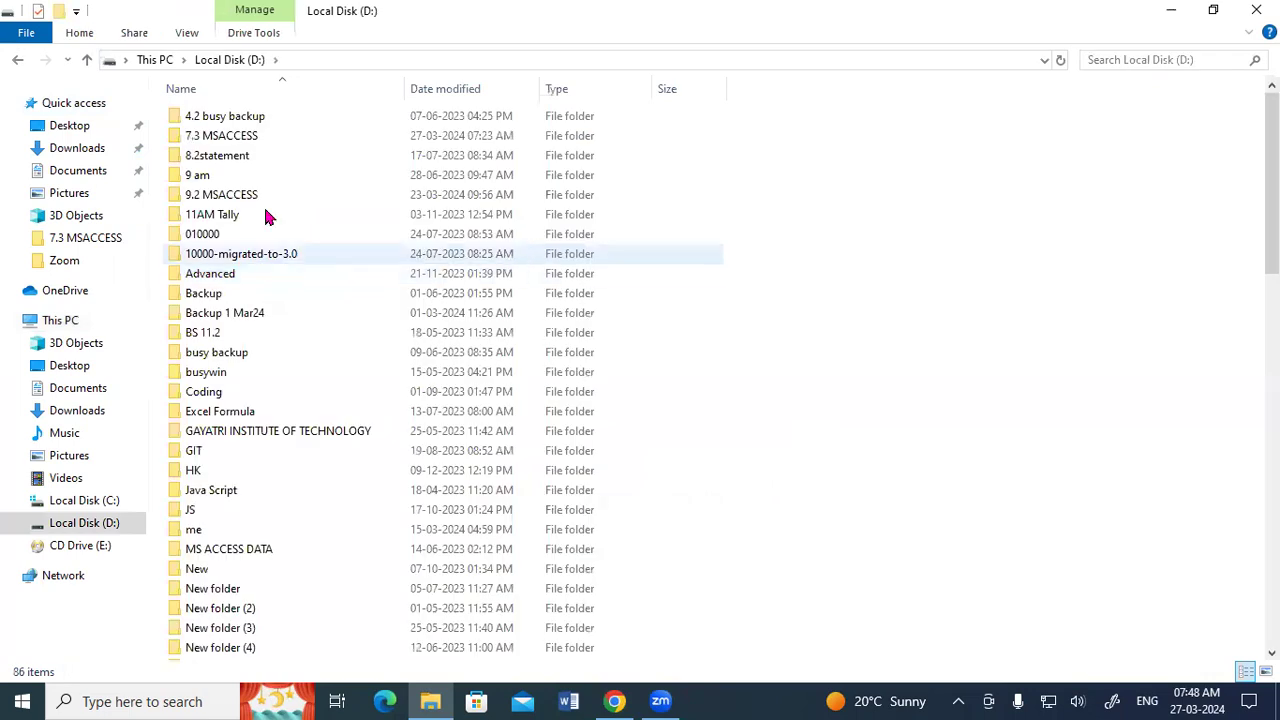
double_click(228, 140)
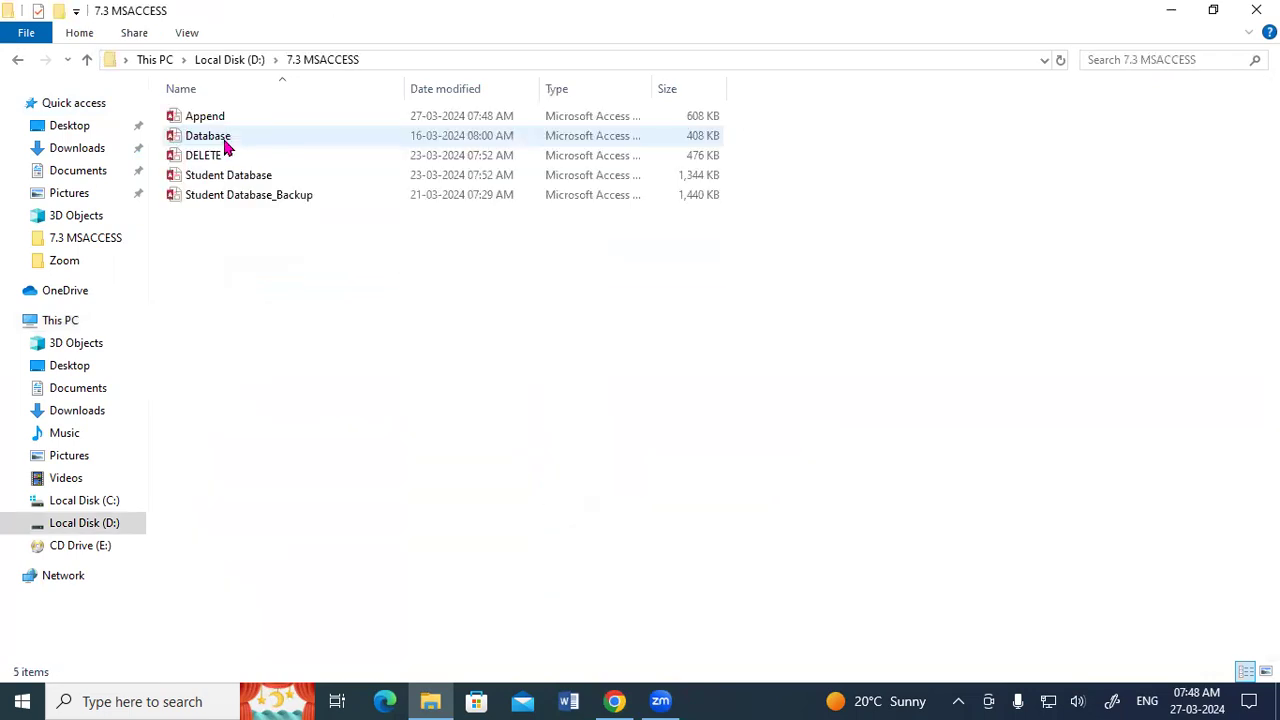
double_click(228, 121)
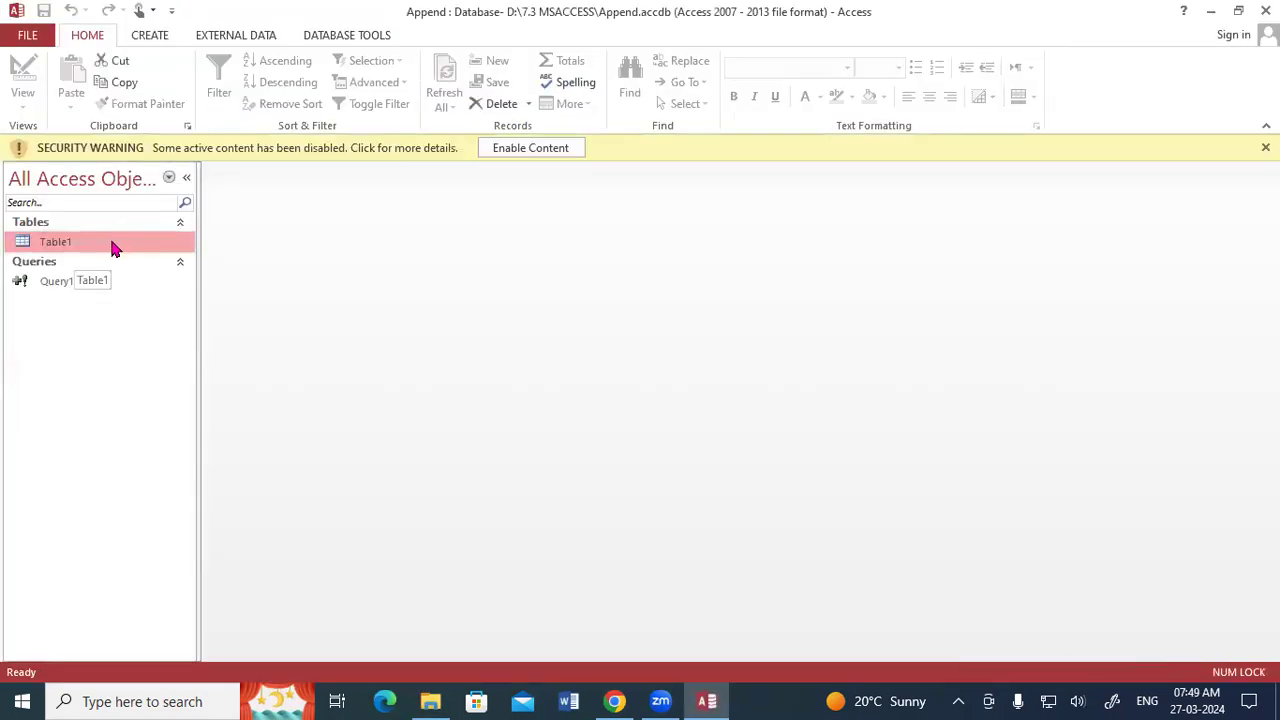
Leave Append open in the background and open Database2 from the Documents folder.
click(1210, 11)
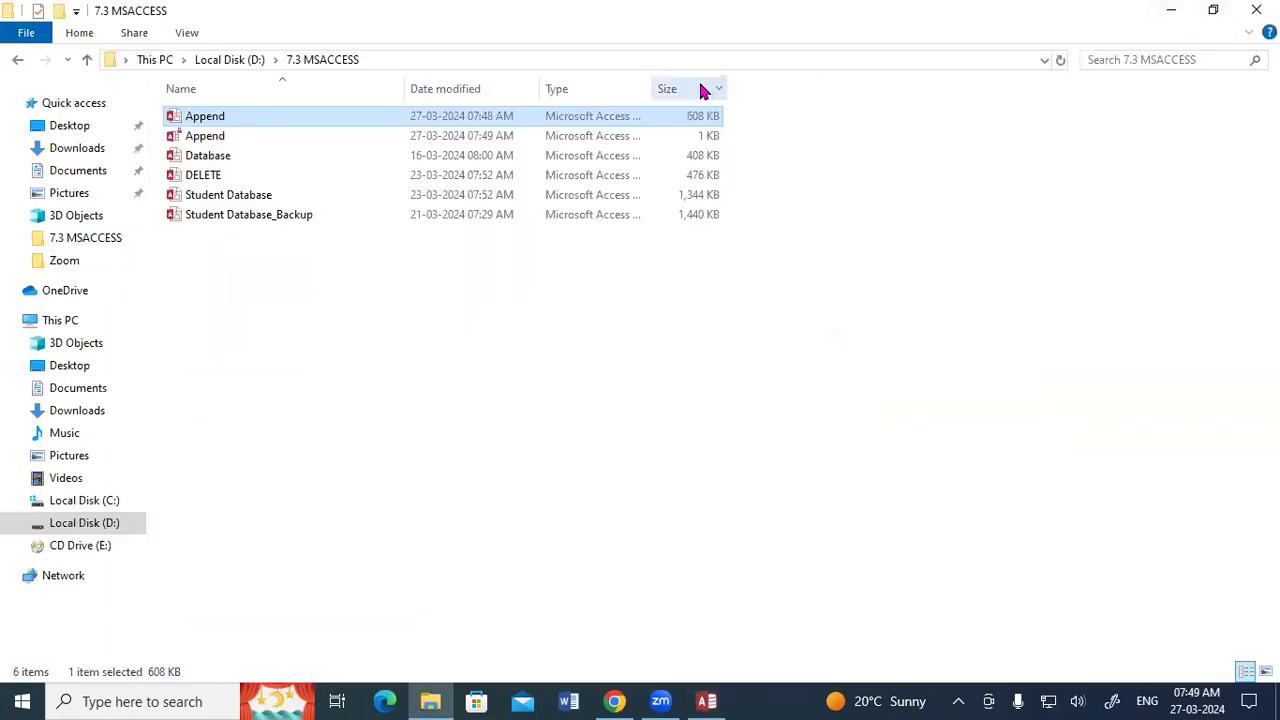
click(76, 176)
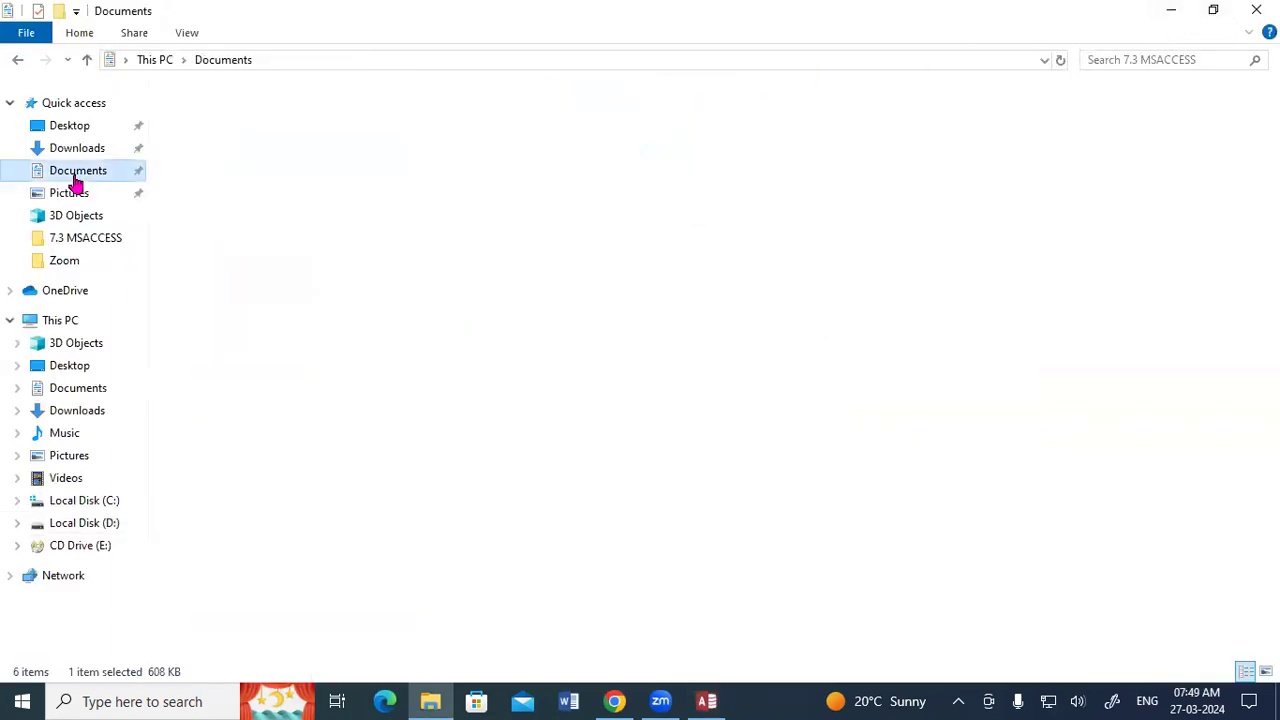
click(216, 274)
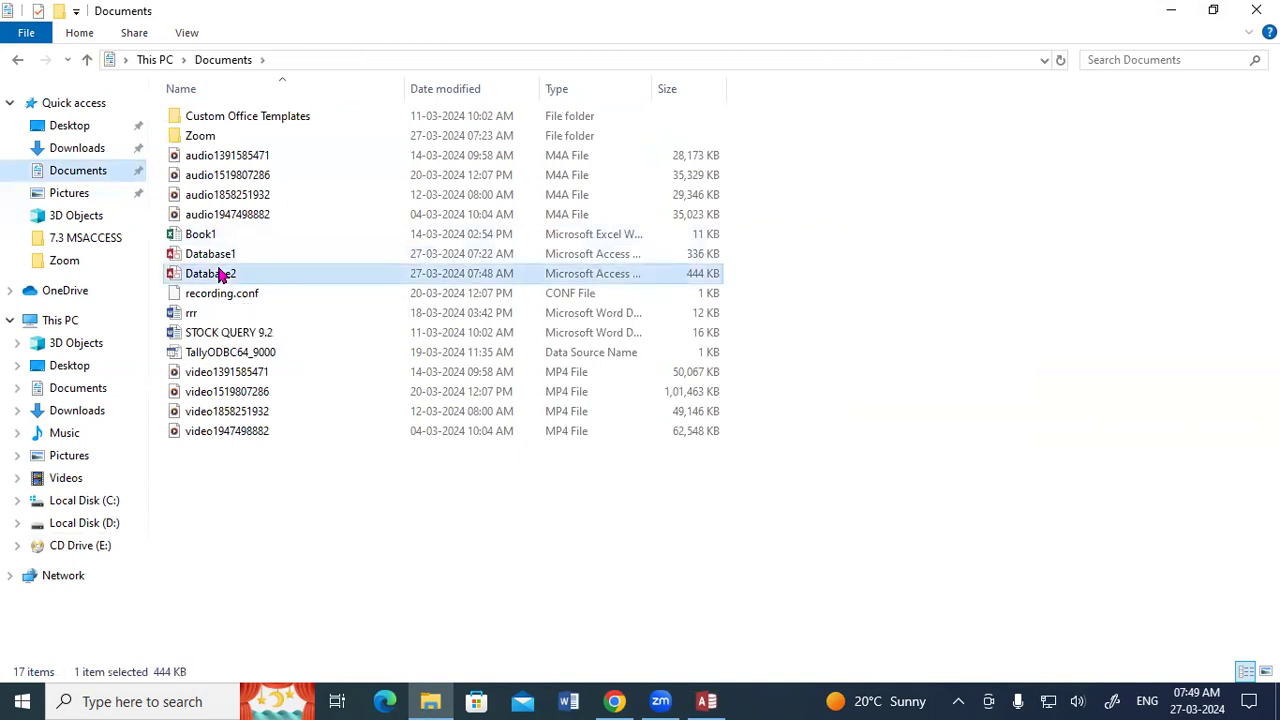
double_click(220, 275)
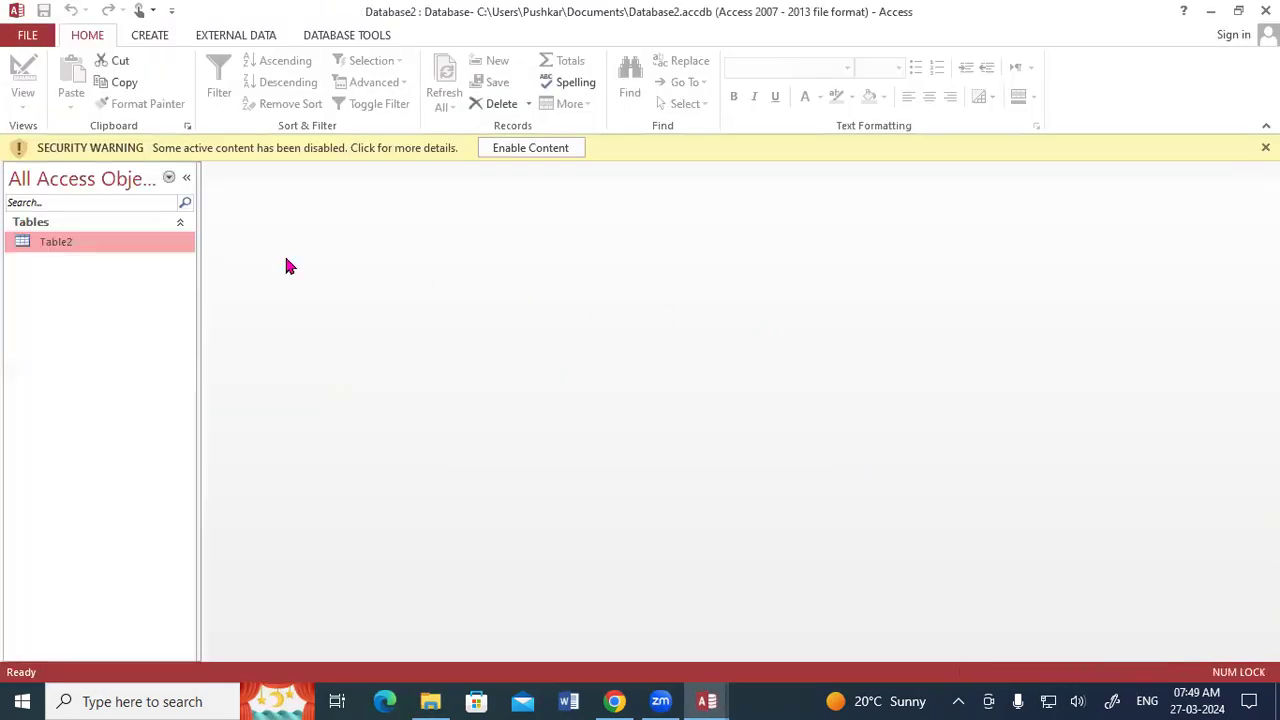
View the records in Table2, dismiss the security warning, and close Database2.
double_click(100, 243)
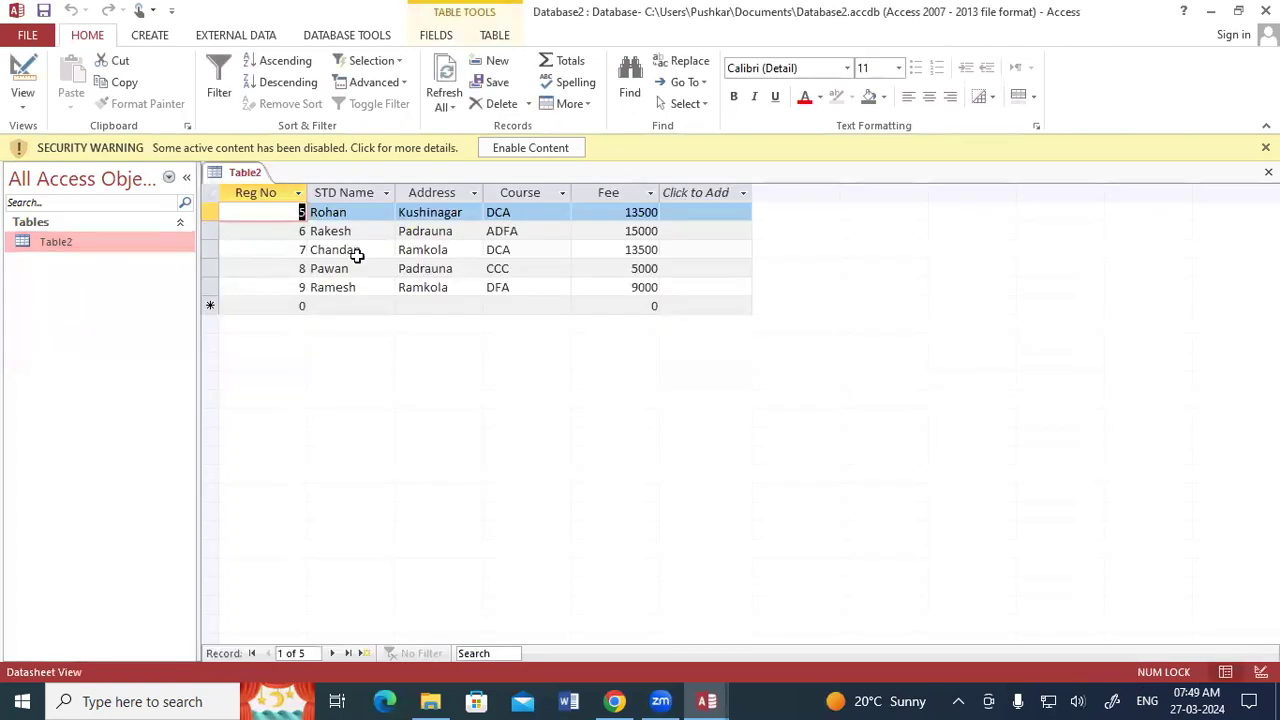
click(1265, 147)
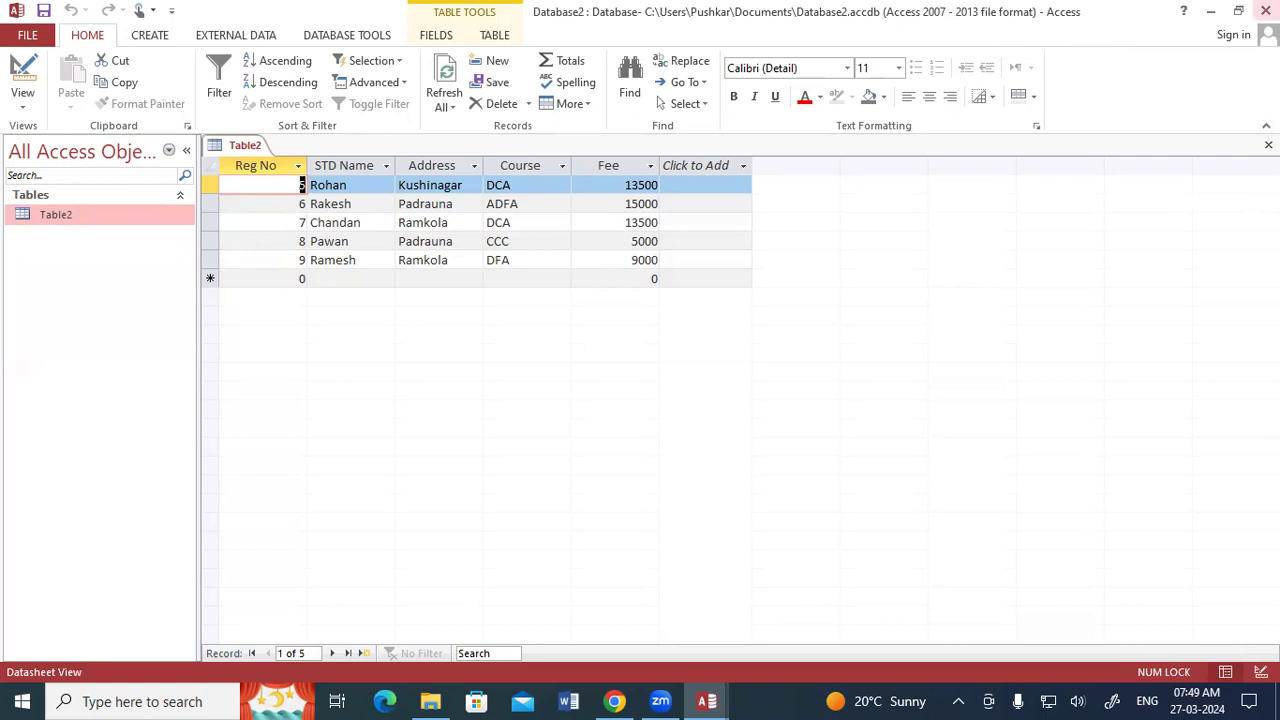
click(1265, 11)
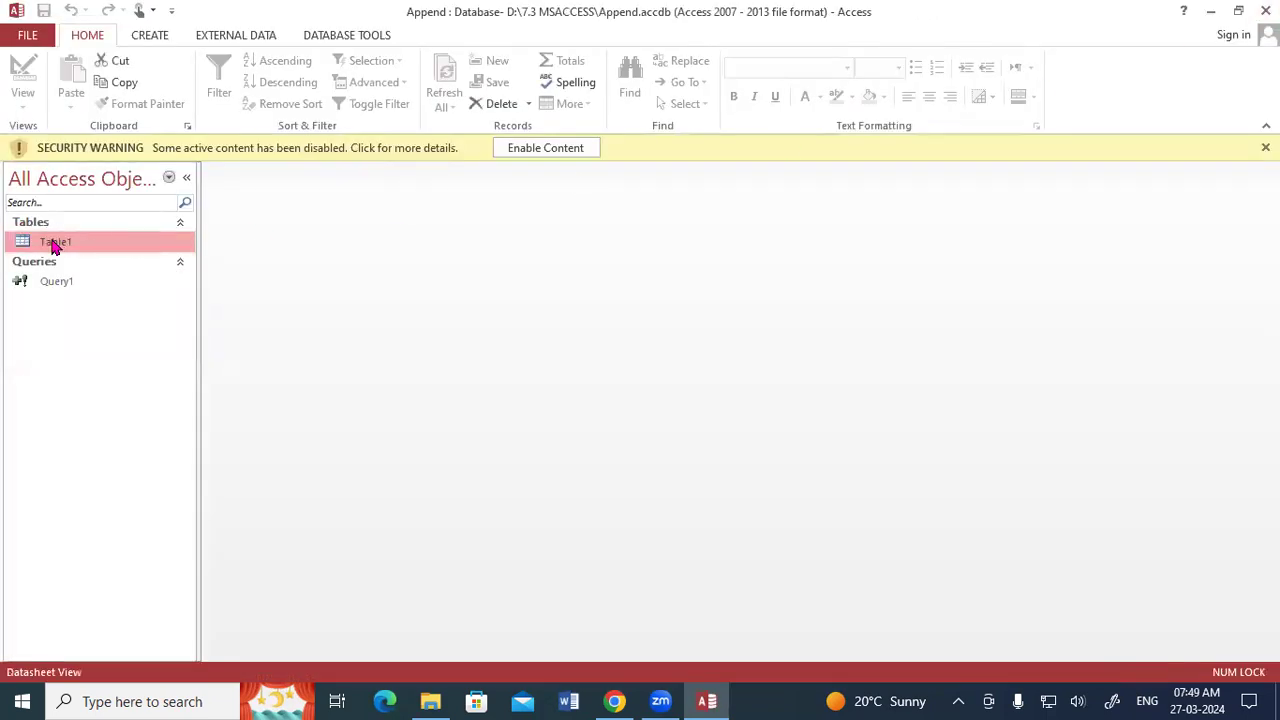
Open Table1 in the Append database and delete the records with Reg No 5 to 9.
double_click(55, 244)
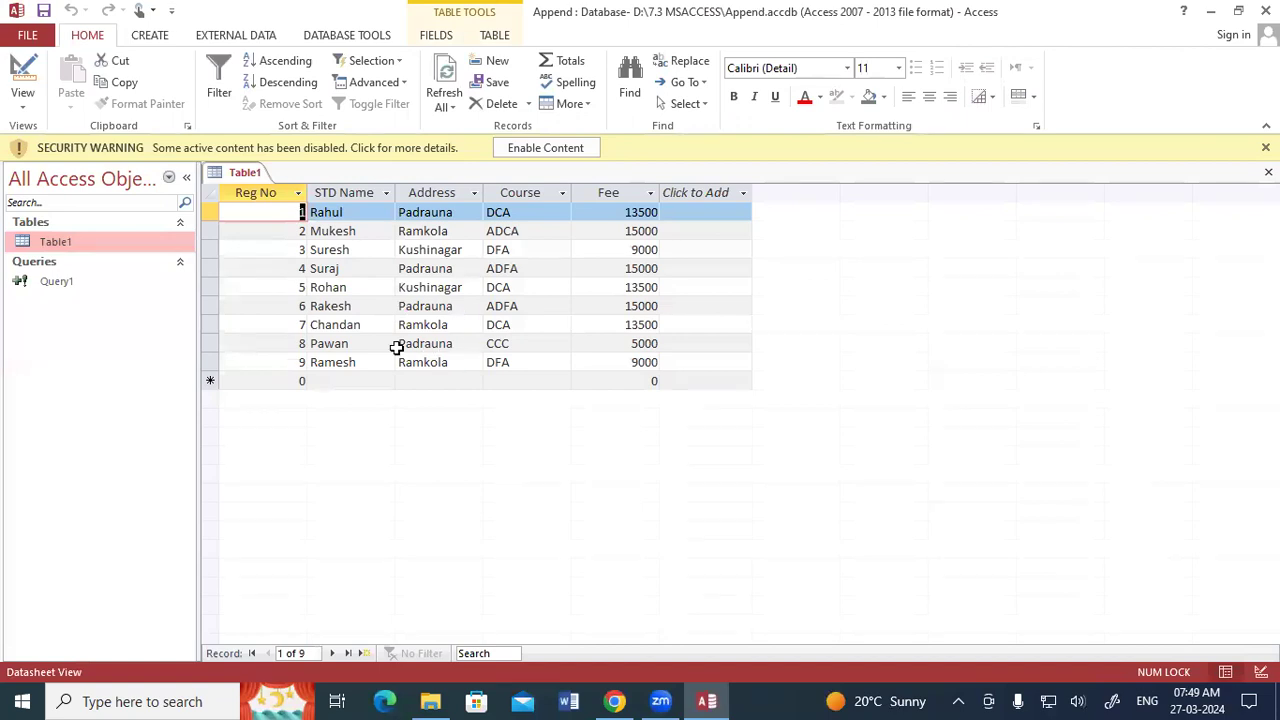
drag(203, 285, 207, 362)
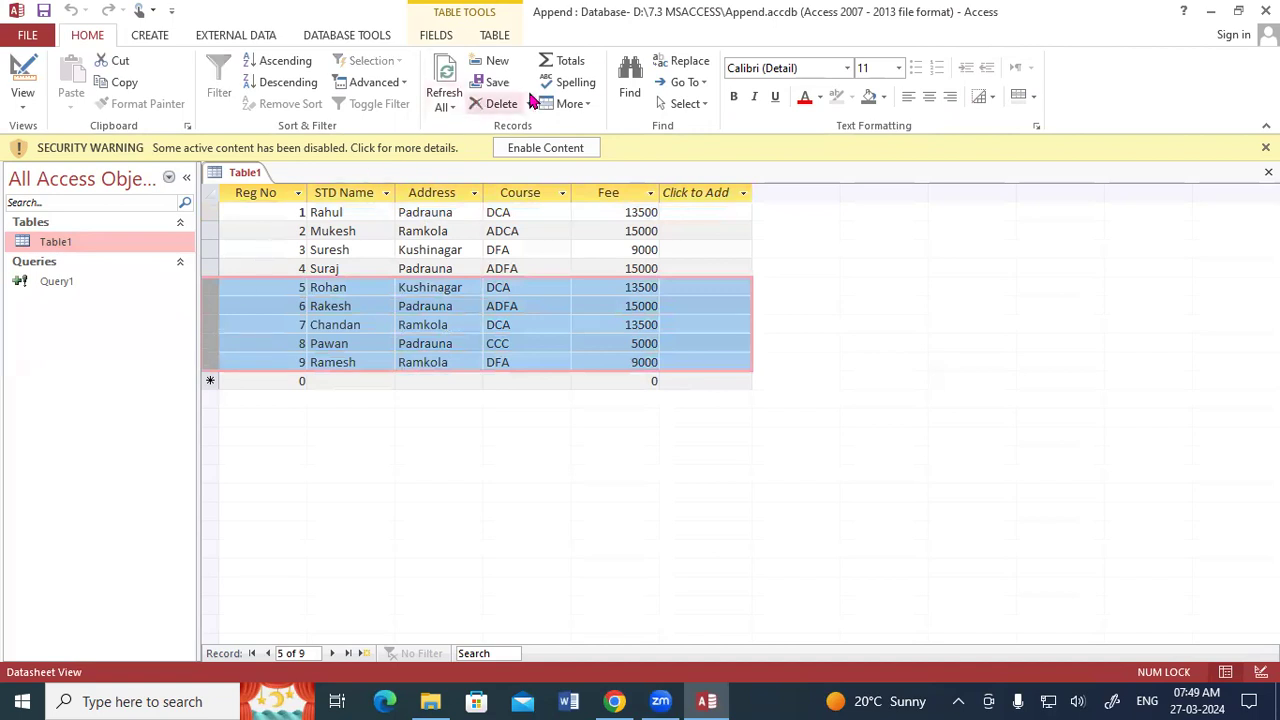
click(490, 104)
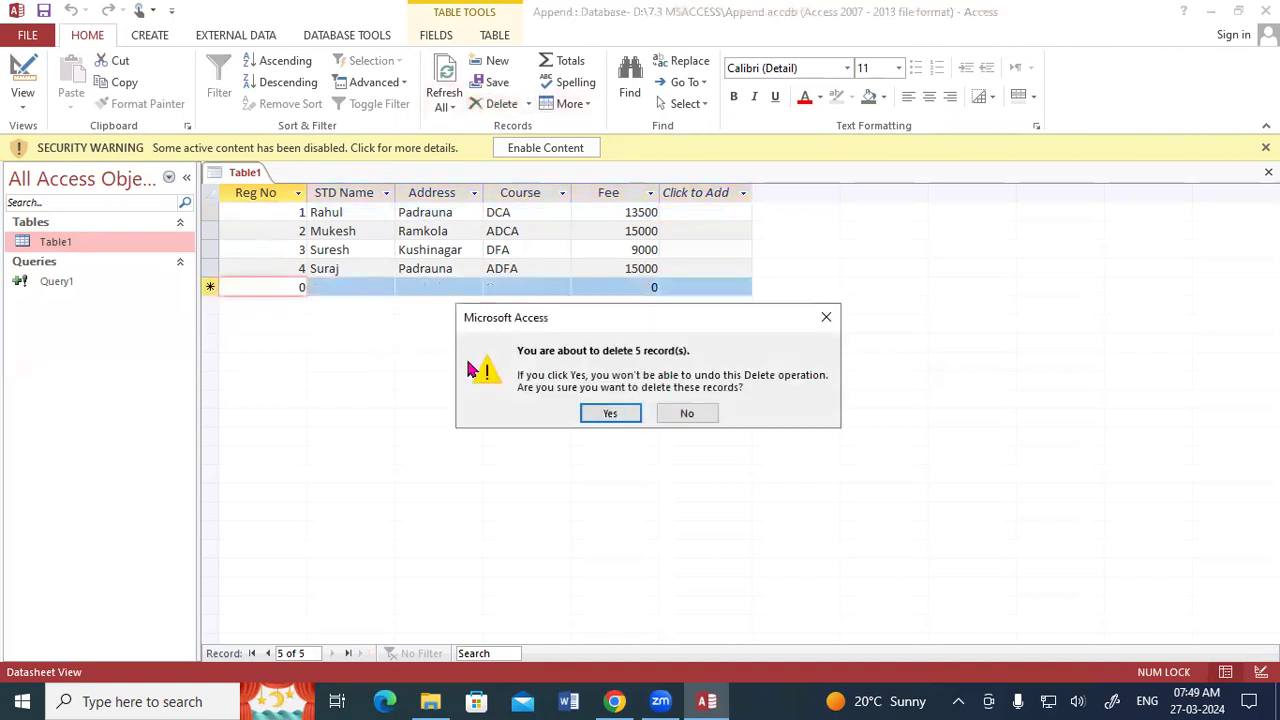
click(603, 413)
Save and close Table1.
right_click(263, 178)
click(280, 190)
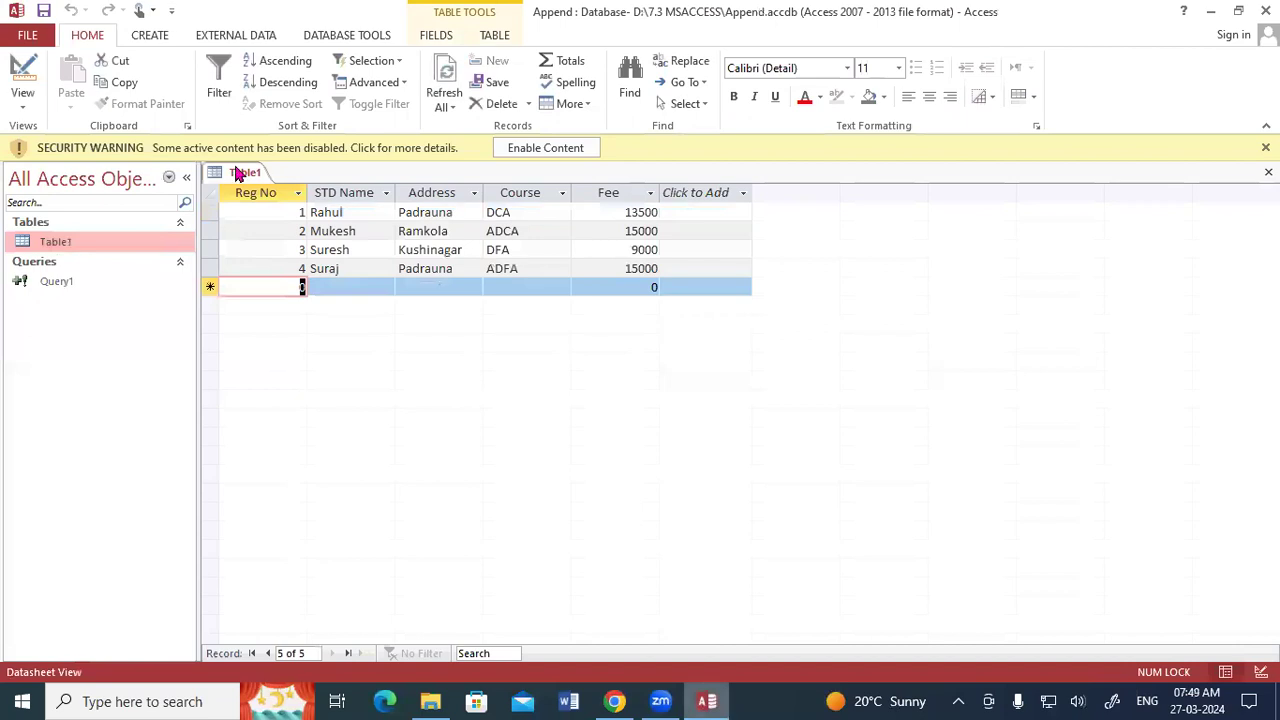
right_click(238, 173)
click(265, 203)
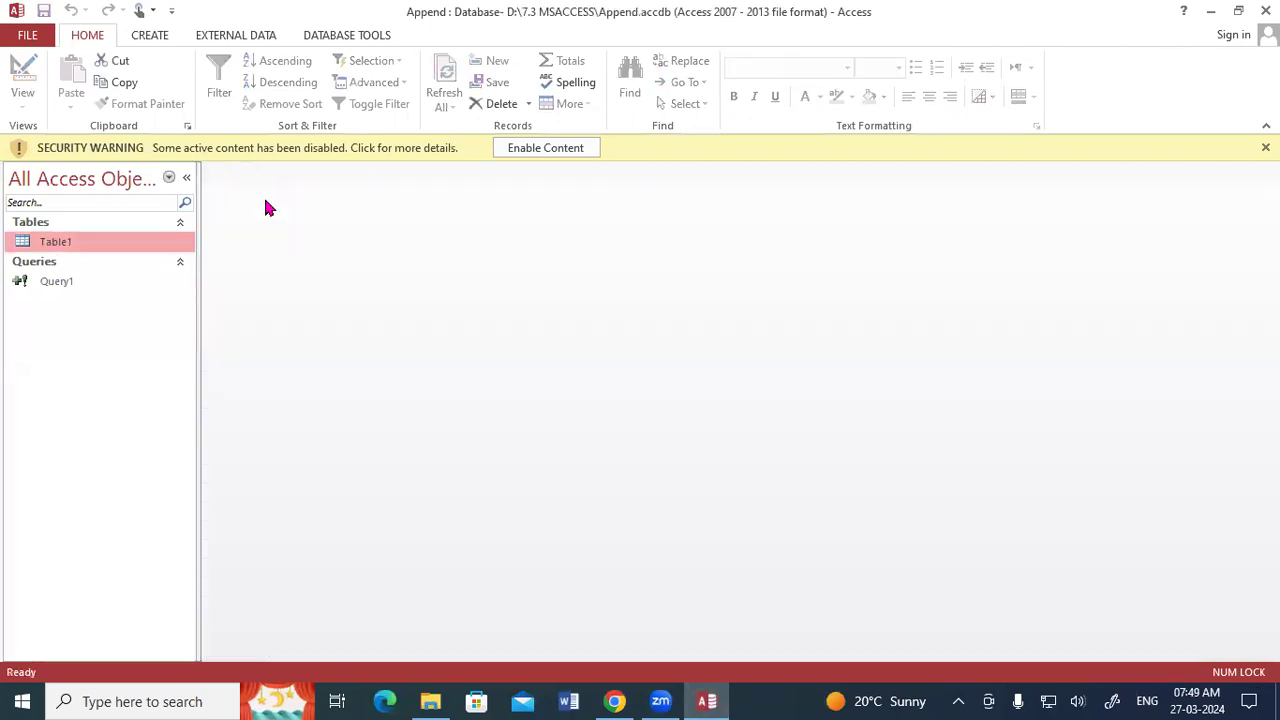
Start a new query in Design view and move the Show Table dialog clear of the query grid.
click(148, 37)
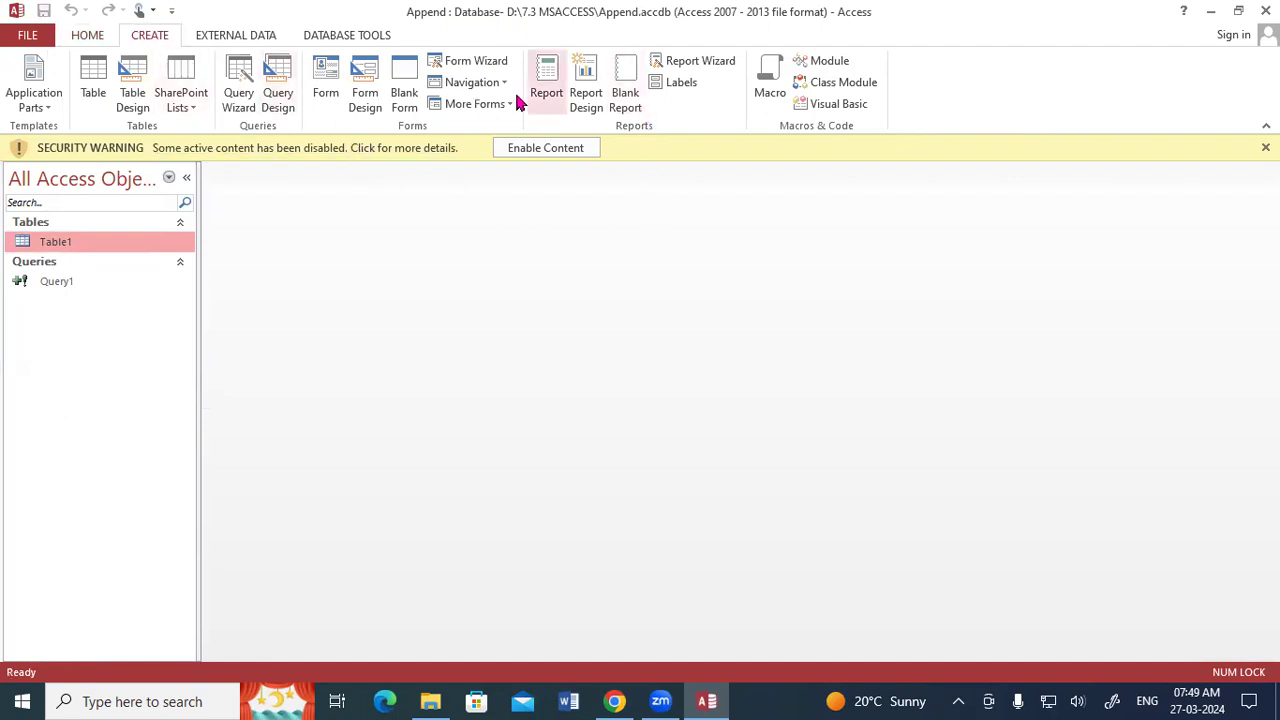
click(272, 96)
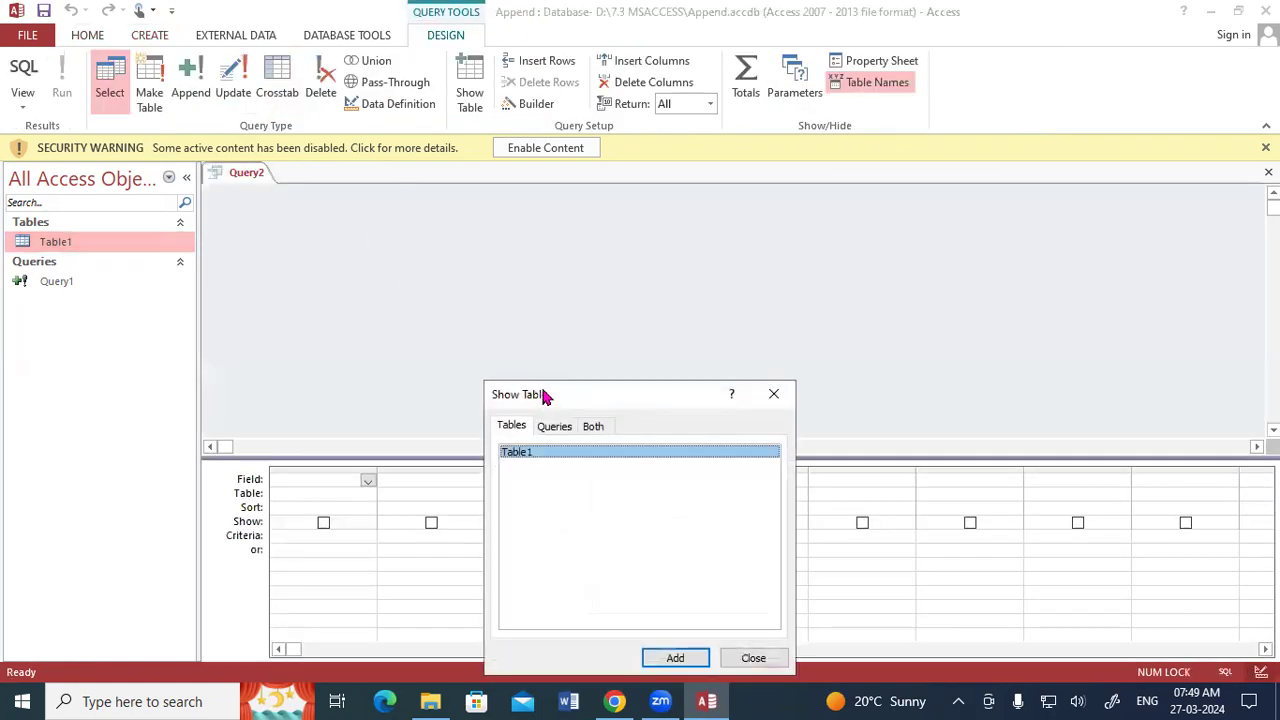
drag(540, 396, 536, 168)
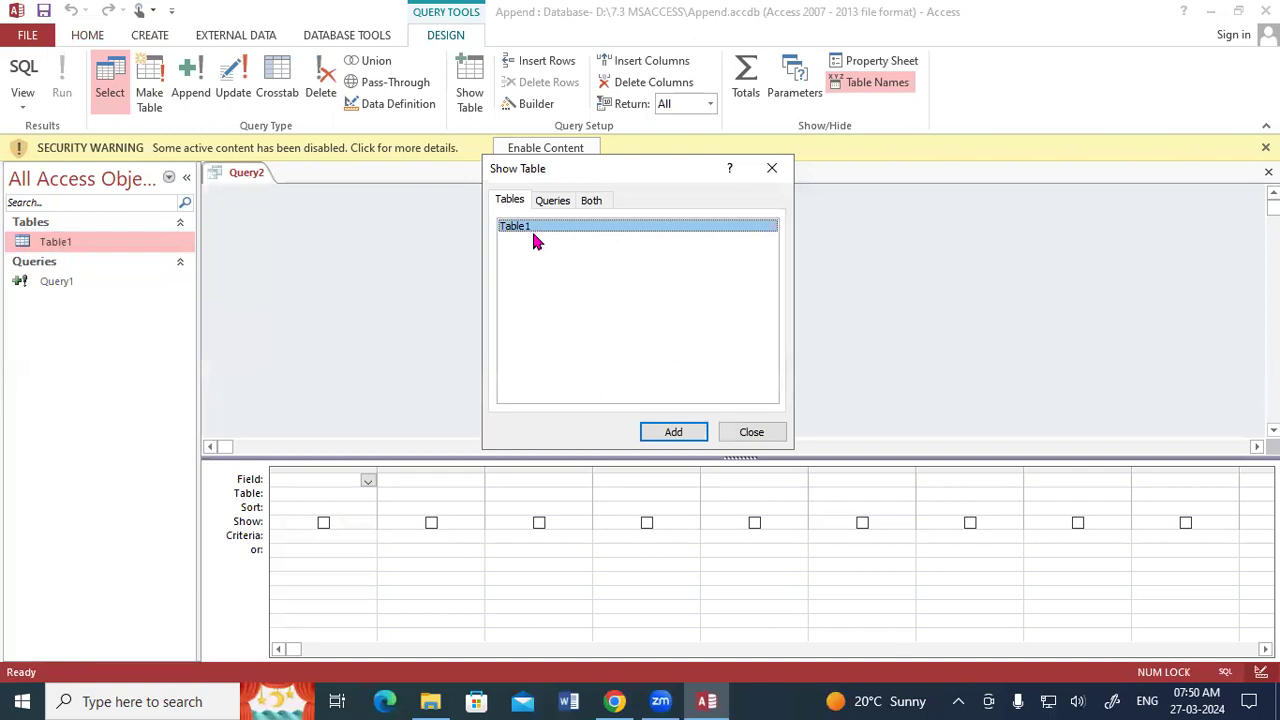
Switch to Excel and create a blank workbook.
key(super+r)
text(e)
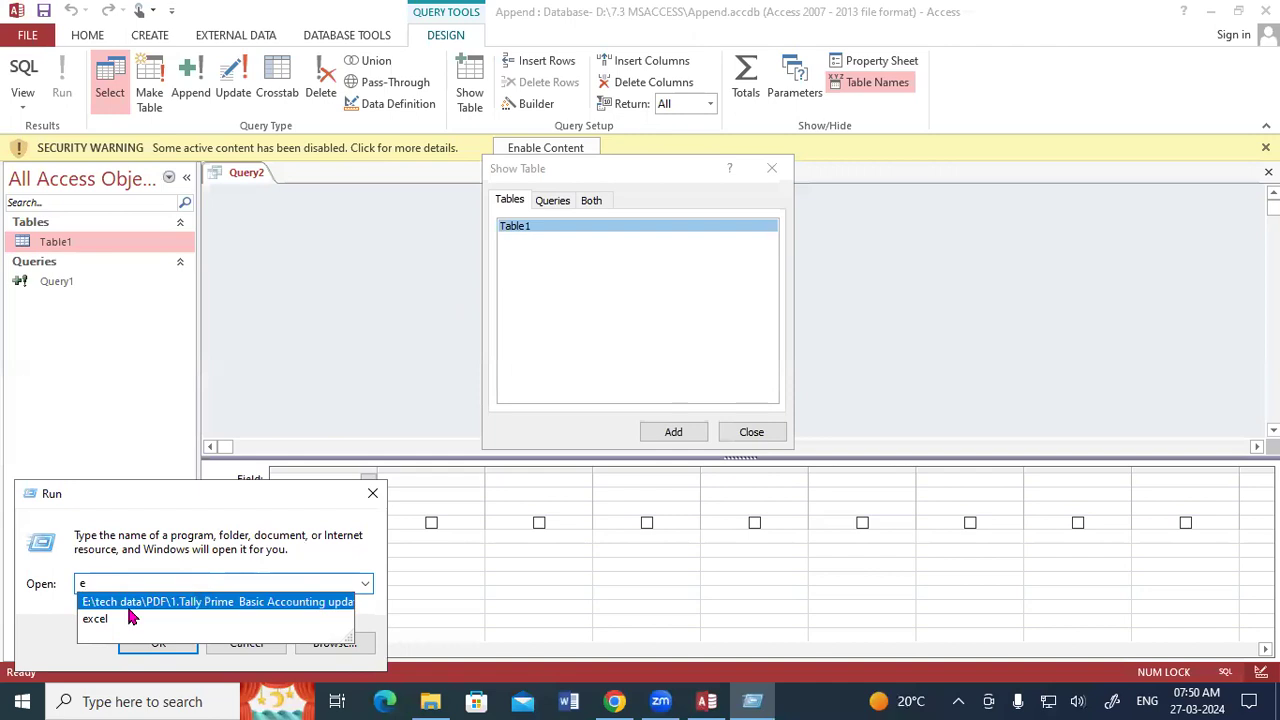
click(158, 620)
click(155, 643)
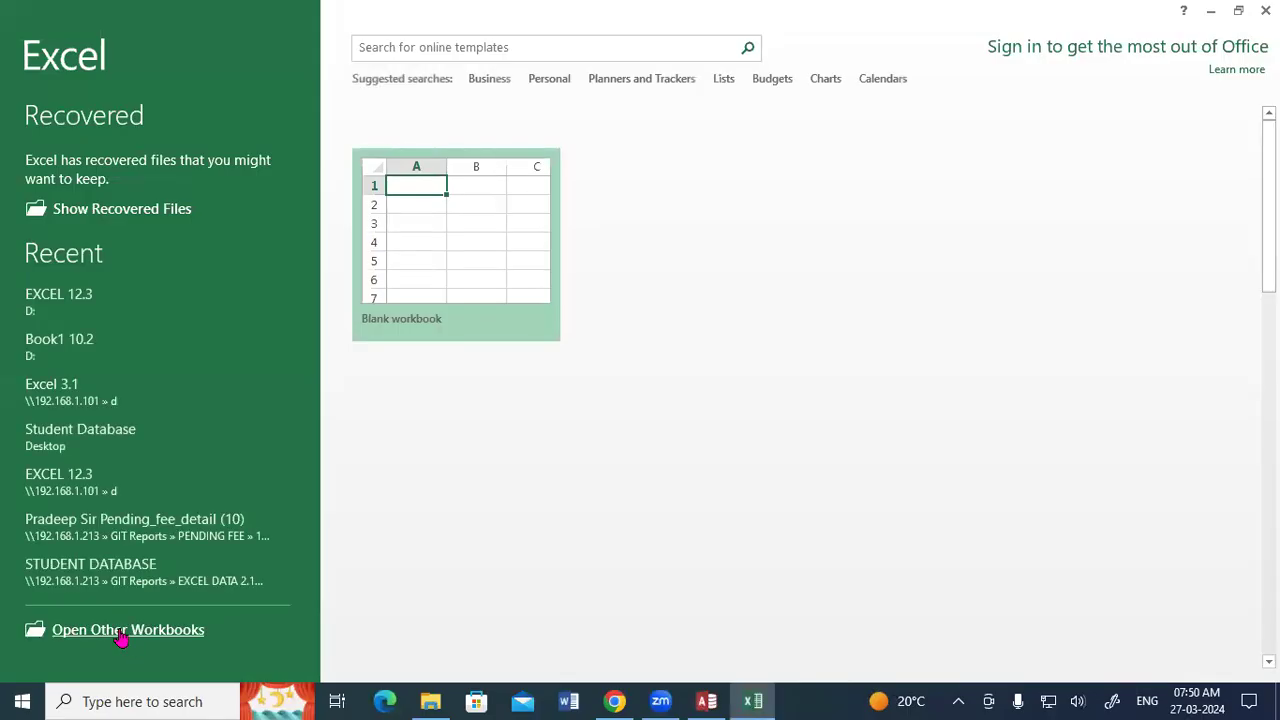
click(443, 220)
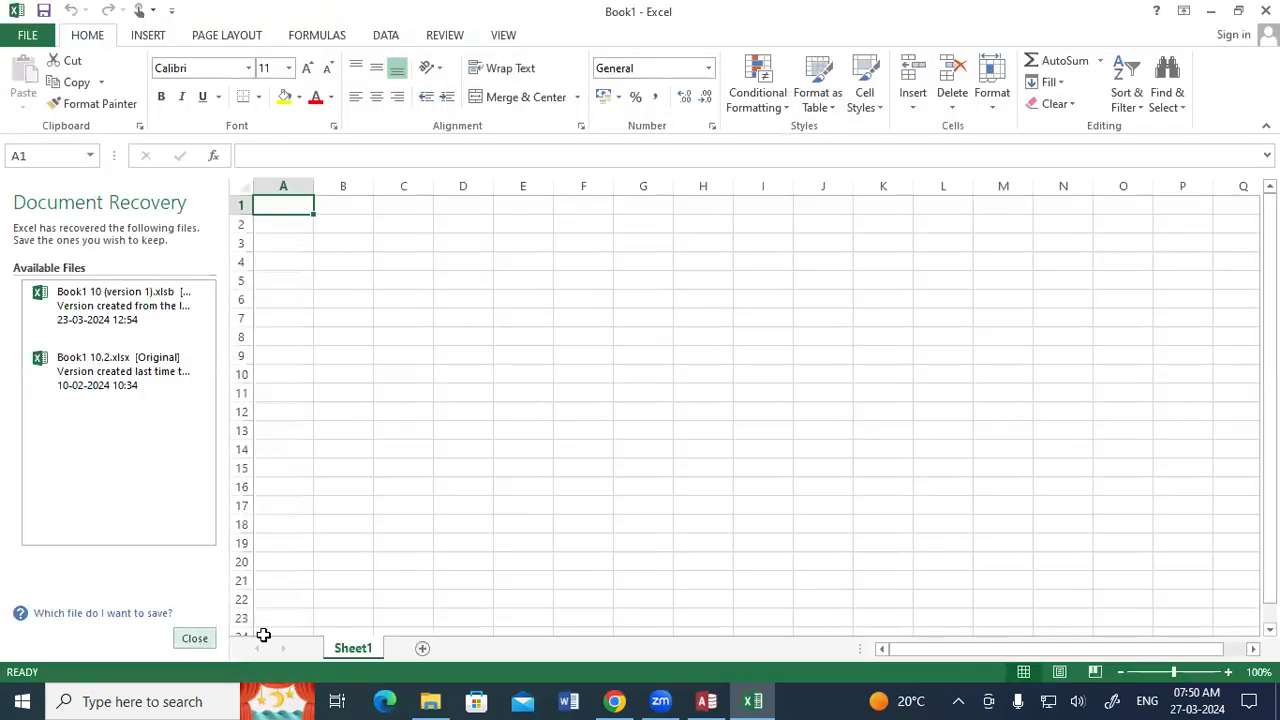
Close the document recovery list, discarding the recovered files, and add a second worksheet to the workbook.
click(200, 639)
click(468, 288)
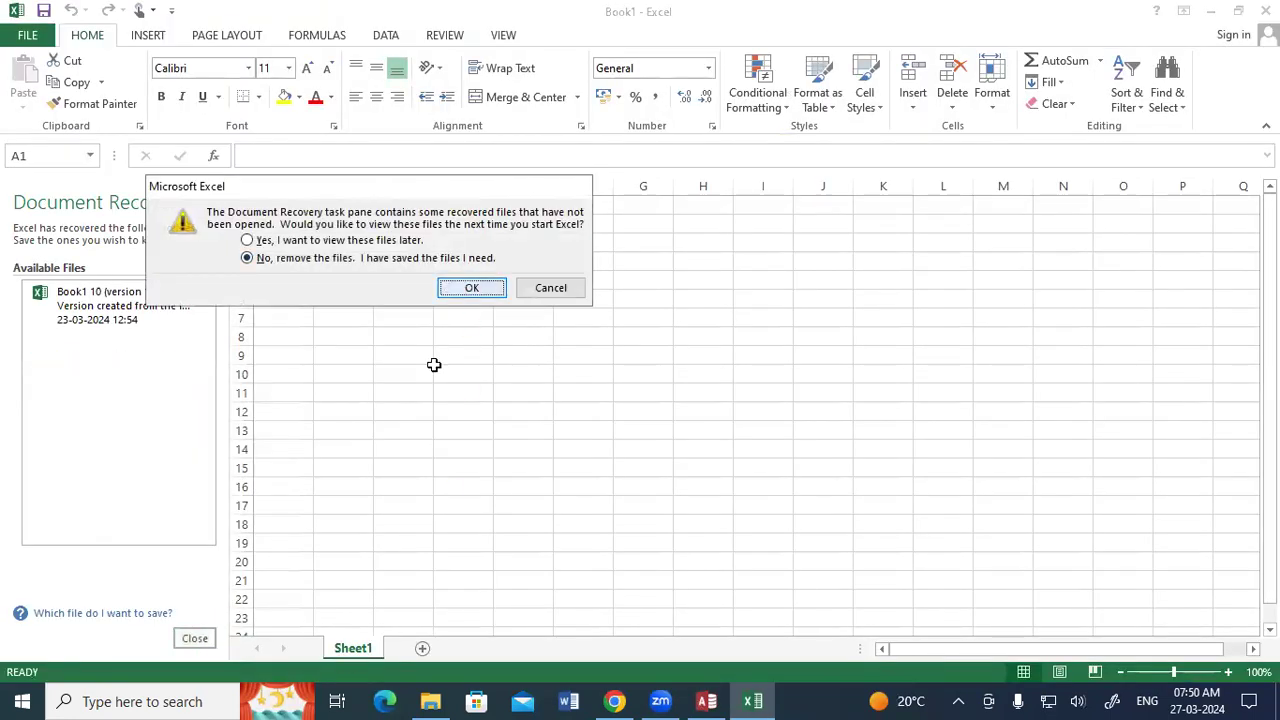
click(193, 650)
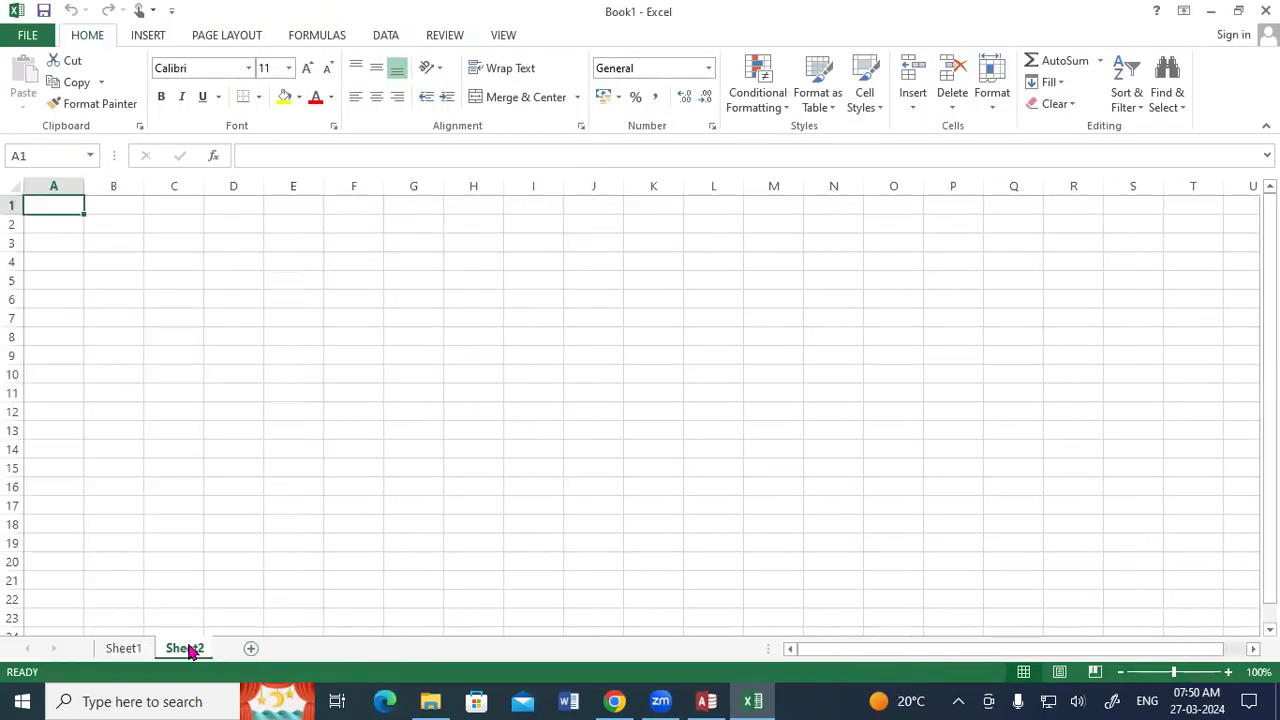
click(143, 648)
click(189, 648)
click(126, 648)
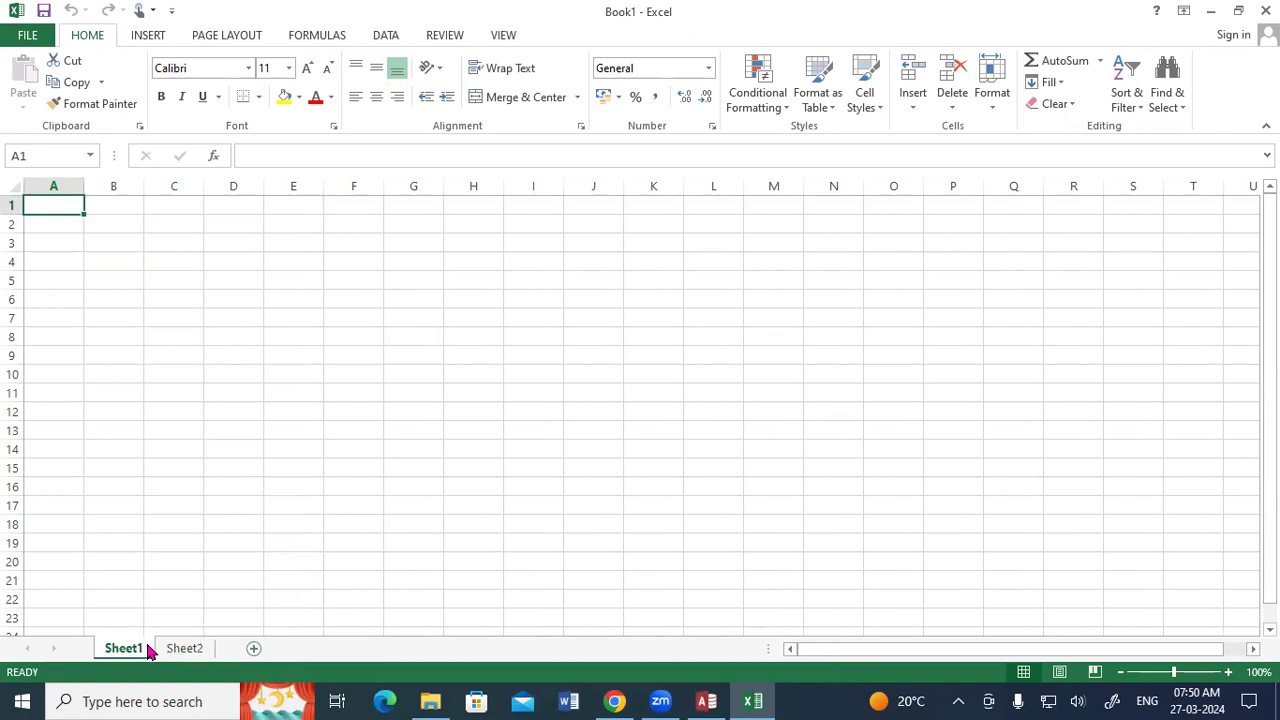
Open a second blank workbook in its own window, and close both workbooks to return to Access.
key(super+r)
click(148, 650)
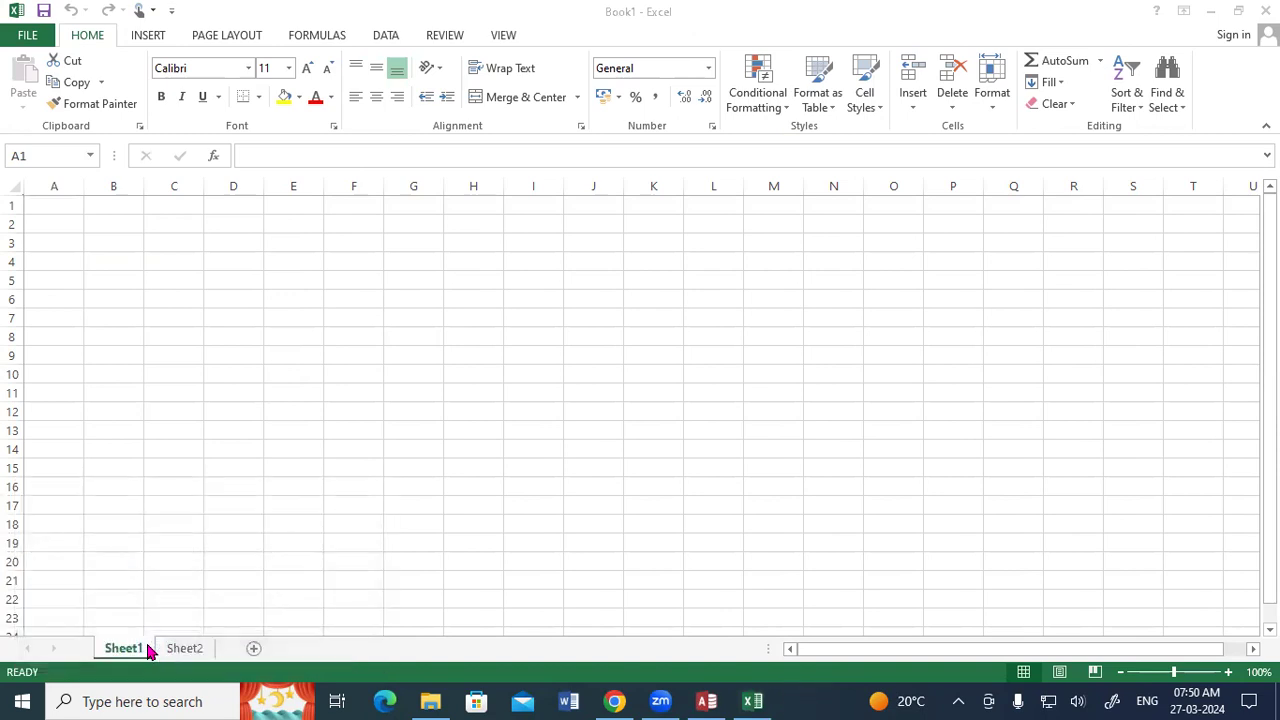
click(472, 190)
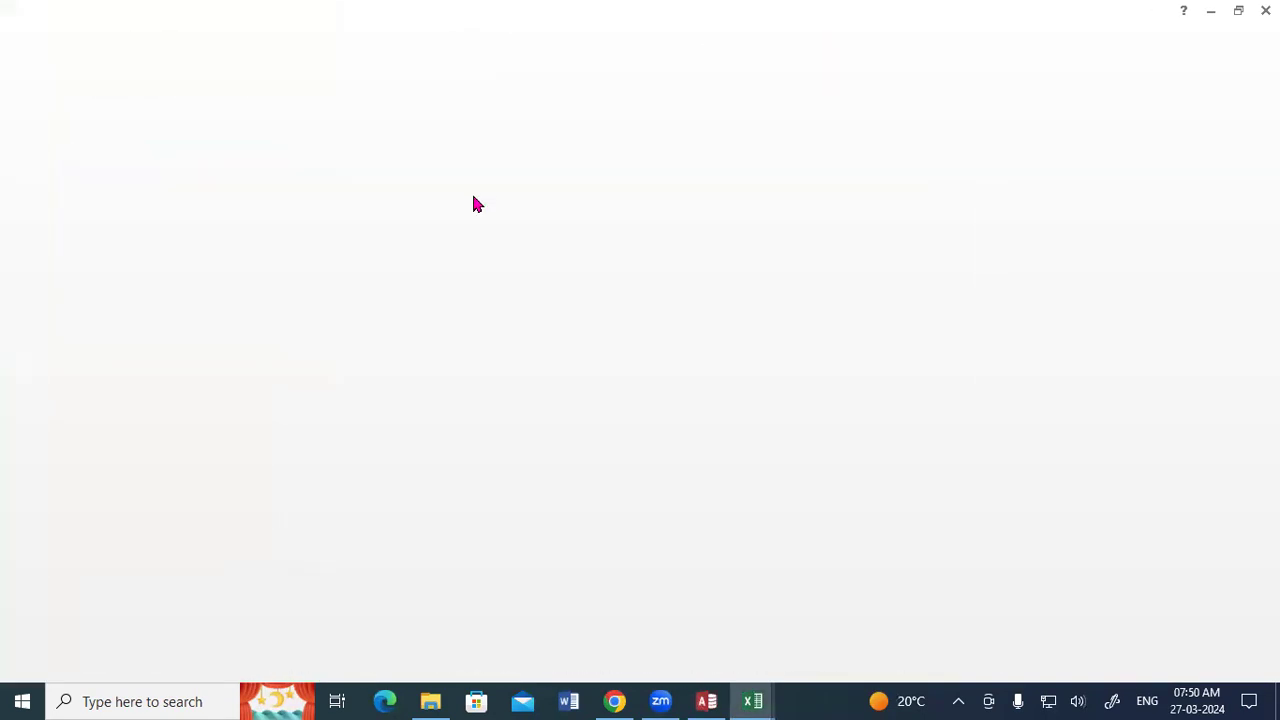
double_click(480, 12)
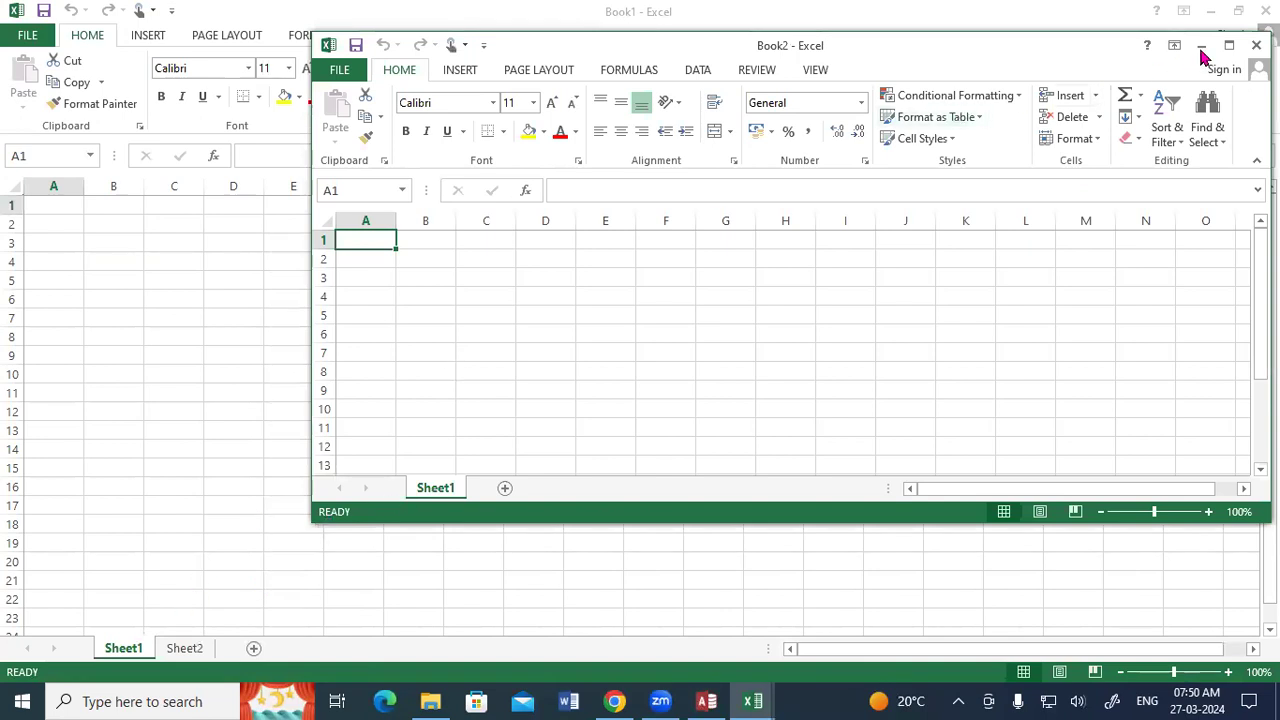
click(1256, 45)
click(1265, 10)
click(620, 374)
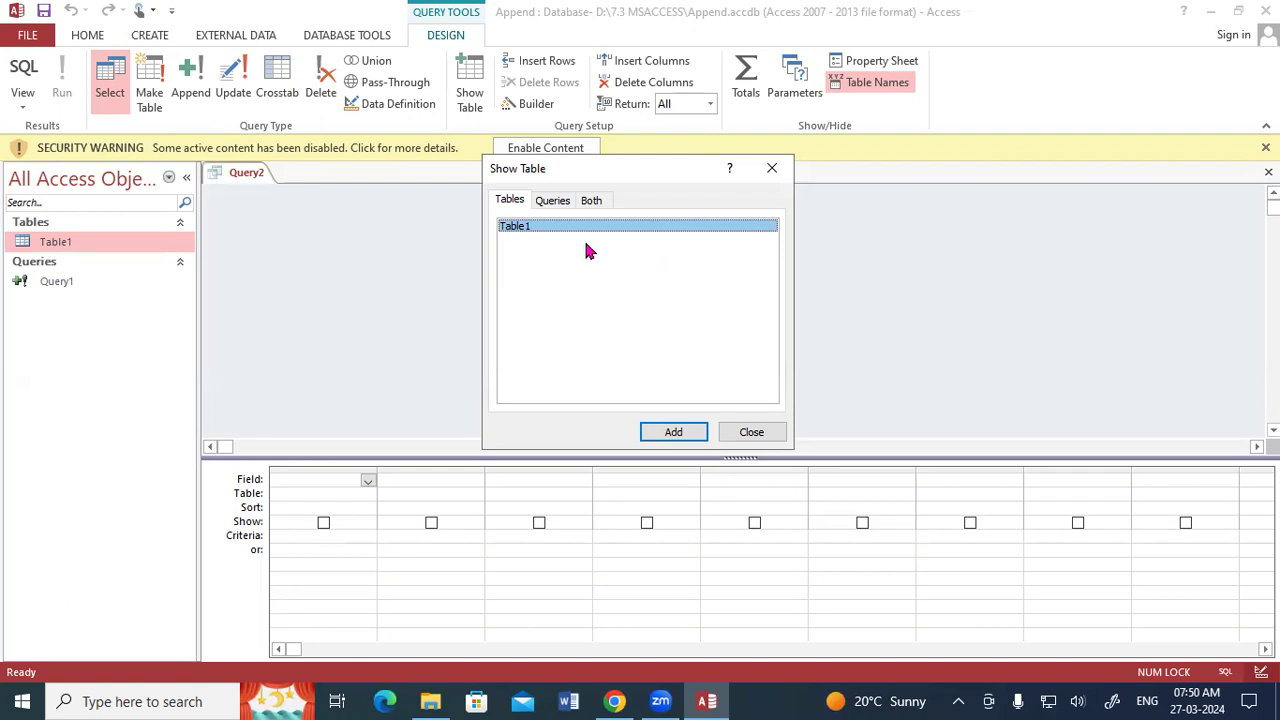
Add Table1 to the query, enlarge its field list, and place Reg No, STD Name, Address, Course and Fee in the grid.
click(688, 436)
click(749, 433)
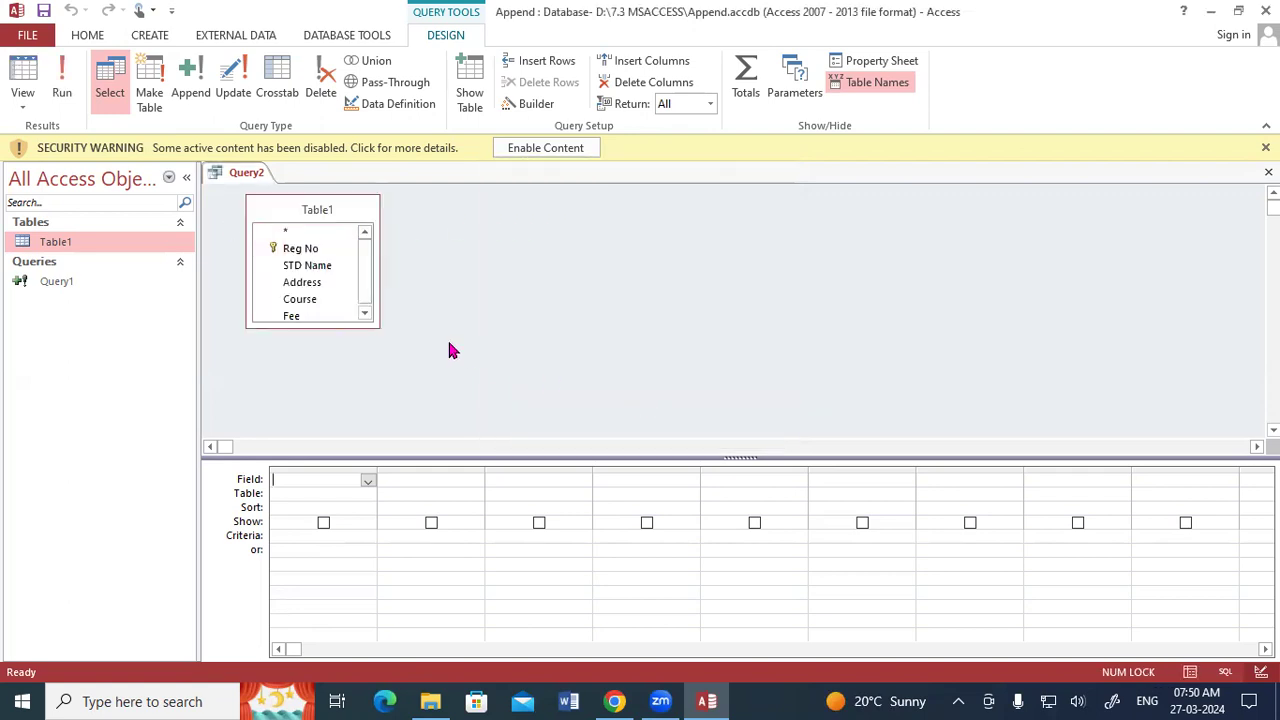
click(371, 320)
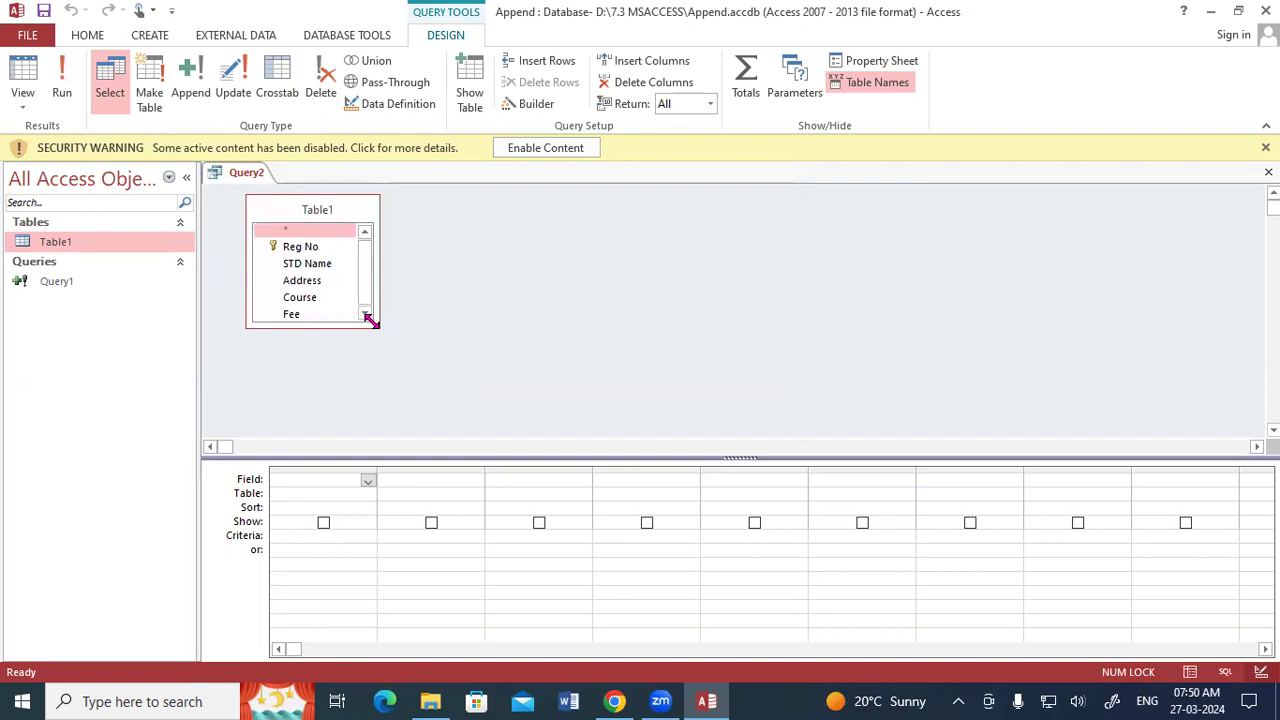
drag(371, 320, 393, 382)
double_click(300, 203)
drag(298, 248, 342, 484)
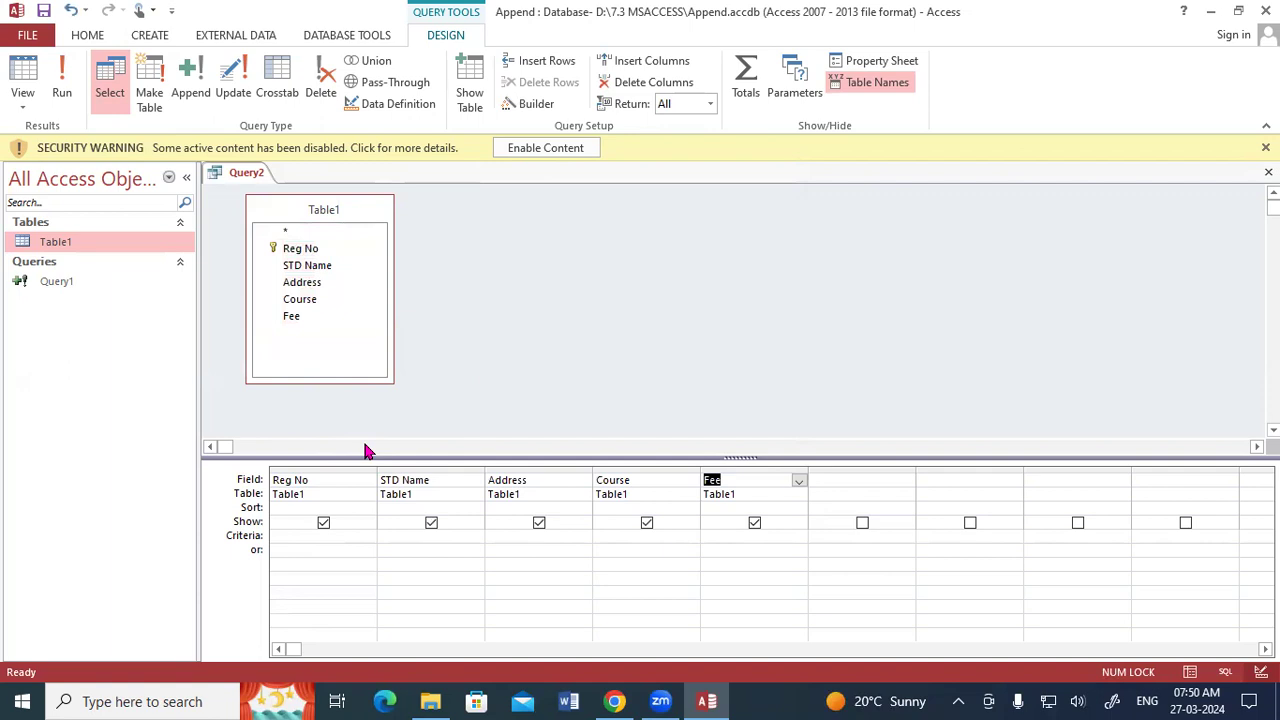
Make the query an Append query that targets another database, selecting Database2 from the Documents folder as its file.
click(196, 74)
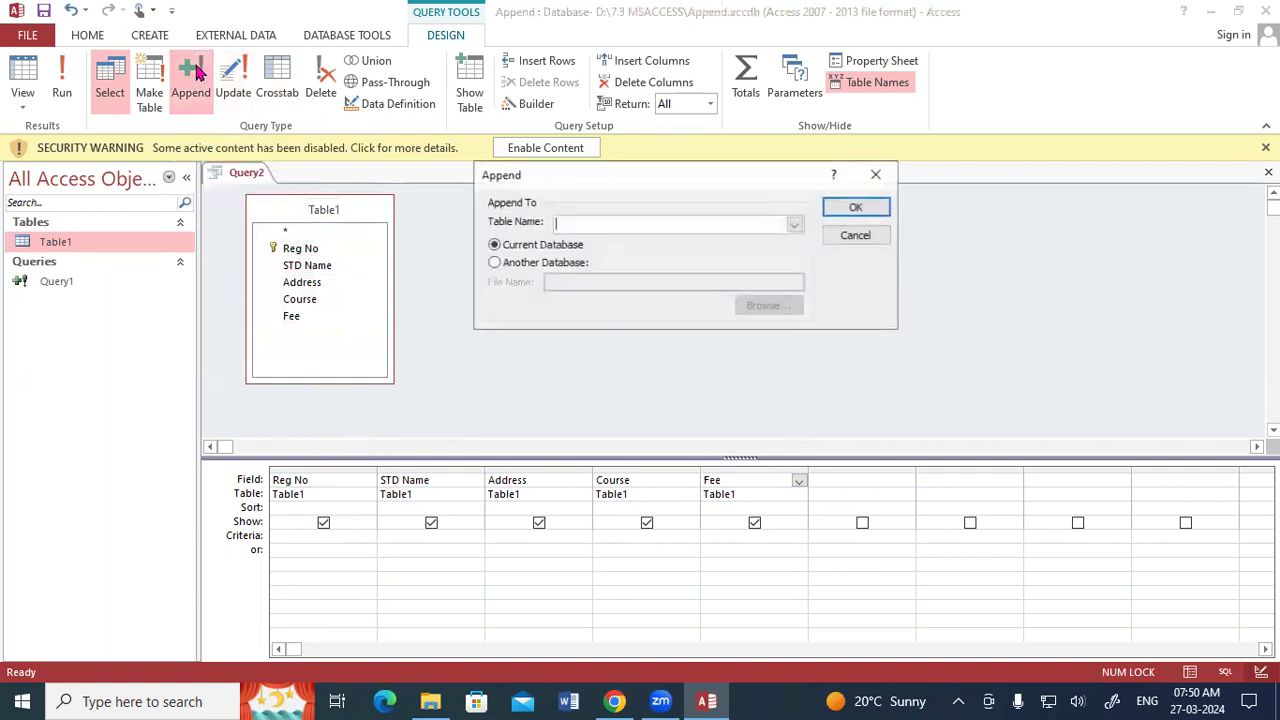
click(795, 226)
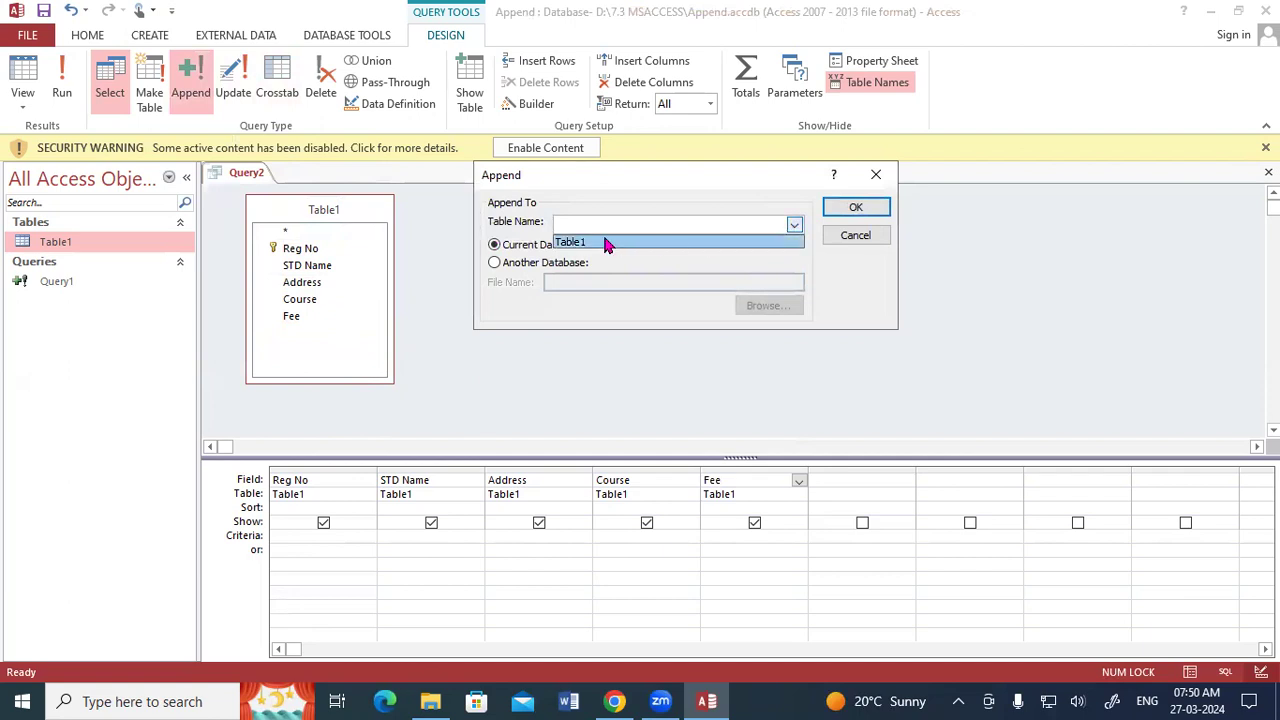
click(565, 223)
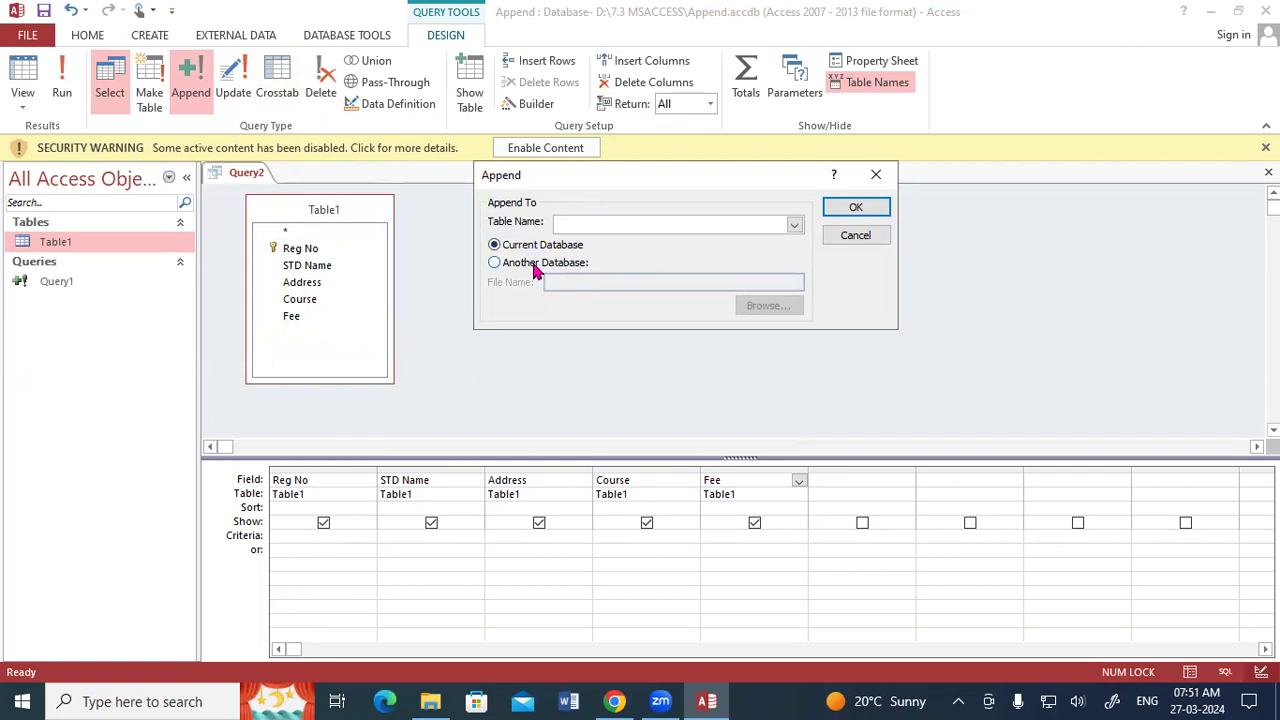
click(494, 262)
click(766, 304)
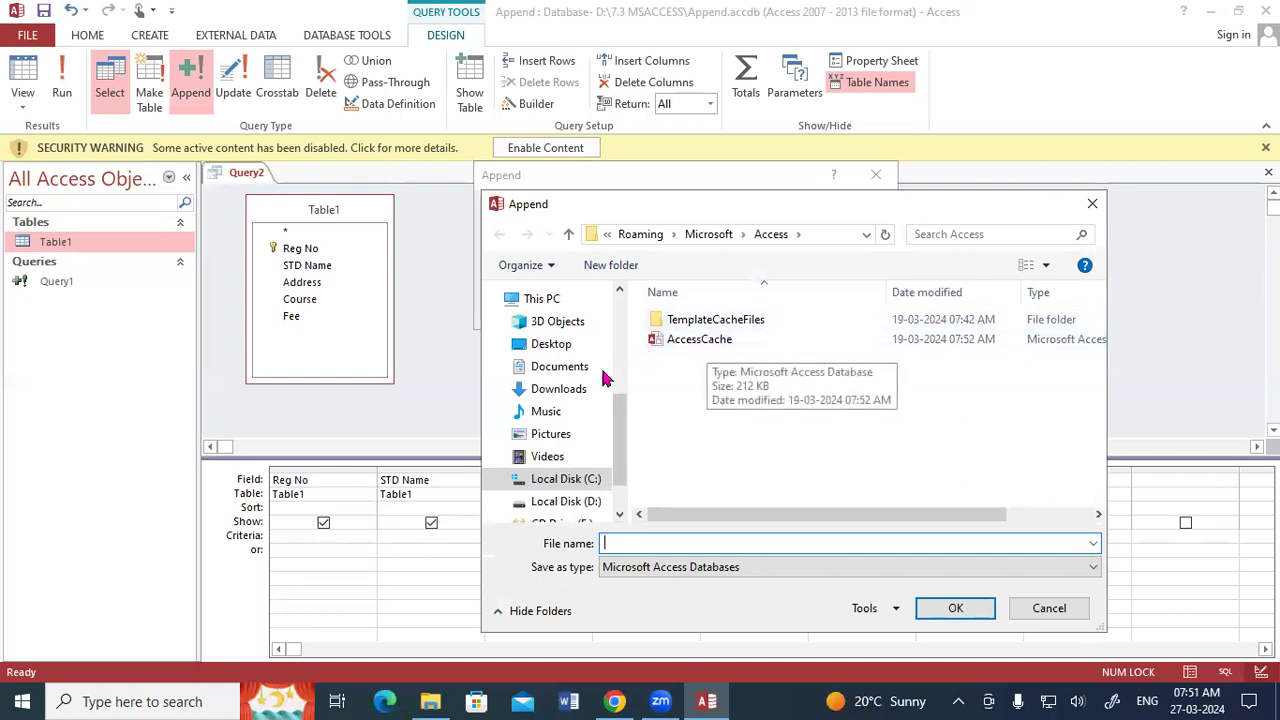
click(560, 367)
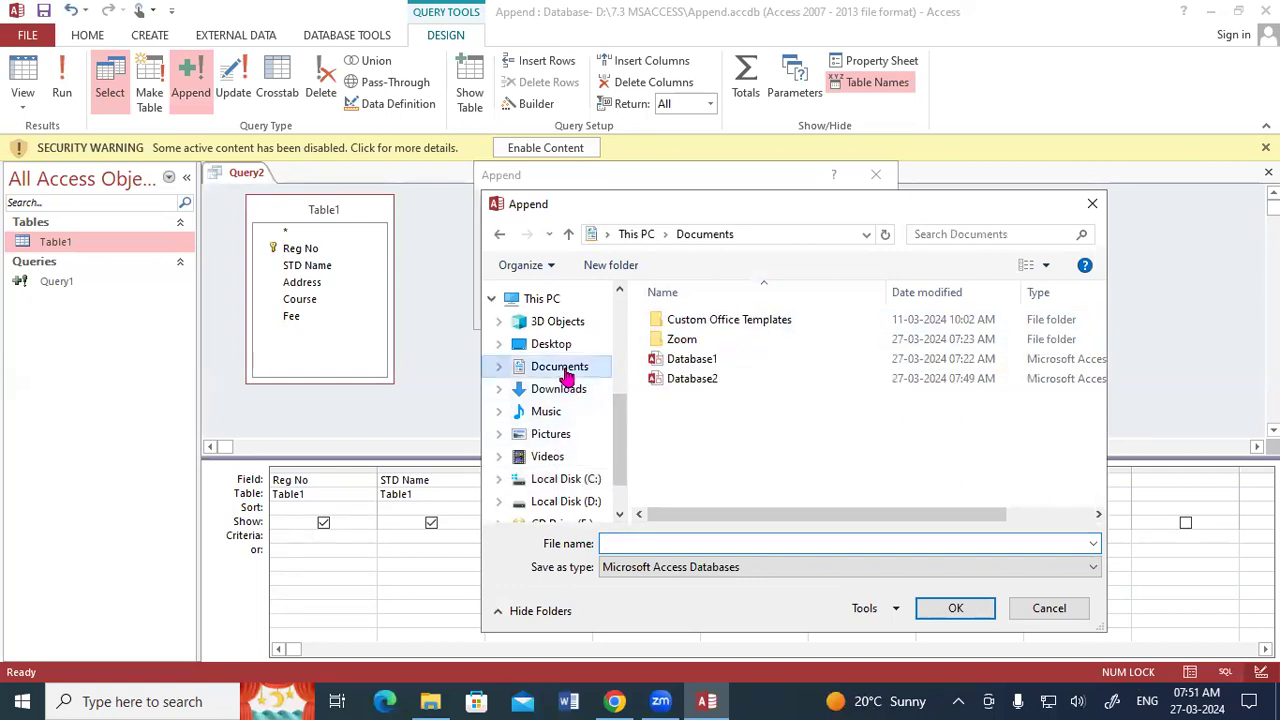
double_click(695, 384)
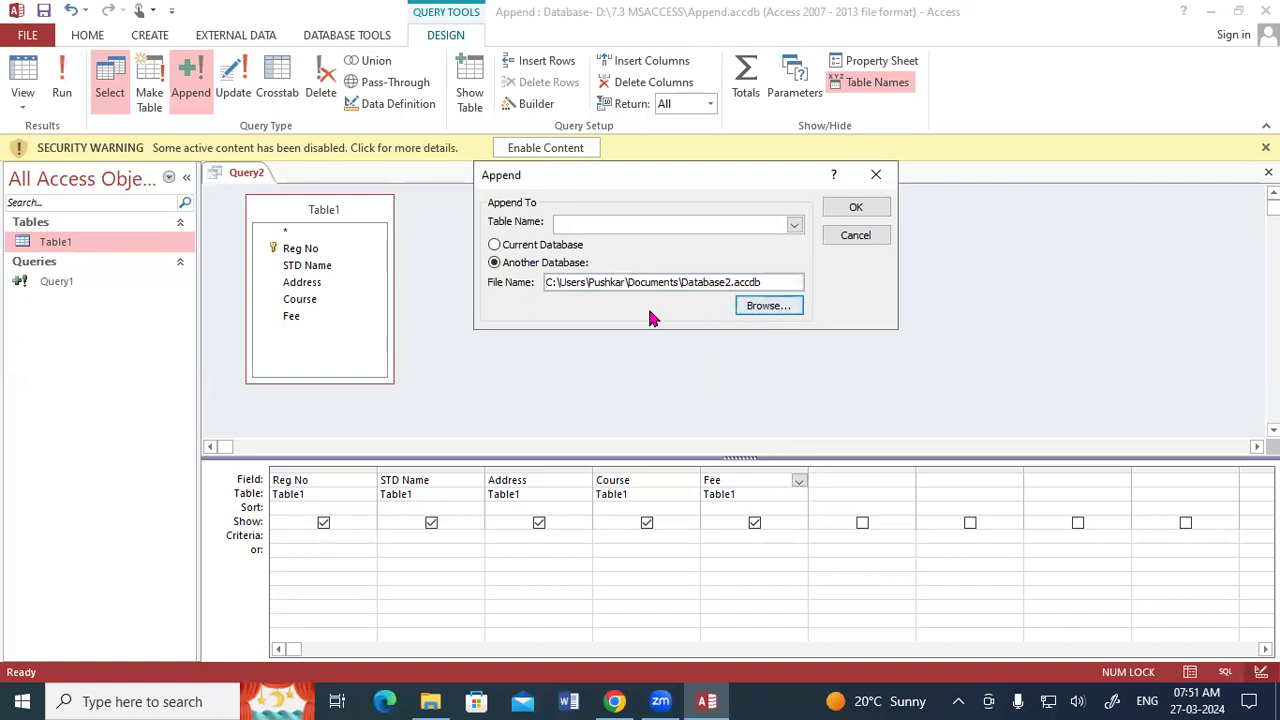
Try to confirm the append destination without a table name, reselecting Database2 as the target file.
click(856, 210)
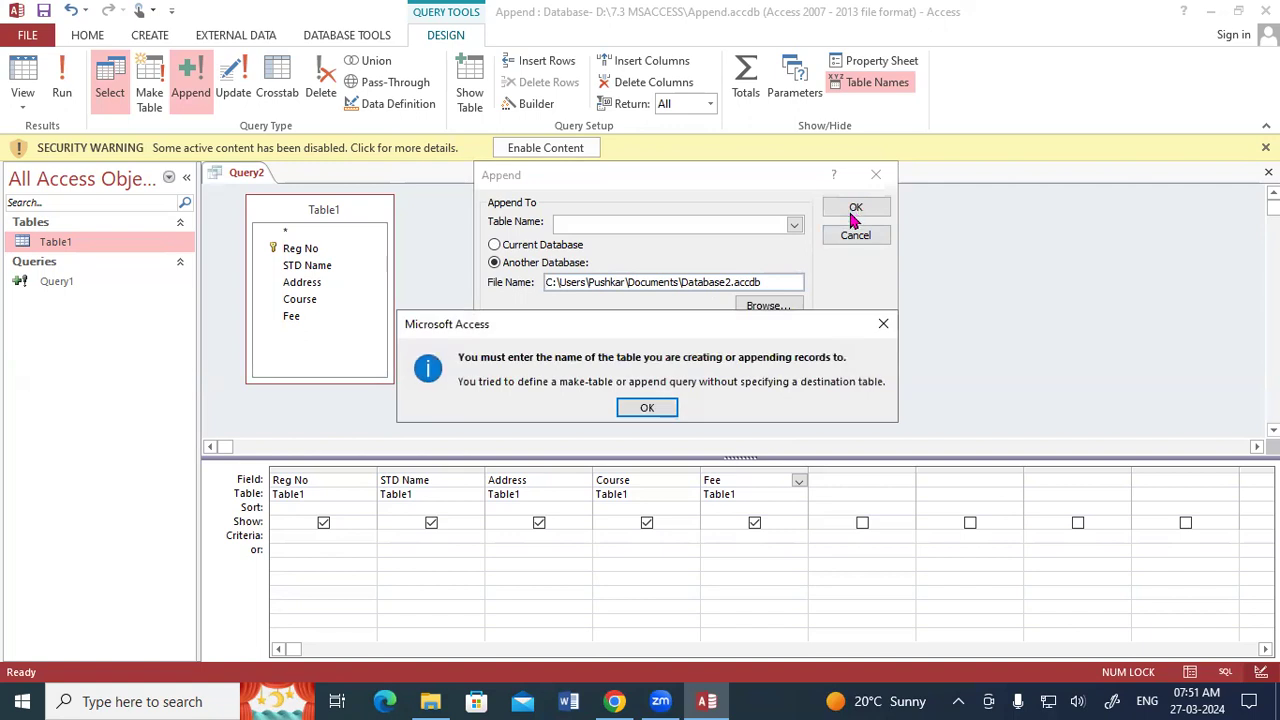
click(660, 412)
click(768, 305)
double_click(700, 380)
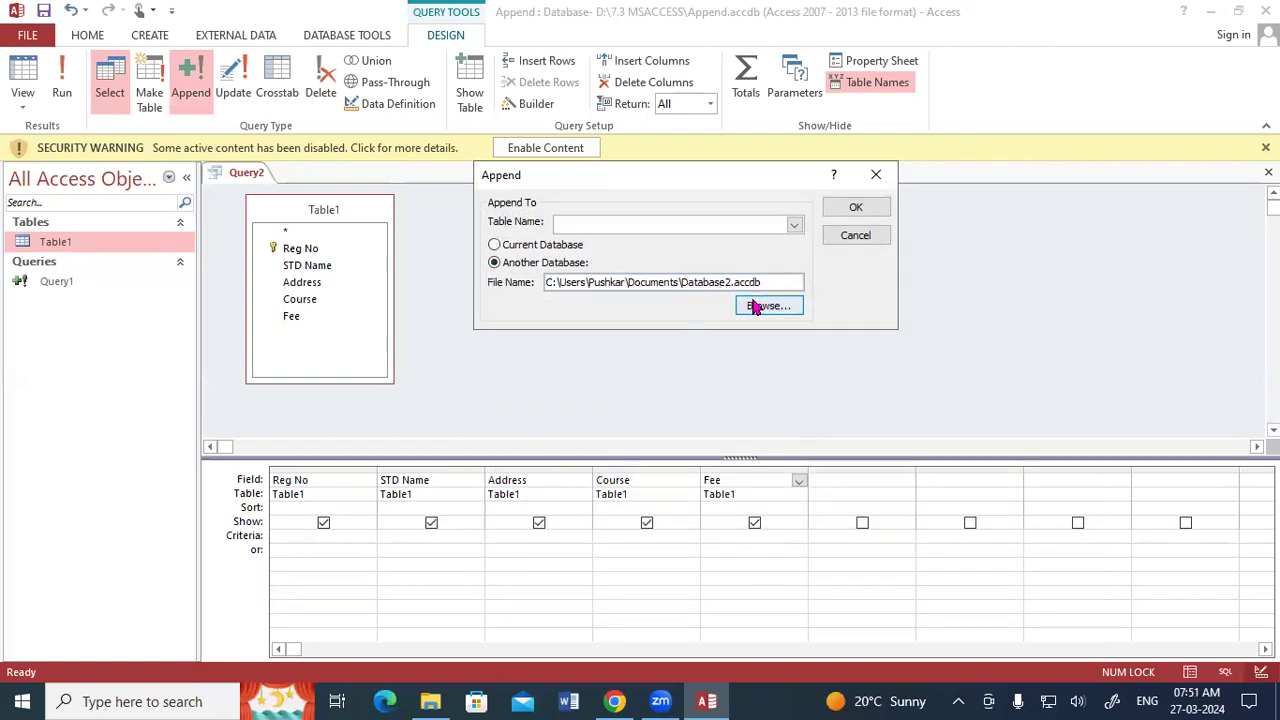
click(792, 307)
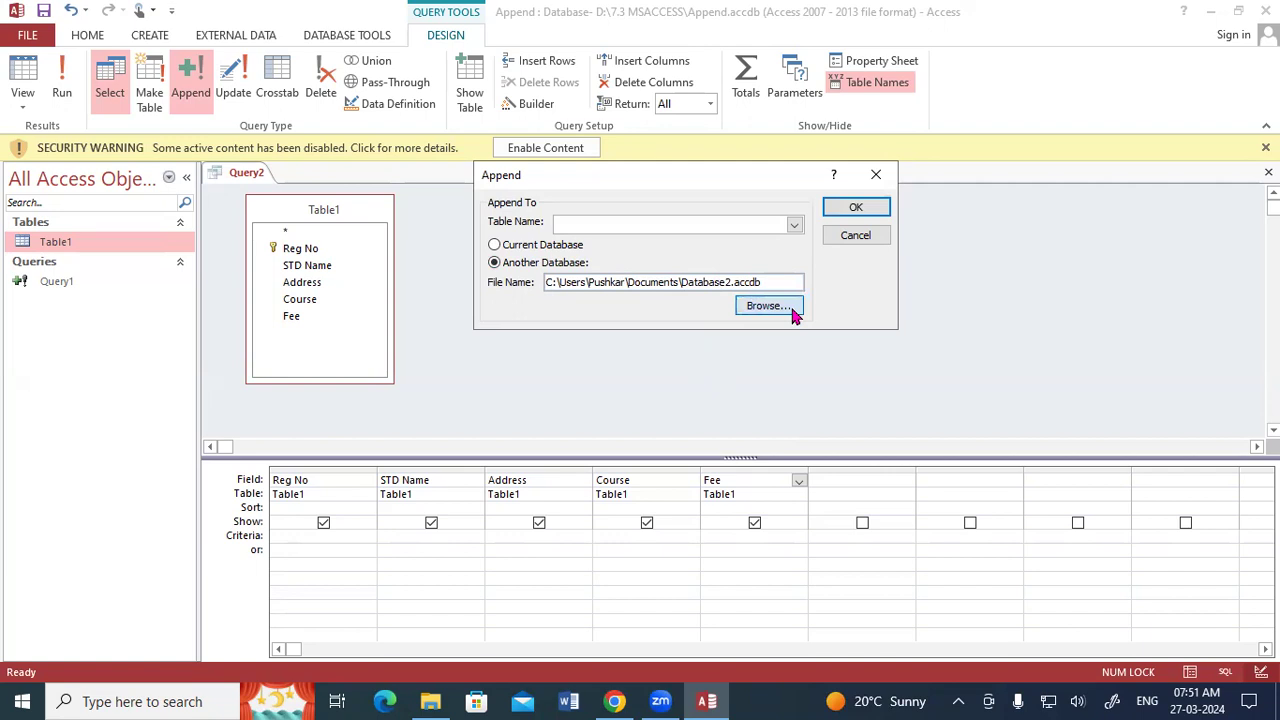
click(724, 378)
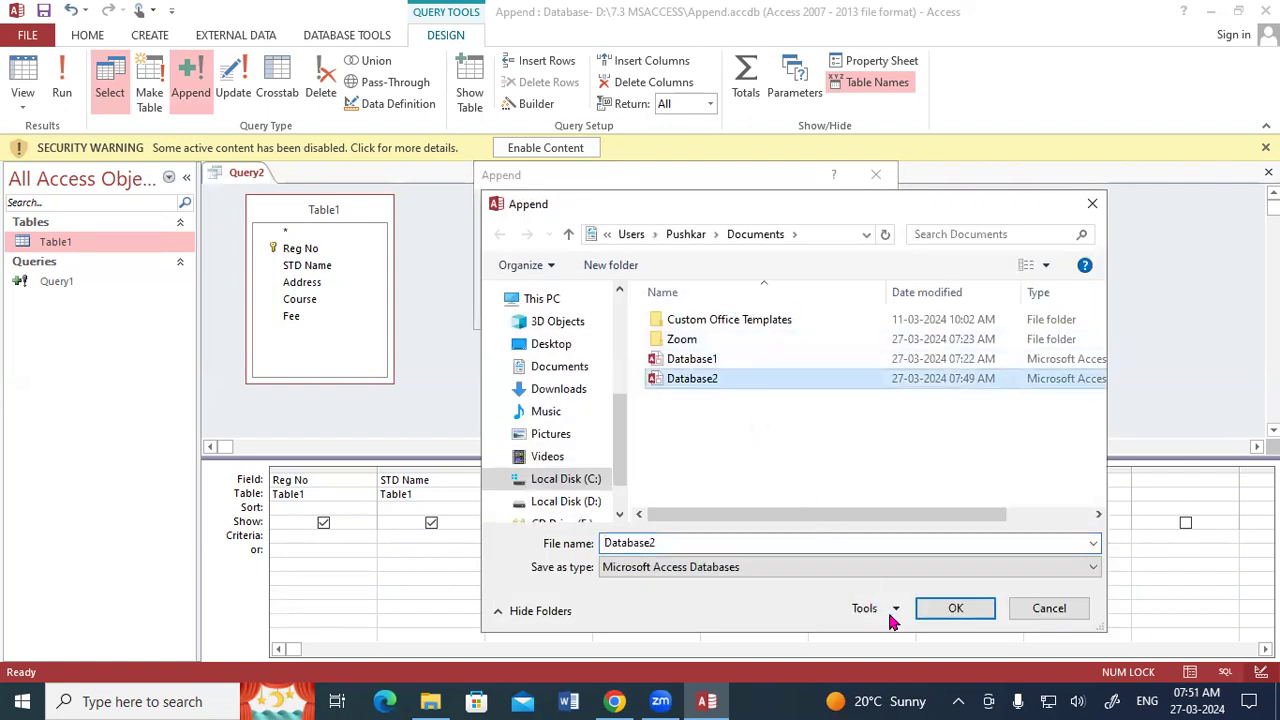
click(934, 604)
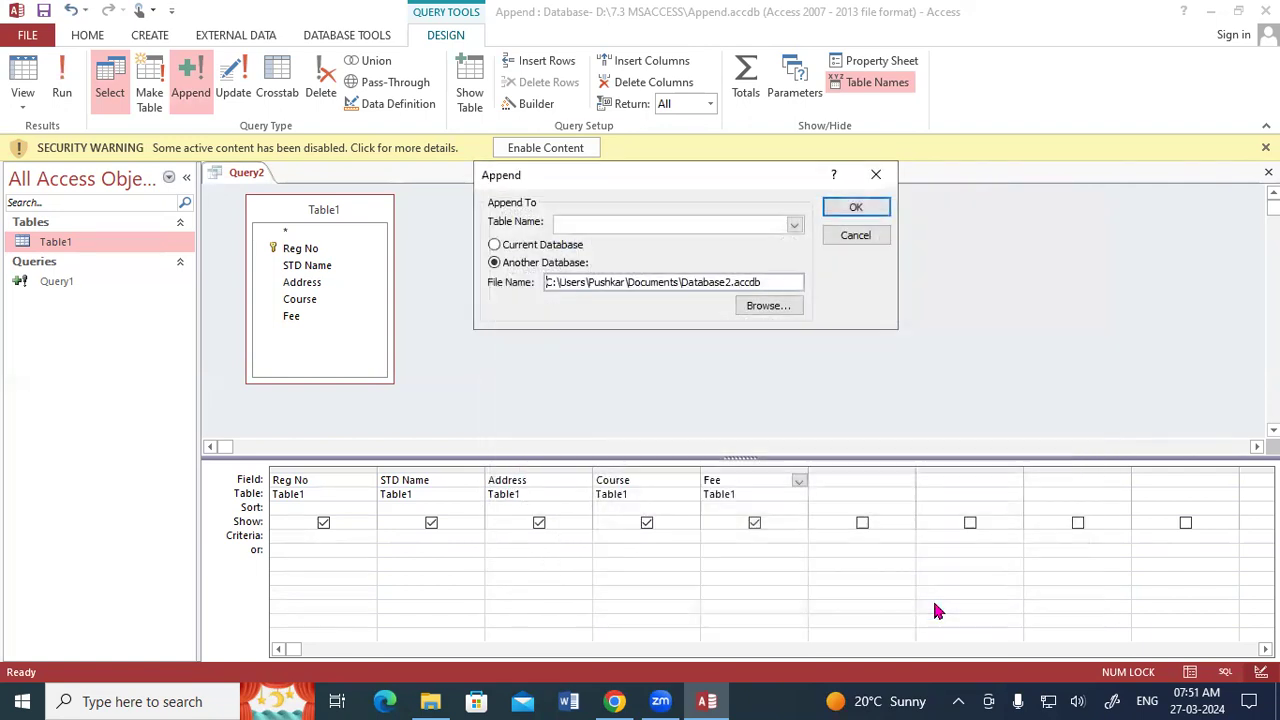
click(845, 211)
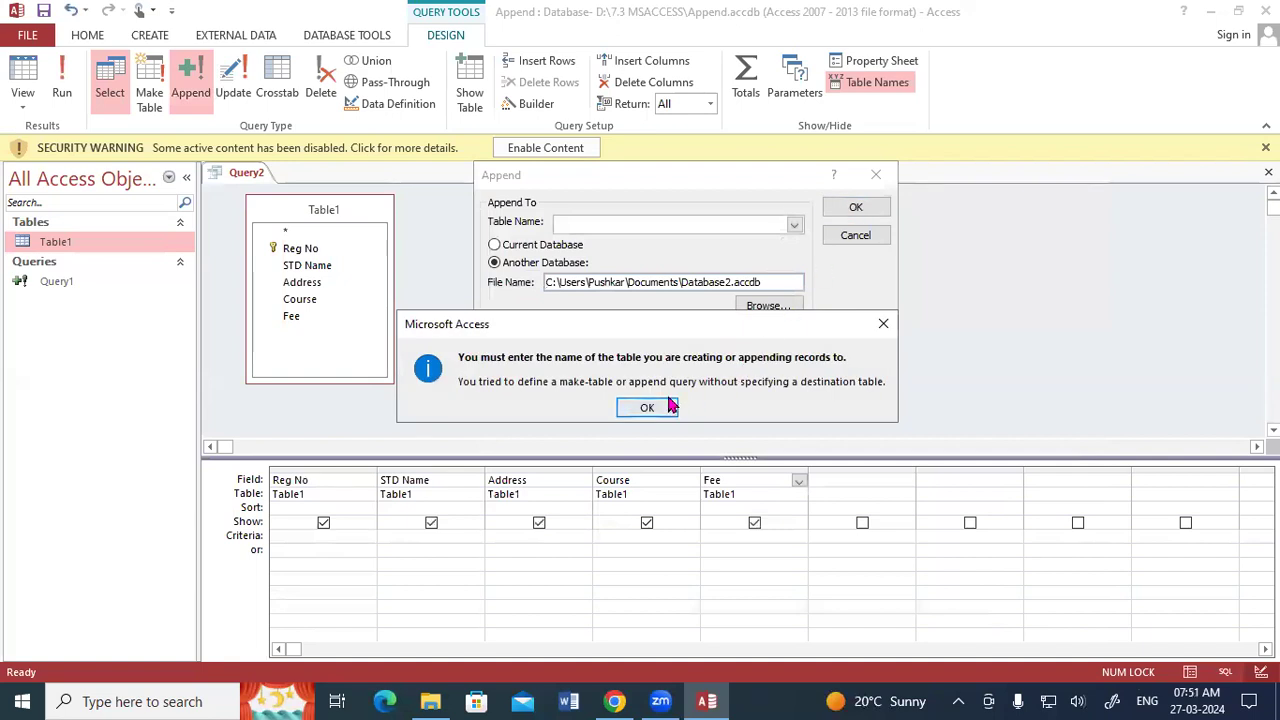
click(674, 404)
Set Table2 of Database2 as the append destination table and try to run the query.
click(797, 222)
click(827, 281)
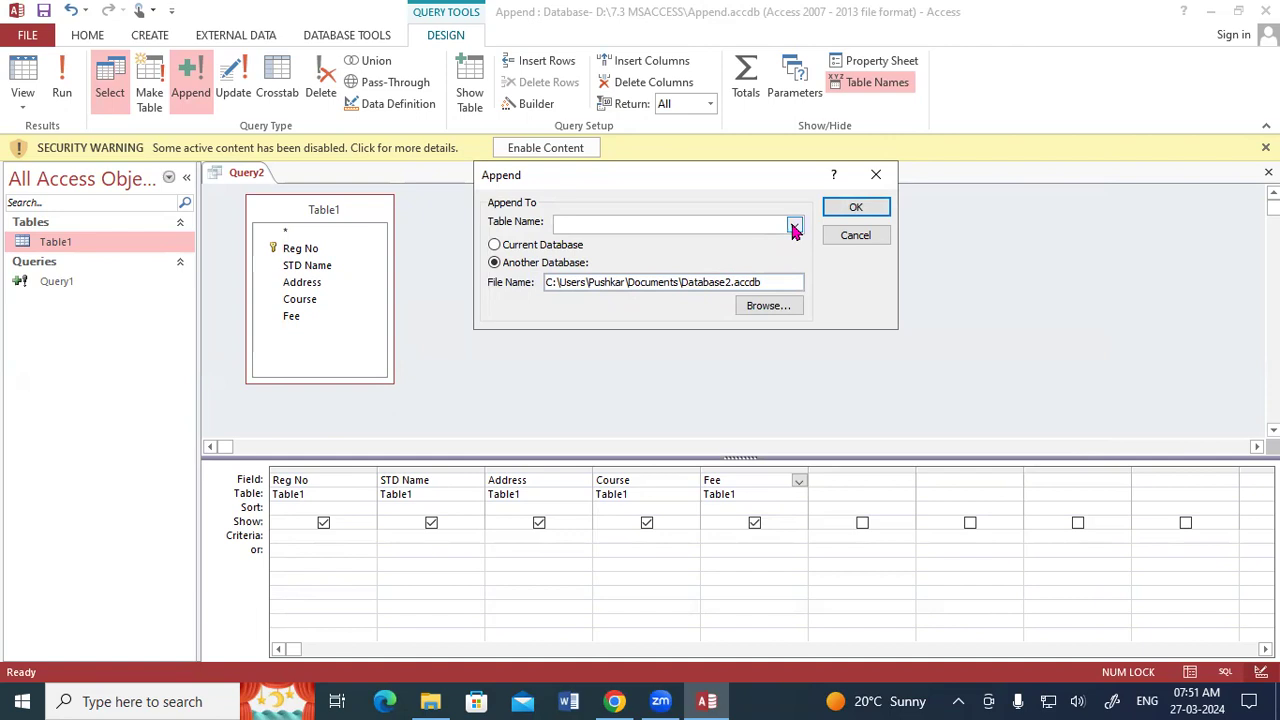
click(795, 224)
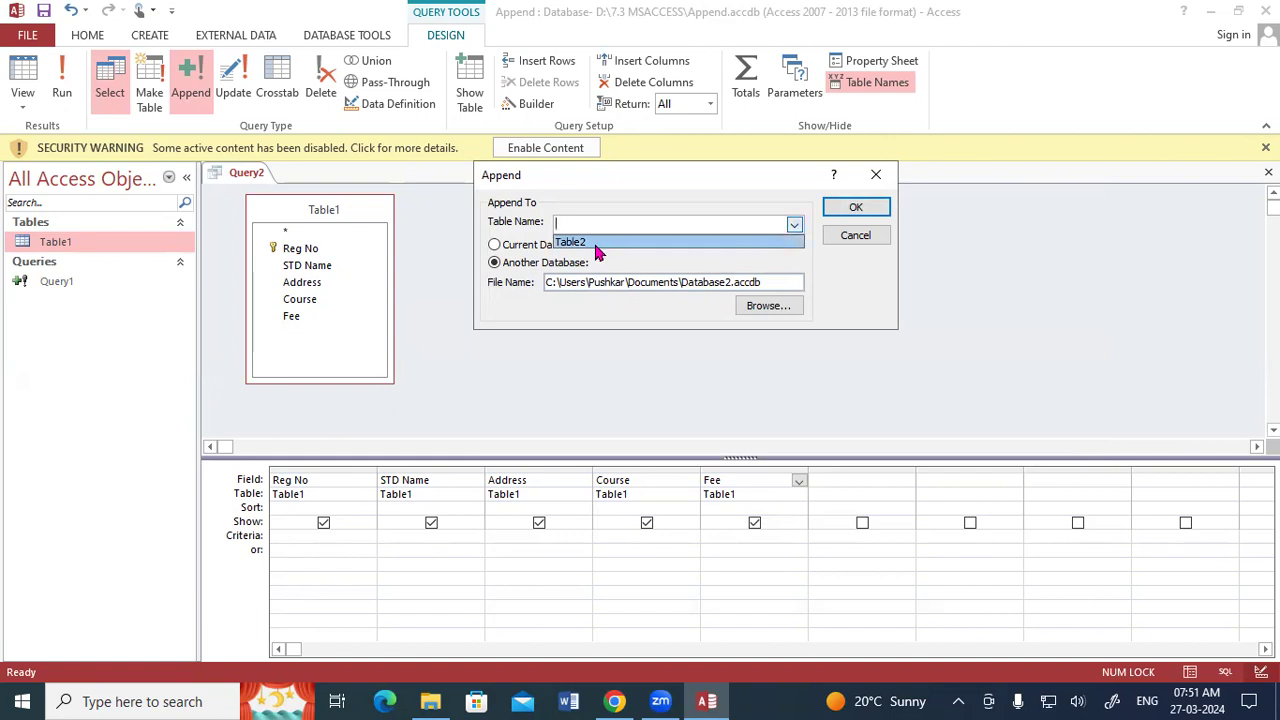
click(597, 252)
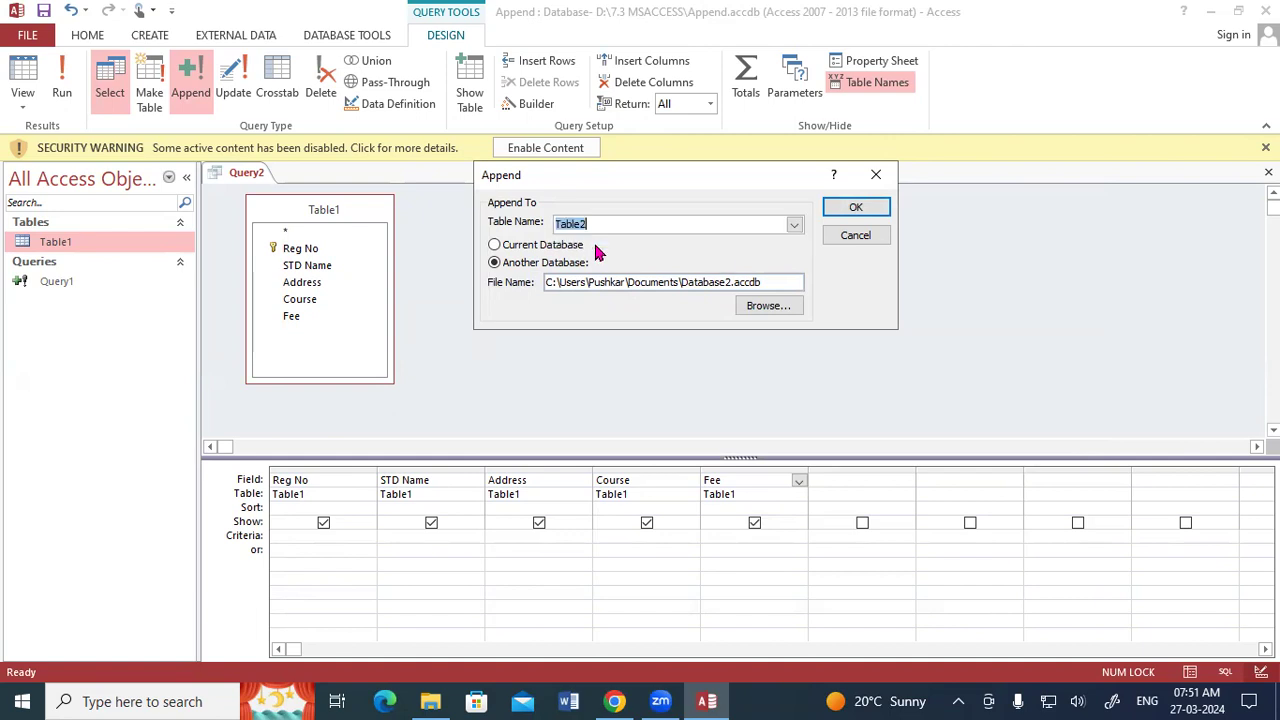
click(857, 208)
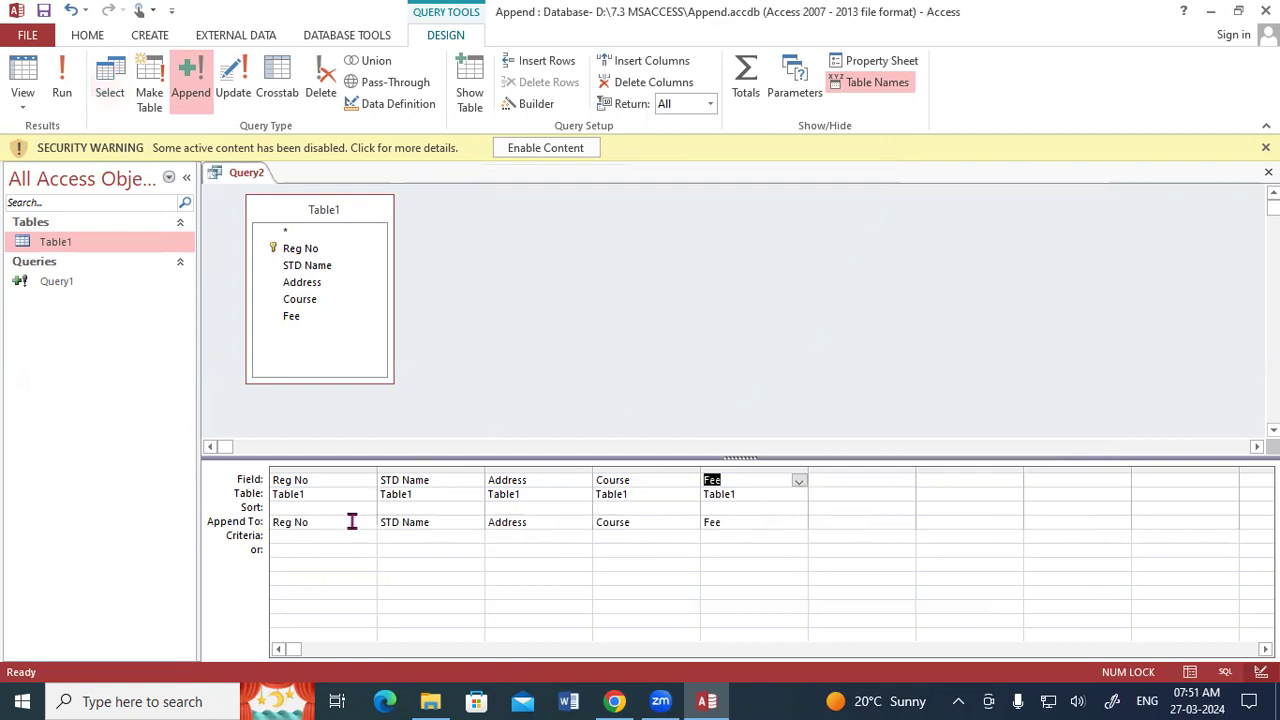
click(62, 82)
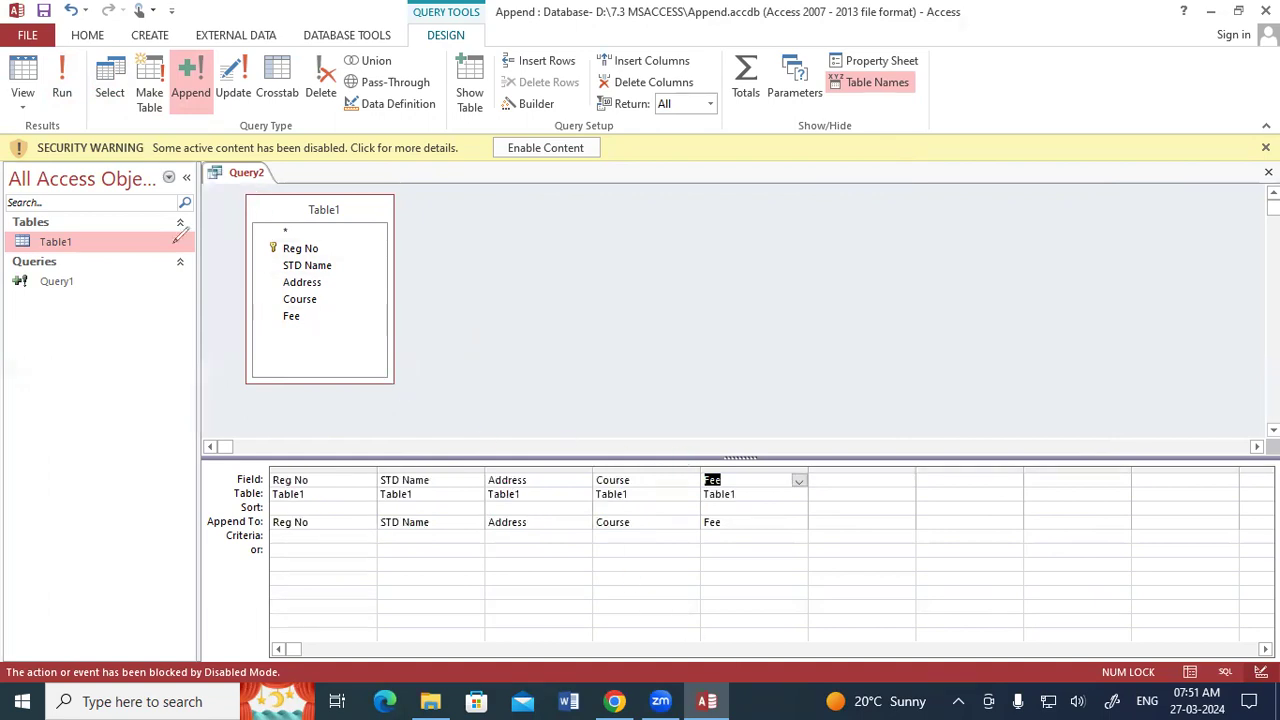
mouse_move(66, 220)
mouse_down()
mouse_move(40, 228)
mouse_move(88, 240)
mouse_move(62, 222)
mouse_up()
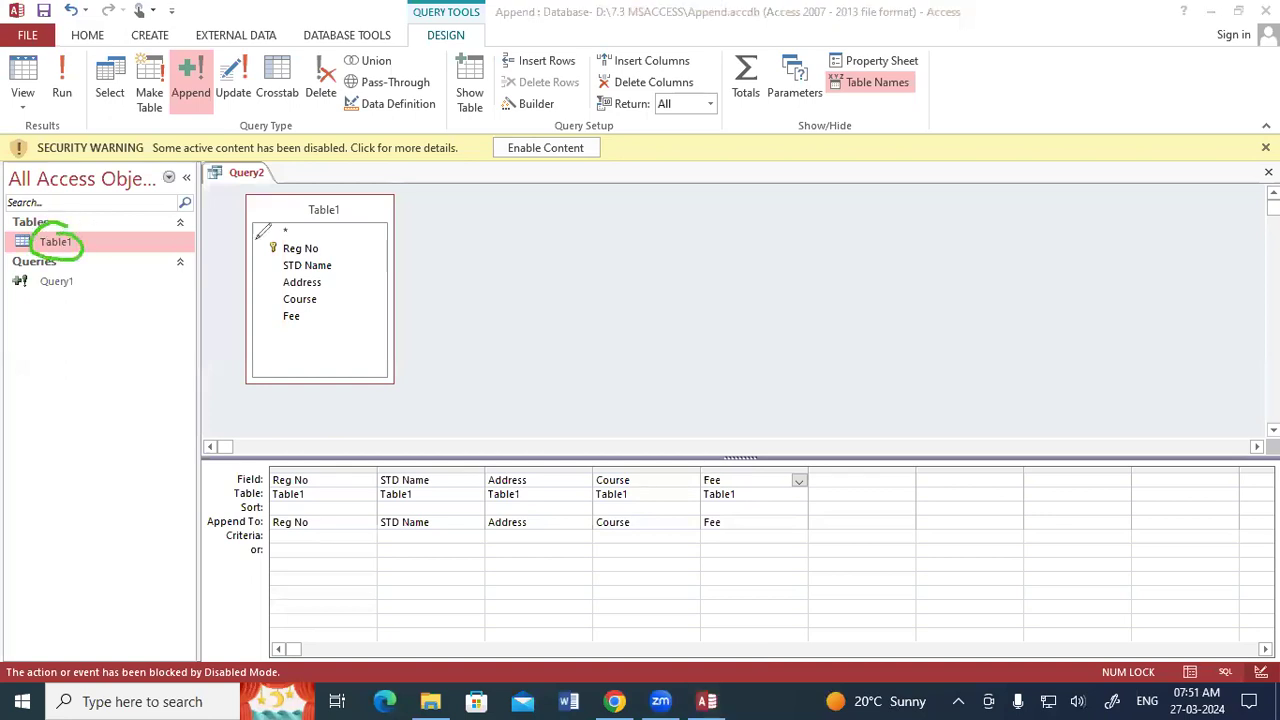
mouse_move(399, 169)
mouse_down()
mouse_move(547, 200)
mouse_move(541, 211)
mouse_up()
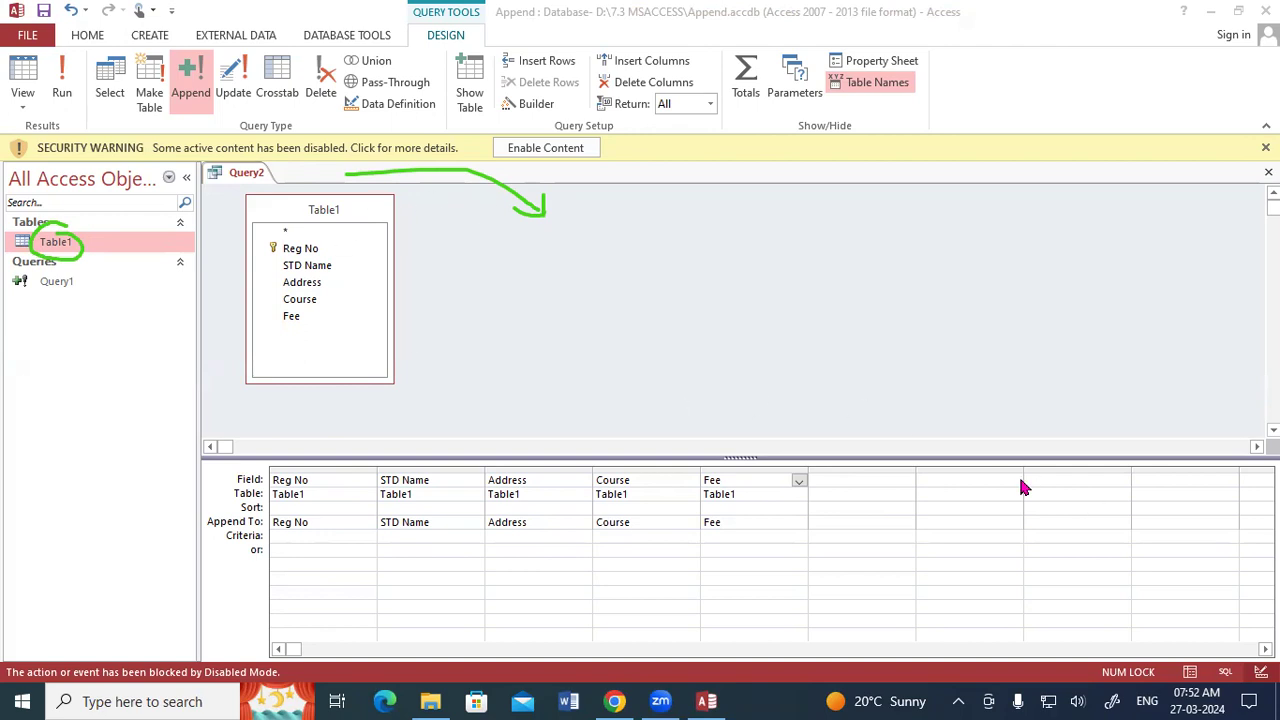
key(Escape)
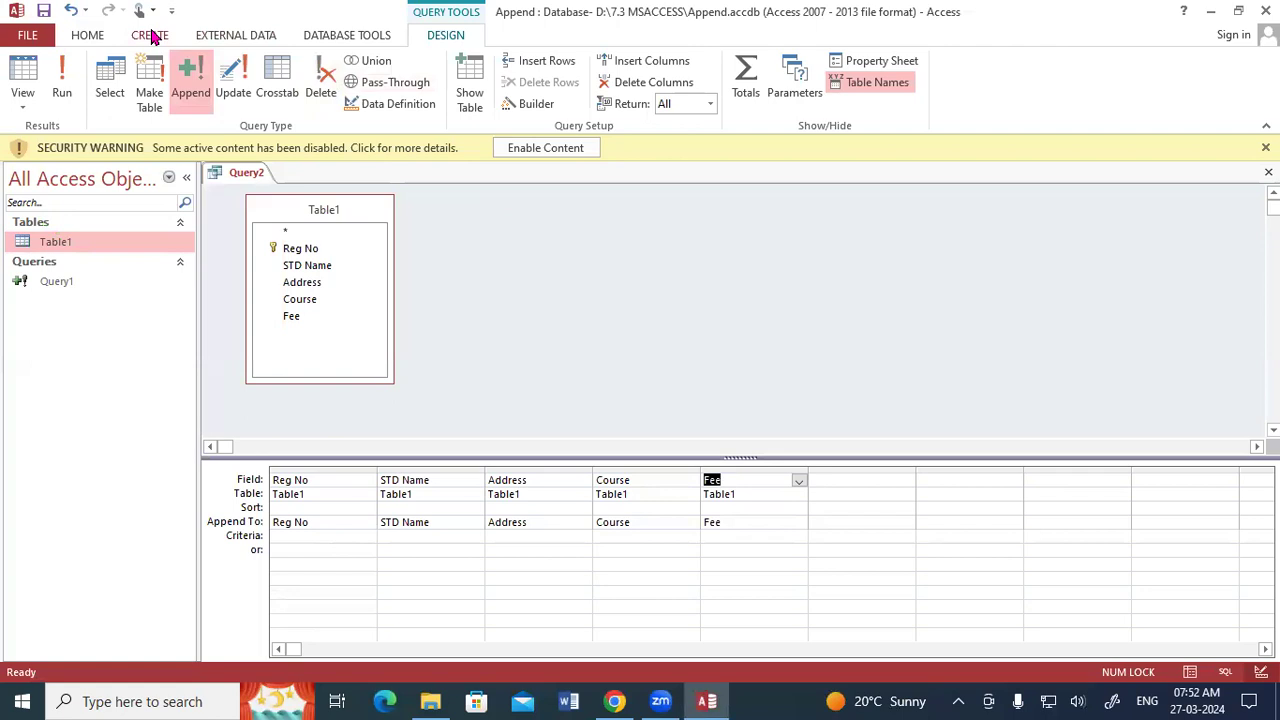
click(150, 35)
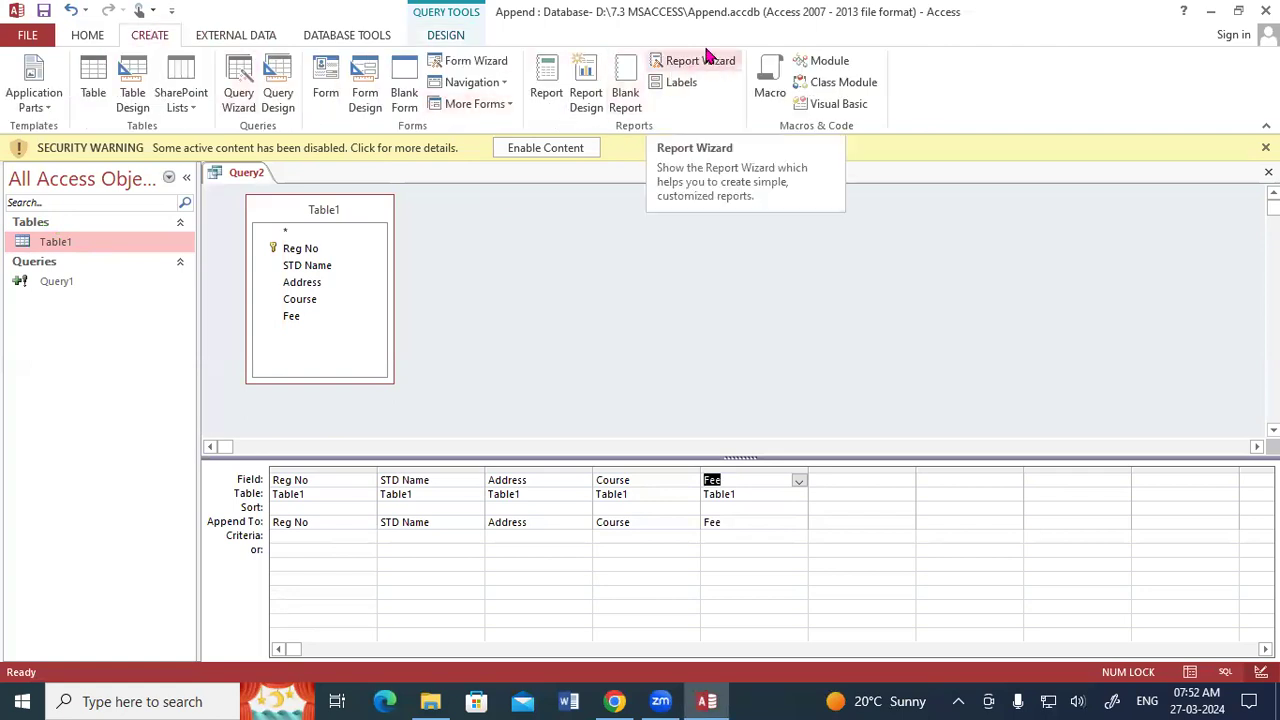
click(345, 36)
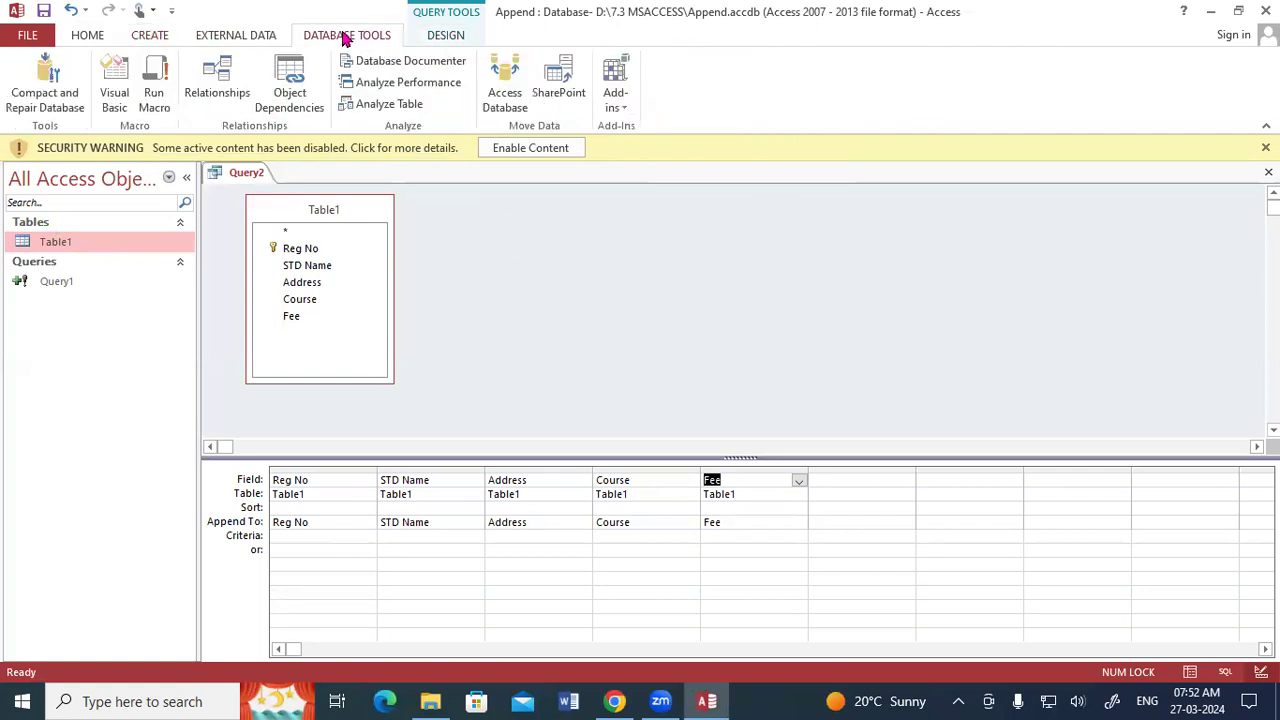
click(459, 36)
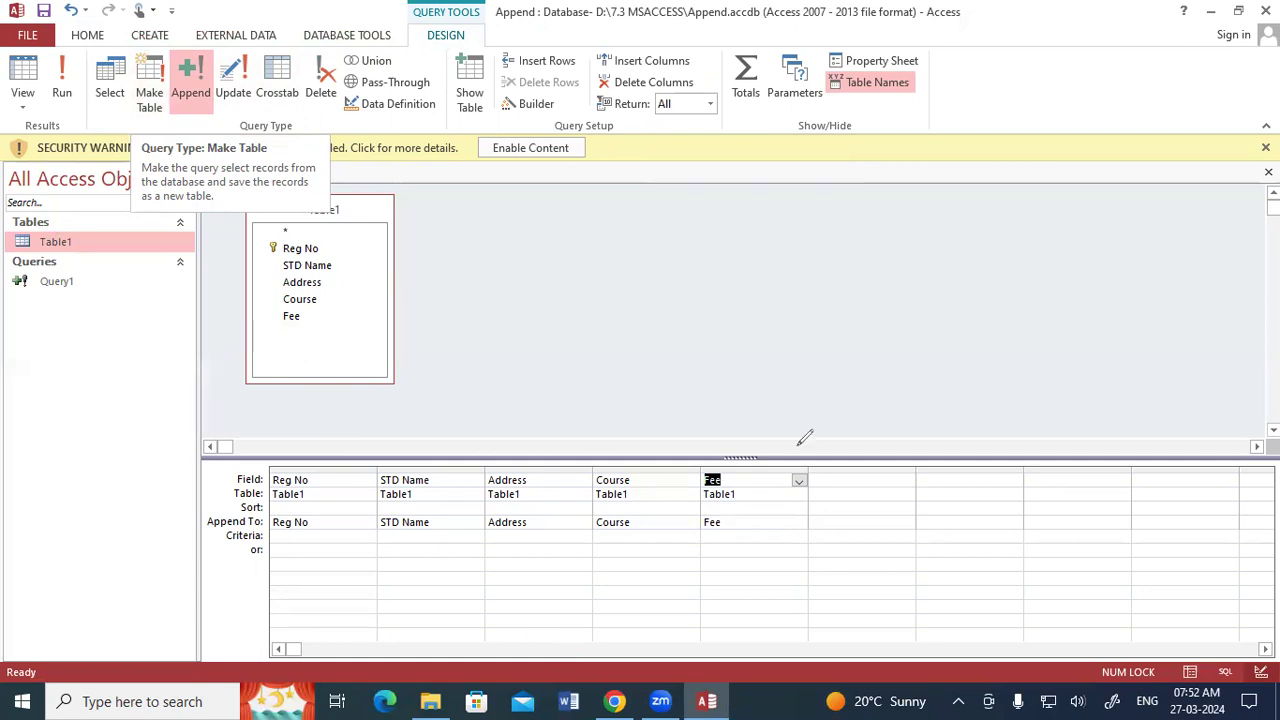
drag(459, 204, 452, 244)
mouse_move(503, 212)
mouse_down()
mouse_move(503, 228)
mouse_move(504, 212)
mouse_move(569, 213)
mouse_up()
drag(492, 270, 625, 228)
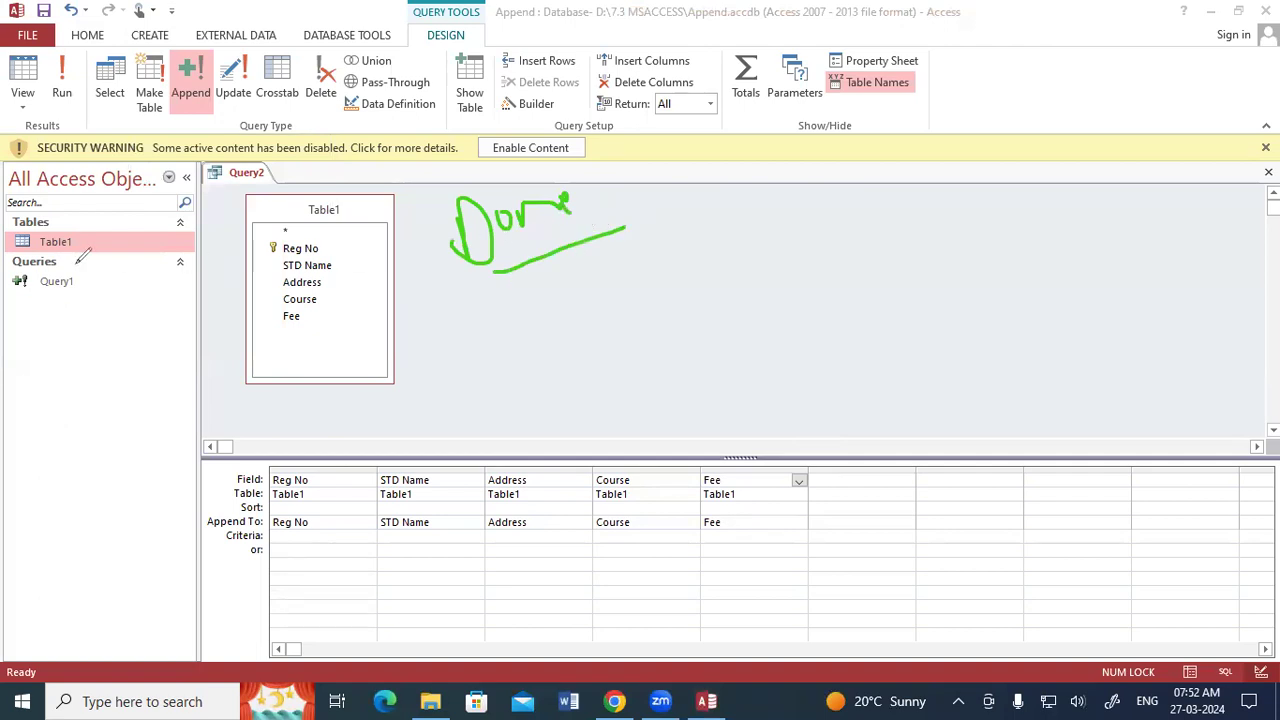
mouse_move(55, 264)
mouse_down()
mouse_move(30, 286)
mouse_move(106, 277)
mouse_move(52, 254)
mouse_up()
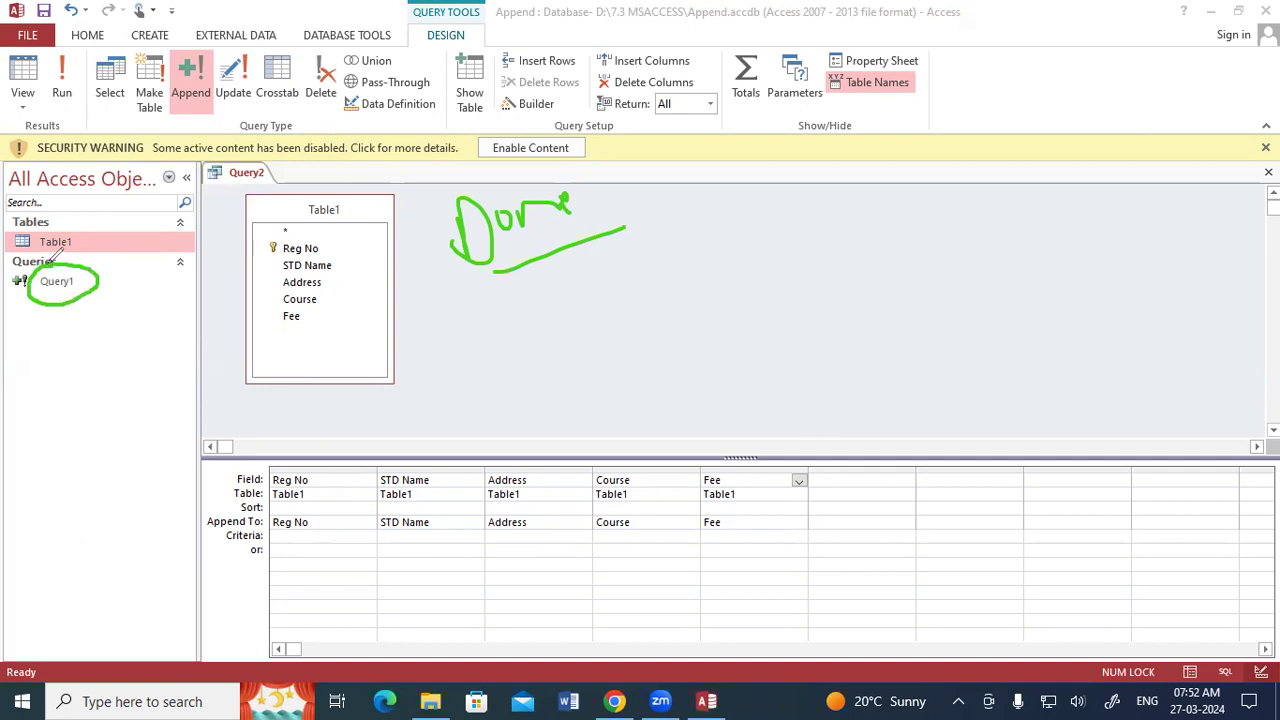
mouse_move(100, 278)
mouse_down()
mouse_move(122, 248)
mouse_move(104, 240)
mouse_up()
mouse_move(104, 239)
mouse_down()
mouse_move(115, 236)
mouse_move(107, 255)
mouse_up()
mouse_move(178, 104)
mouse_down()
mouse_move(184, 30)
mouse_move(138, 50)
mouse_move(155, 115)
mouse_move(176, 88)
mouse_up()
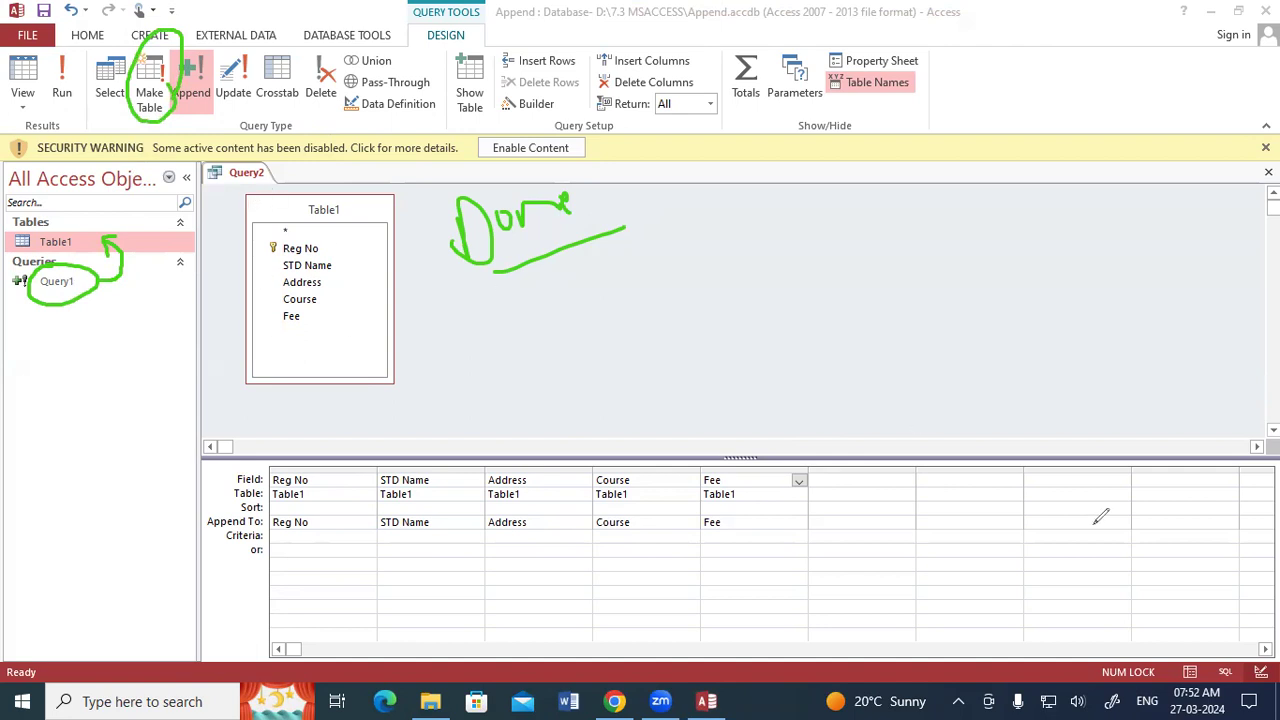
click(1098, 606)
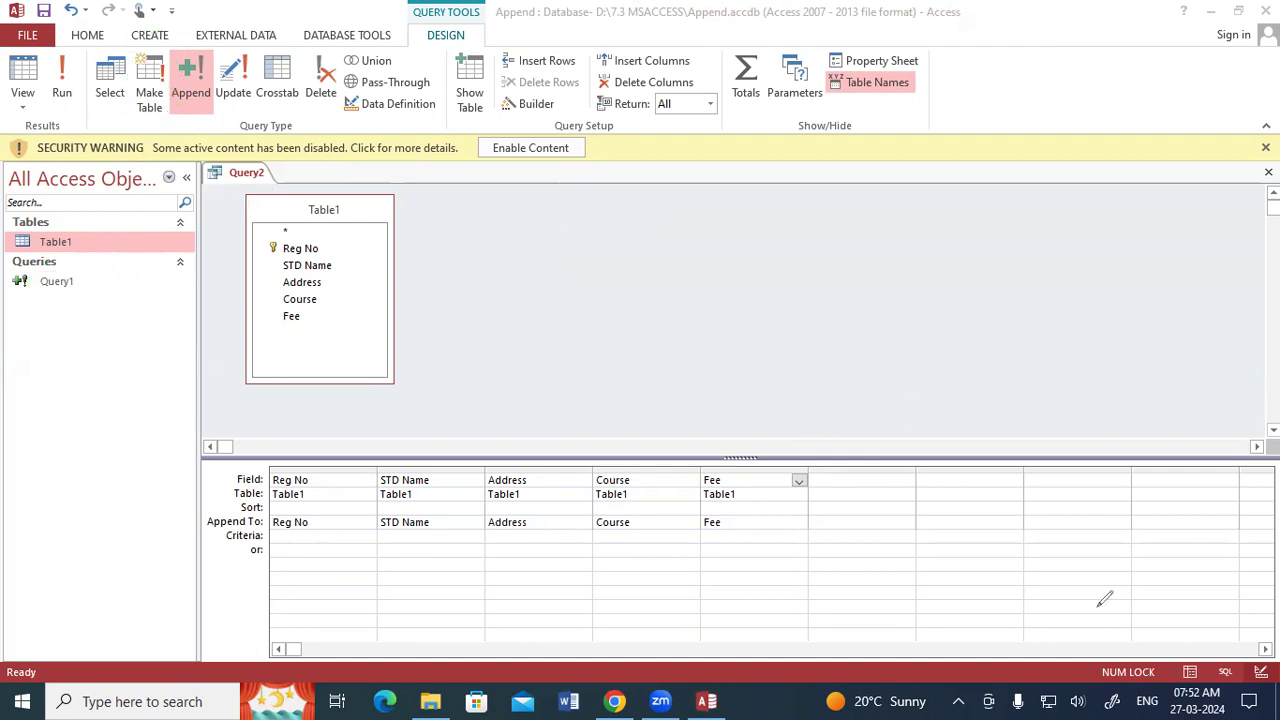
click(899, 397)
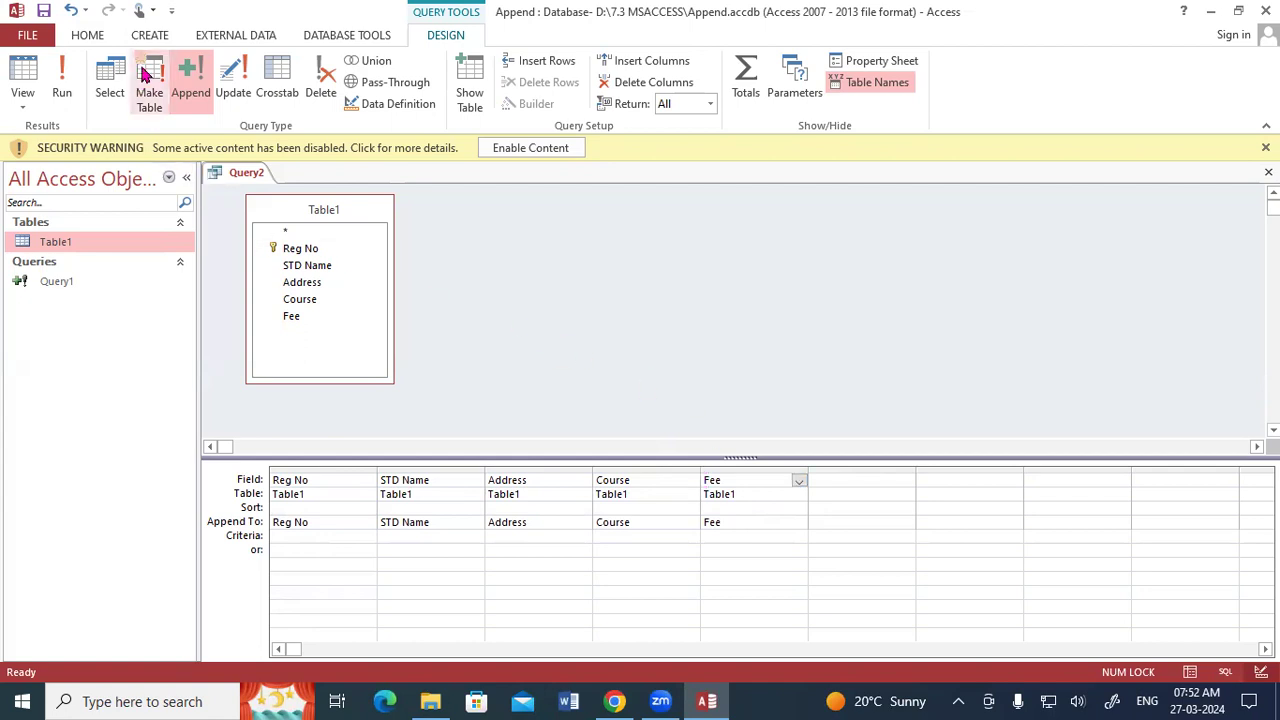
Redefine the query's append destination as another database, choosing Database2 as the file and Table2 as the table.
click(190, 78)
click(522, 264)
click(750, 306)
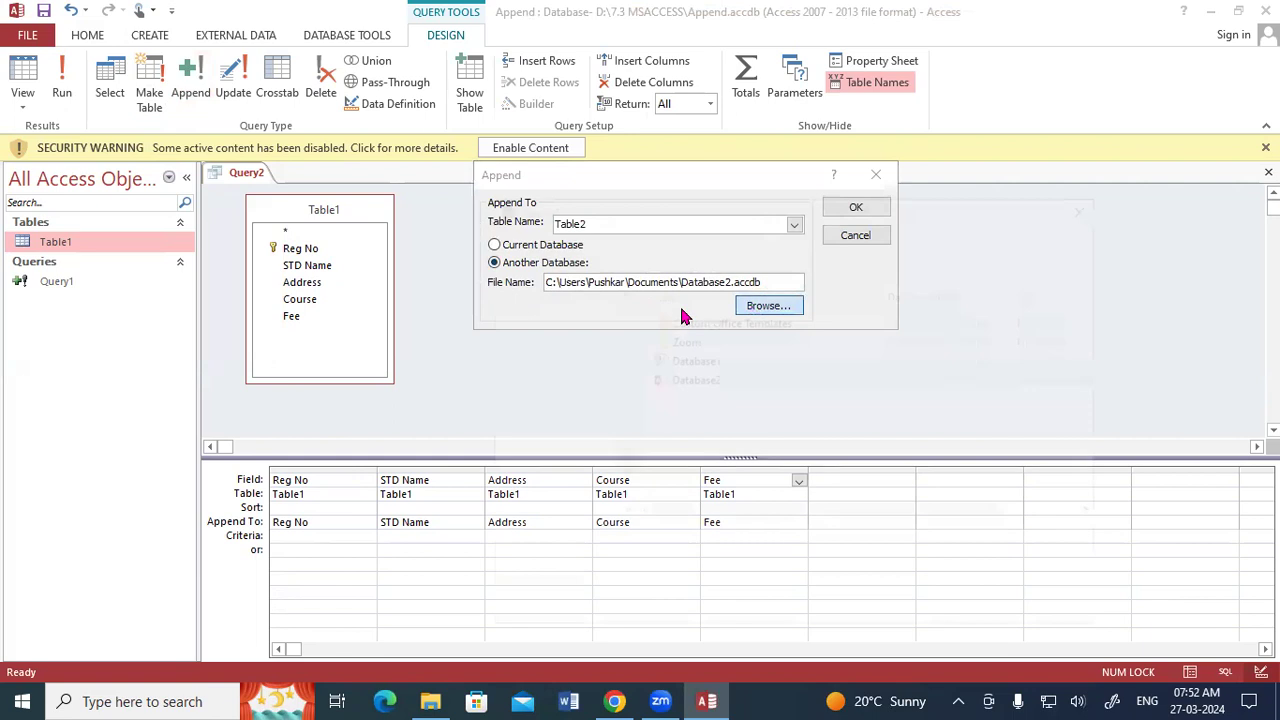
double_click(689, 380)
click(795, 225)
click(730, 239)
click(860, 207)
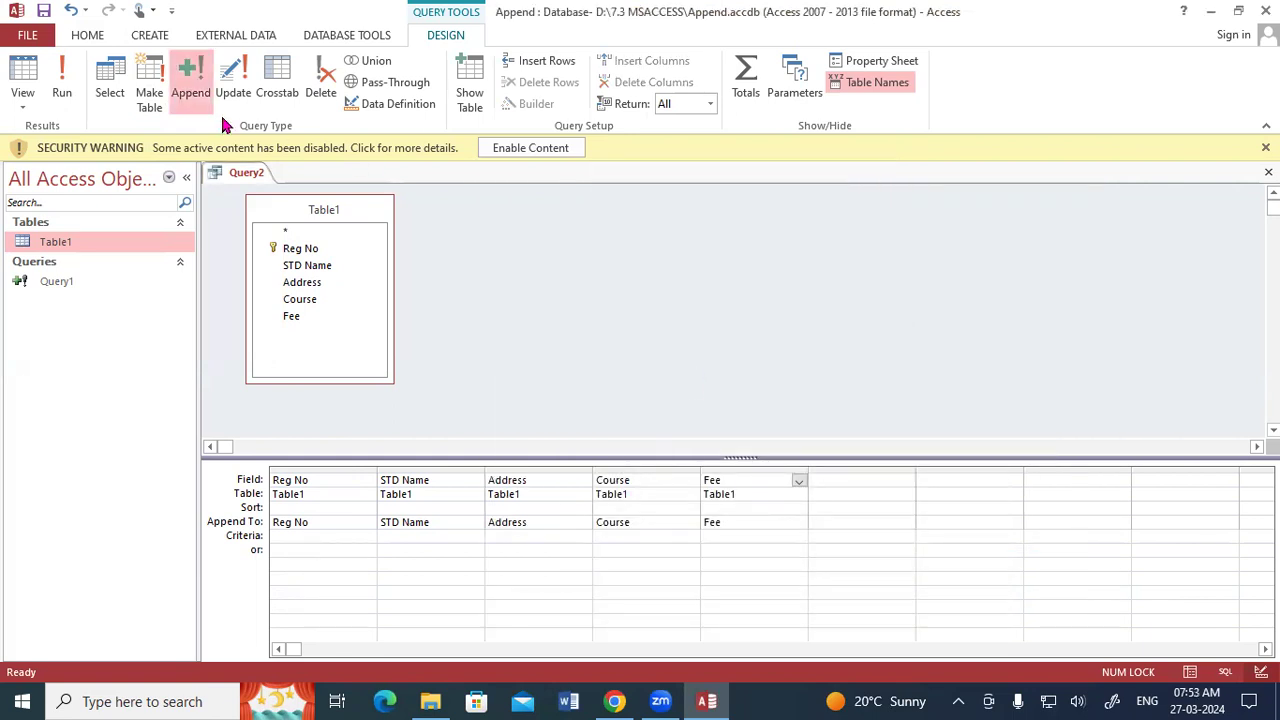